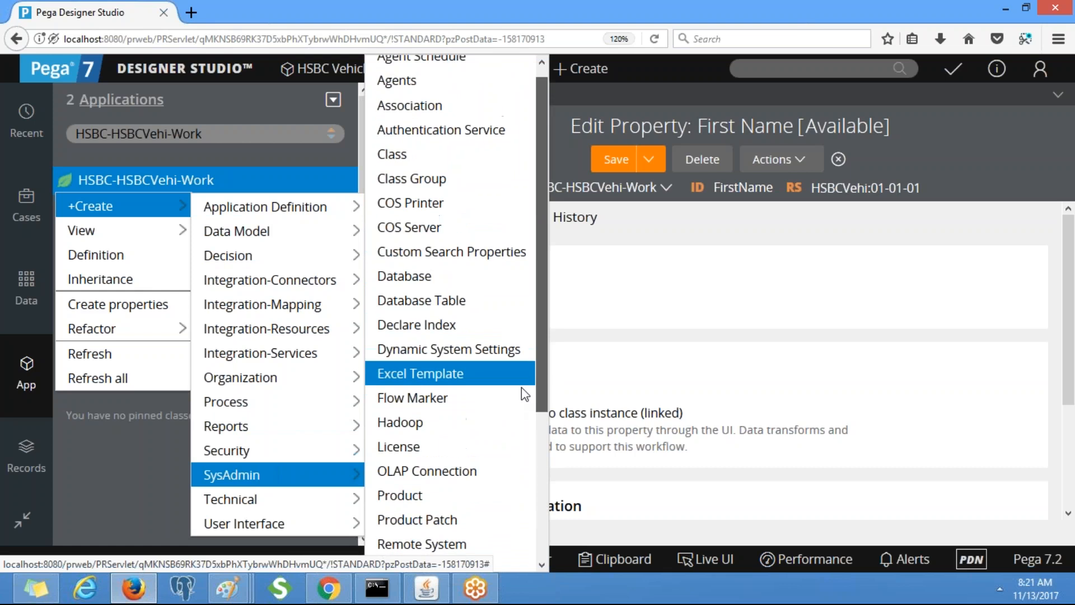
Step: Create and open a class record labelled "AutoLoan Class" with the class name HSBC-HSBCVehi-Work-AutoLoan
left_click(425, 155)
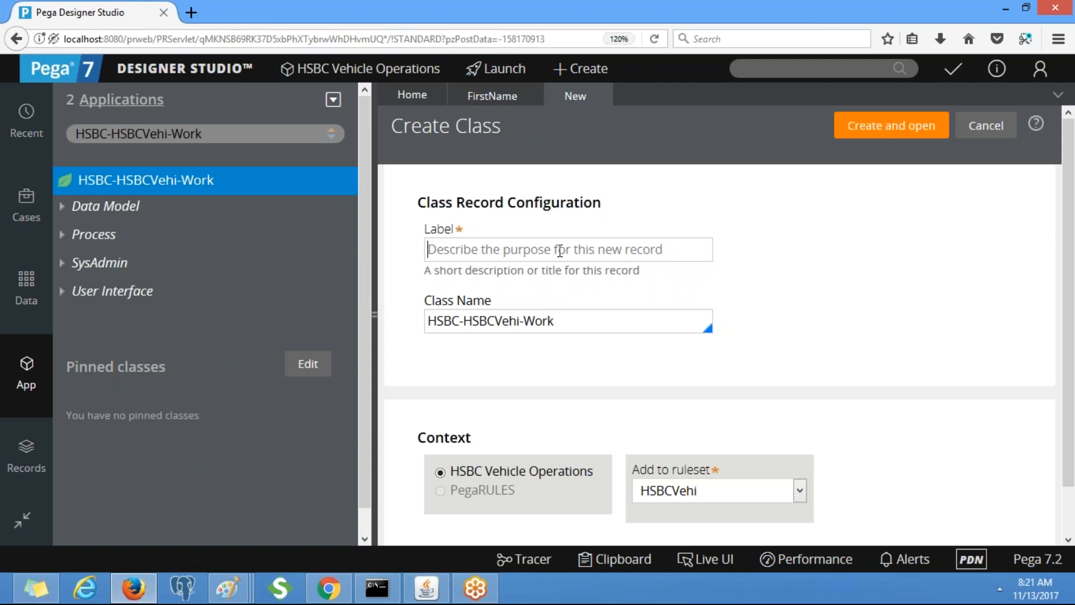
left_click(557, 317)
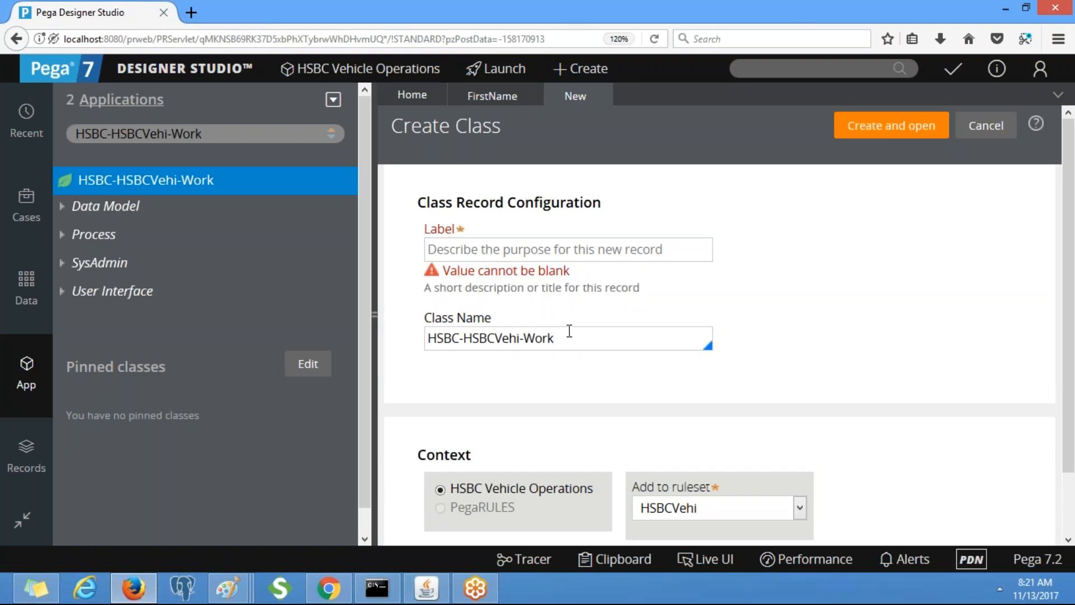
type("AutoLoan")
left_click(535, 242)
type("Aut")
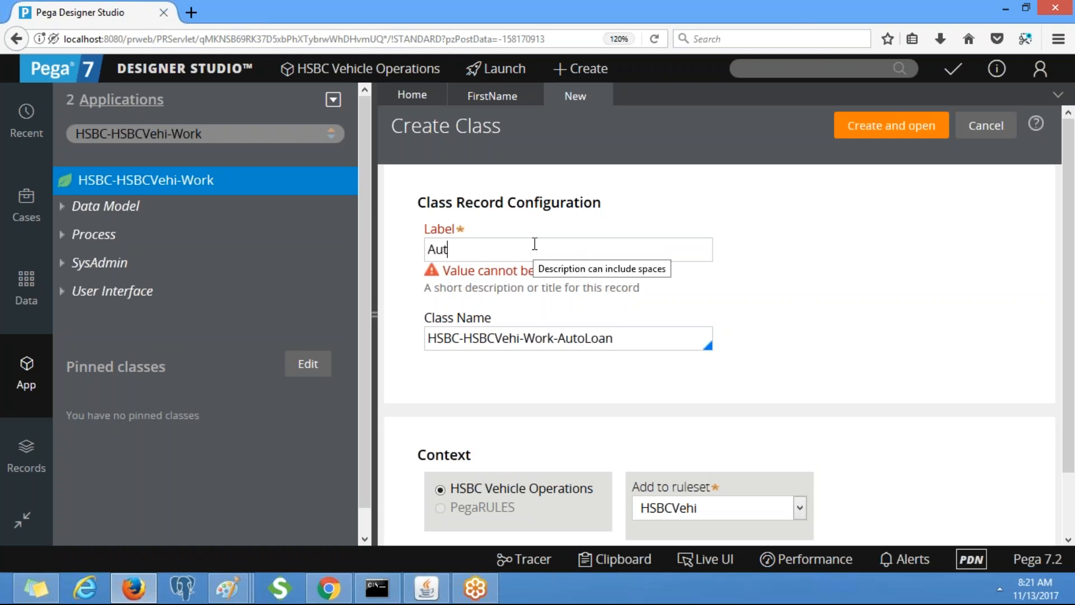
type("oLoan Class")
key("Tab")
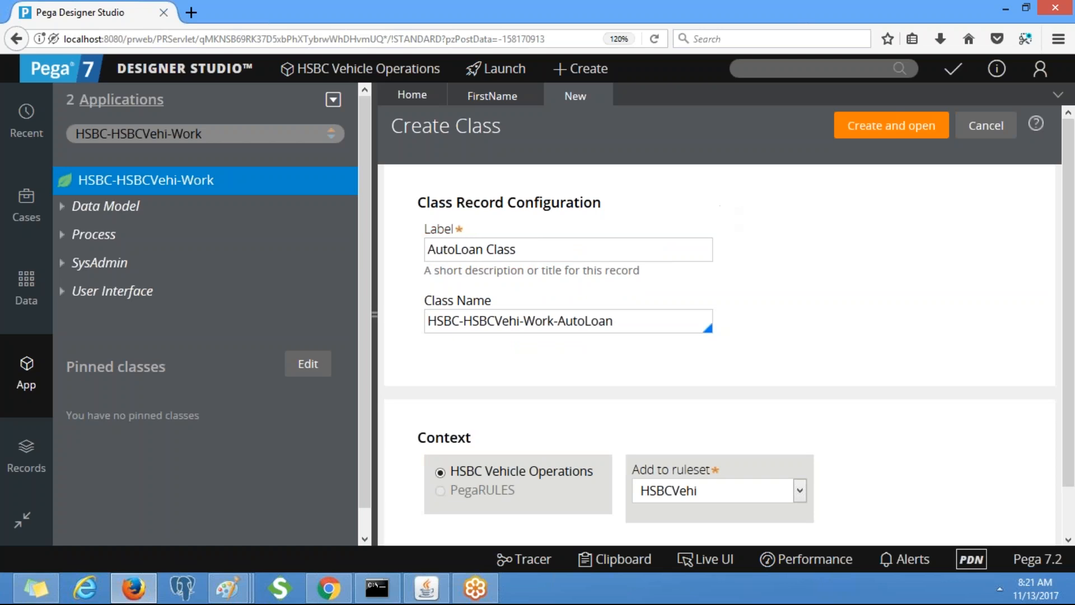
double_click(374, 315)
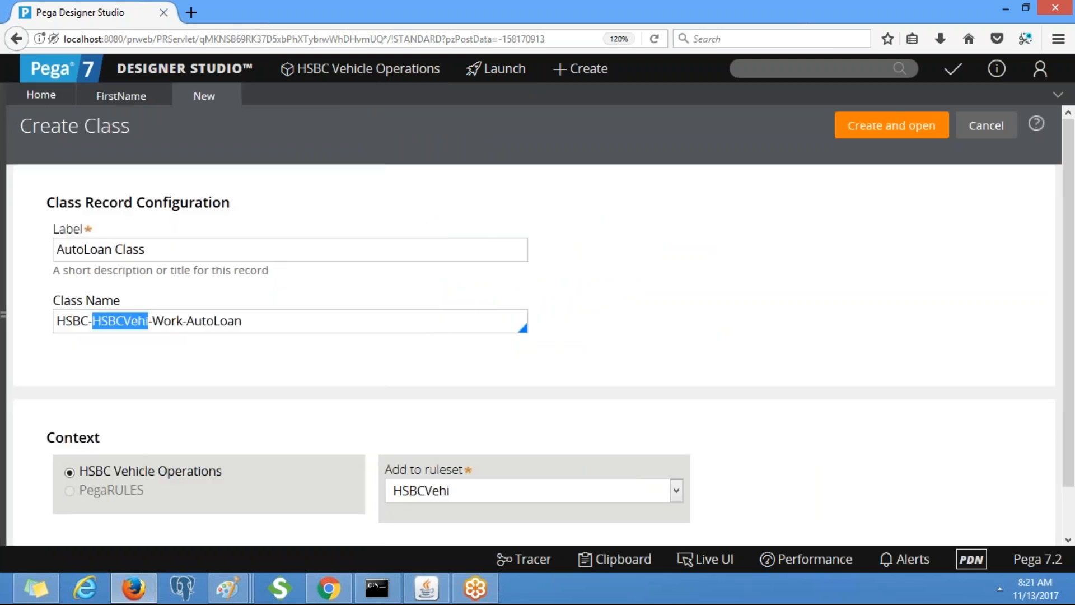
left_click(243, 321)
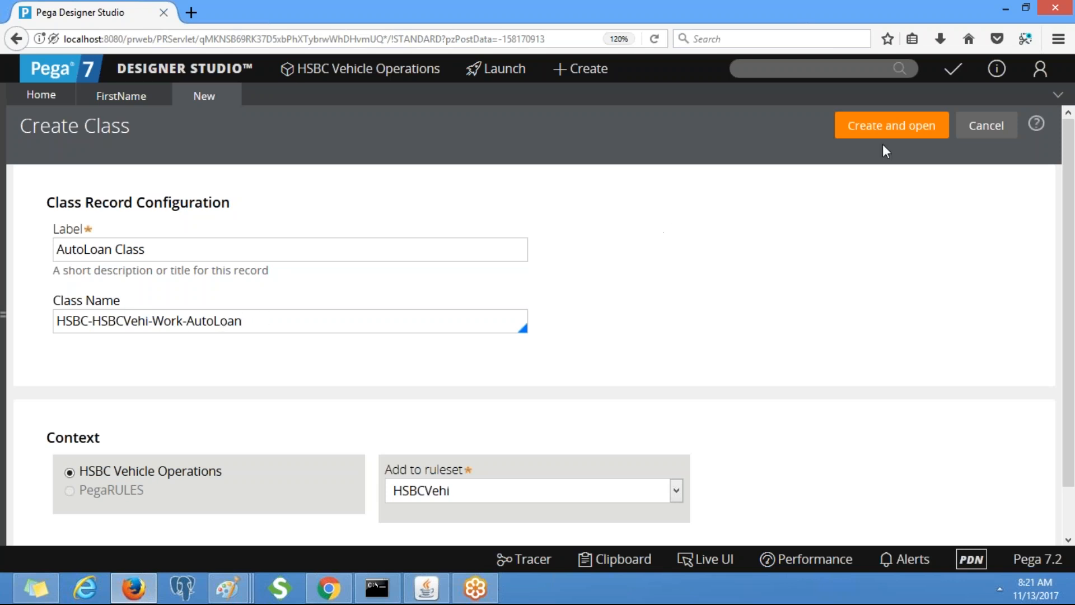
left_click(892, 126)
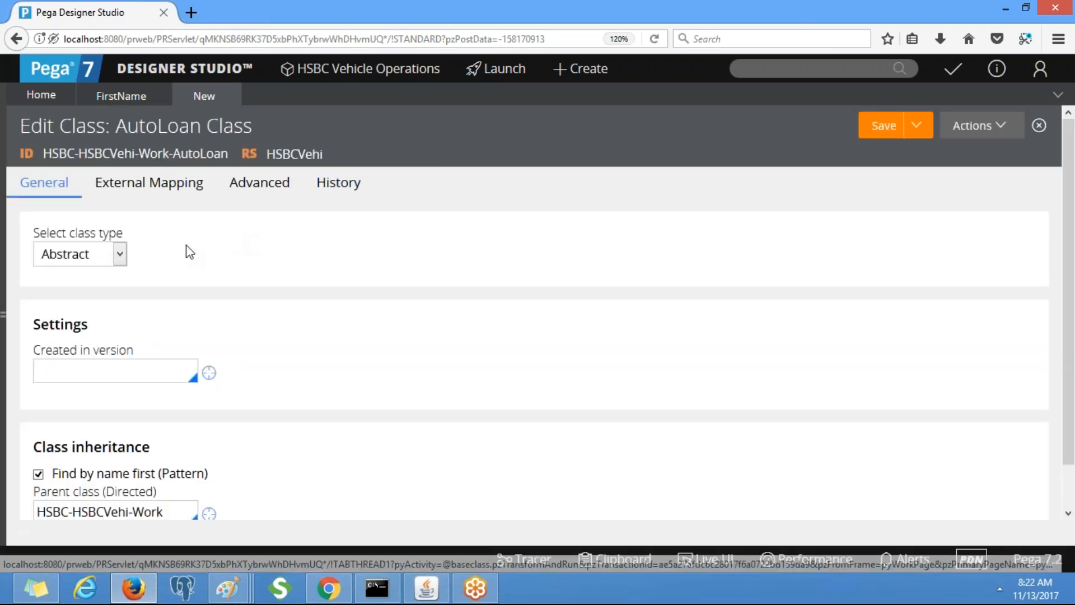
Step: Make the AutoLoan class concrete and set its created-in version to 01-01-01
left_click(125, 258)
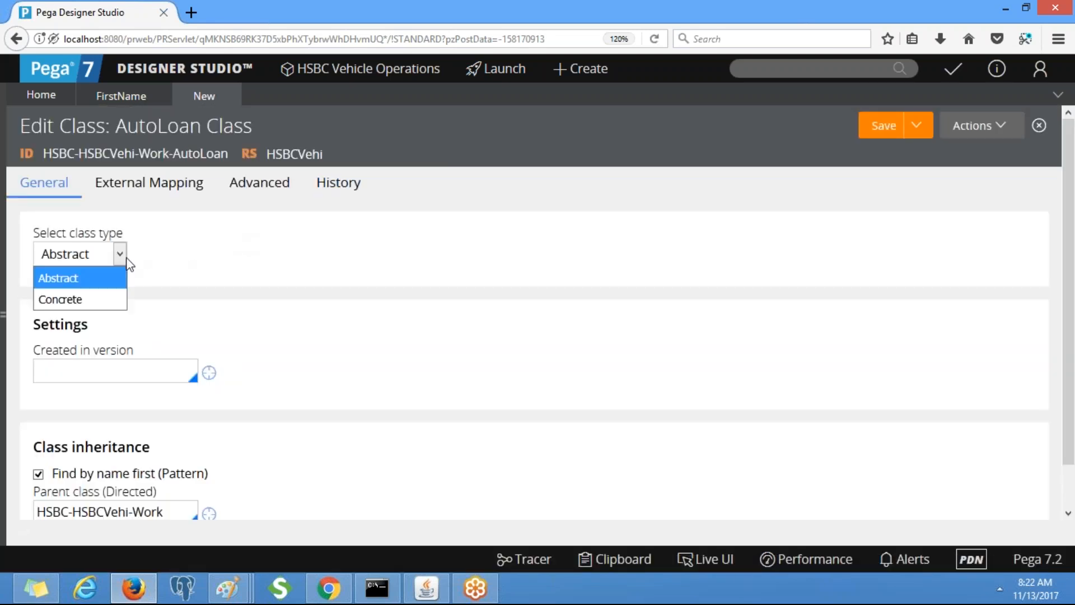
left_click(96, 299)
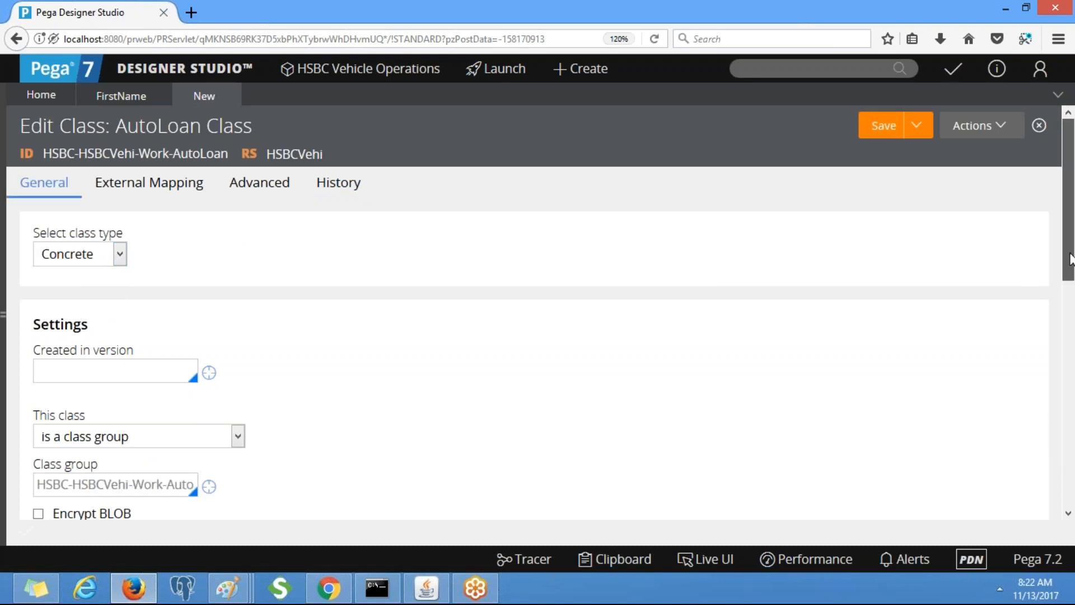
scroll(523, 223, "down", 3)
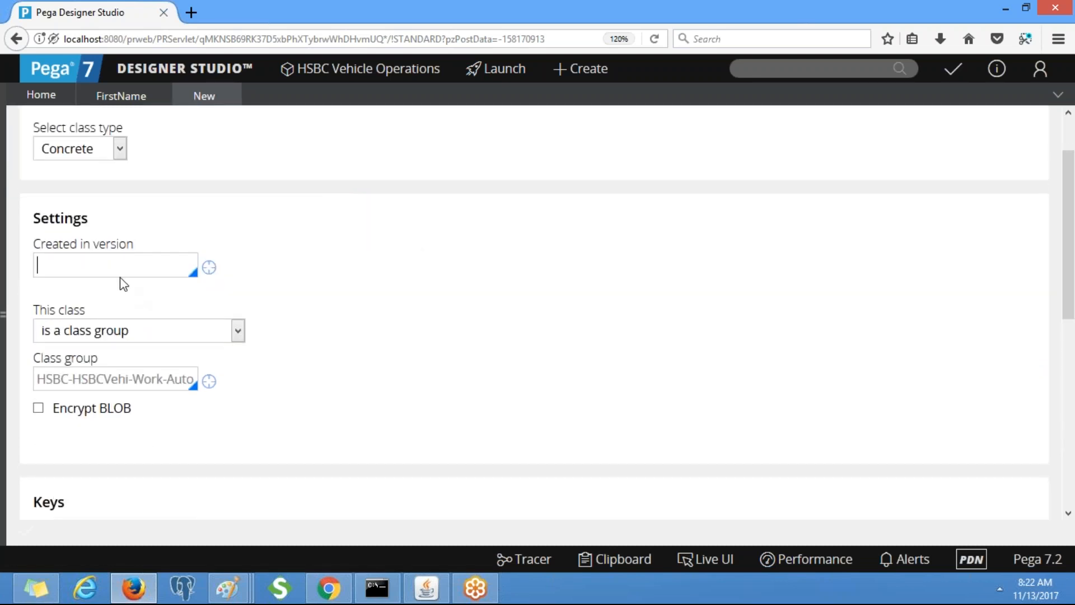
left_click(105, 264)
key("Return")
Step: Set the class to belong to a class group and enter HSBC-HSBCVehi-Work as that group
left_click(238, 332)
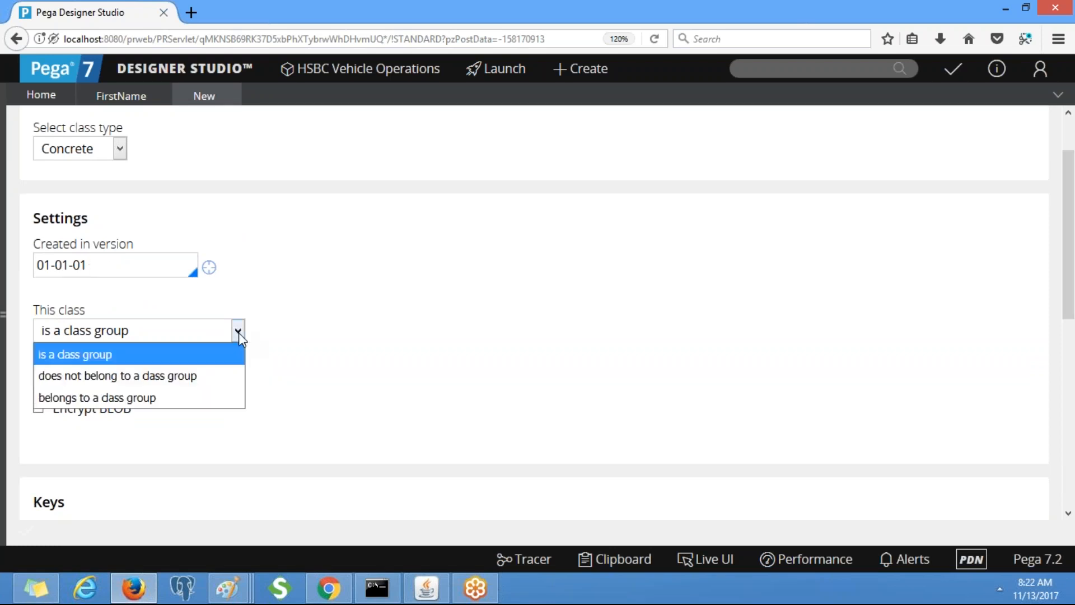
left_click(175, 398)
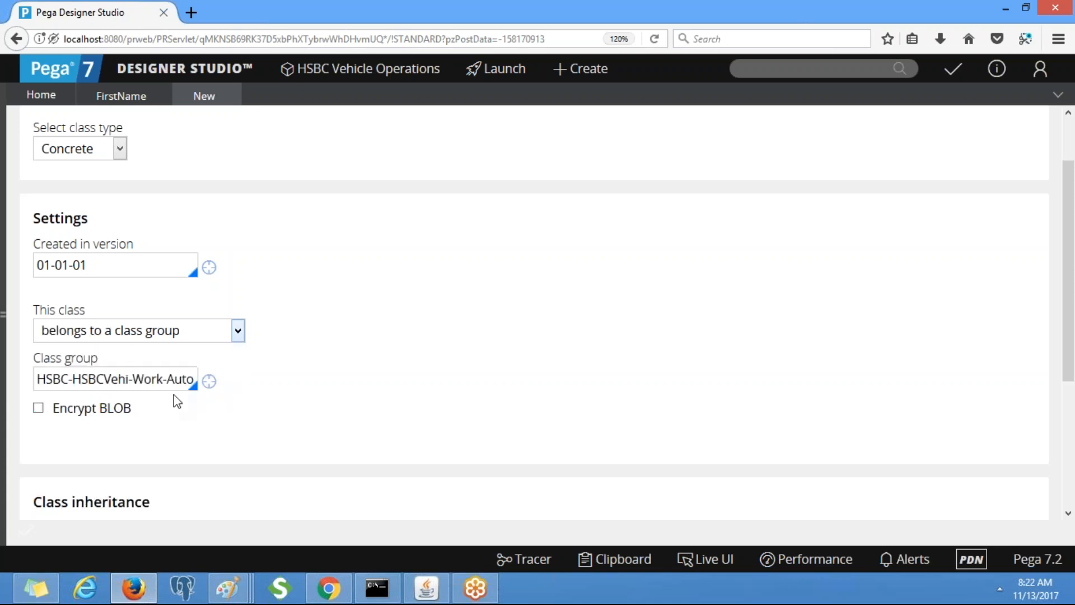
scroll(173, 398, "up", 2)
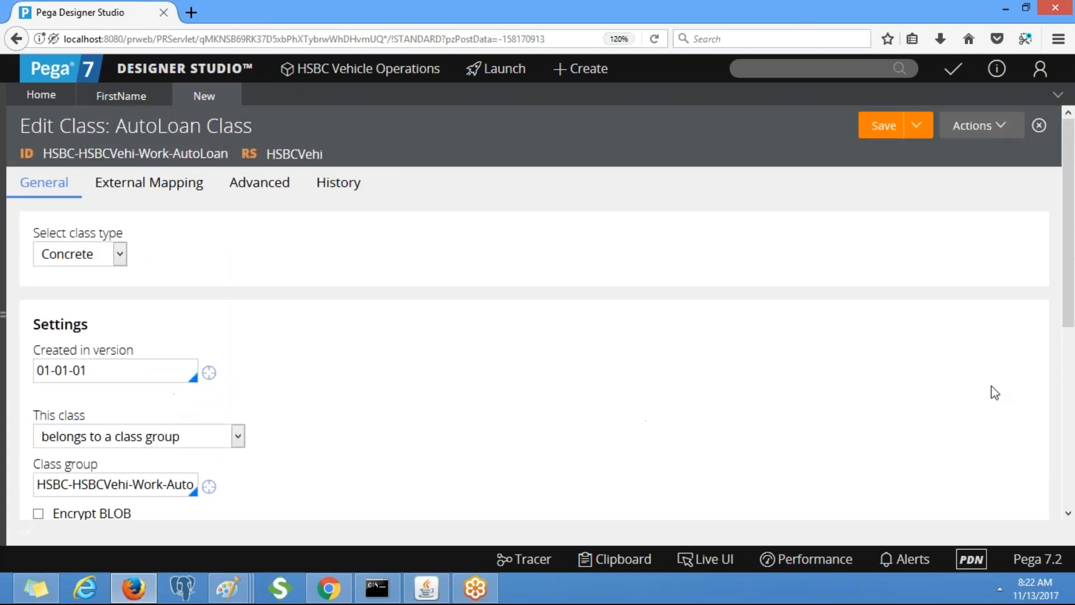
scroll(1069, 286, "down", 2)
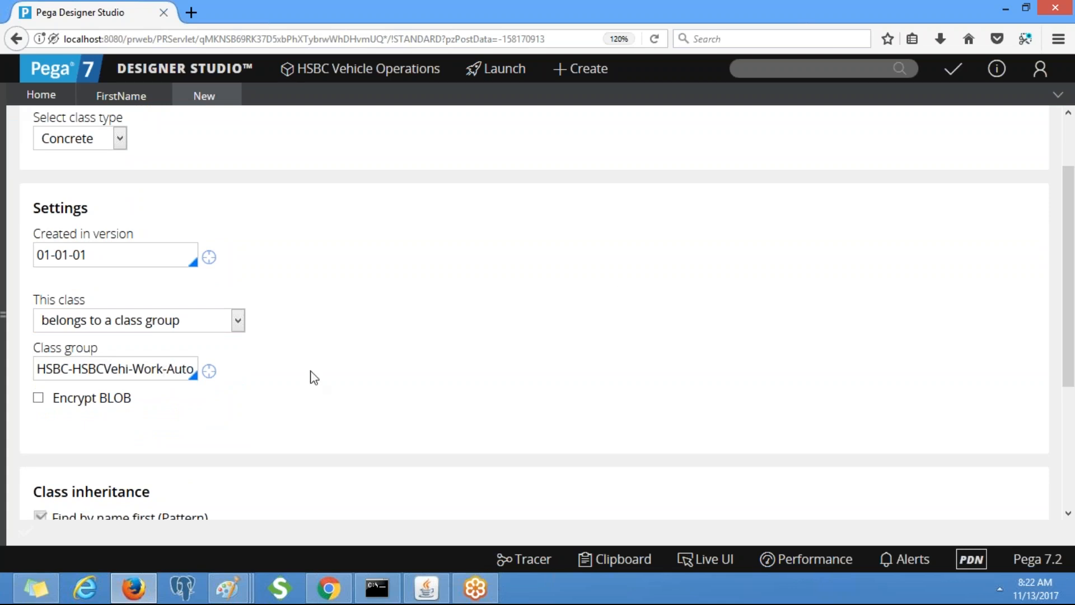
type("Loan")
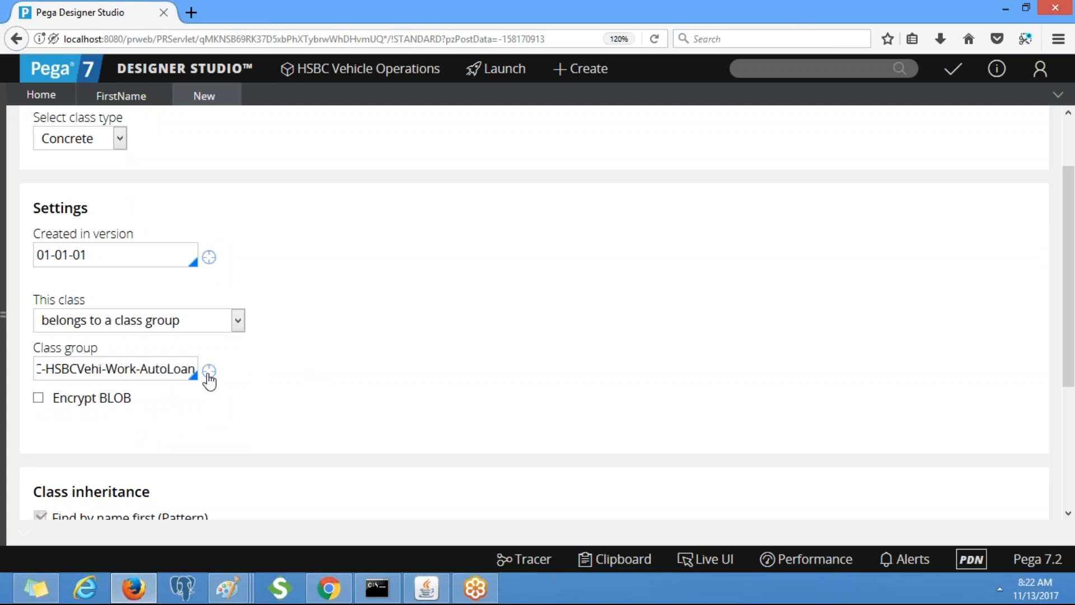
key("BackSpace")
key("BackSpace")
key("BackSpace")
key("BackSpace")
key("BackSpace")
key("BackSpace")
key("BackSpace")
key("BackSpace")
key("BackSpace")
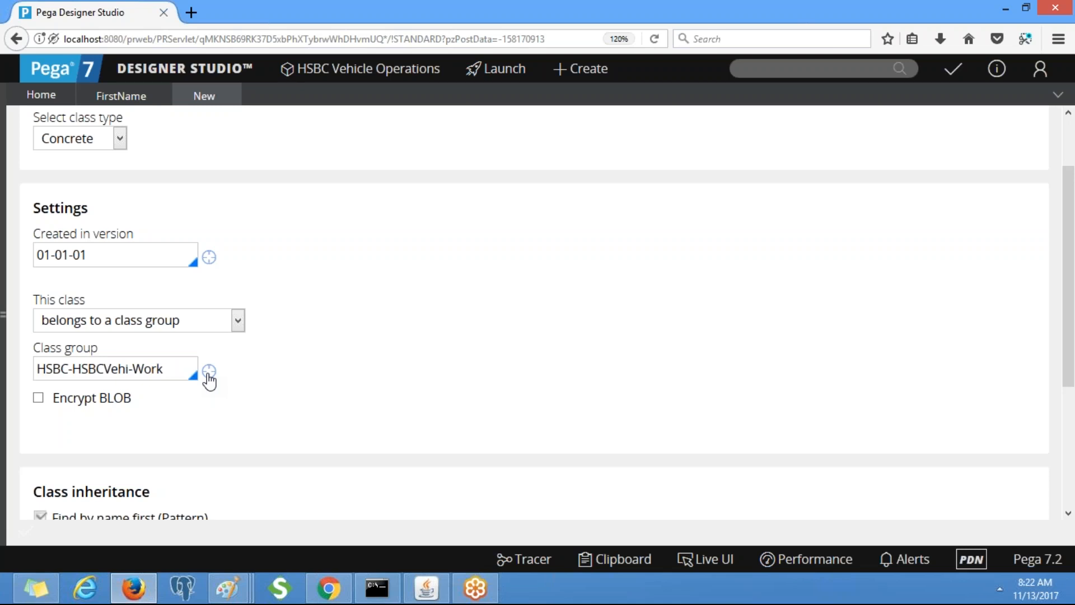
Step: Set the directed parent class to Work-Cover and try to save the AutoLoan class
left_click_drag(1071, 330, 1073, 159)
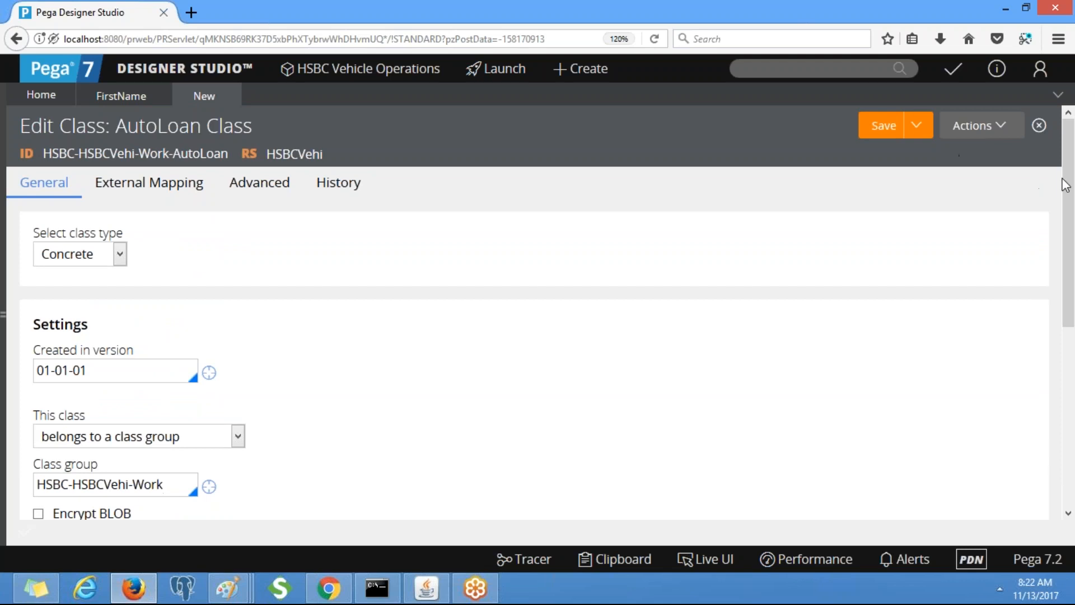
left_click_drag(1071, 187, 1074, 355)
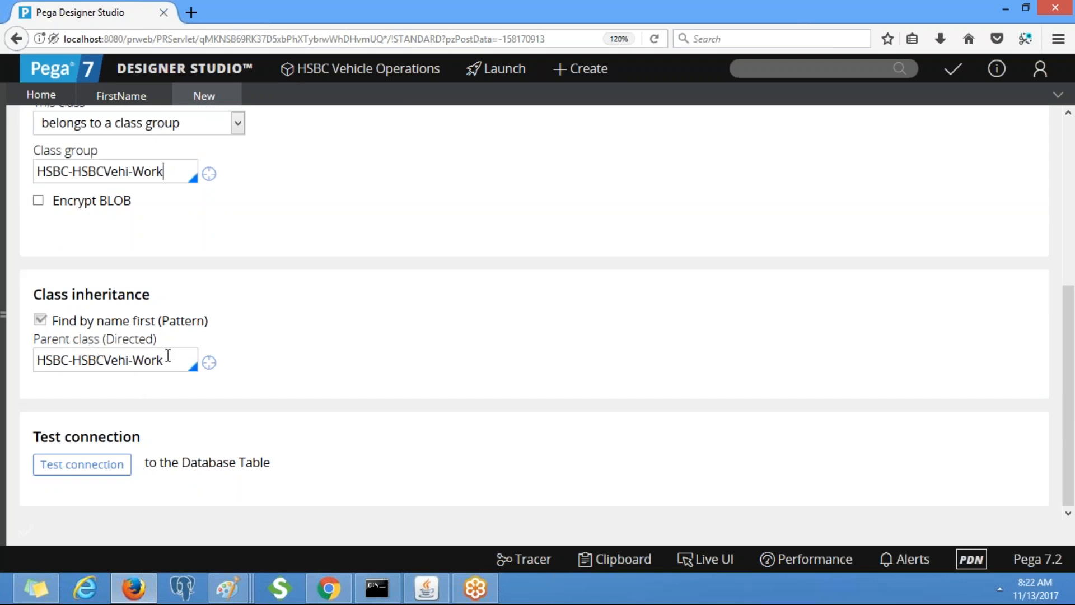
left_click_drag(168, 356, 9, 364)
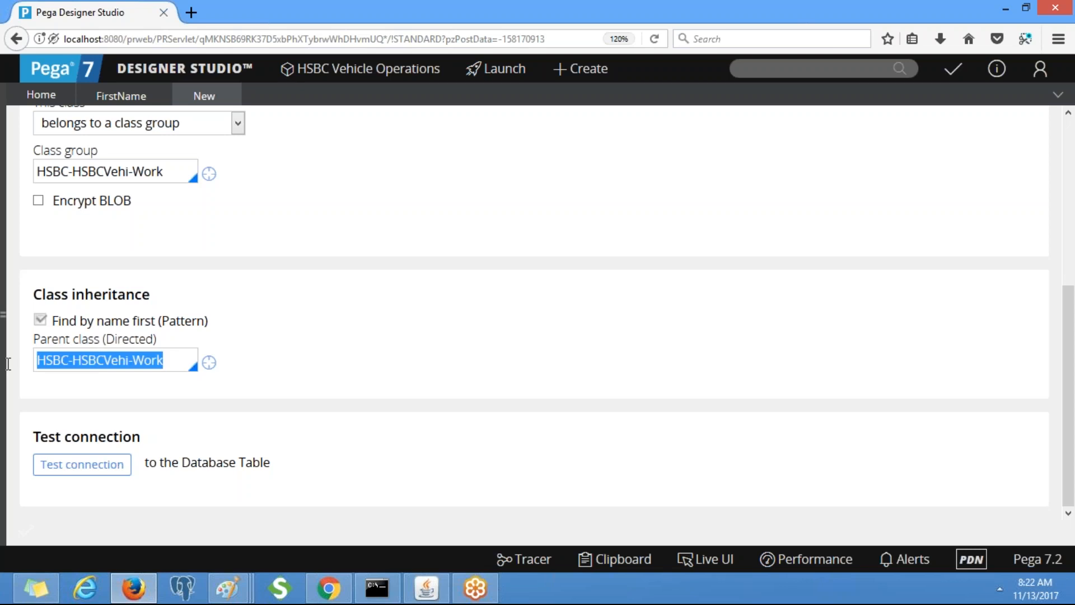
type("work-Cover")
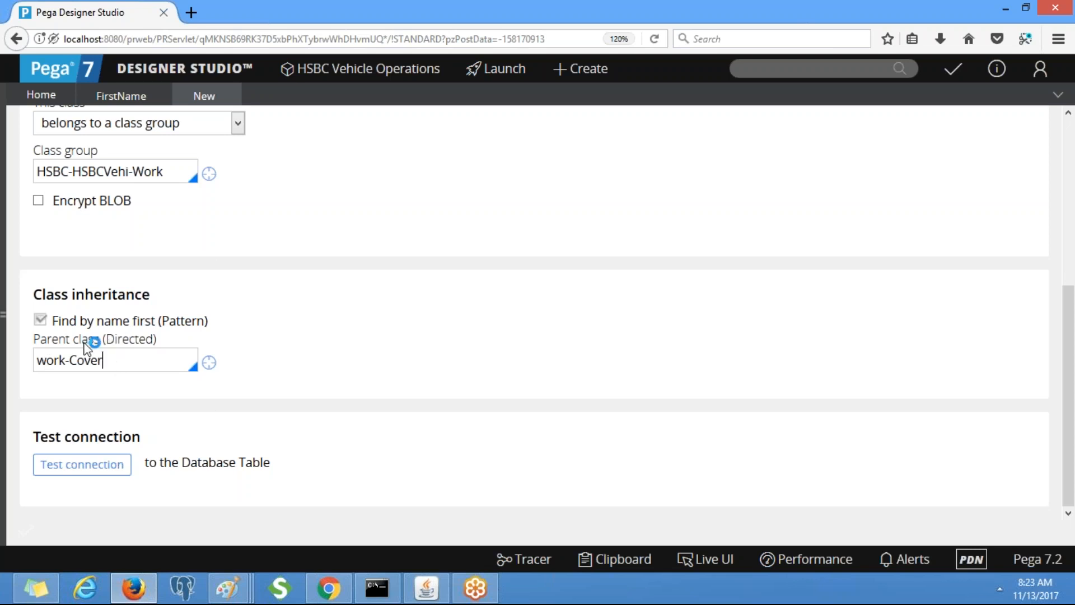
key("Home")
key("Delete")
type("W")
left_click_drag(1072, 323, 1071, 162)
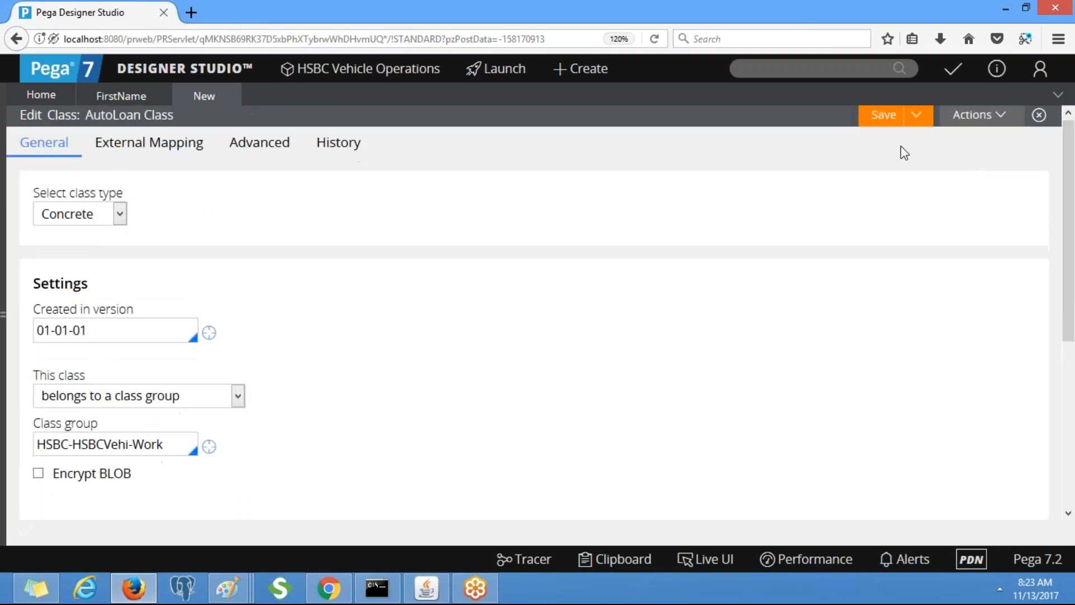
left_click(882, 116)
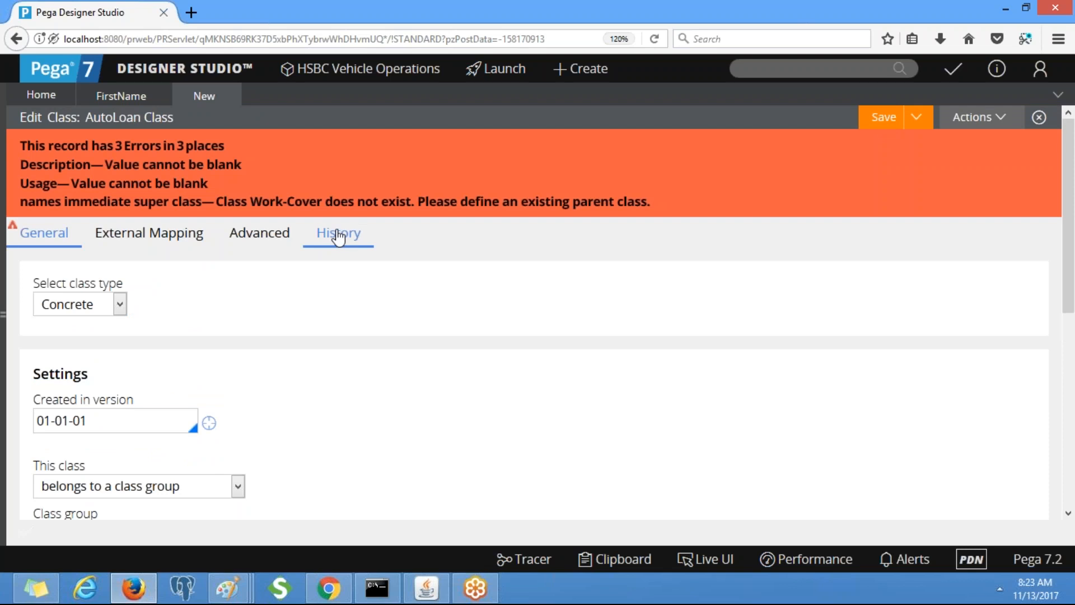
Step: Enter NA as the description in the class's history documentation
left_click(338, 237)
left_click(216, 363)
type("NA")
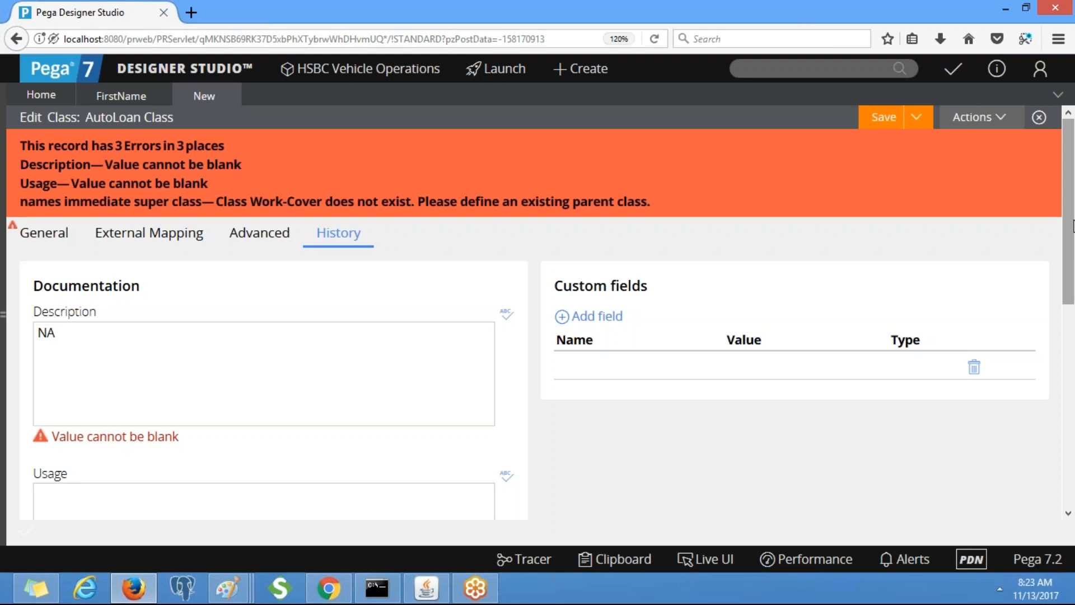
Step: Correct the directed parent class to Work-Cover- in the class inheritance settings
left_click_drag(1074, 226, 1074, 432)
left_click(44, 271)
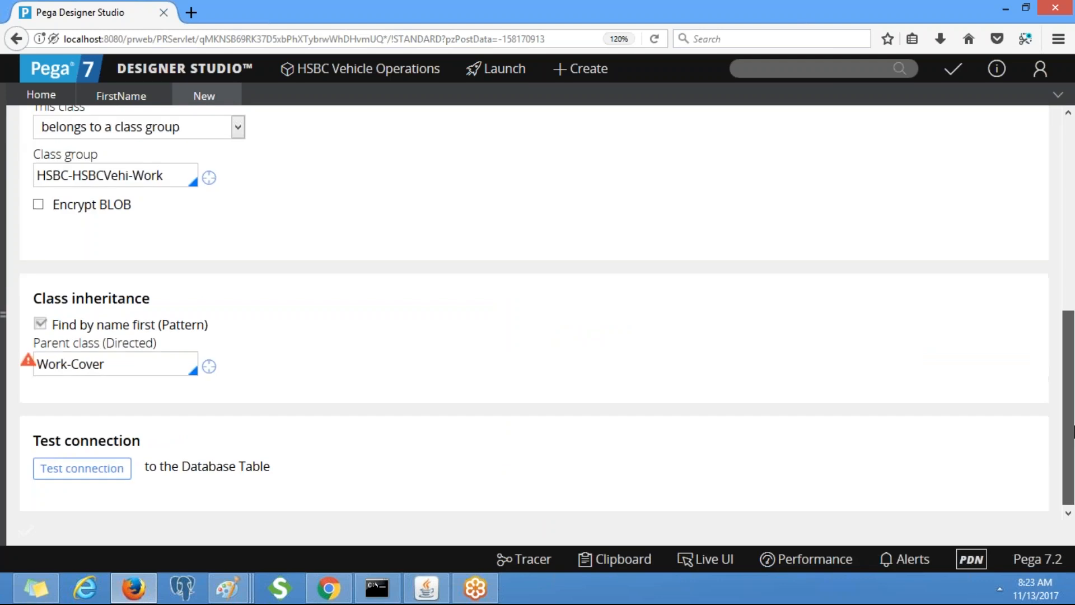
type("-")
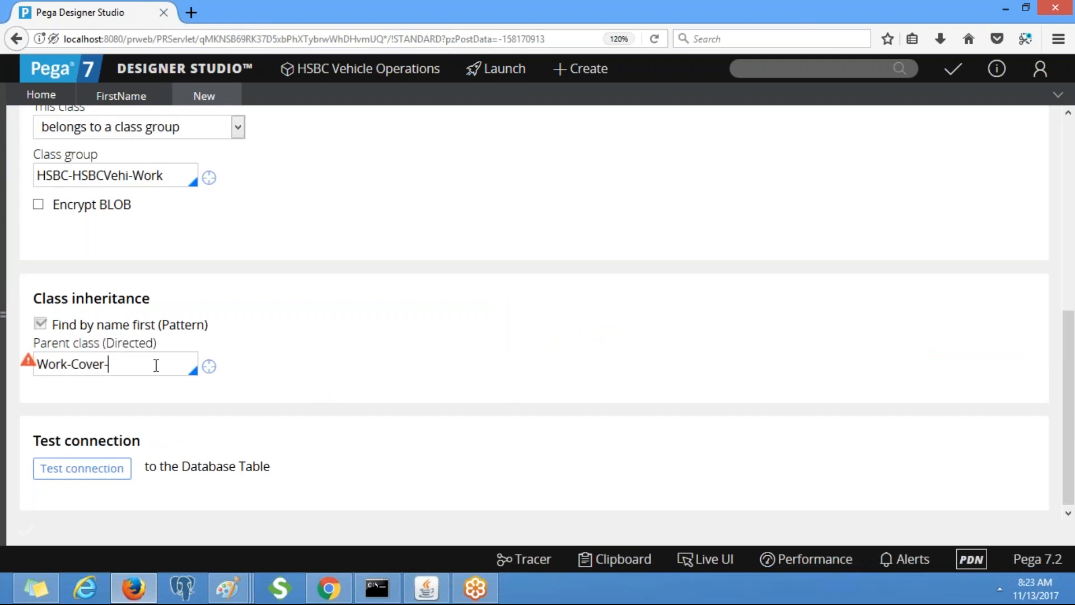
left_click_drag(1074, 360, 1074, 156)
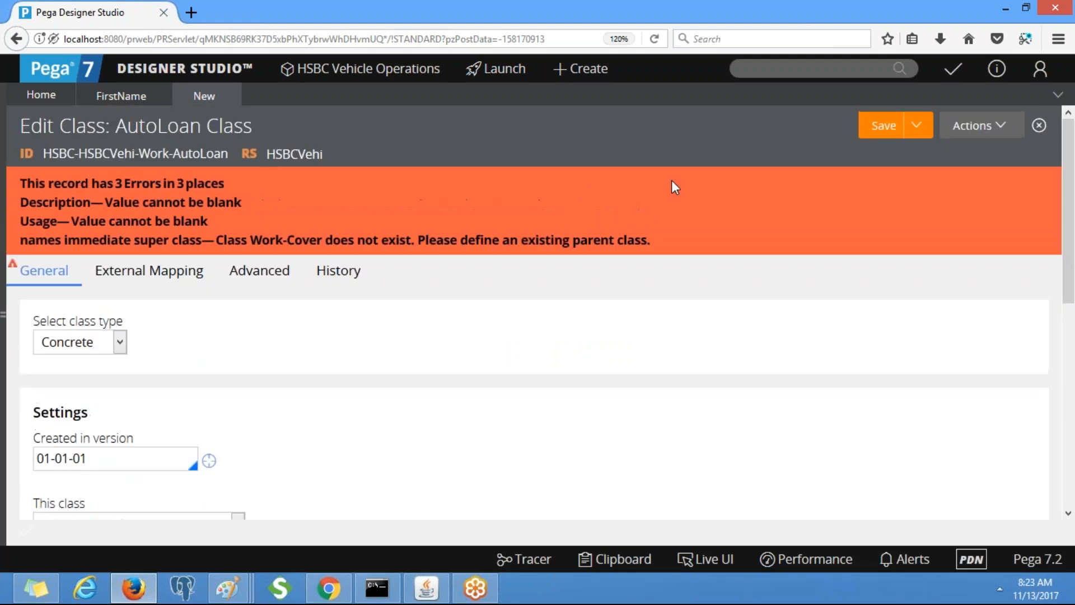
scroll(259, 277, "down", 5)
left_click_drag(1073, 322, 1074, 180)
Step: Enter NA as the usage in the history documentation and save the AutoLoan class
left_click(334, 272)
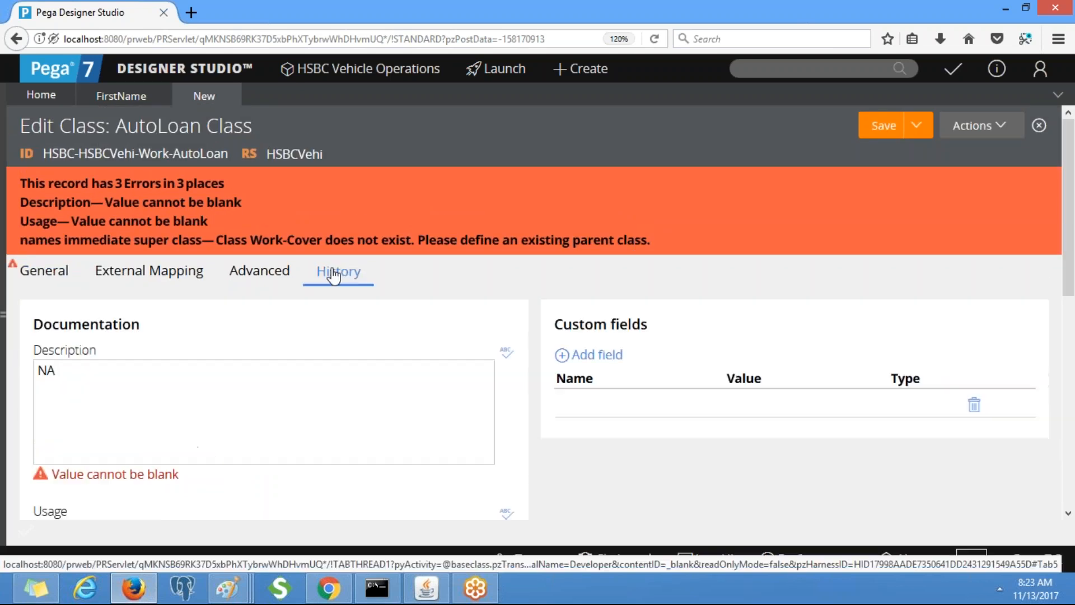
scroll(530, 418, "down", 2)
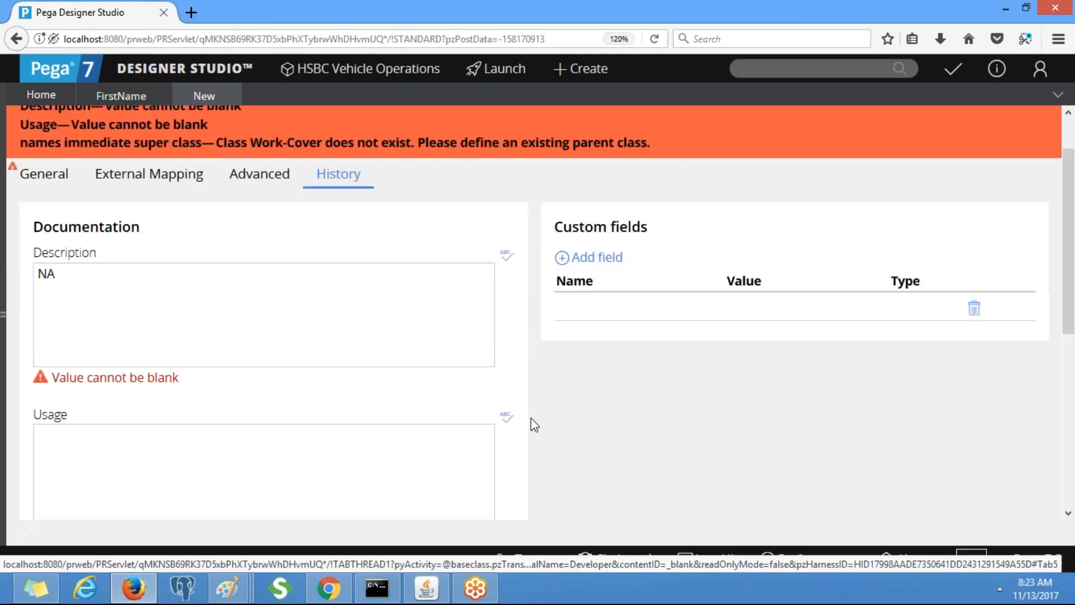
left_click(212, 472)
type("NA")
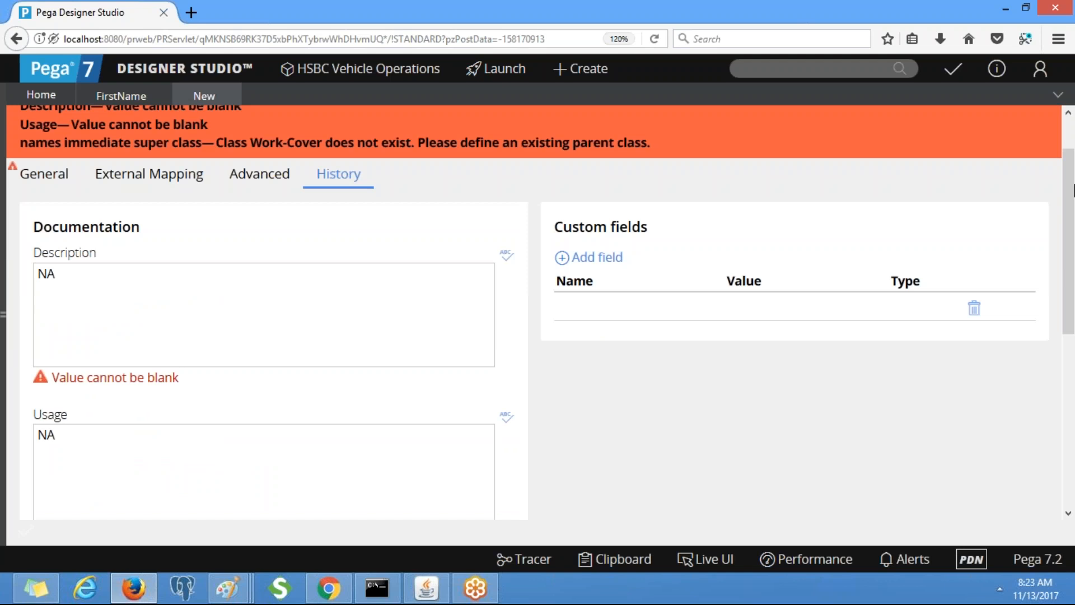
scroll(1059, 185, "up", 2)
left_click(872, 135)
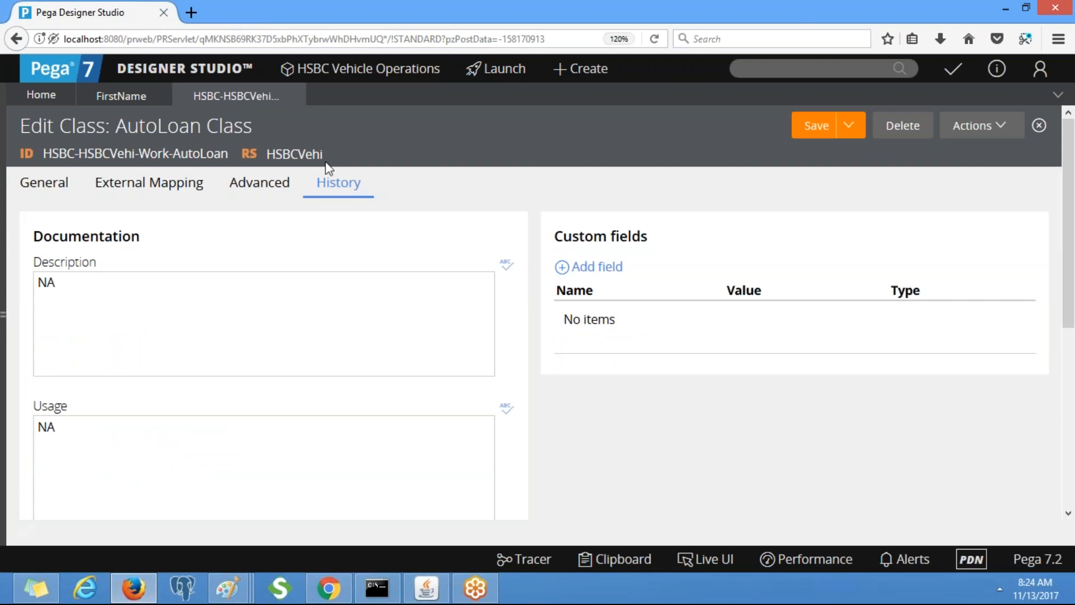
Step: Return to the class's general settings and refresh the whole HSBC-HSBCVehi-Work class tree in the application explorer
left_click(45, 184)
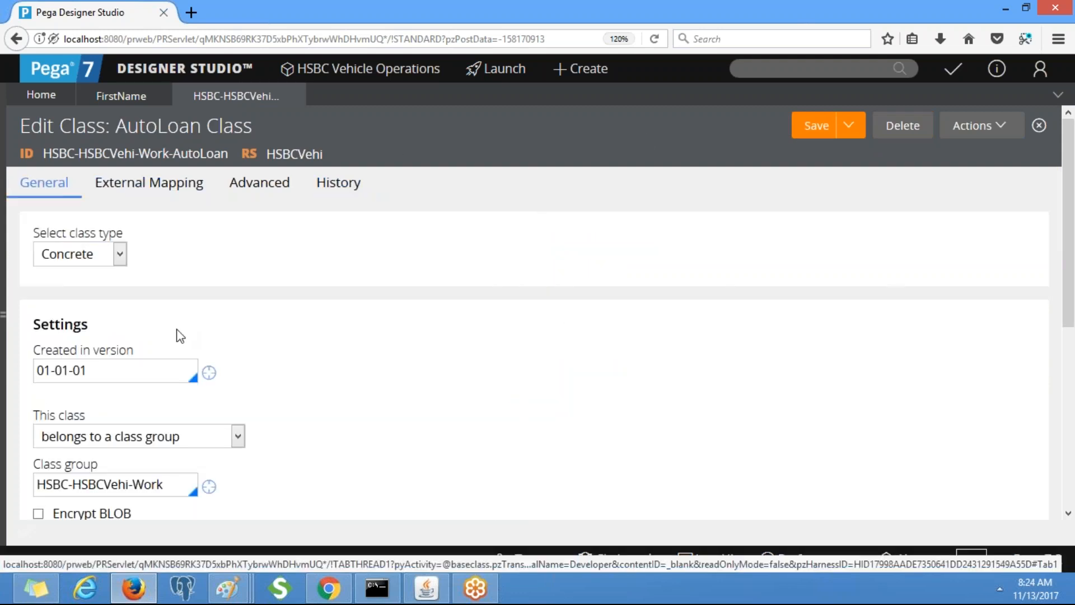
left_click(3, 312)
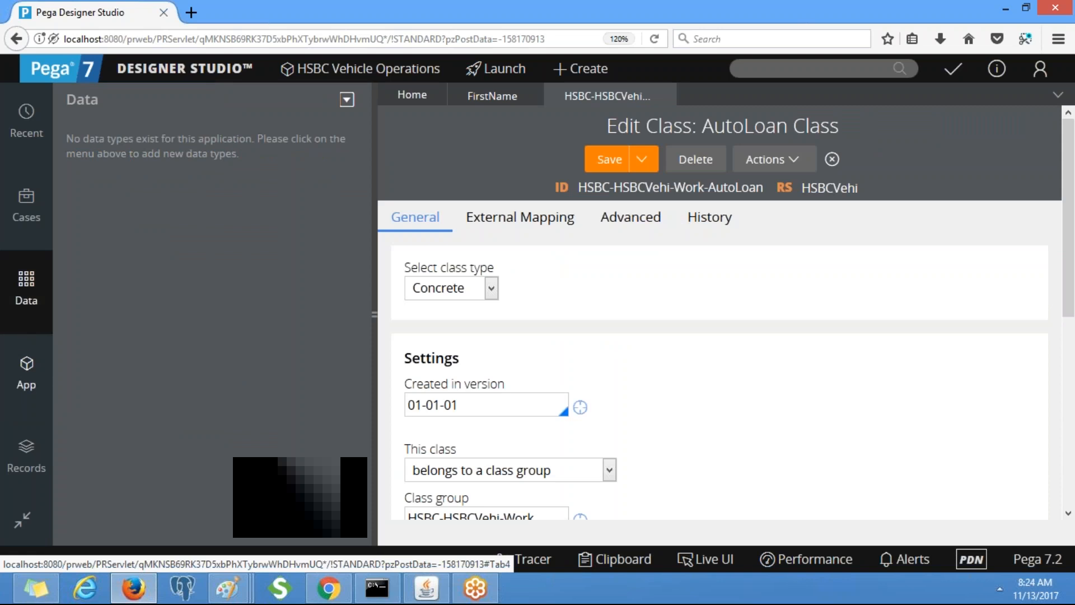
left_click(27, 373)
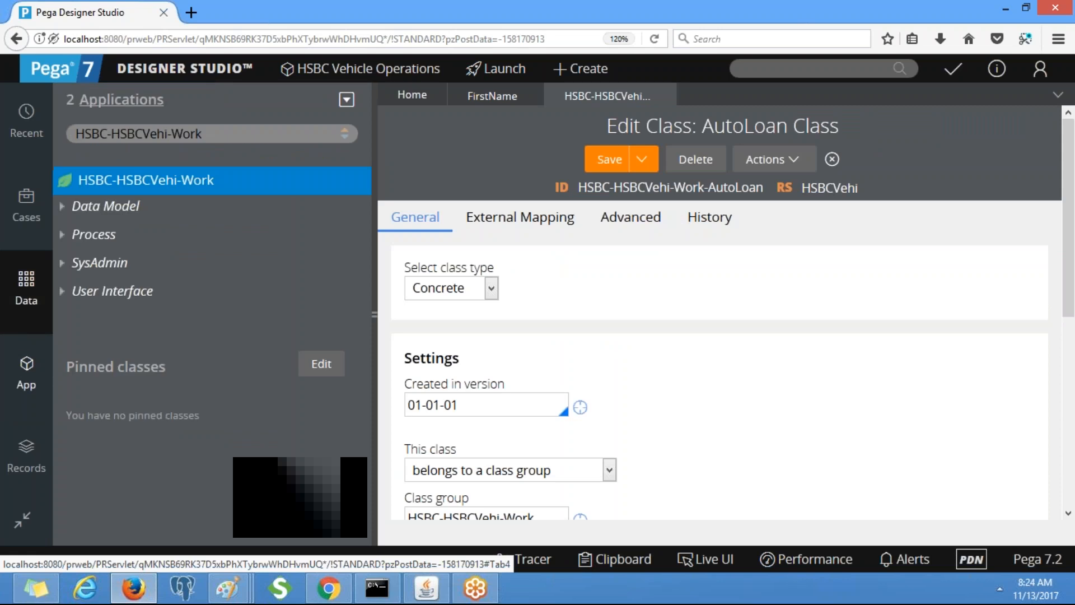
right_click(124, 191)
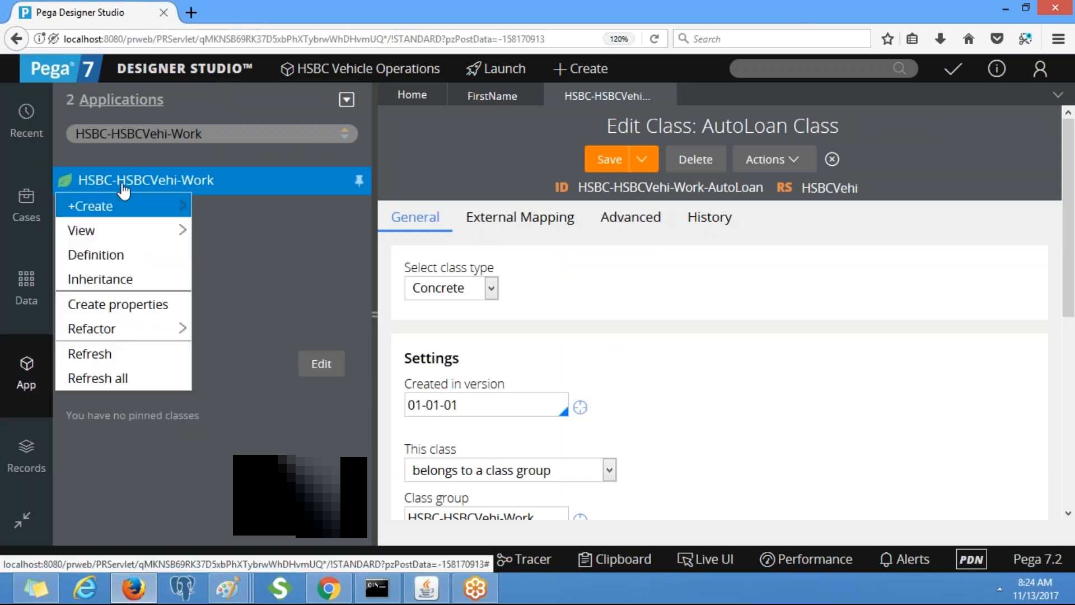
left_click(120, 376)
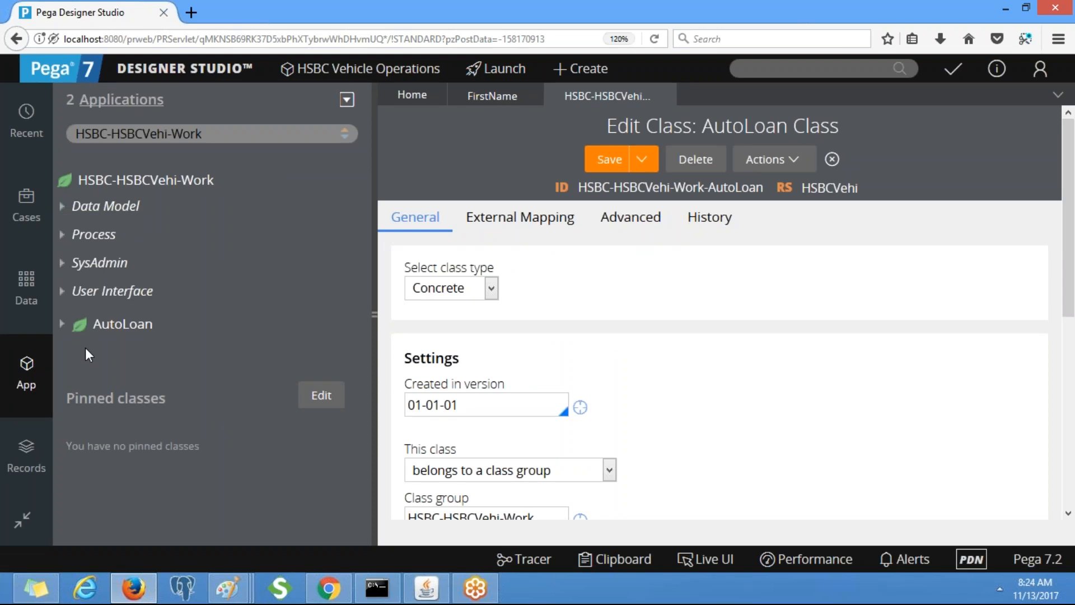
double_click(708, 358)
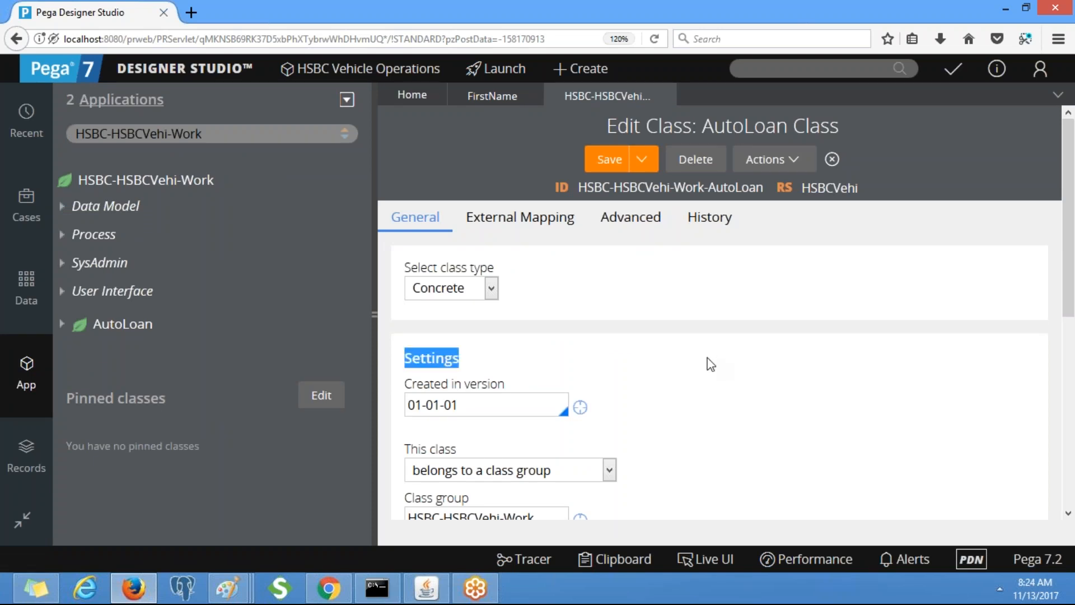
left_click(372, 315)
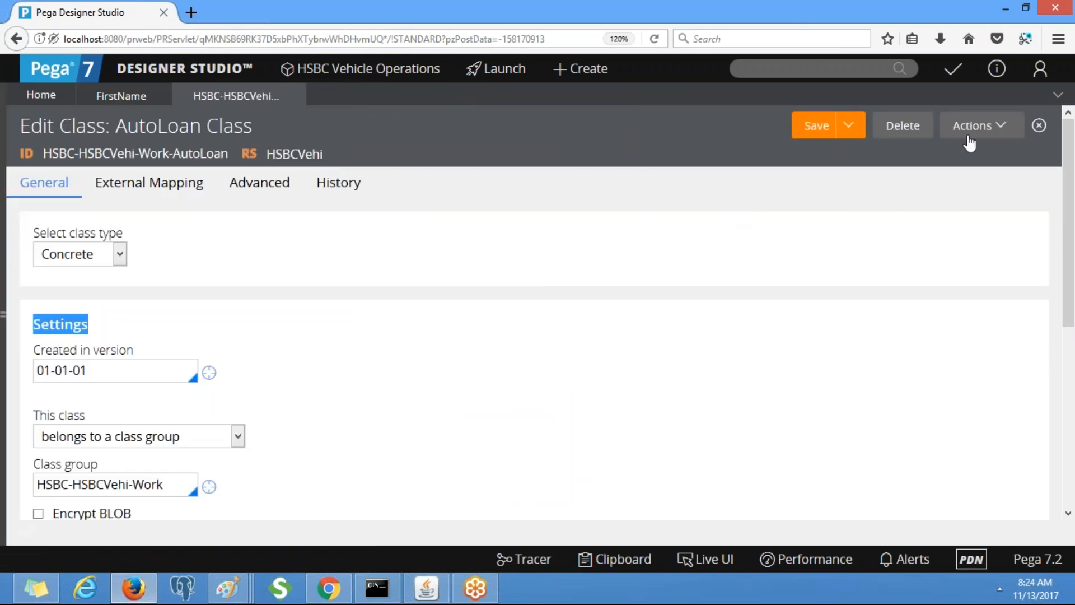
left_click(4, 303)
left_click(27, 372)
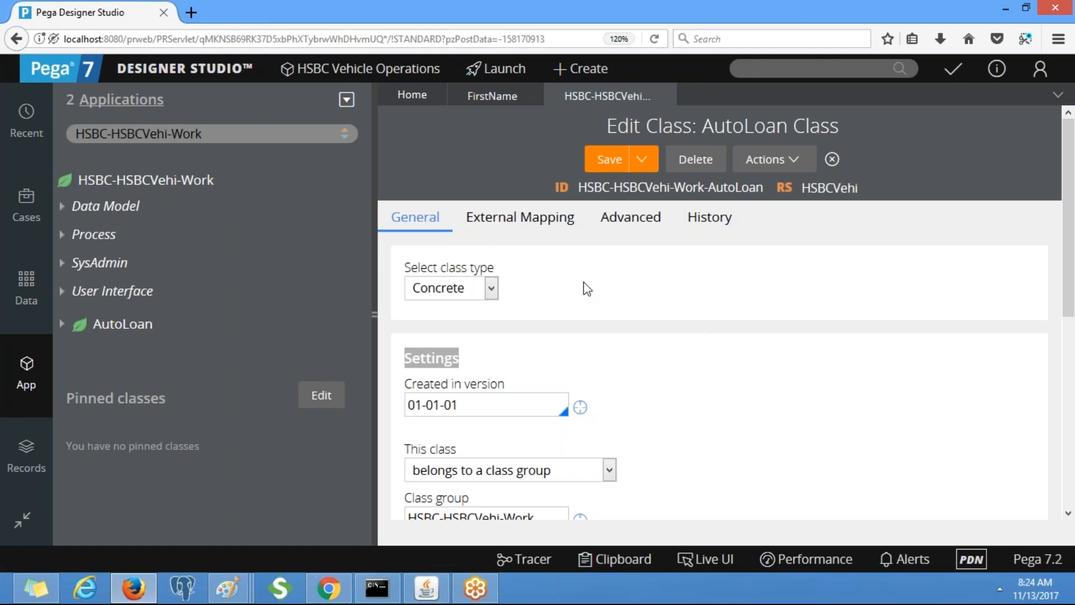
left_click(375, 315)
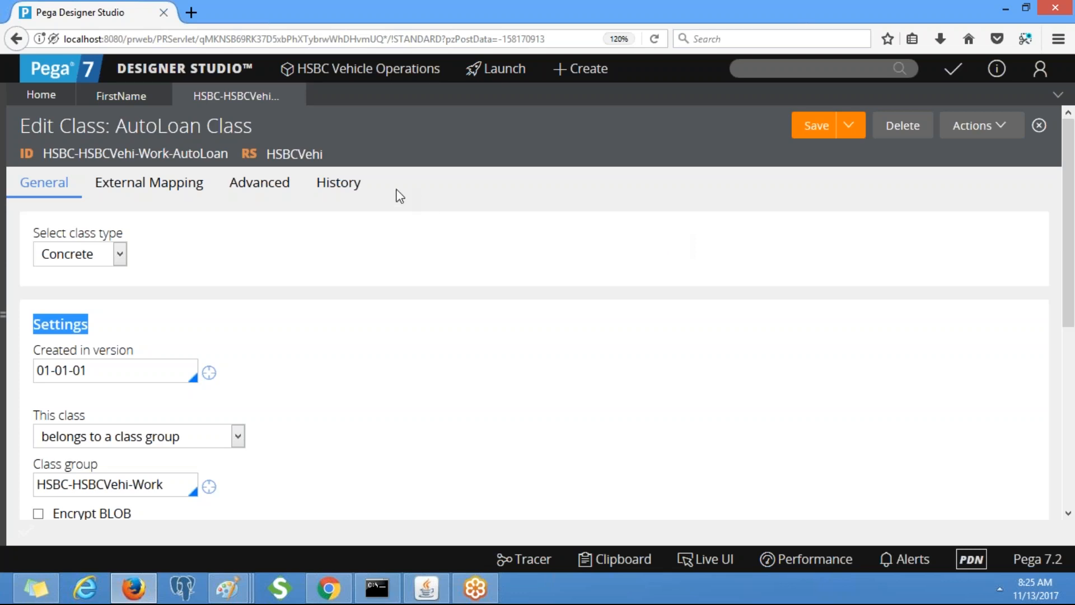
left_click(3, 315)
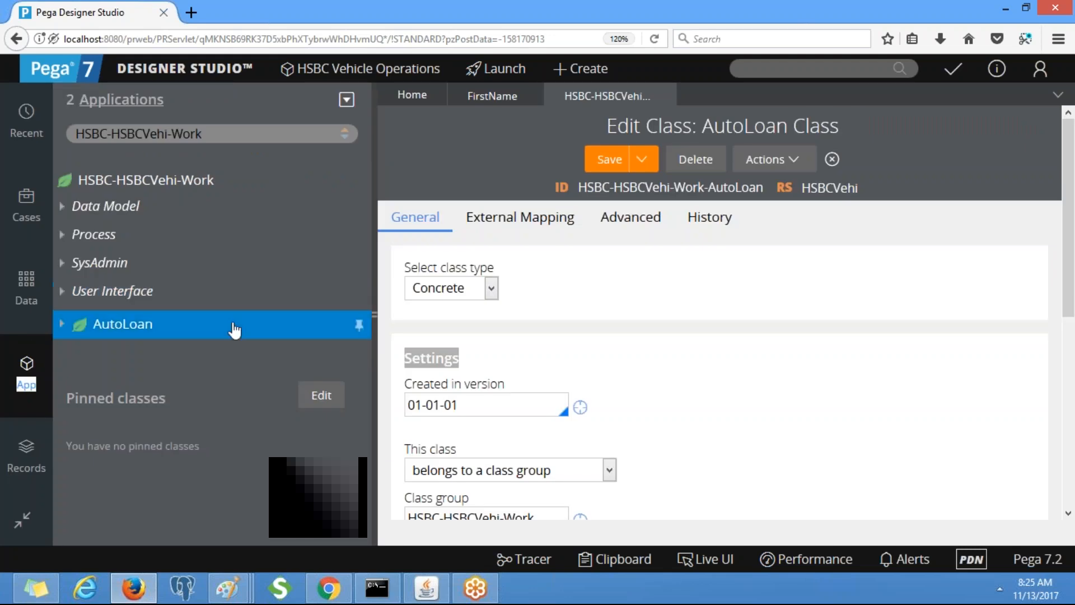
left_click_drag(381, 324, 375, 318)
left_click(596, 327)
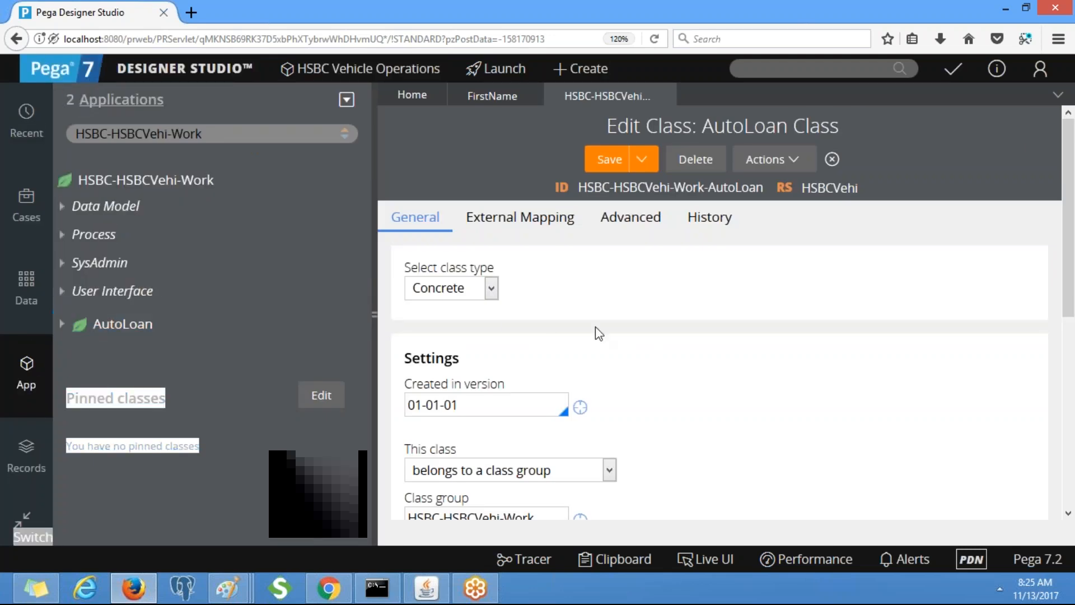
left_click(374, 314)
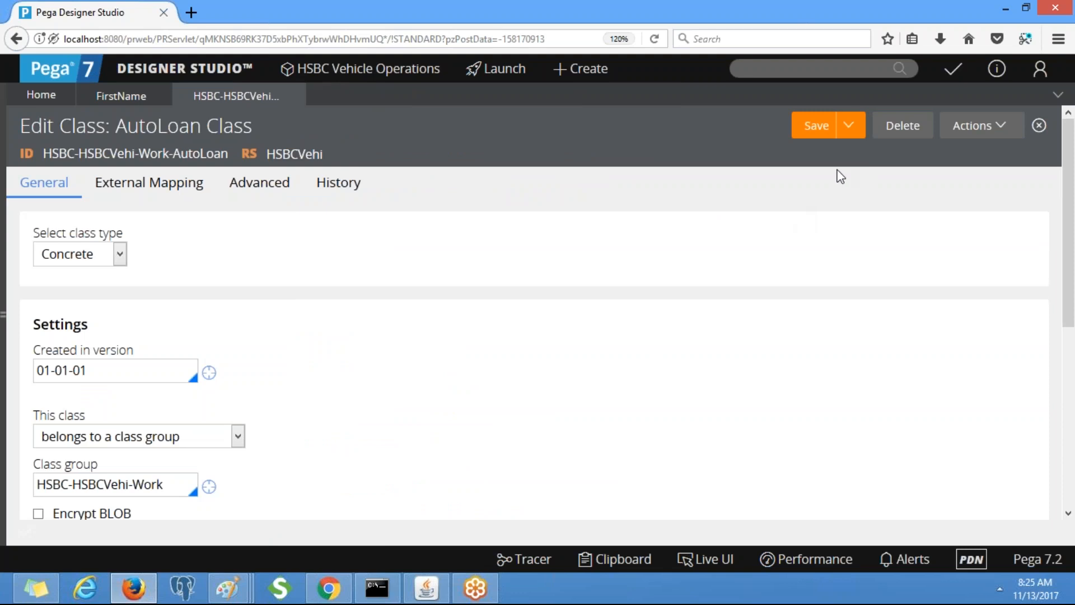
left_click_drag(840, 177, 50, 313)
left_click(850, 132)
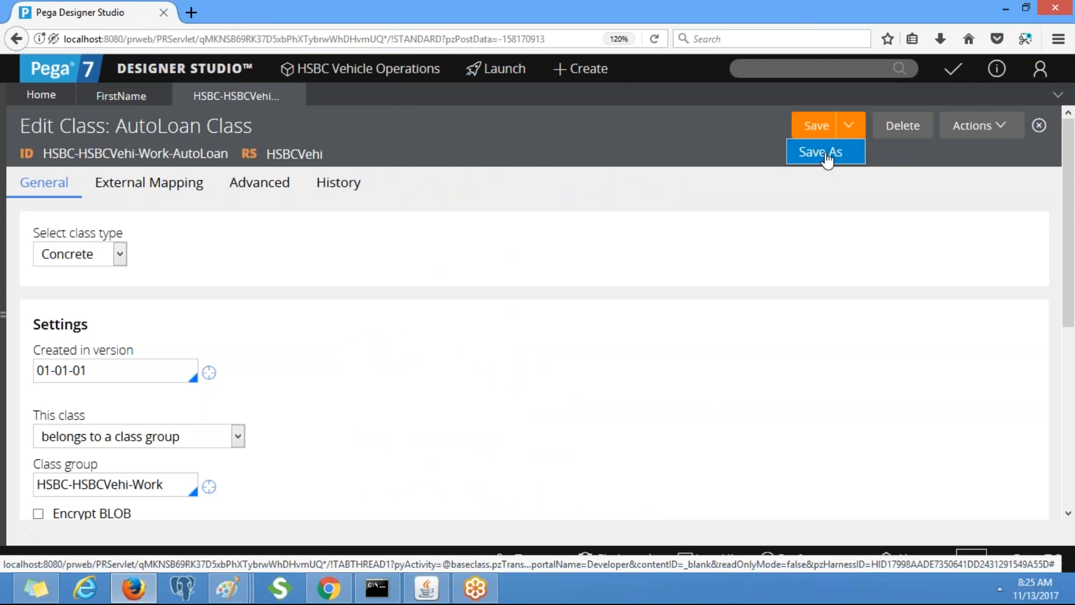
left_click(823, 151)
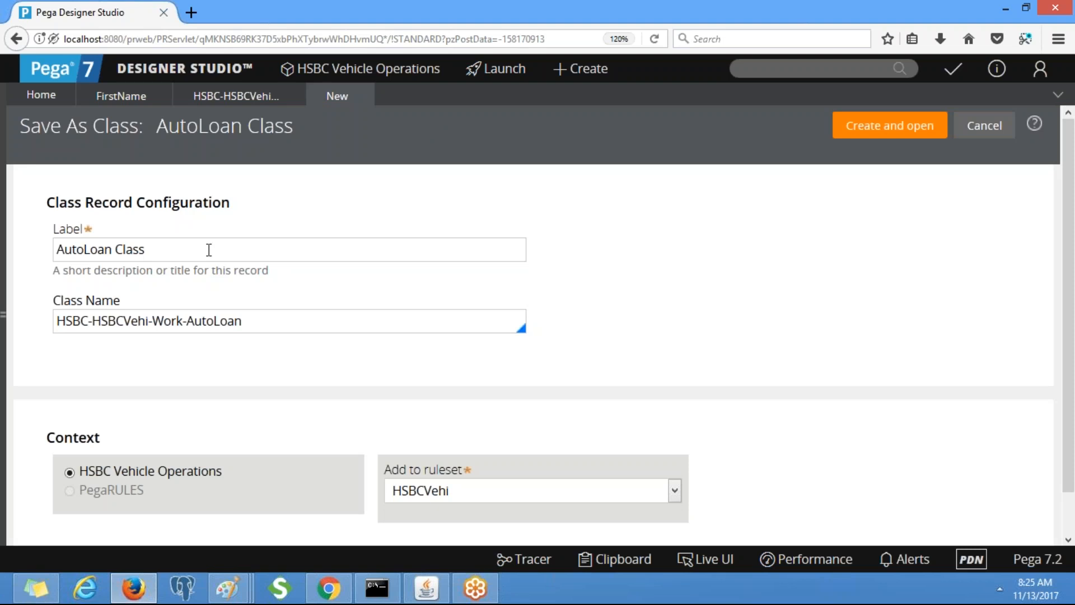
left_click(271, 329)
key("Return")
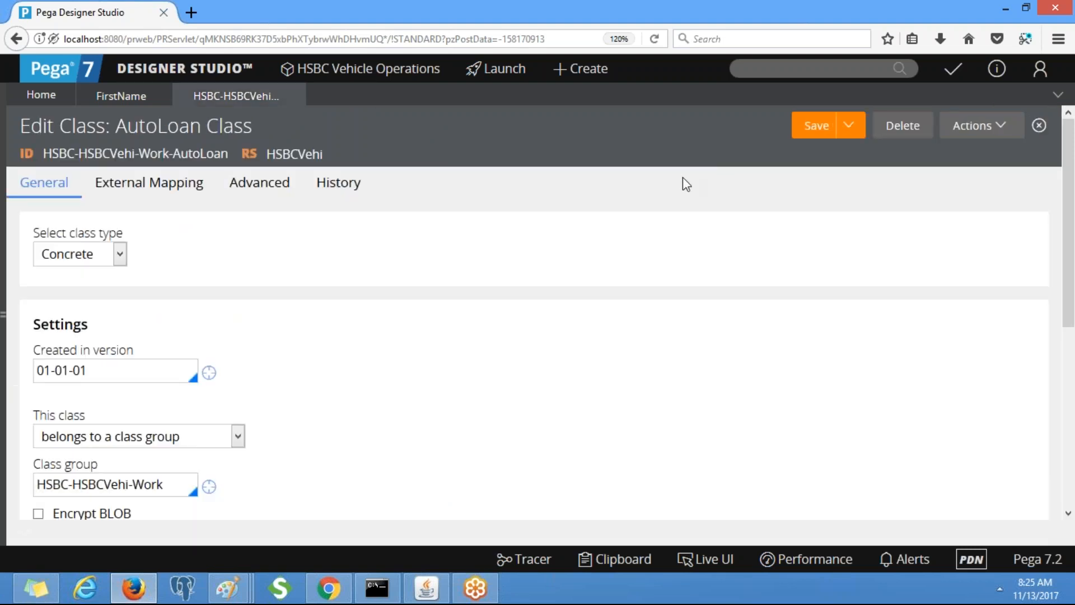
Step: Start a new class record from the AutoLoan class and set its class name to HSBC-HSBCVehi-Work-Home
left_click(990, 137)
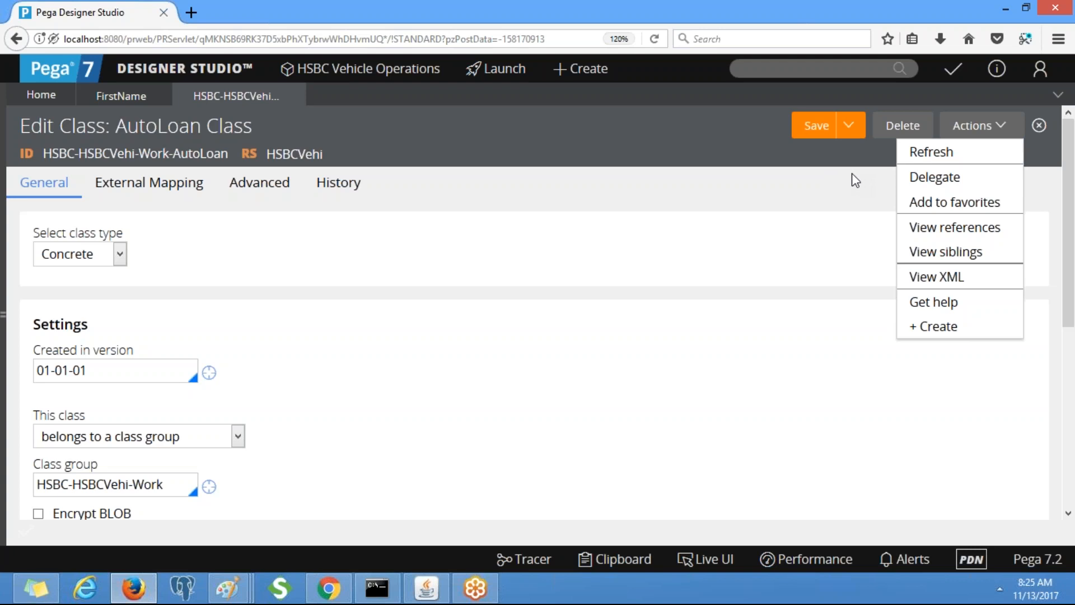
left_click(963, 328)
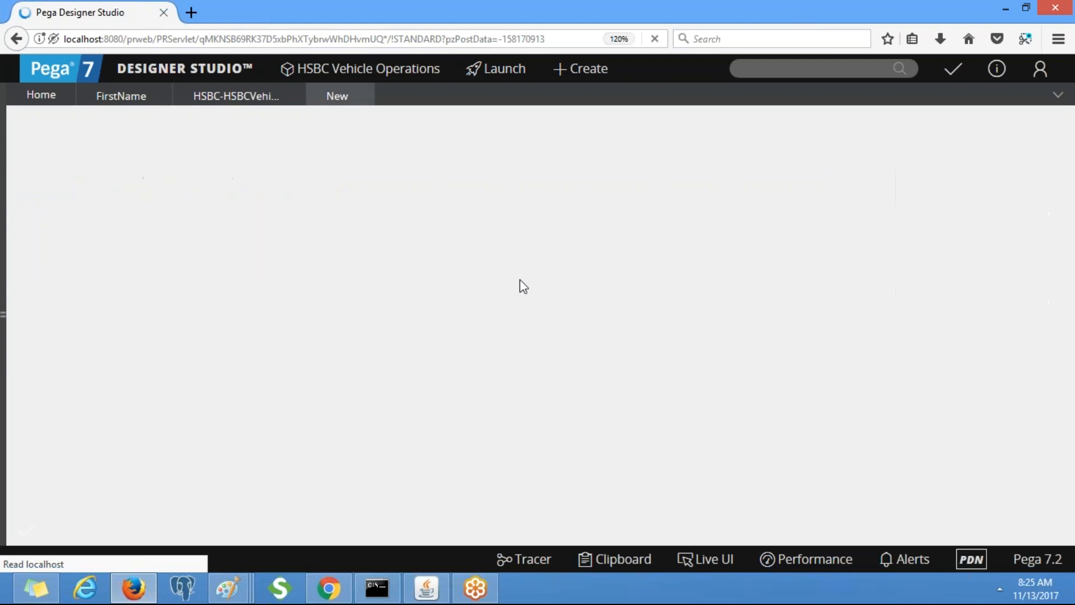
left_click(281, 321)
key("BackSpace")
key("BackSpace")
key("BackSpace")
key("BackSpace")
key("BackSpace")
key("BackSpace")
key("BackSpace")
key("BackSpace")
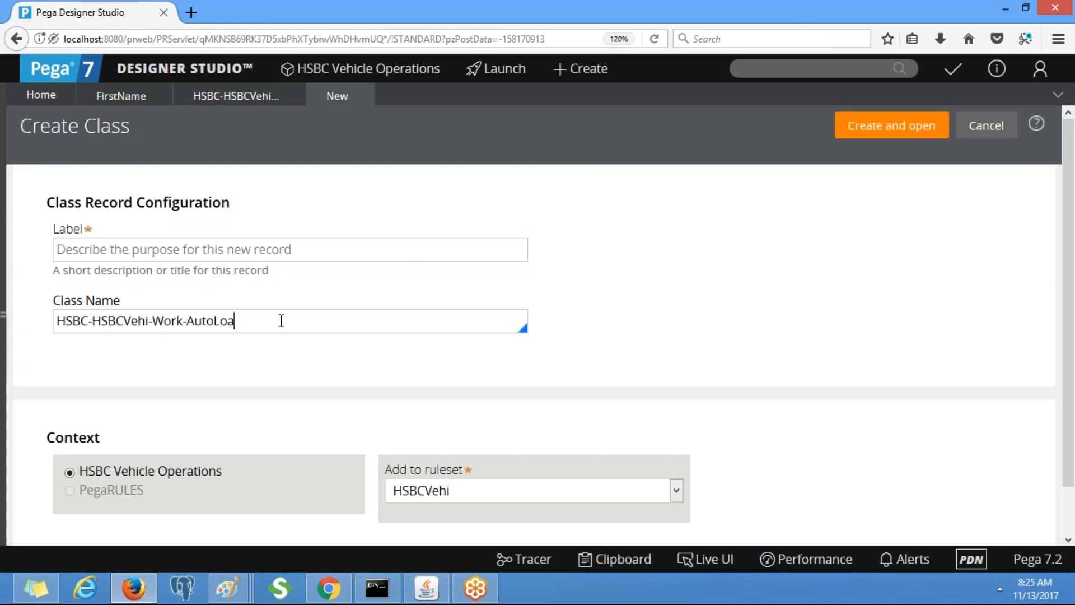
type("Home")
Step: Label the new class Home Loan Class, then create and open it
left_click(132, 251)
type("Home Loan G")
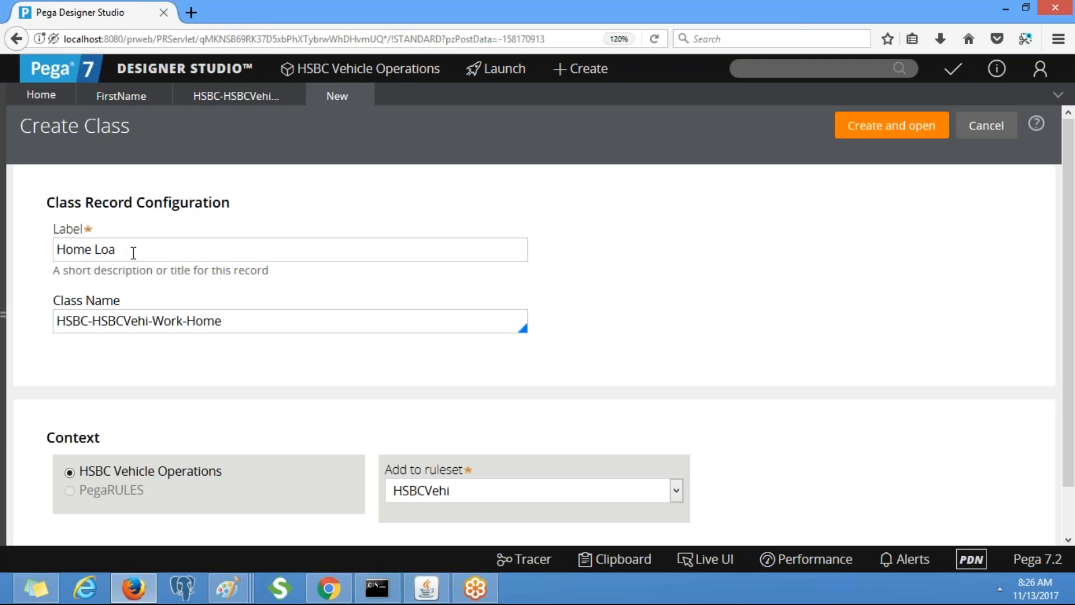
type("lass")
left_click(870, 135)
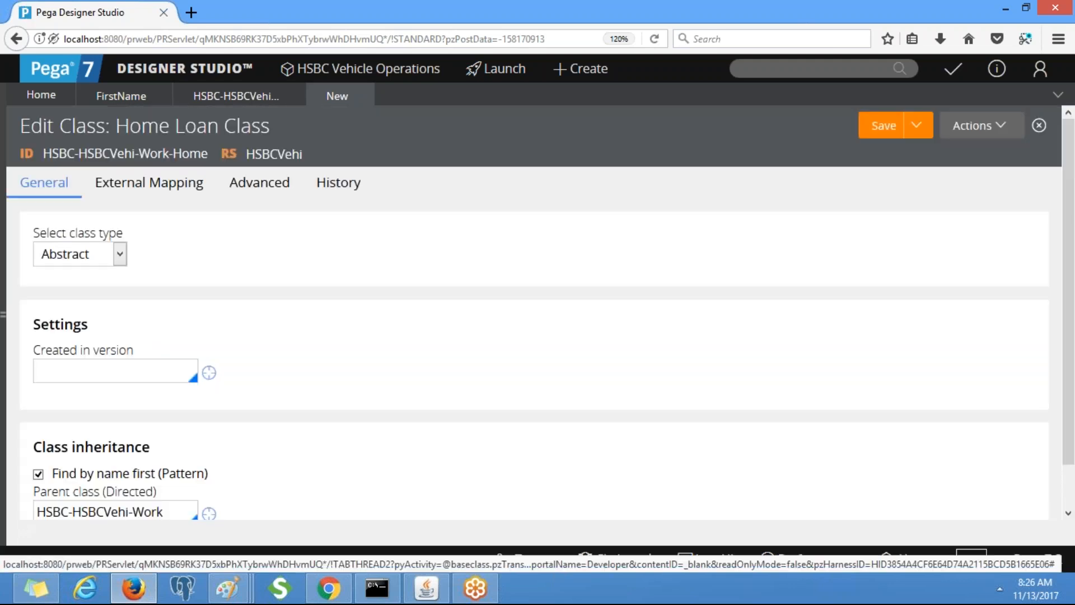
Step: Set the Home Loan Class type to Concrete and its created-in version to 01-01-01
left_click(107, 256)
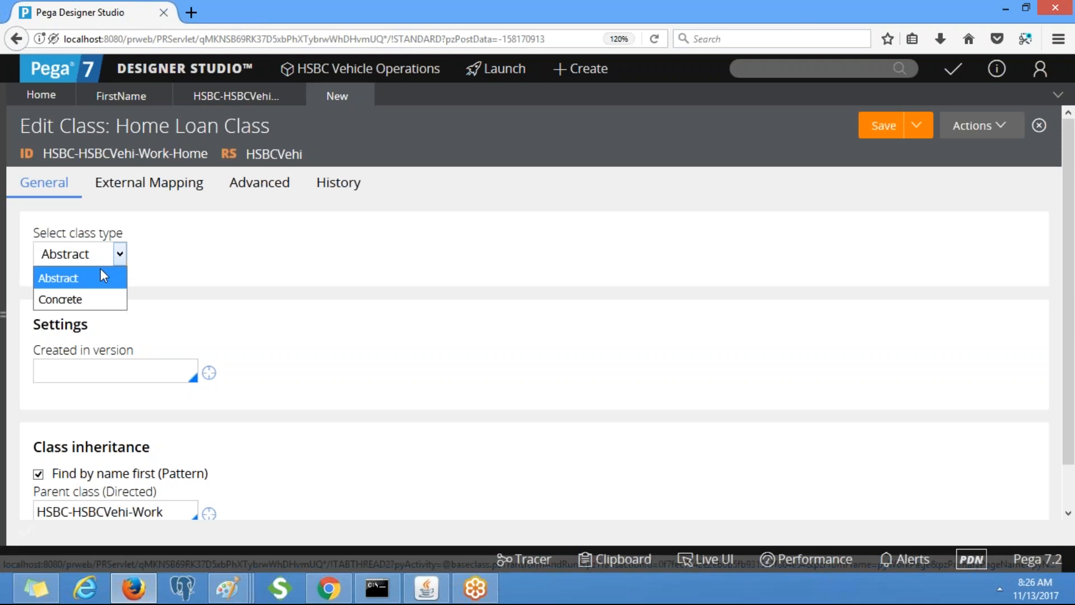
left_click(90, 301)
scroll(385, 267, "down", 3)
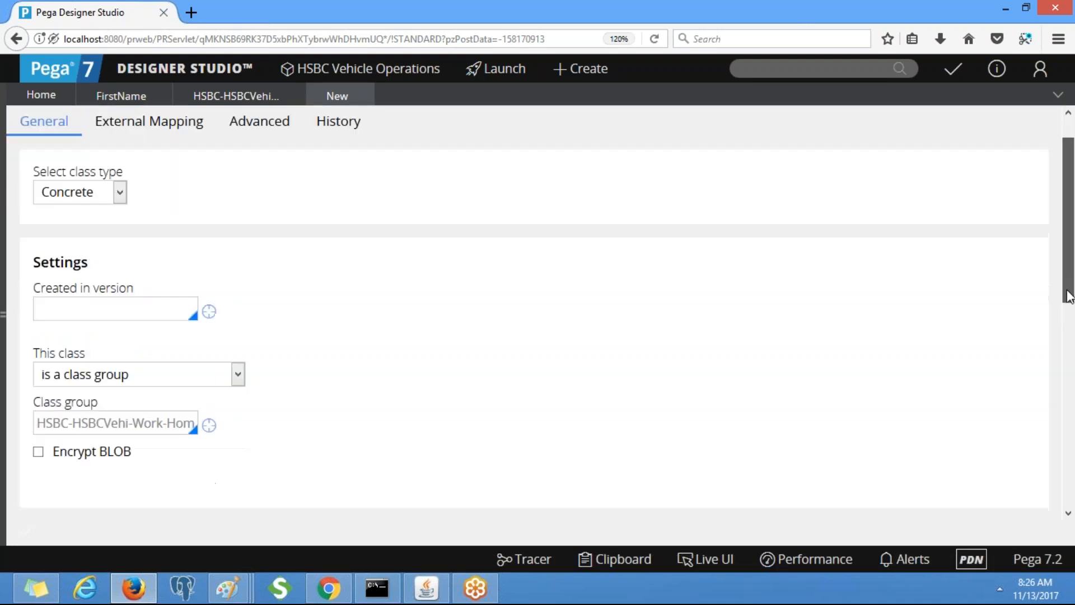
left_click(117, 226)
type("01-01-01")
Step: Make the class belong to a class group and correct the class group to HSBC-HSBCVehi-Work
left_click(238, 297)
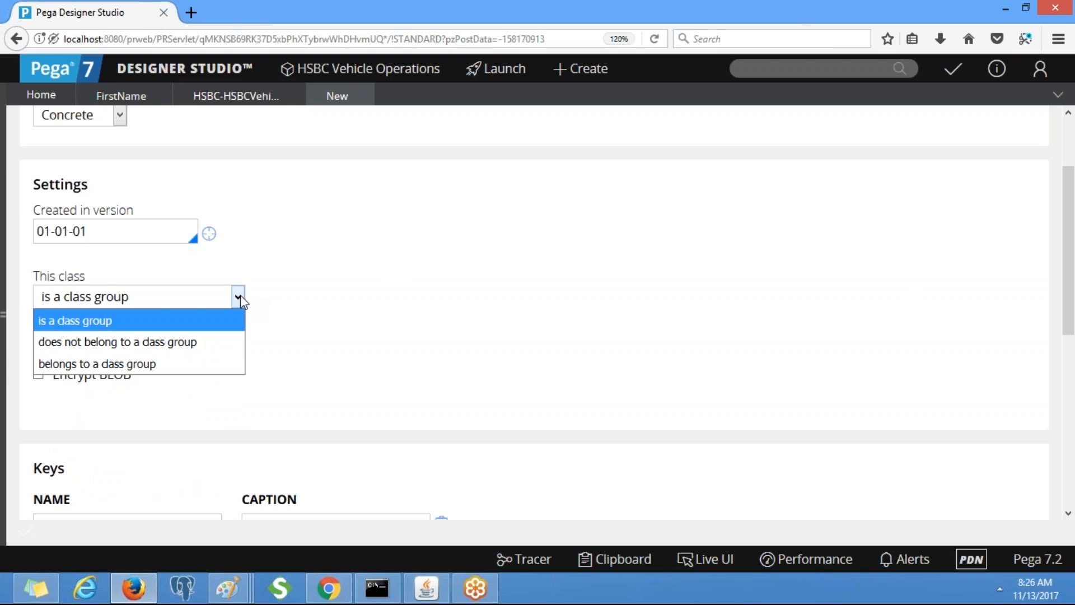
left_click(150, 363)
scroll(794, 334, "up", 3)
left_click_drag(794, 334, 1068, 316)
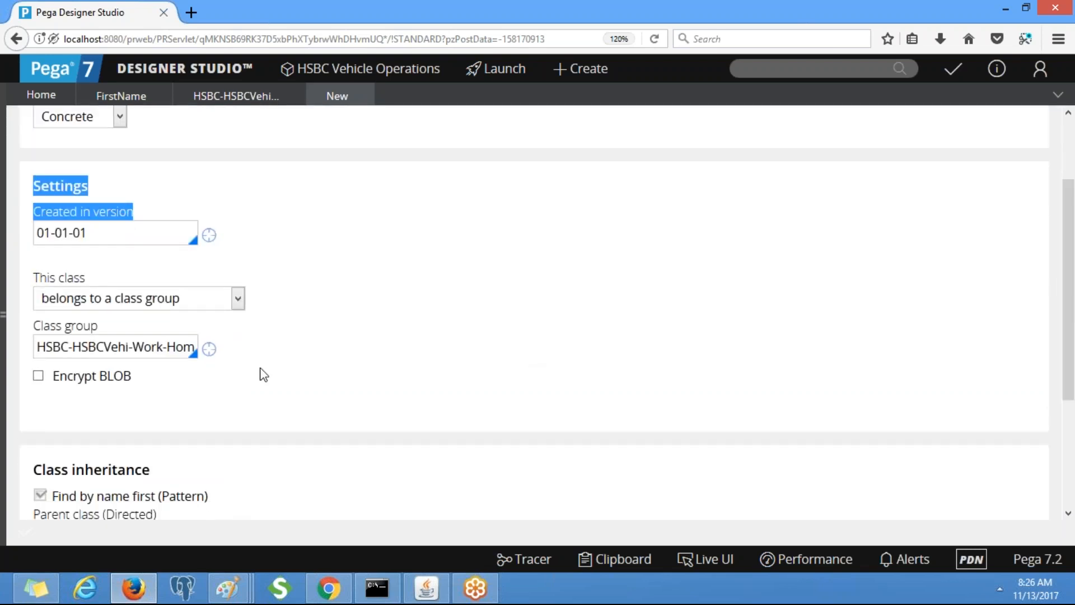
left_click_drag(167, 350, 250, 346)
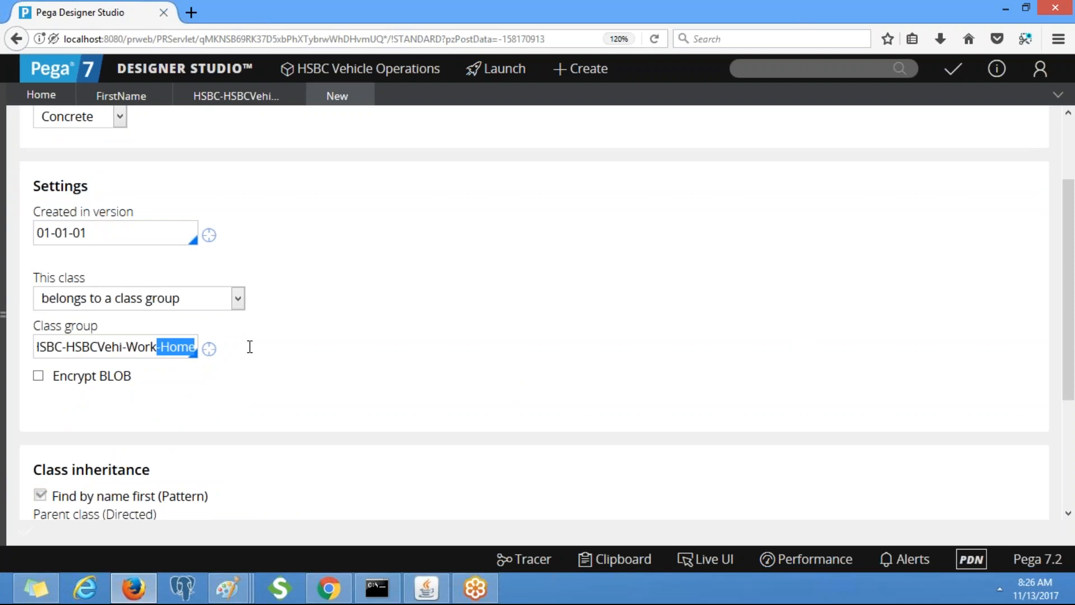
key("BackSpace")
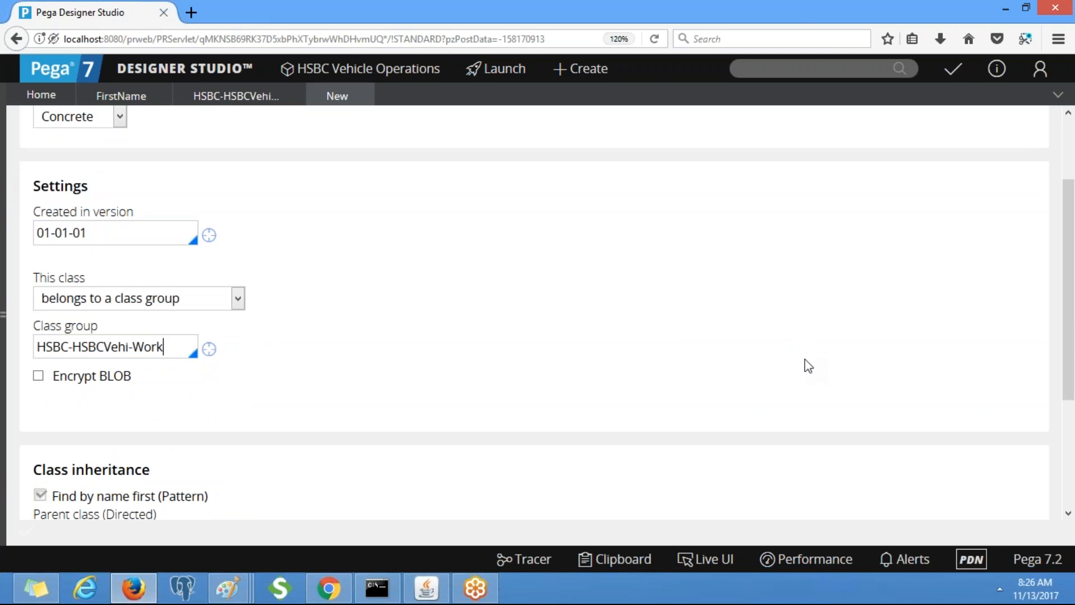
Step: Replace the directed parent class with Work-Cover- in the class inheritance settings and review the general settings
scroll(369, 456, "down", 3)
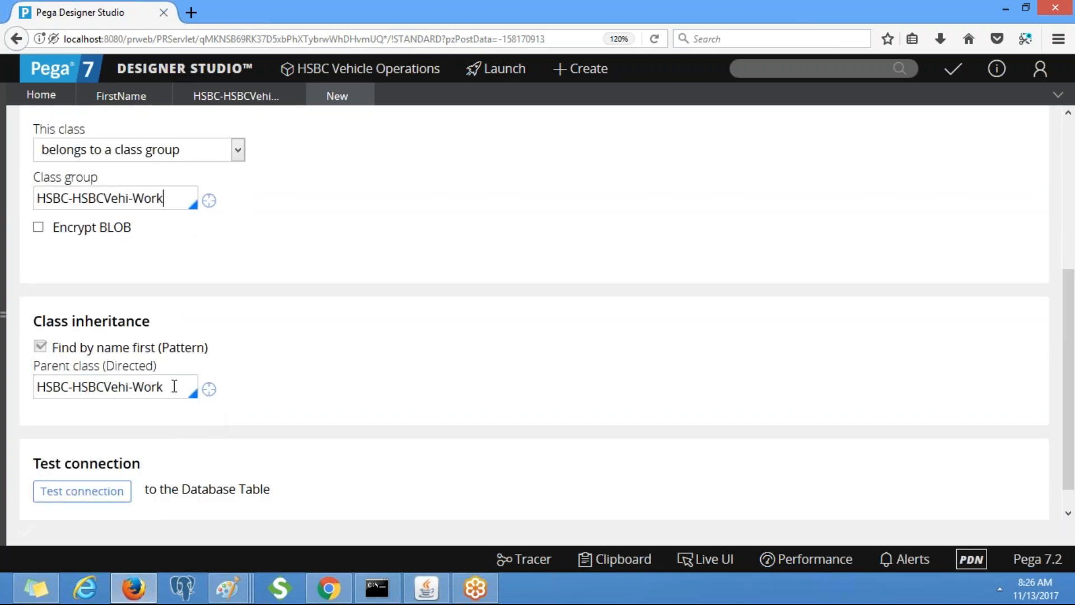
left_click_drag(173, 385, 8, 354)
type("Work")
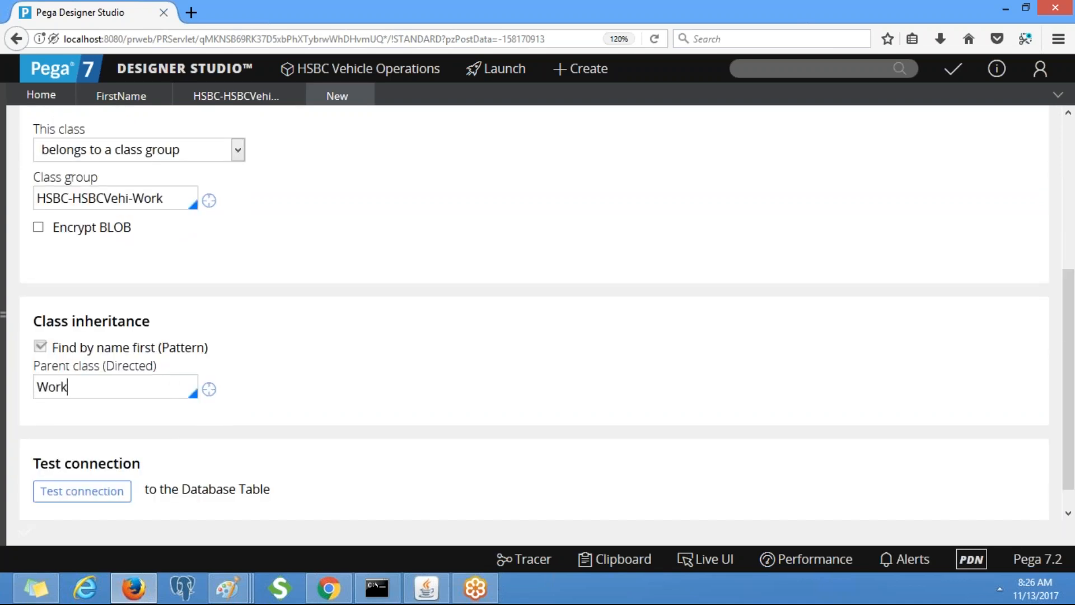
type("-Cover-")
left_click_drag(1073, 409, 1071, 241)
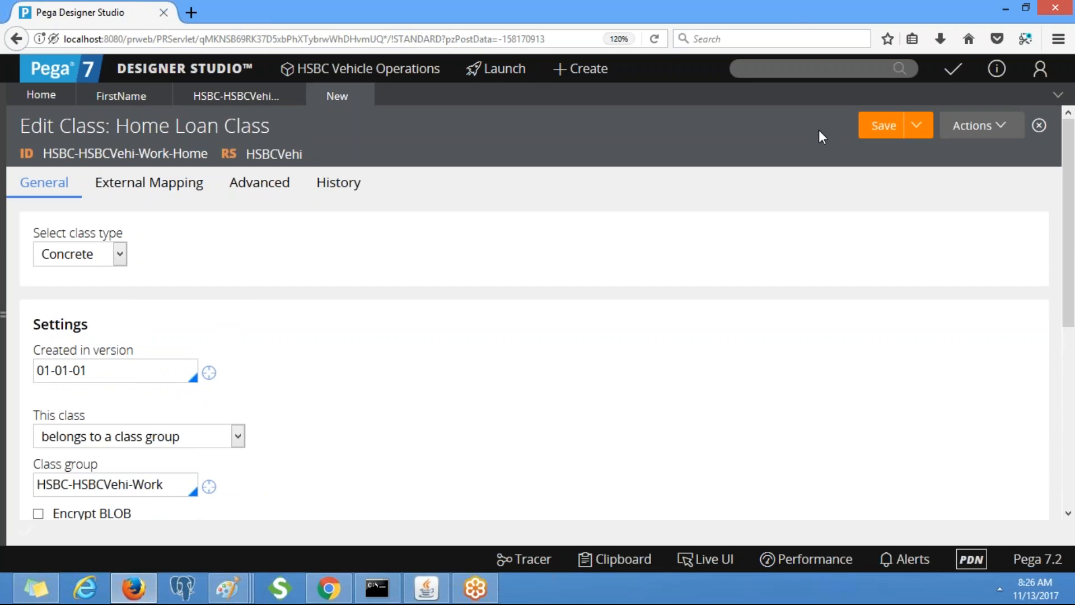
scroll(359, 196, "down", 3)
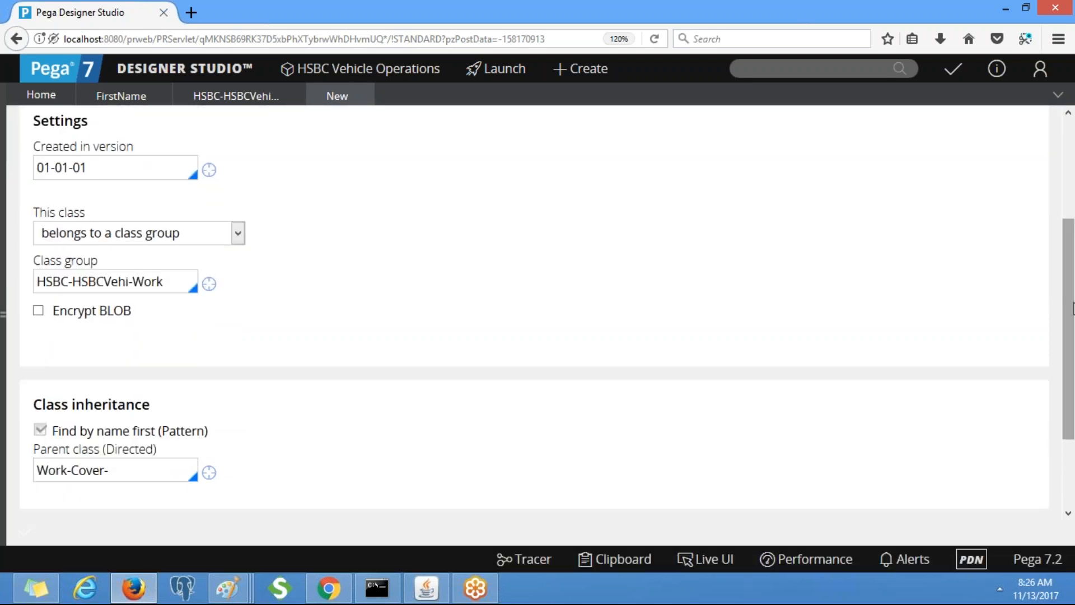
scroll(619, 235, "up", 5)
Step: Document the class history with NA as the description and Na as the usage, and save the Home Loan Class
left_click(339, 183)
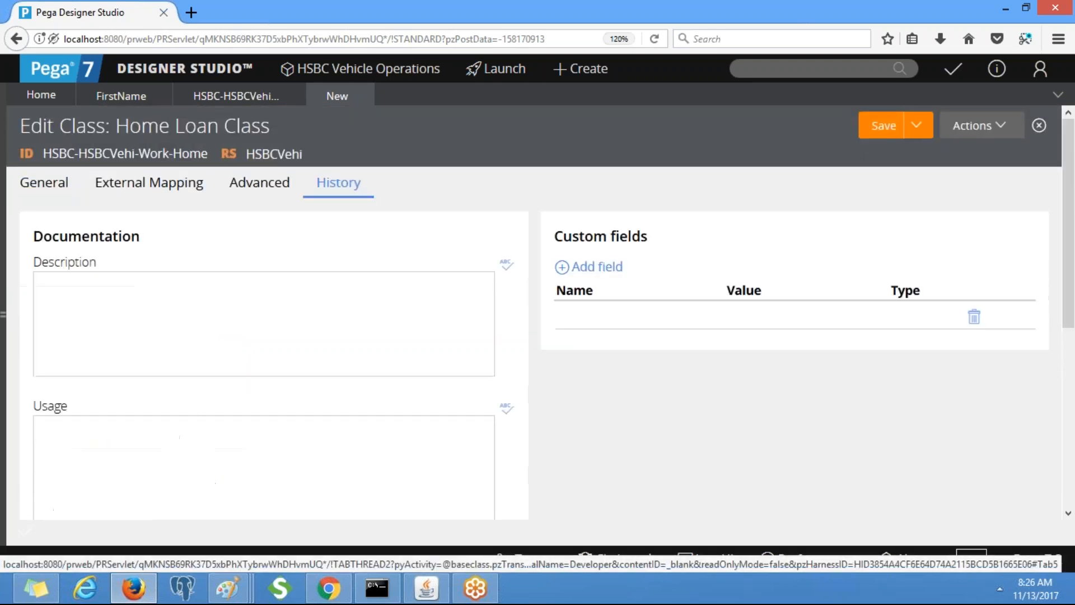
type("NA")
type("Na")
left_click(888, 133)
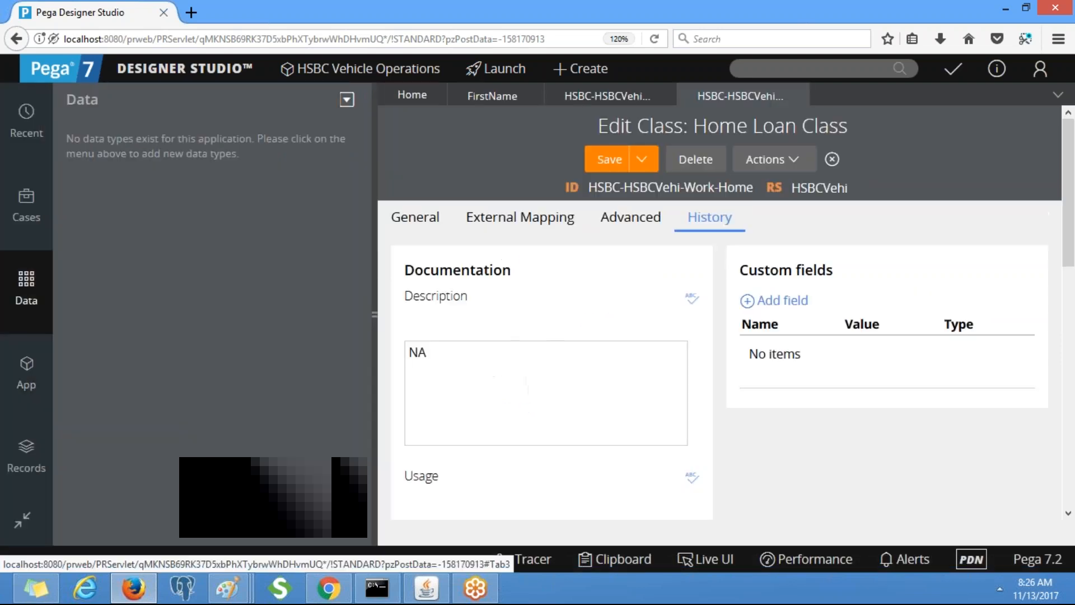
Step: Refresh the whole HSBC-HSBCVehi-Work class tree in the application explorer and expand the Home class
left_click(17, 377)
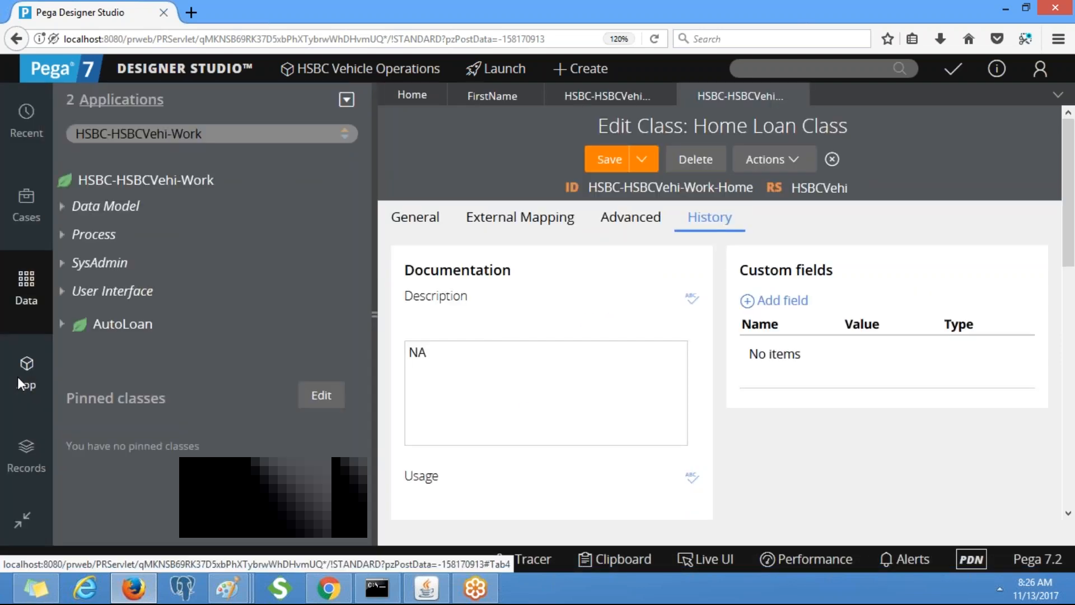
right_click(179, 182)
mouse_move(185, 207)
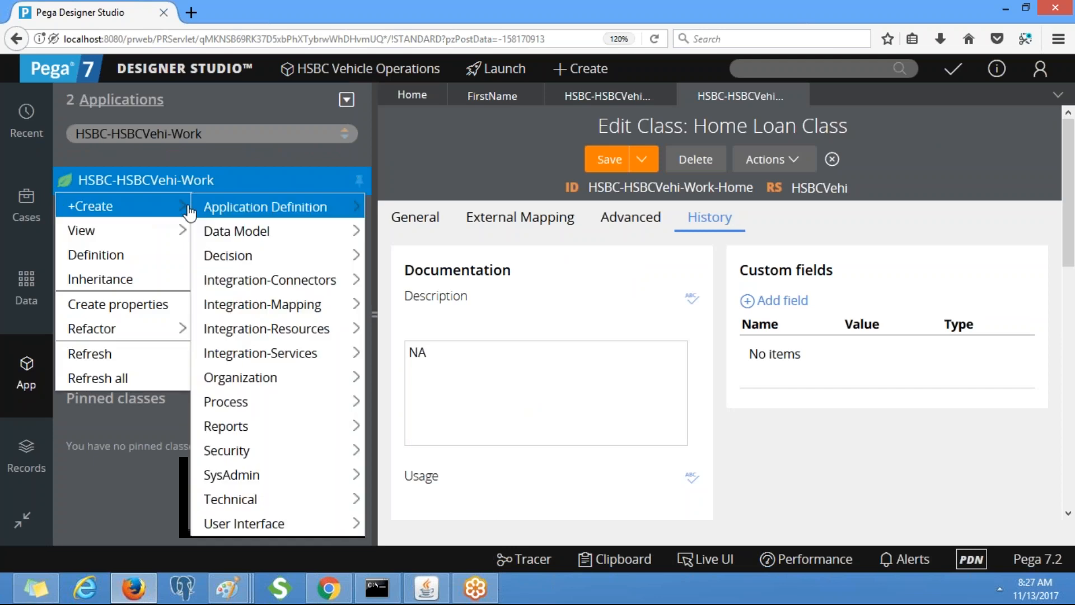
left_click(149, 378)
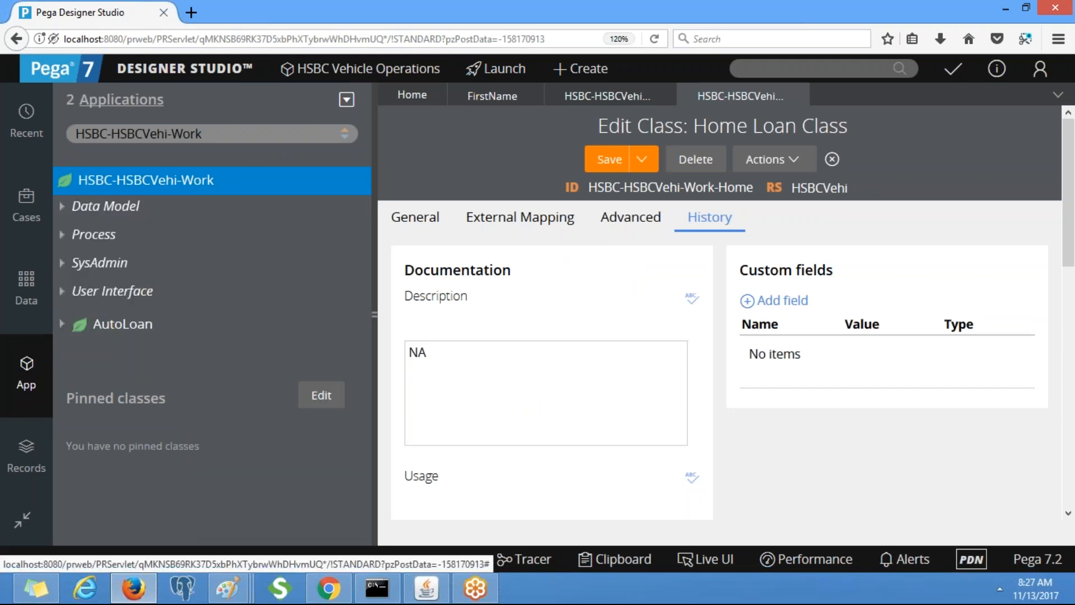
left_click(62, 355)
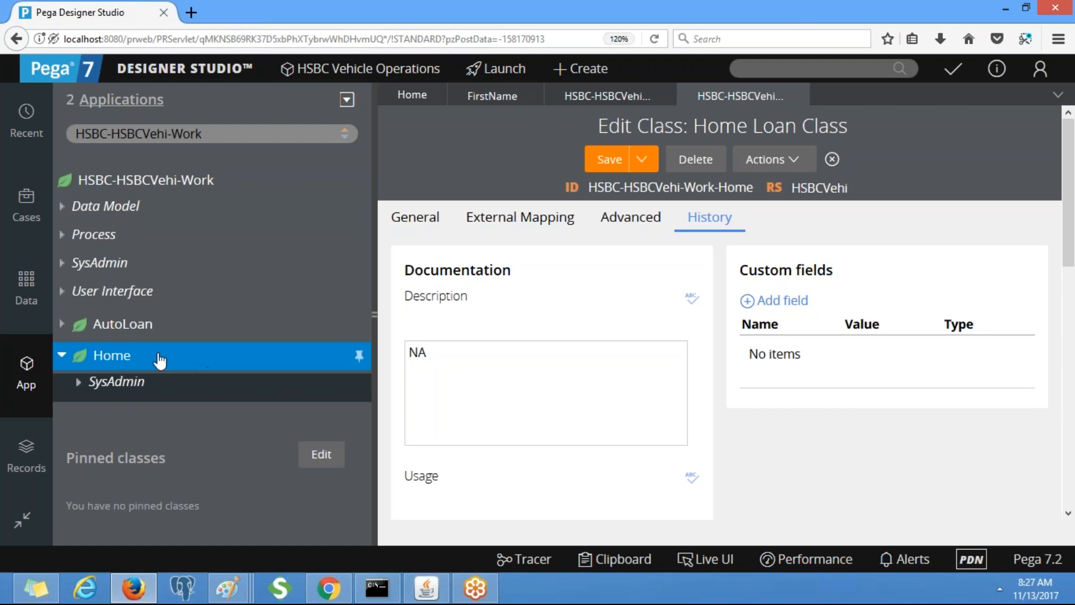
Step: Start a new class record beneath the Home class and collapse the application explorer to widen the form
right_click(110, 363)
mouse_move(175, 385)
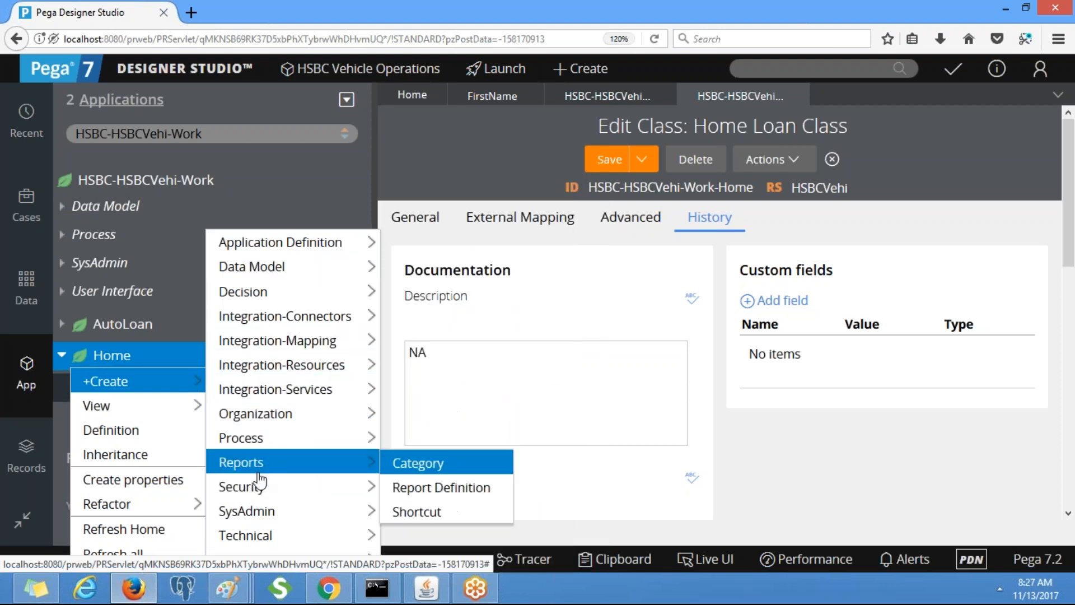
mouse_move(259, 483)
mouse_move(259, 508)
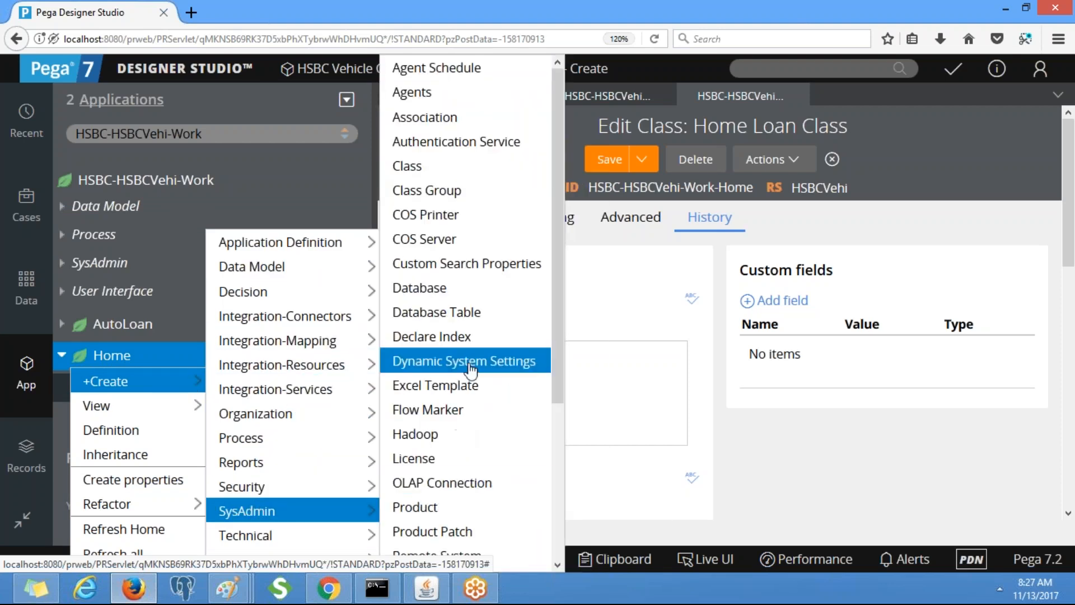
left_click(412, 166)
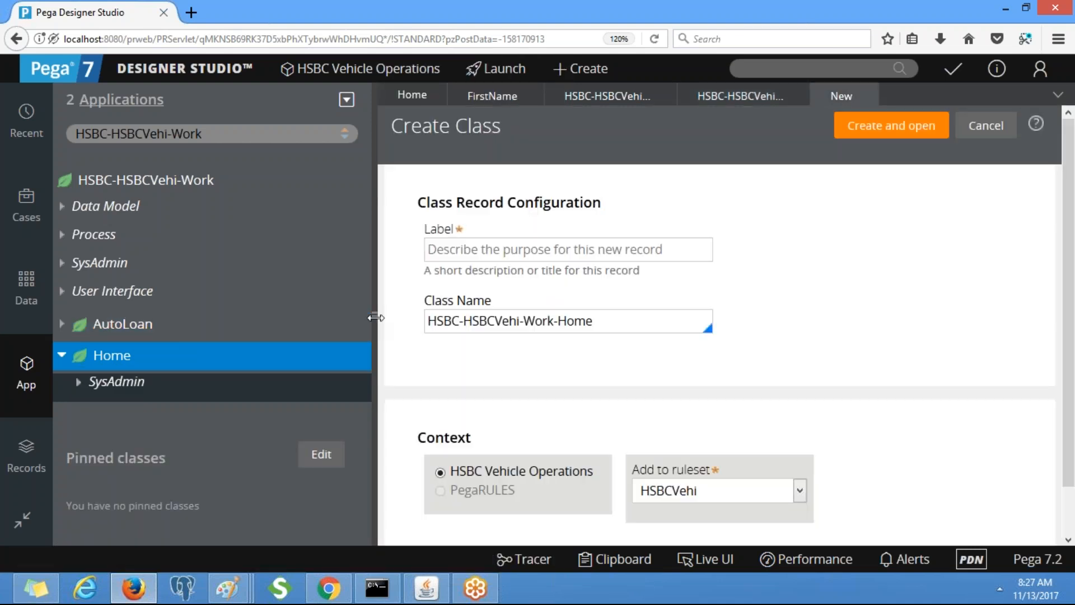
left_click(375, 318)
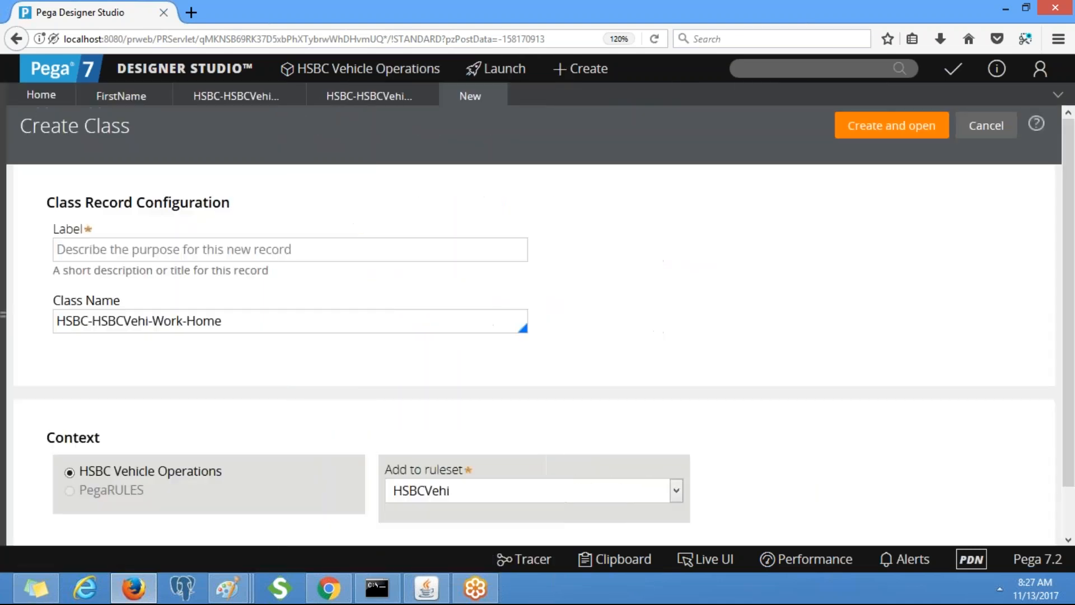
Step: Name the class HSBC-HSBCVehi-Work-Home-MortgageLoan, label it MortgageLoan Class, and create the record
left_click(337, 320)
type("MortgageLoan")
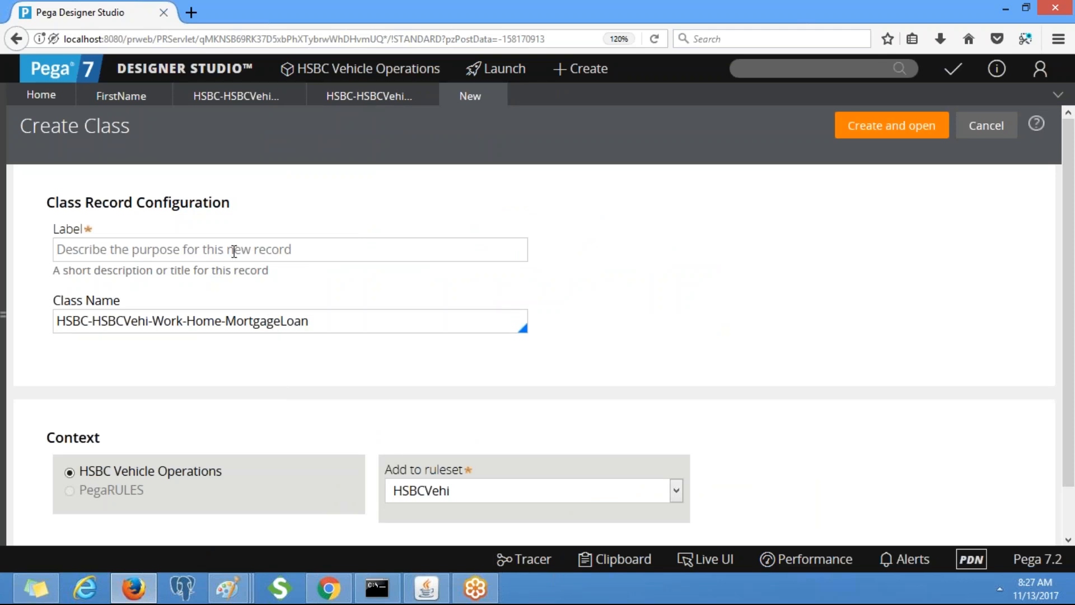
type("Mort")
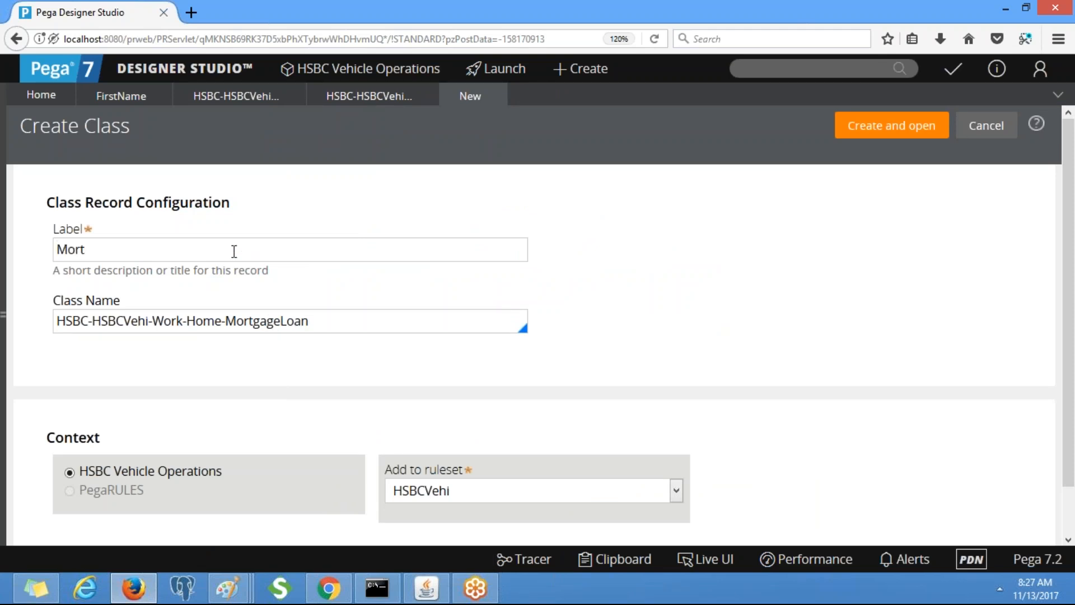
type("gageLoan")
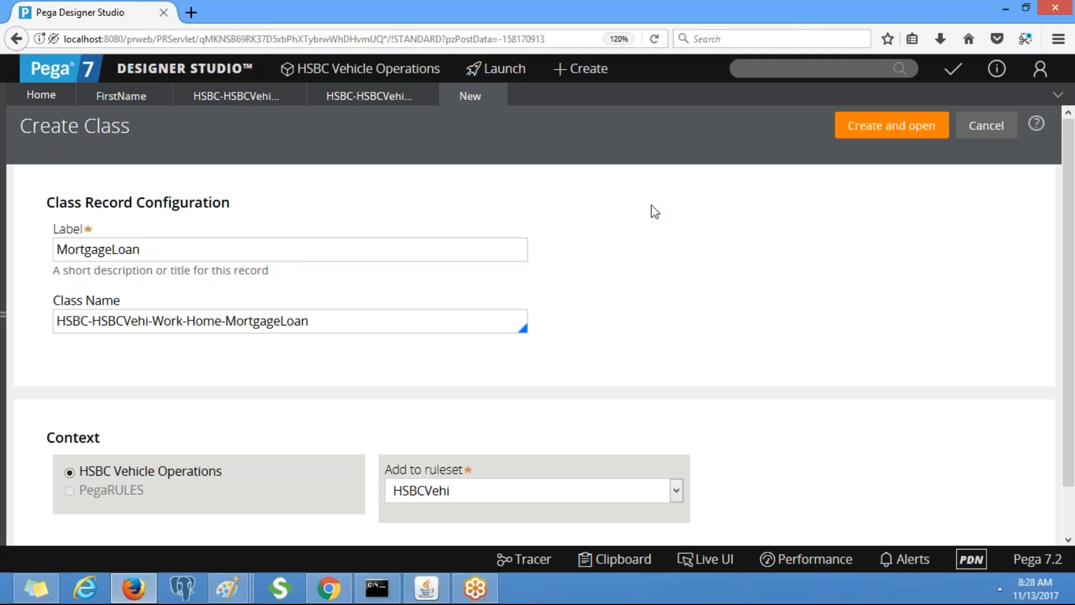
type("Class")
left_click(902, 127)
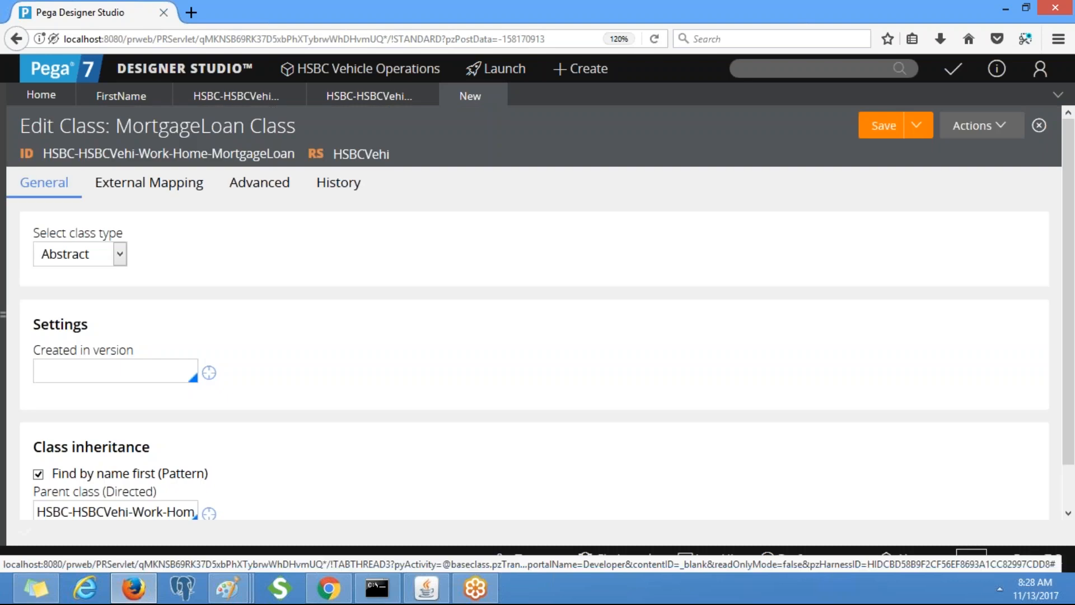
Step: Make the MortgageLoan class concrete, created in version 01-01-01, and set it as belonging to a class group
left_click(90, 259)
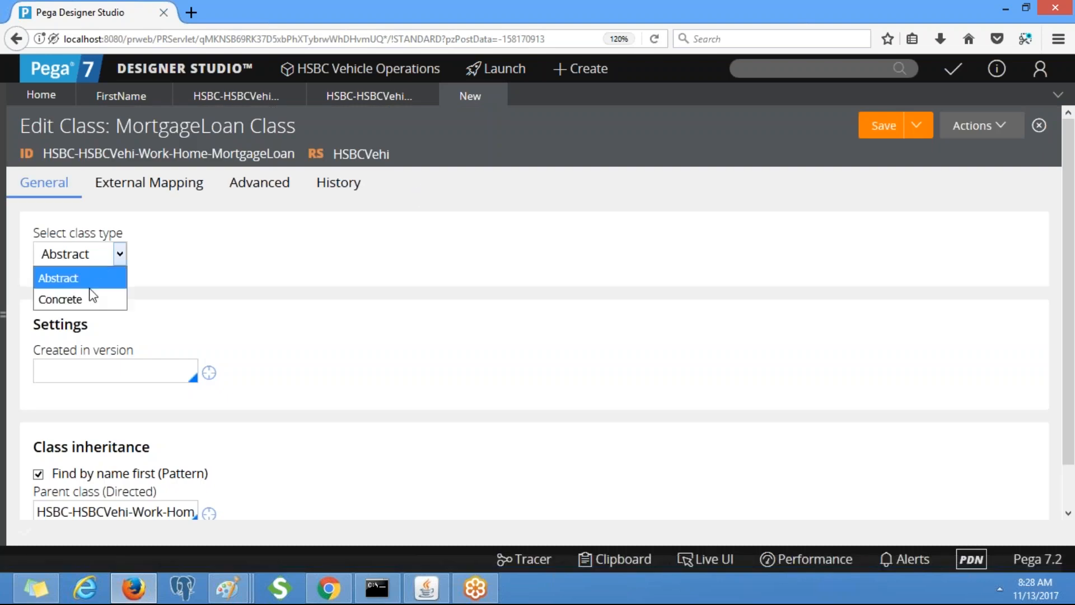
left_click(87, 301)
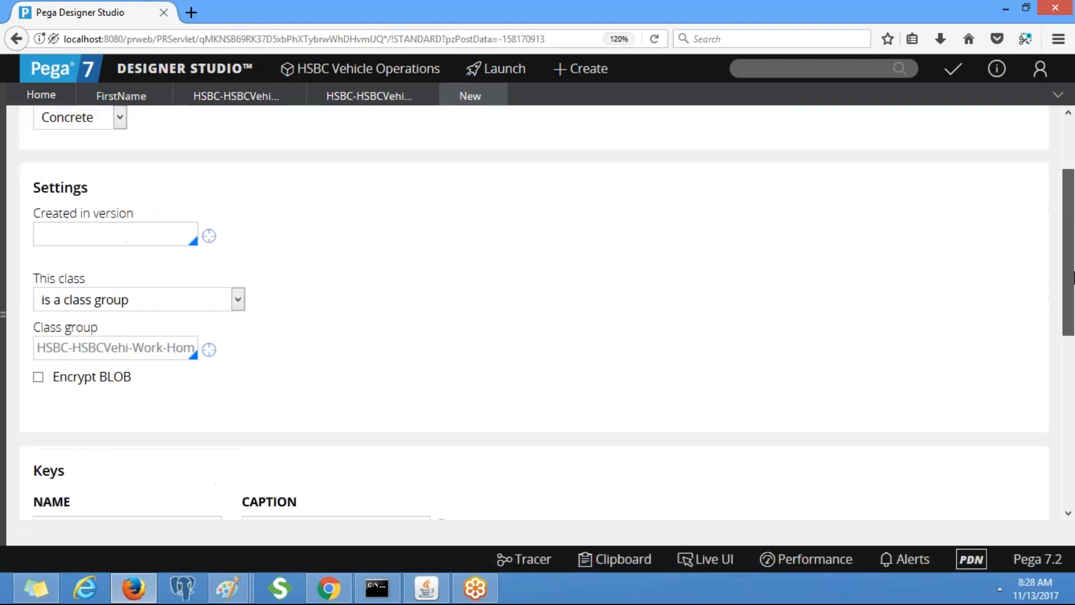
scroll(458, 186, "down", 3)
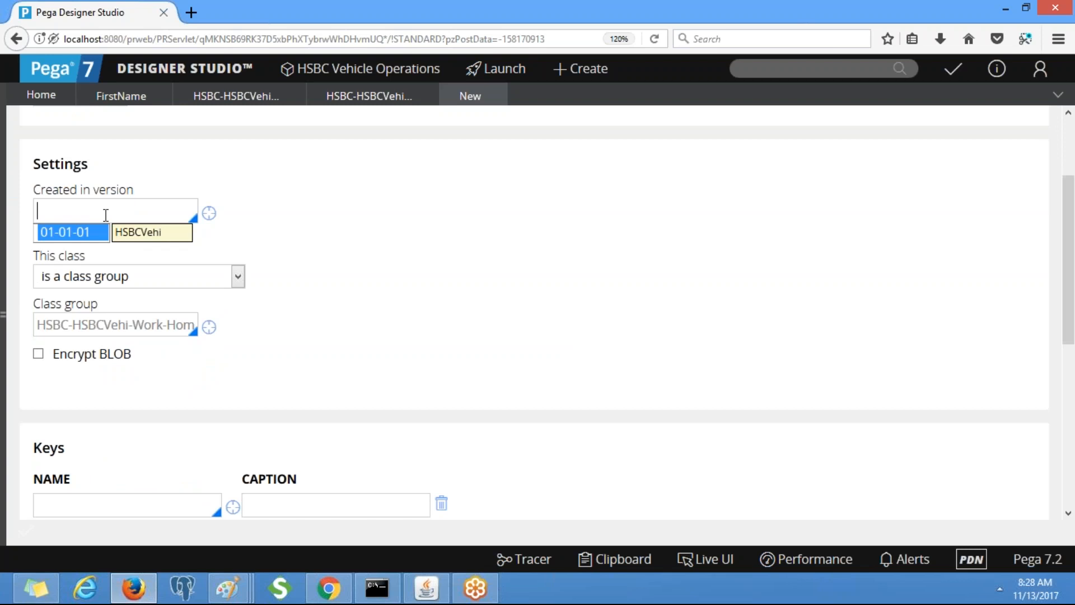
key("Return")
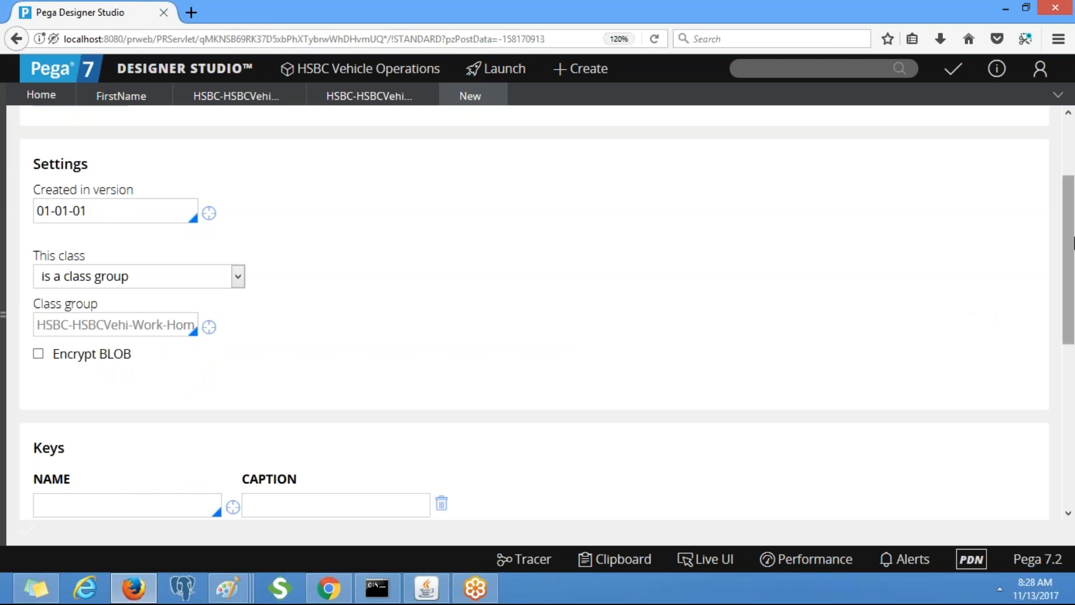
left_click(224, 273)
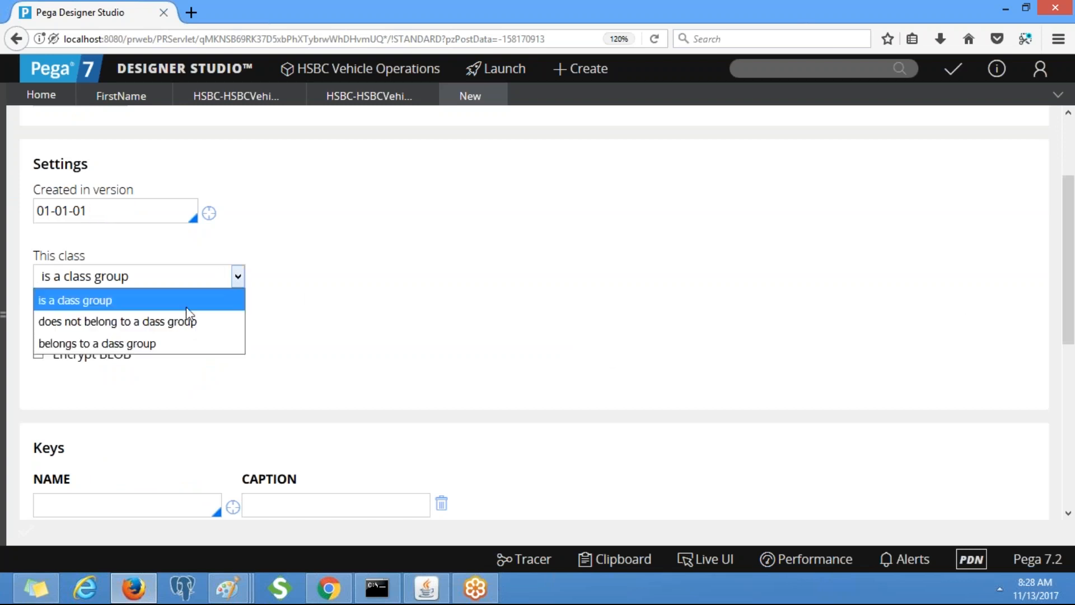
left_click(150, 344)
Step: Replace the MortgageLoan class's directed parent class with Work-Cover-
scroll(146, 353, "up", 5)
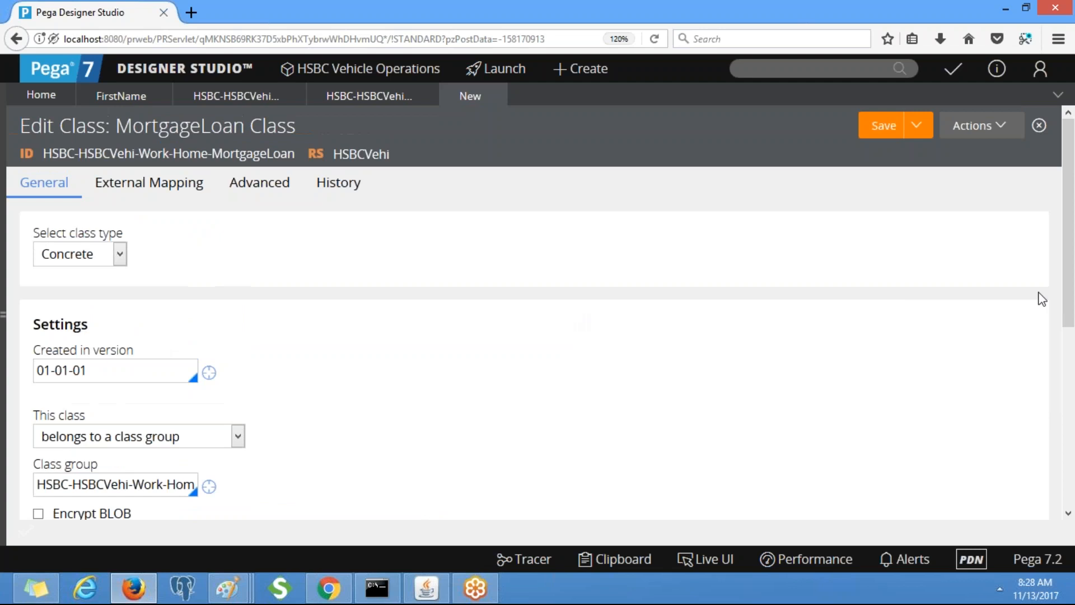
left_click_drag(1068, 247, 1068, 399)
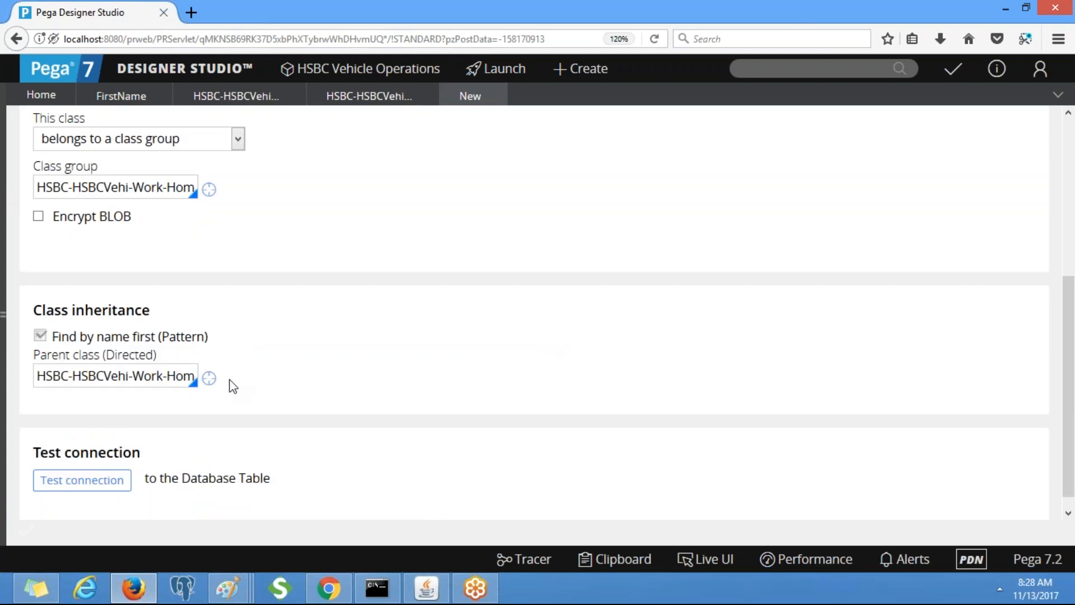
triple_click(175, 375)
key("BackSpace")
type("Wo")
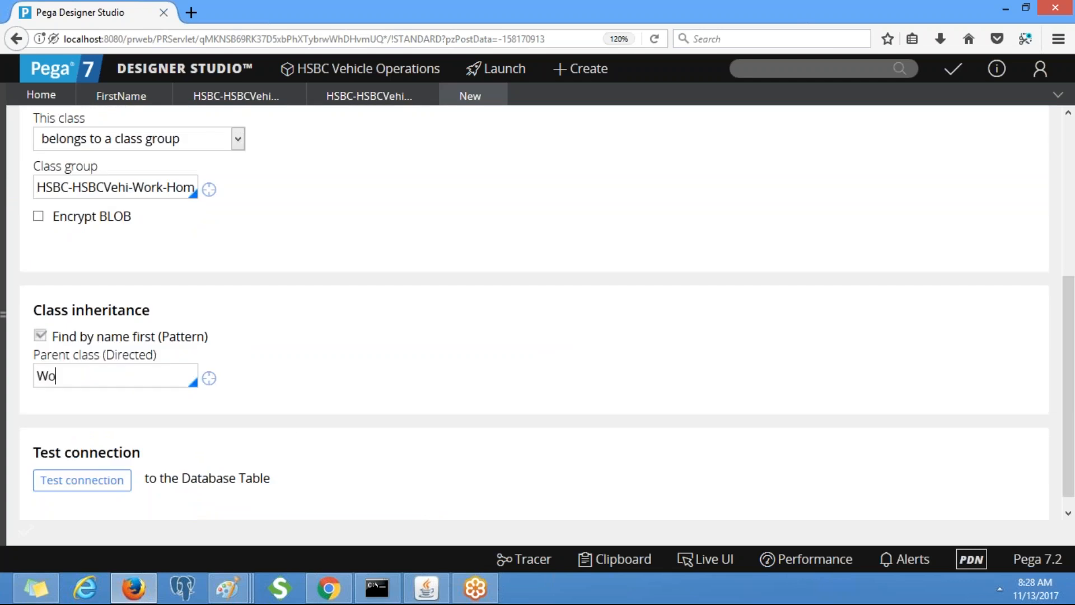
type("rk-Cover-")
Step: Shorten the MortgageLoan class's class group to HSBC-HSBCVehi-Work
scroll(616, 228, "up", 5)
scroll(290, 276, "down", 3)
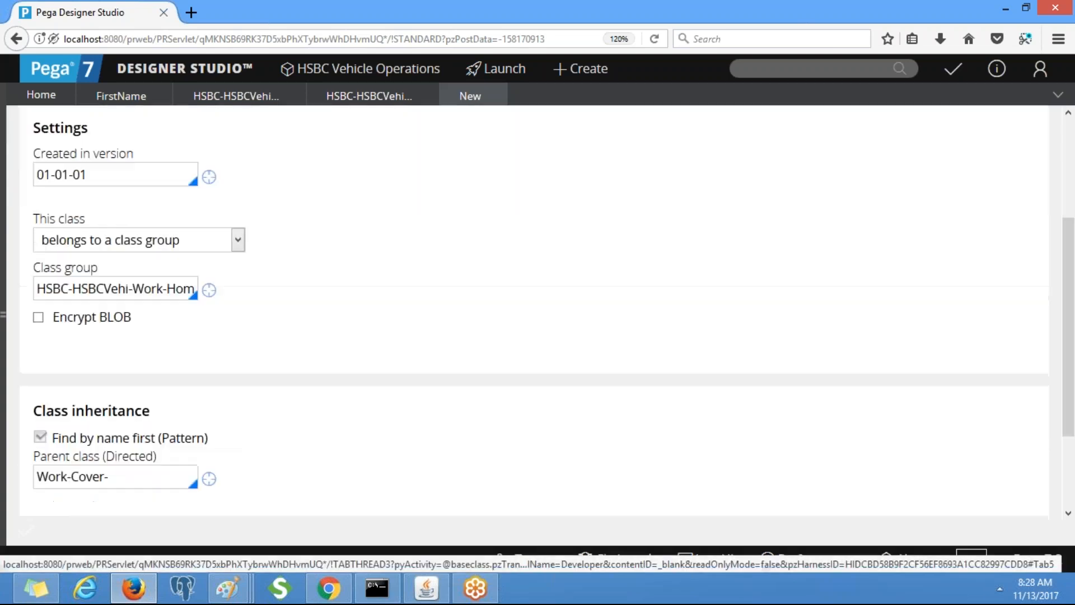
scroll(698, 174, "up", 3)
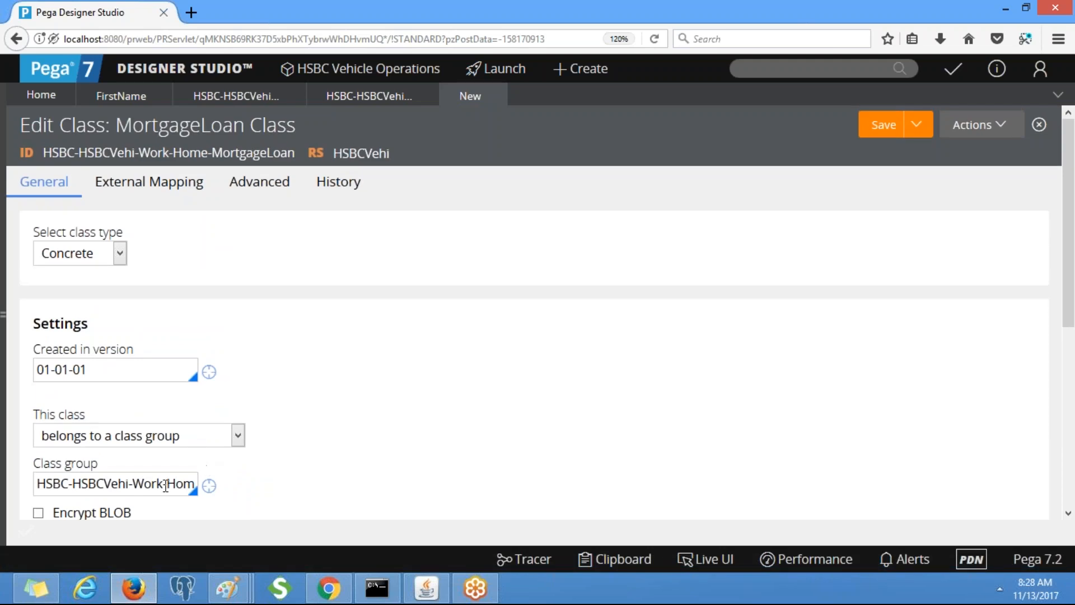
left_click_drag(166, 482, 218, 471)
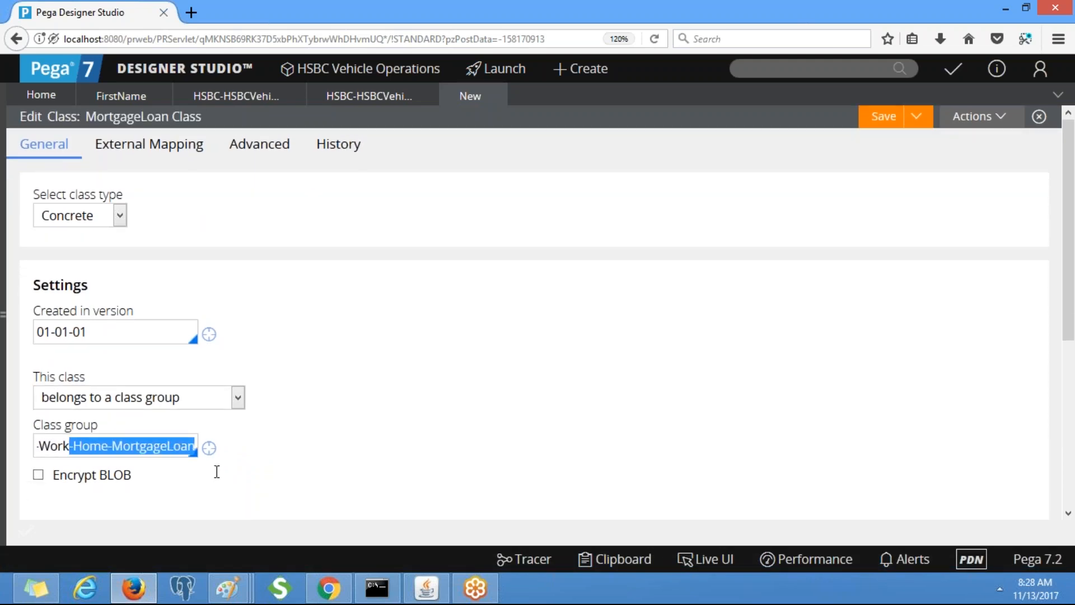
key("BackSpace")
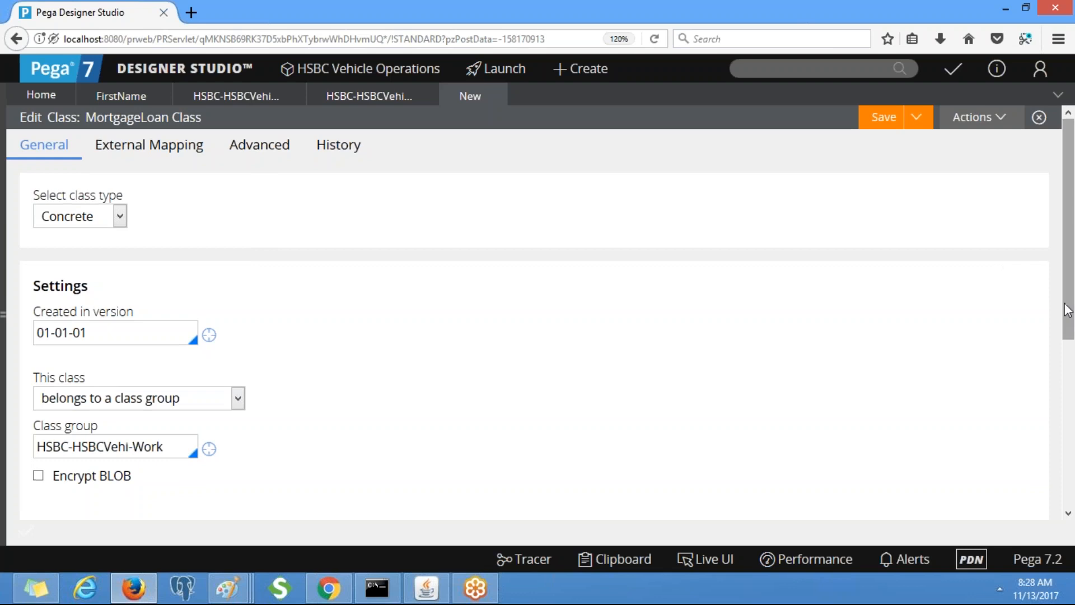
Step: Document the class history with NA as both description and usage, and save the MortgageLoan Class
scroll(905, 278, "up", 2)
left_click(346, 189)
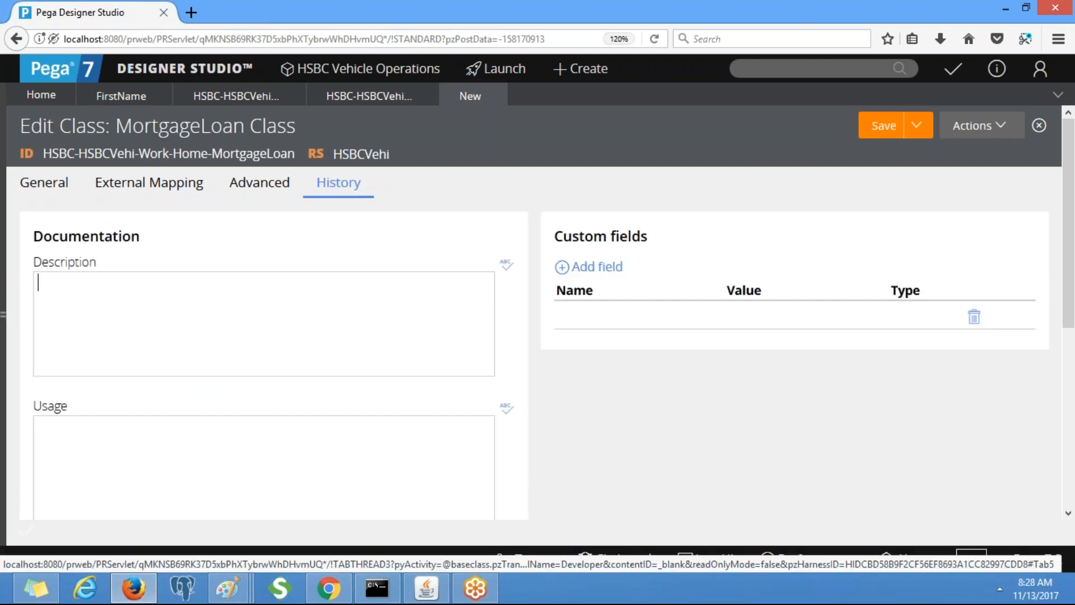
type("NANA")
left_click(879, 129)
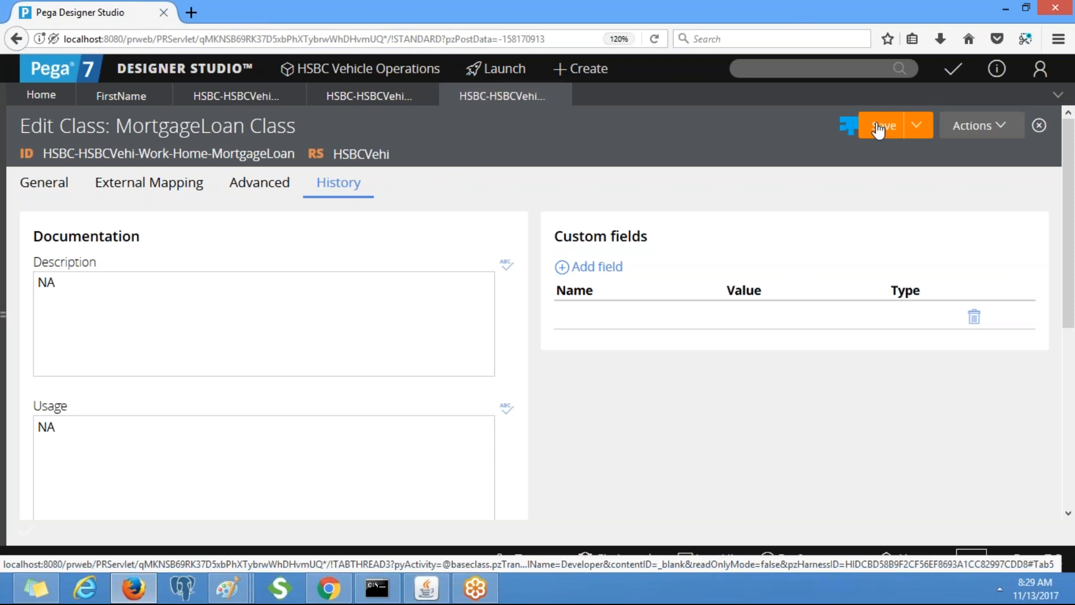
Step: Start another class record from the MortgageLoan class and name it HSBC-HSBCVehi-Work-Home-HomeEquityLoan
left_click(974, 135)
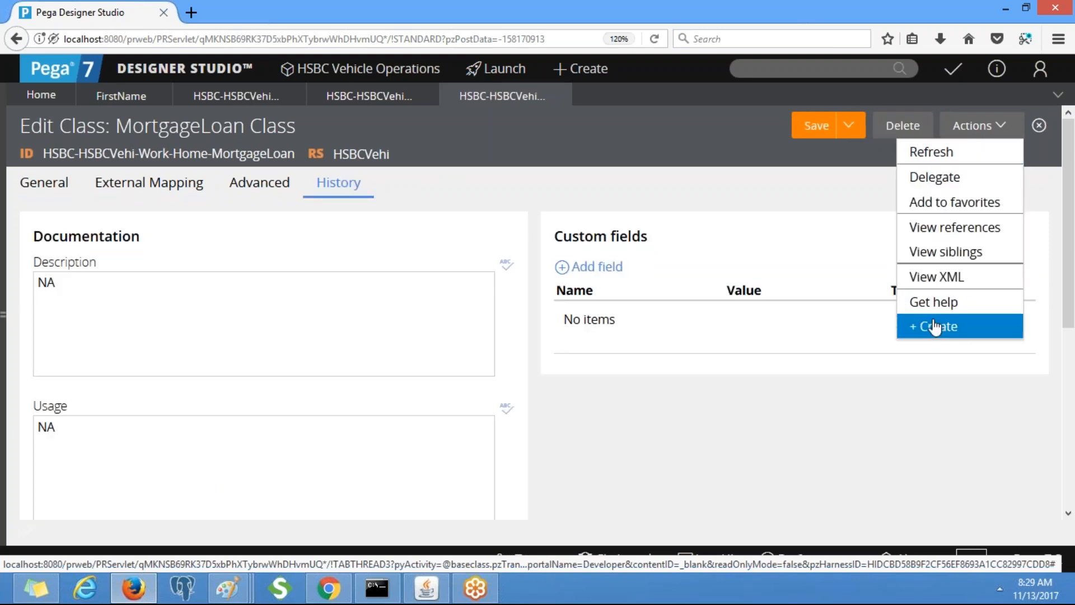
left_click(934, 328)
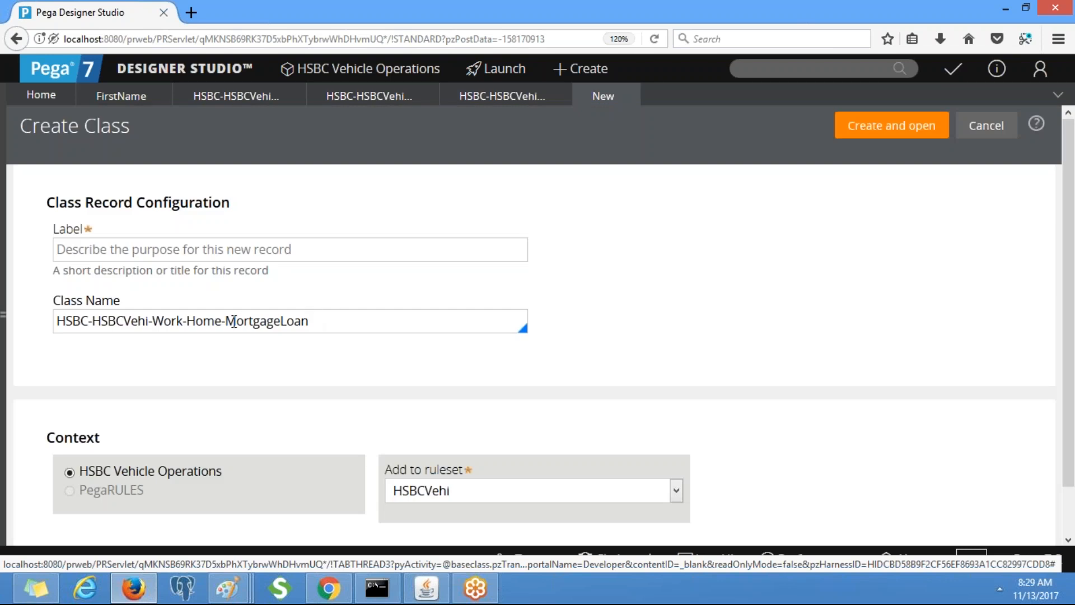
left_click_drag(229, 321, 339, 321)
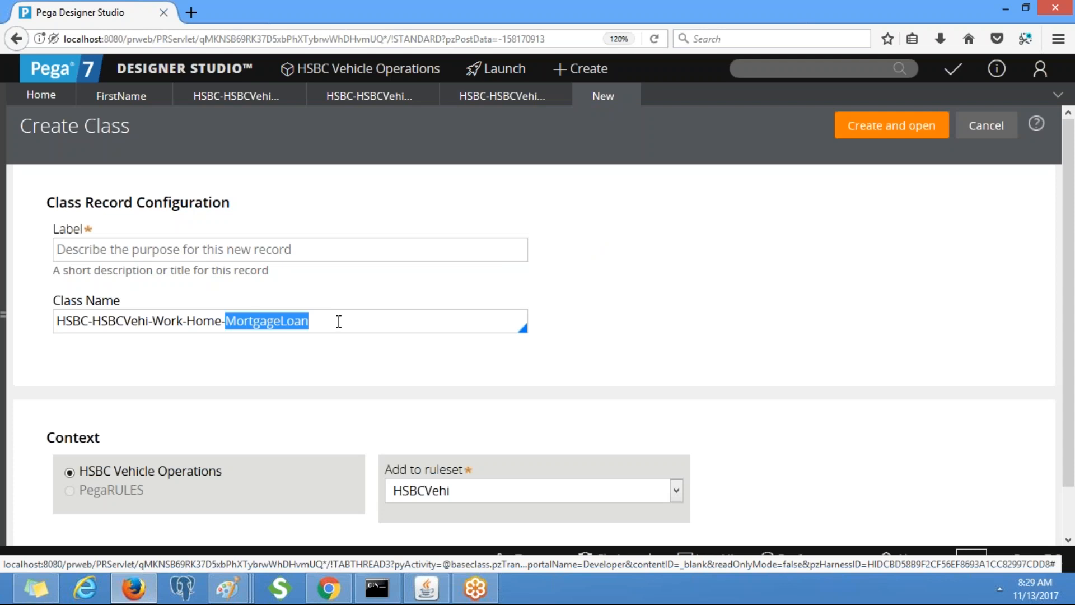
key("BackSpace")
type("HomeEqu")
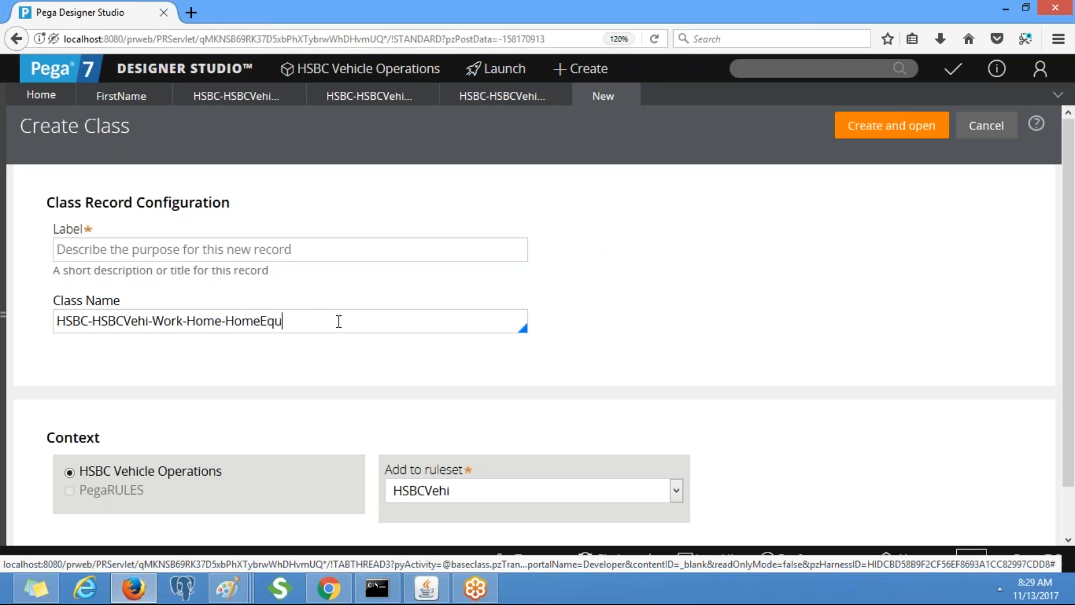
type("ityLoan")
Step: Label the new class Equity Loan Class and create the record
left_click(220, 243)
type("Eq")
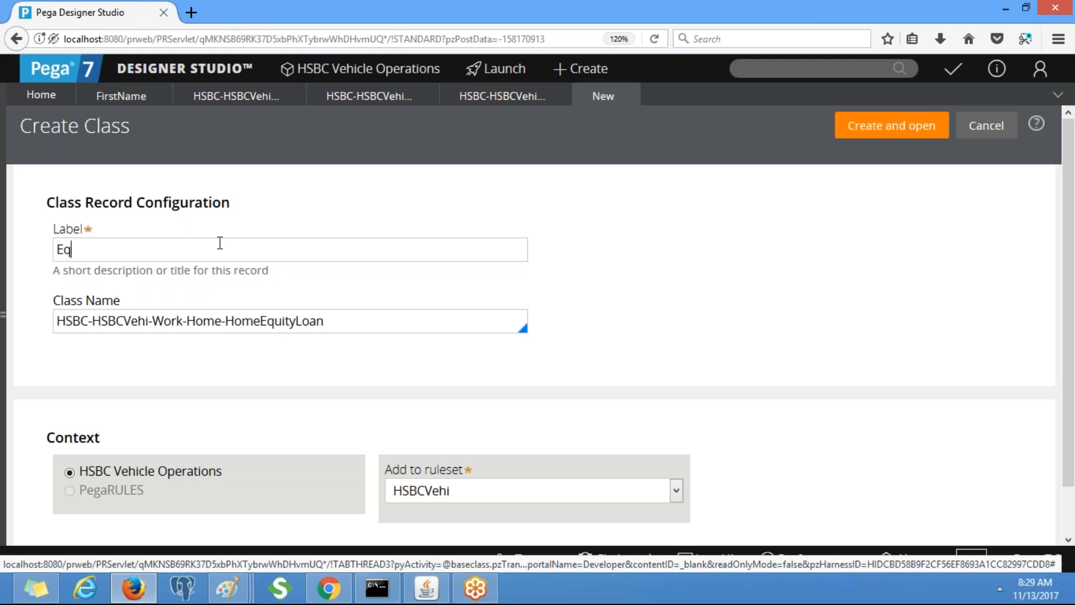
type("uity Loan Class")
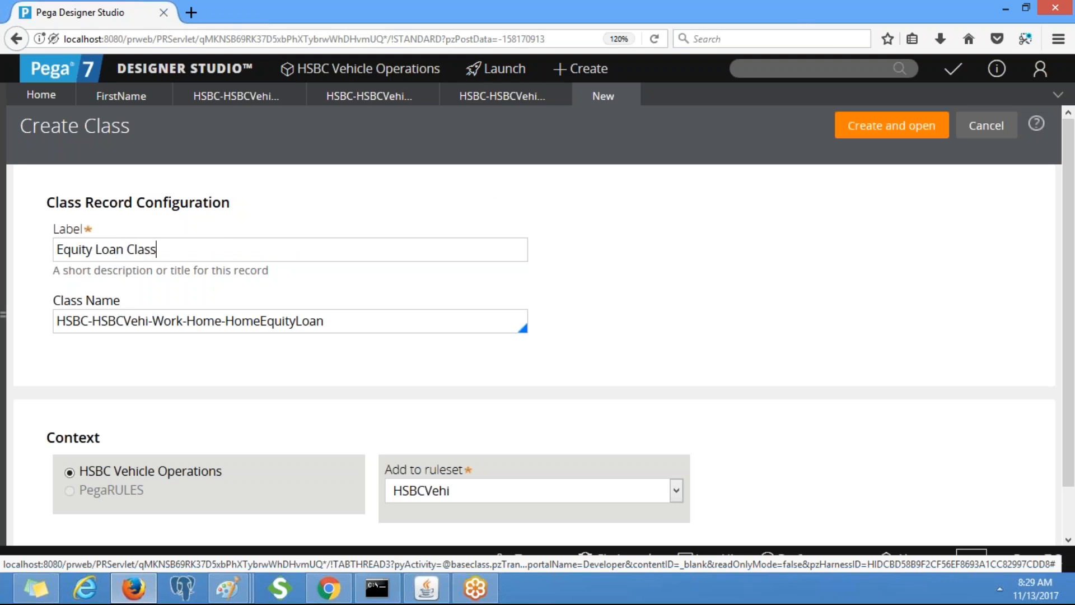
left_click(891, 125)
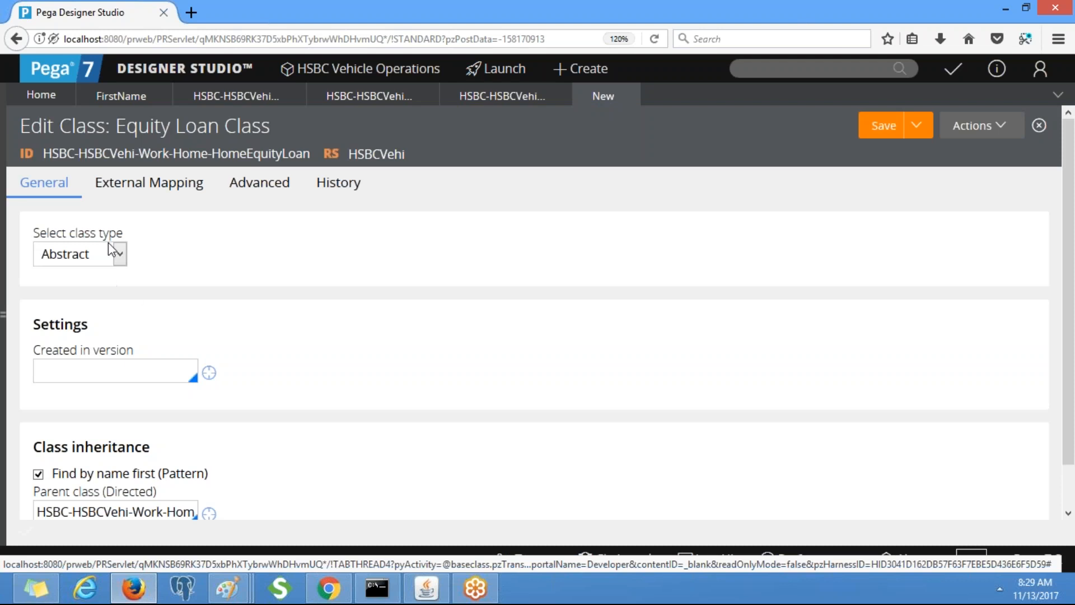
Step: Make the Equity Loan Class concrete and set its created-in version to 01-01-01
left_click(113, 262)
left_click(96, 297)
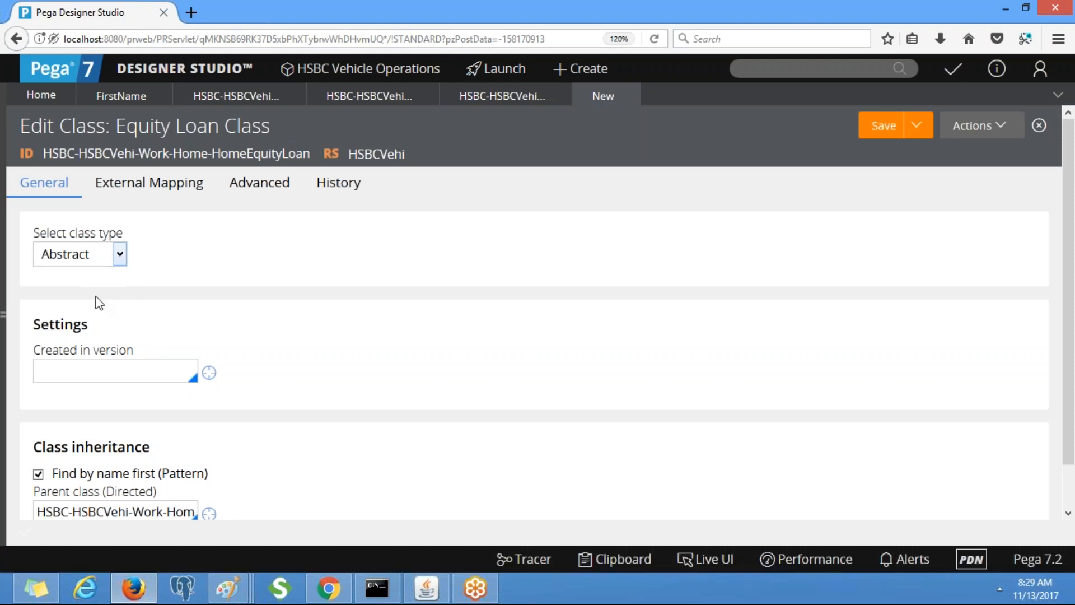
left_click(124, 368)
key("Down")
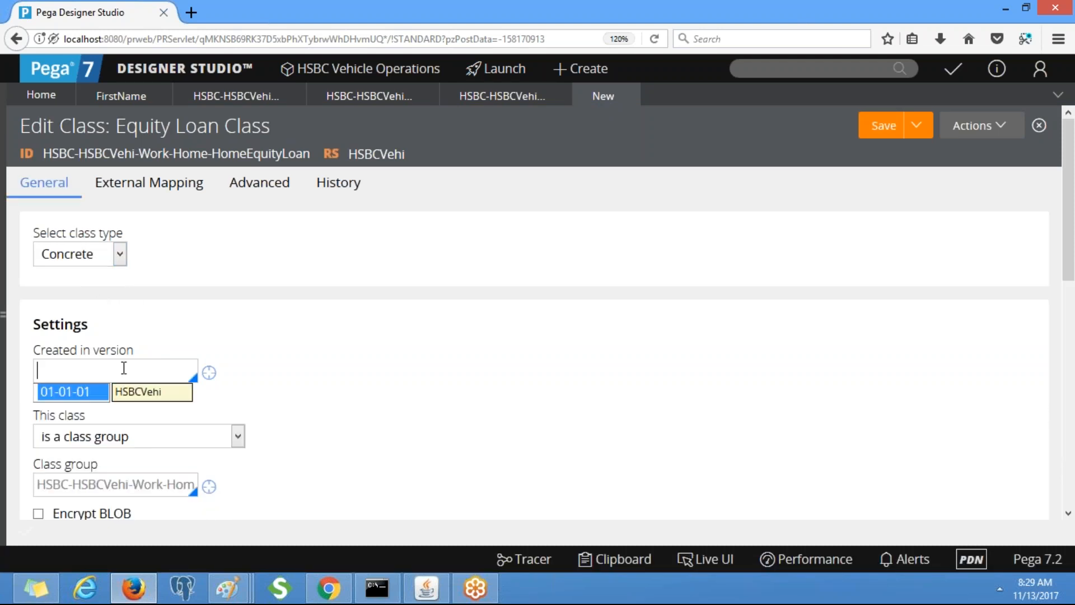
key("Return")
Step: Set the Equity Loan Class as belonging to a class group
scroll(1073, 213, "down", 3)
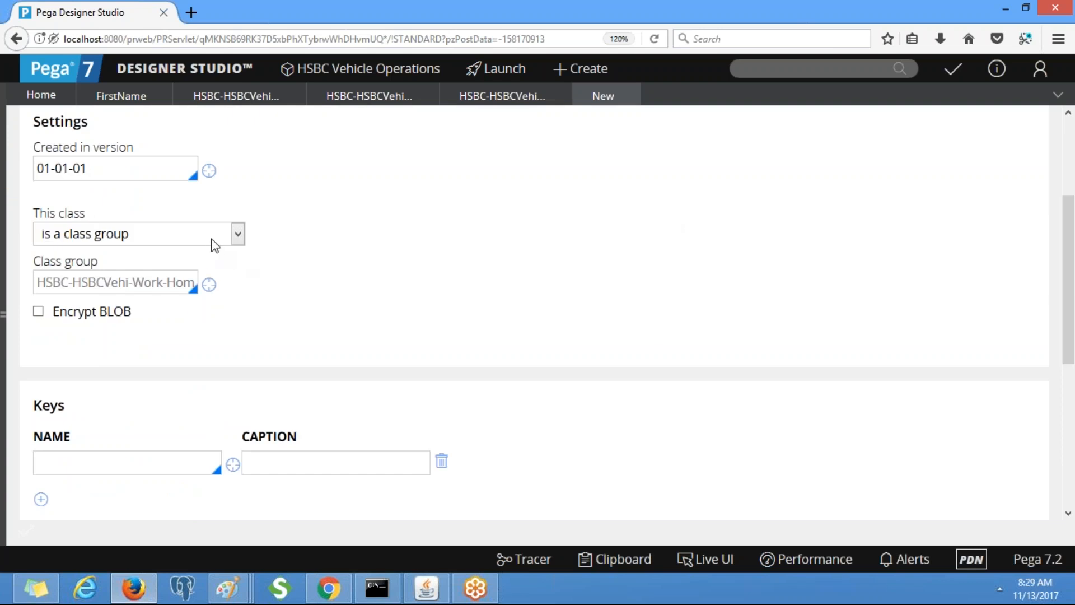
left_click(234, 237)
left_click(178, 282)
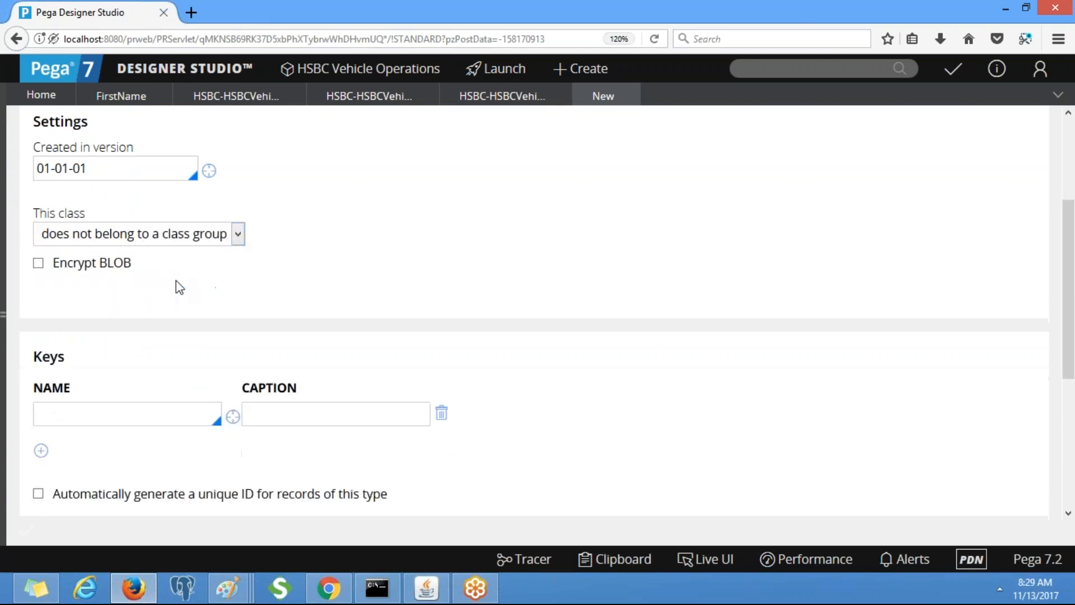
scroll(237, 238, "up", 3)
left_click(238, 437)
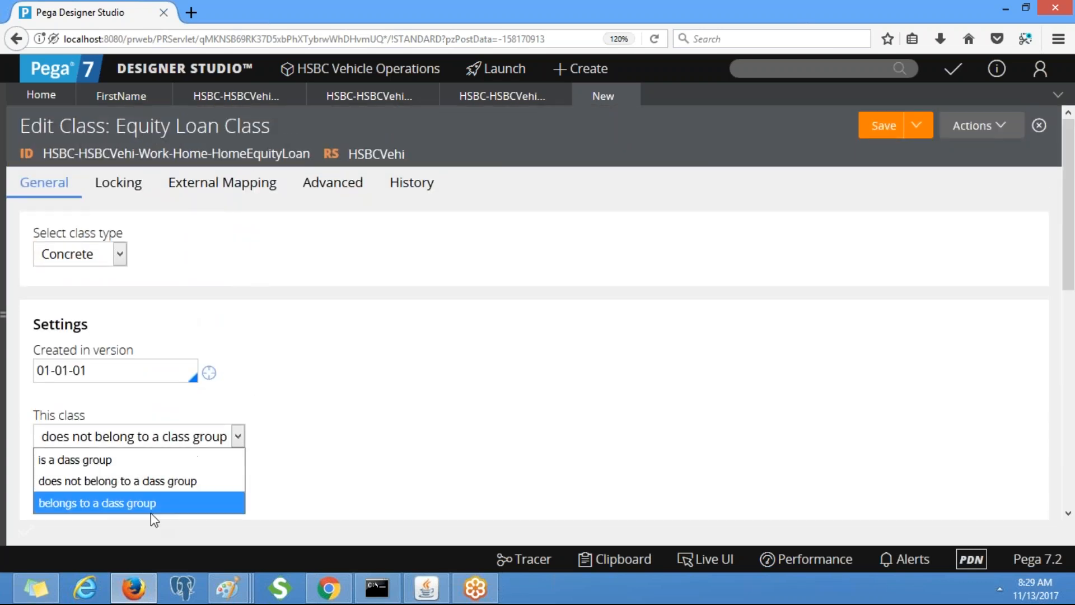
left_click(151, 504)
scroll(1064, 263, "down", 3)
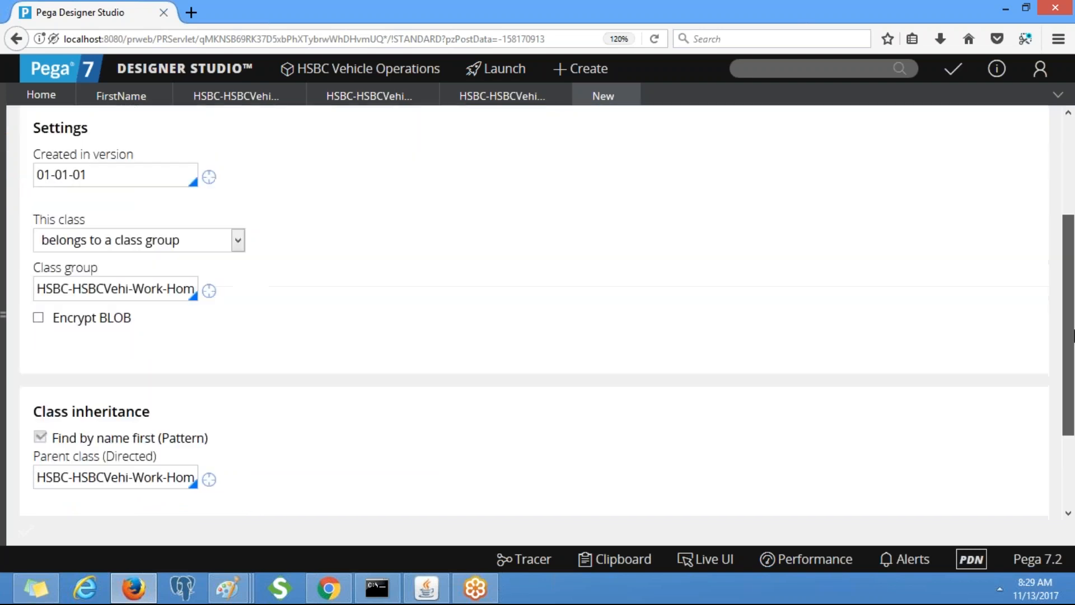
Step: Shorten the Equity Loan Class's class group to HSBC-HSBCVehi-Work
left_click(192, 282)
key("Right")
key("Right")
key("Right")
key("Right")
key("Right")
key("Right")
key("Right")
key("Right")
key("Right")
key("Right")
key("Right")
key("Right")
key("Right")
key("Right")
key("Right")
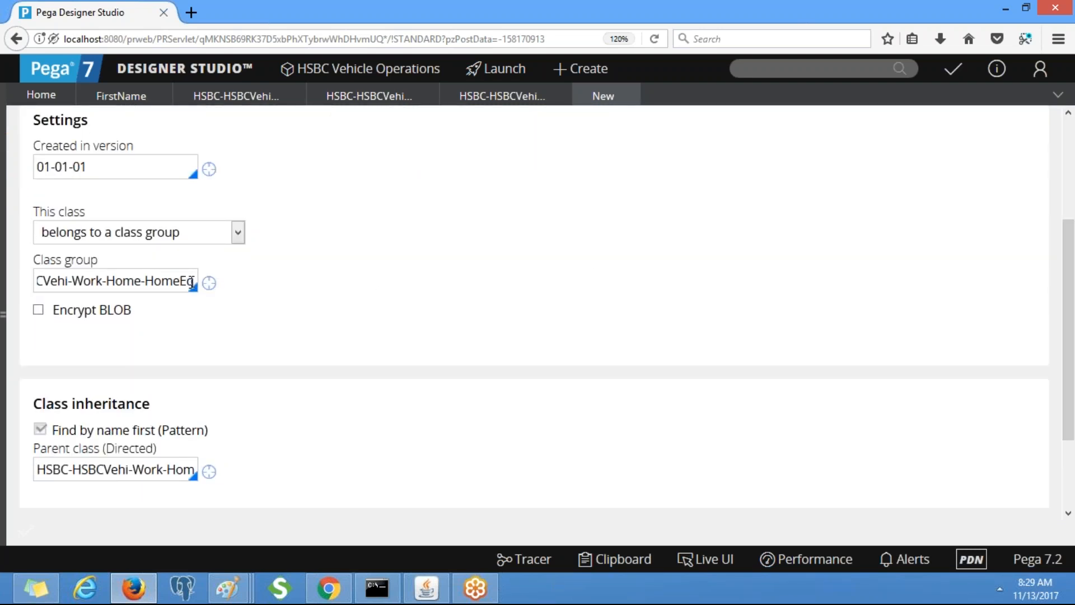
key("Right")
key("BackSpace")
key("BackSpace")
key("BackSpace")
key("BackSpace")
key("BackSpace")
key("BackSpace")
key("BackSpace")
key("BackSpace")
key("BackSpace")
key("BackSpace")
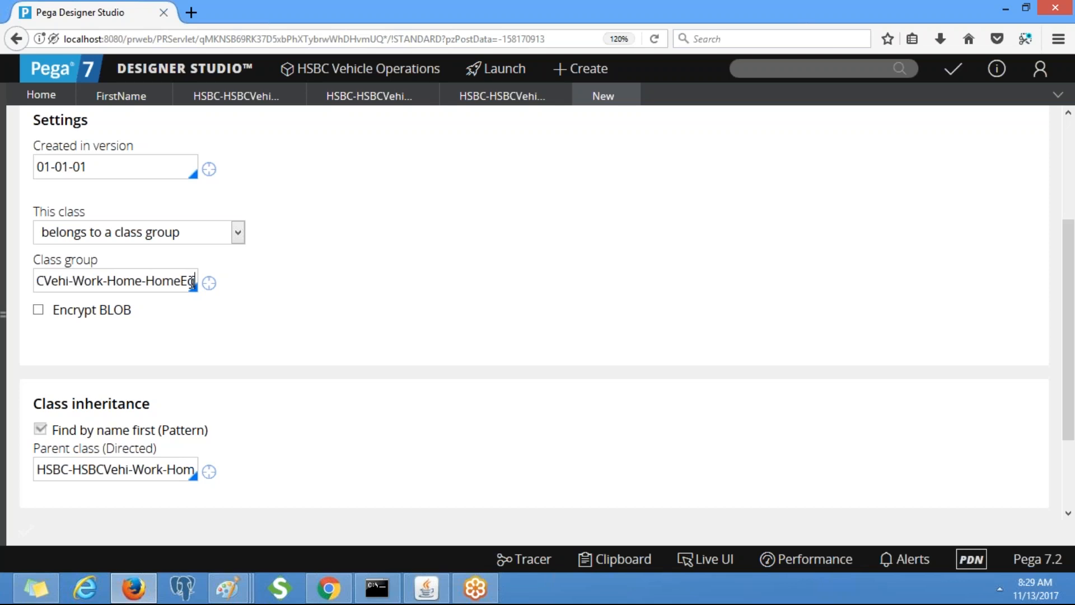
key("BackSpace")
key("BackSpace")
key("BackSpace")
key("BackSpace")
key("BackSpace")
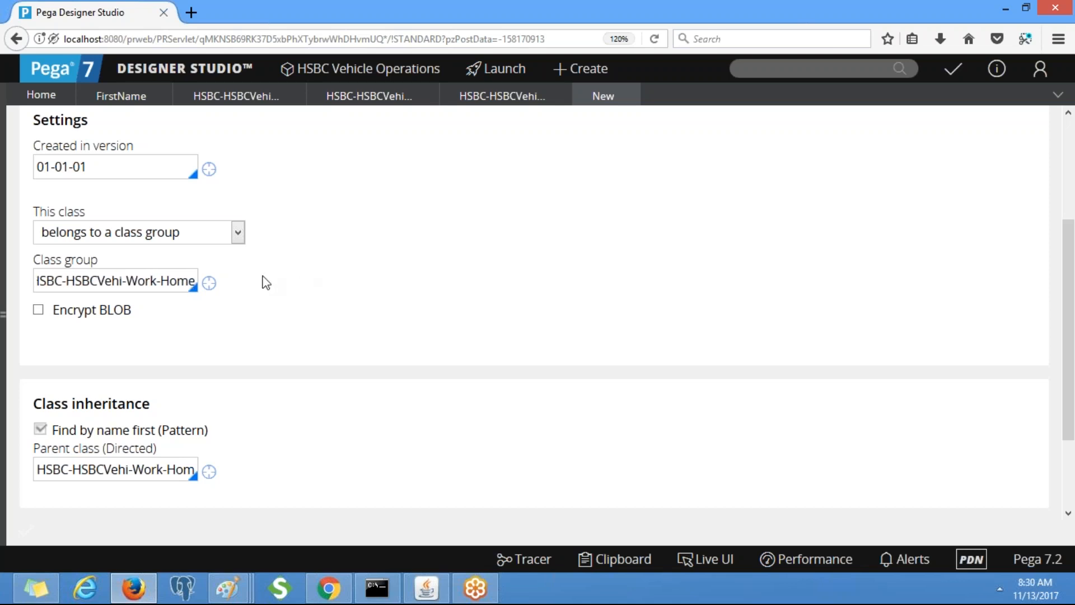
key("BackSpace")
key("BackSpace")
key("BackSpace")
key("BackSpace")
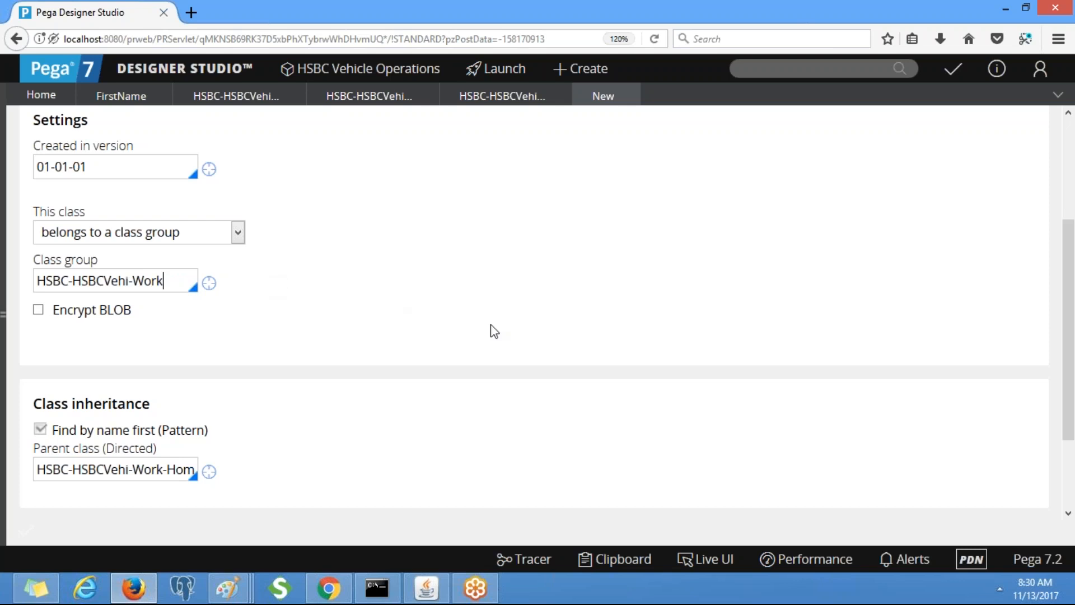
Step: Set the directed parent class of the Equity Loan Class to Work-Cover-
scroll(1072, 406, "down", 1)
scroll(1073, 406, "down", 1)
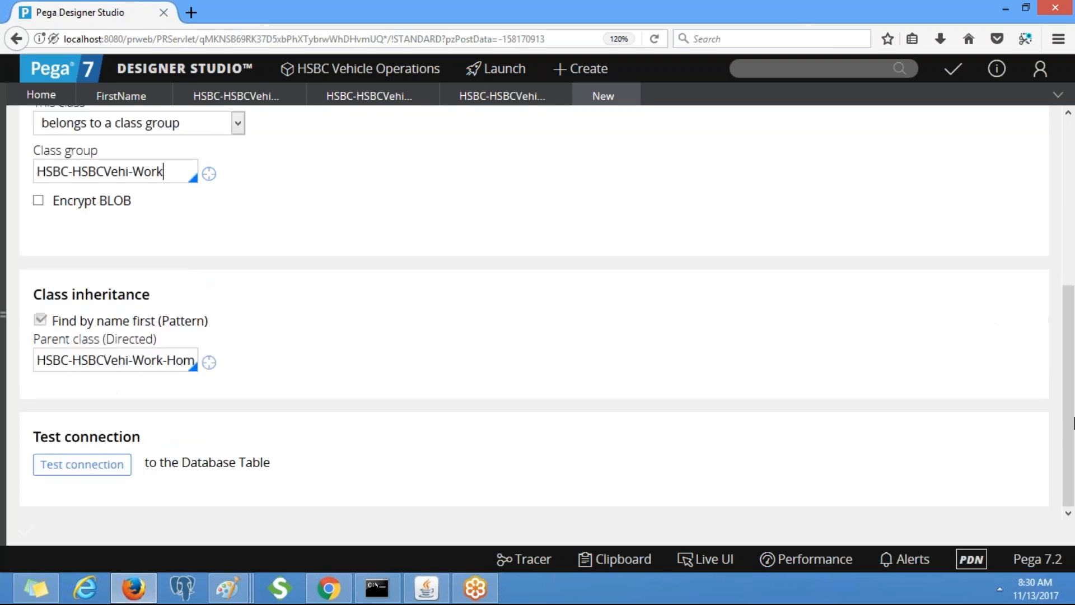
left_click(75, 361)
key("ctrl+a")
key("BackSpace")
type("Work-Cover")
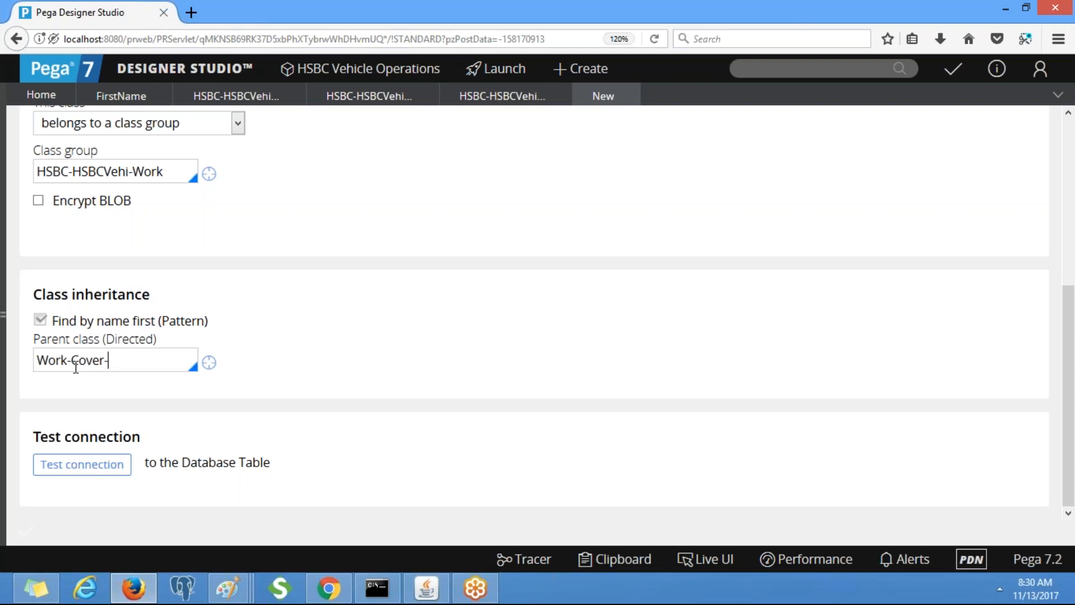
Step: Enter NA as both the description and usage of the Equity Loan Class and save the record
scroll(1004, 306, "up", 5)
left_click(882, 128)
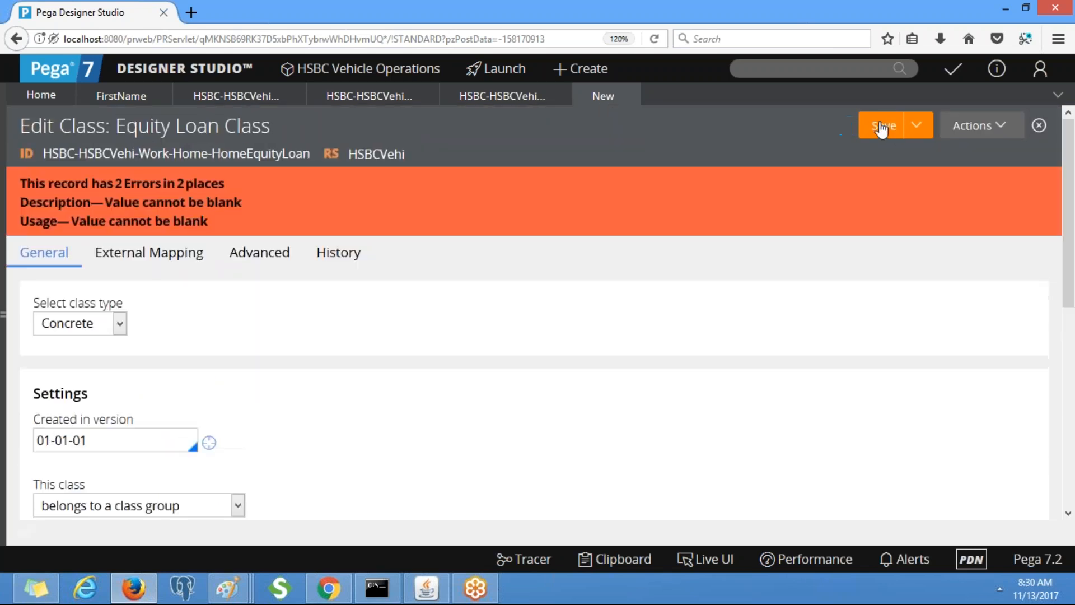
left_click(357, 254)
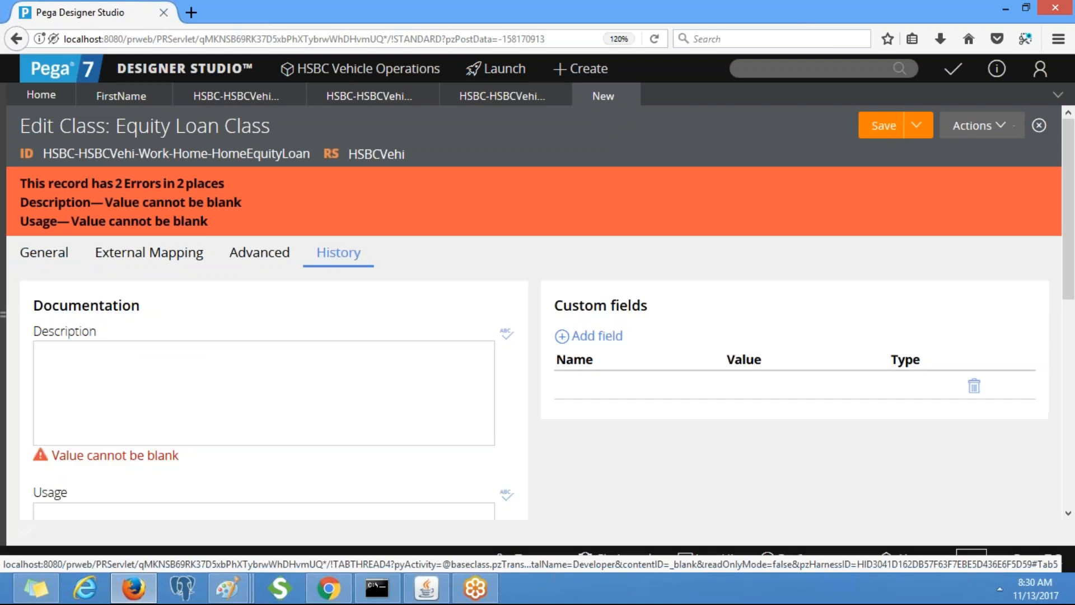
left_click(180, 374)
type("NA")
left_click(190, 515)
type("NA")
left_click(882, 118)
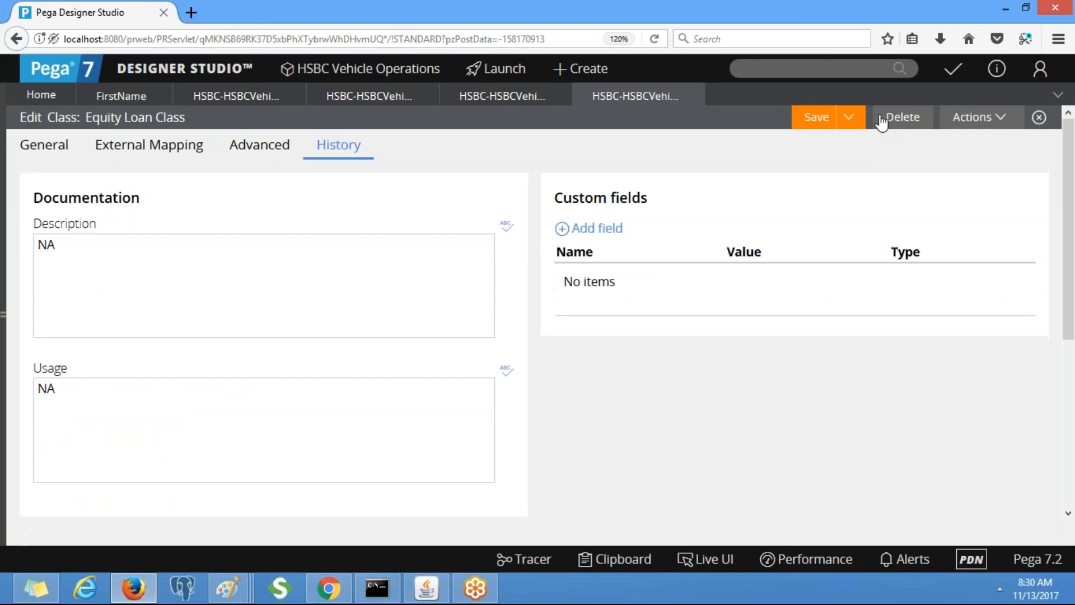
Step: Refresh the whole HSBC-HSBCVehi-Work class tree and expand AutoLoan and Home to check the classes beneath them
left_click(4, 305)
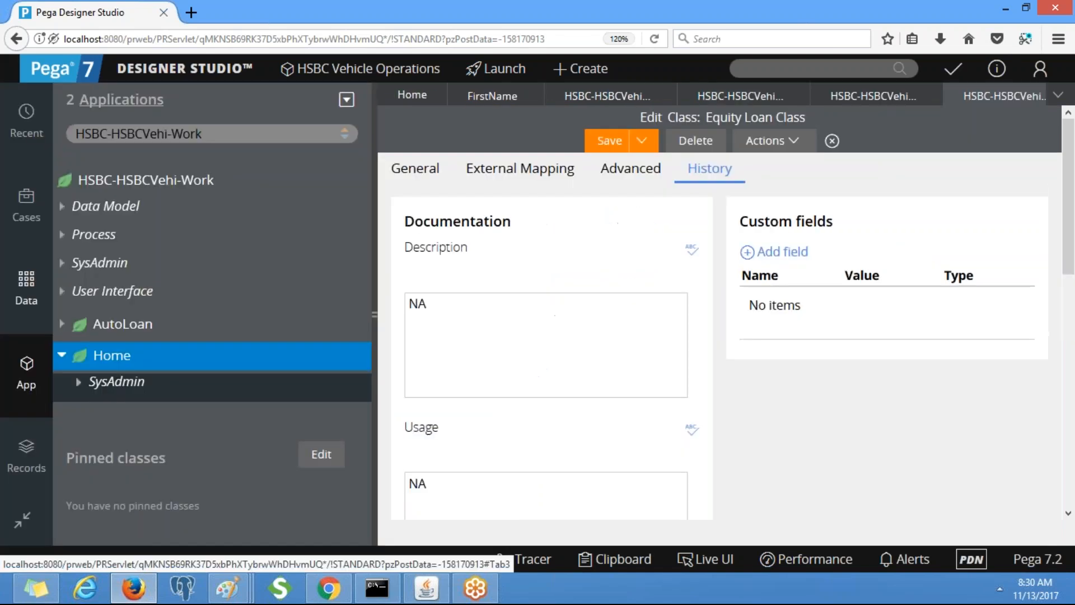
right_click(143, 185)
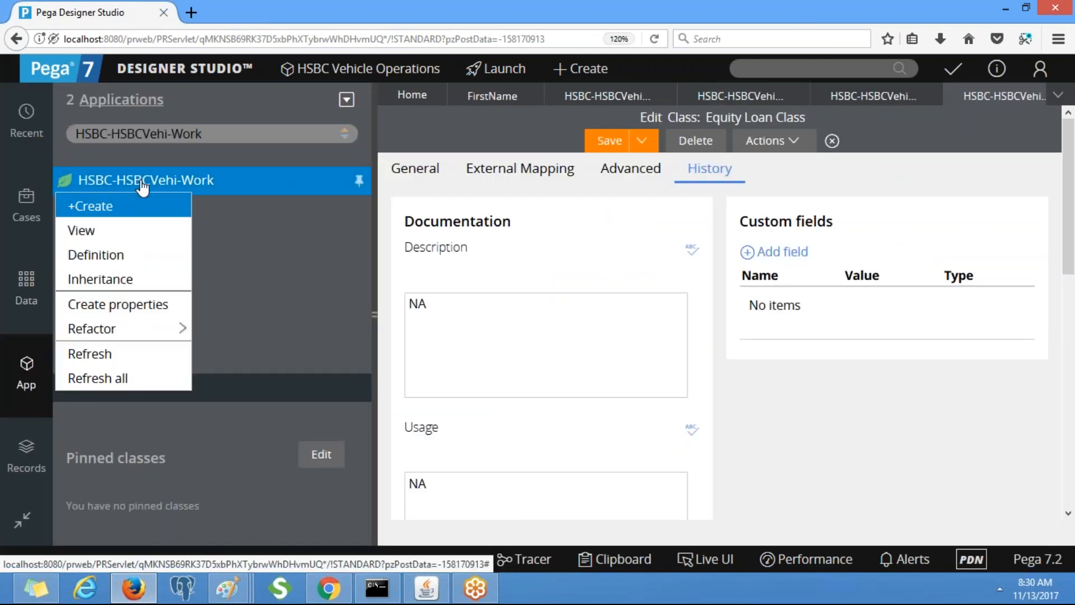
left_click(125, 378)
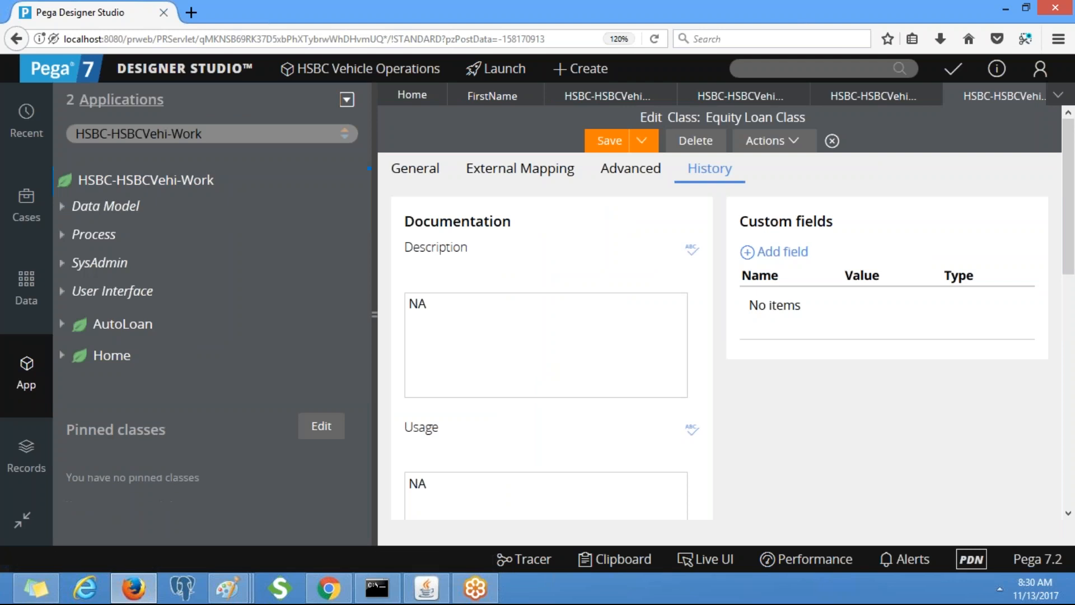
left_click(63, 325)
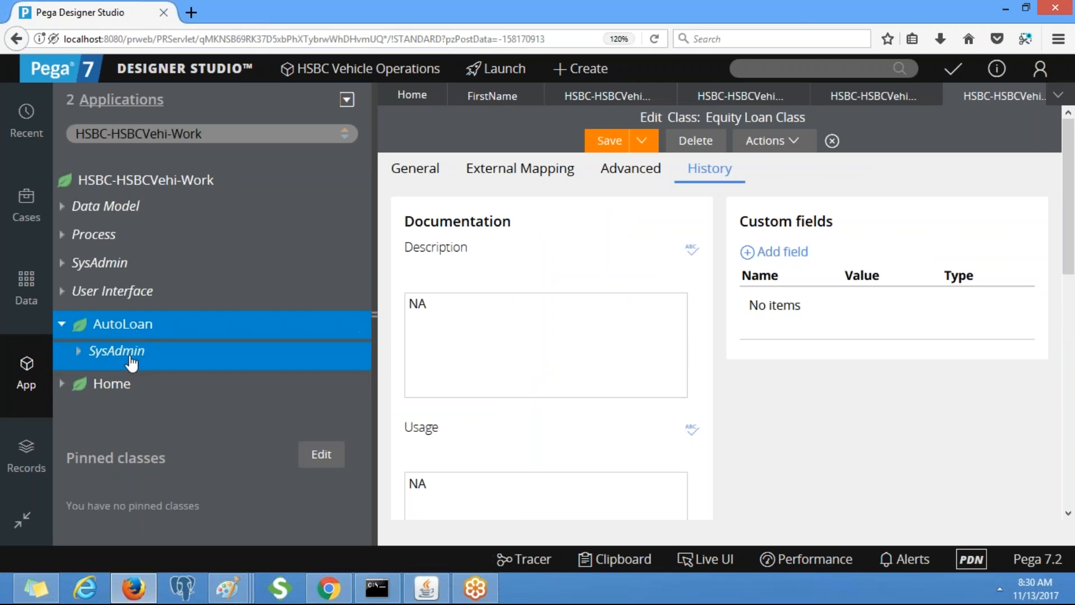
left_click(63, 386)
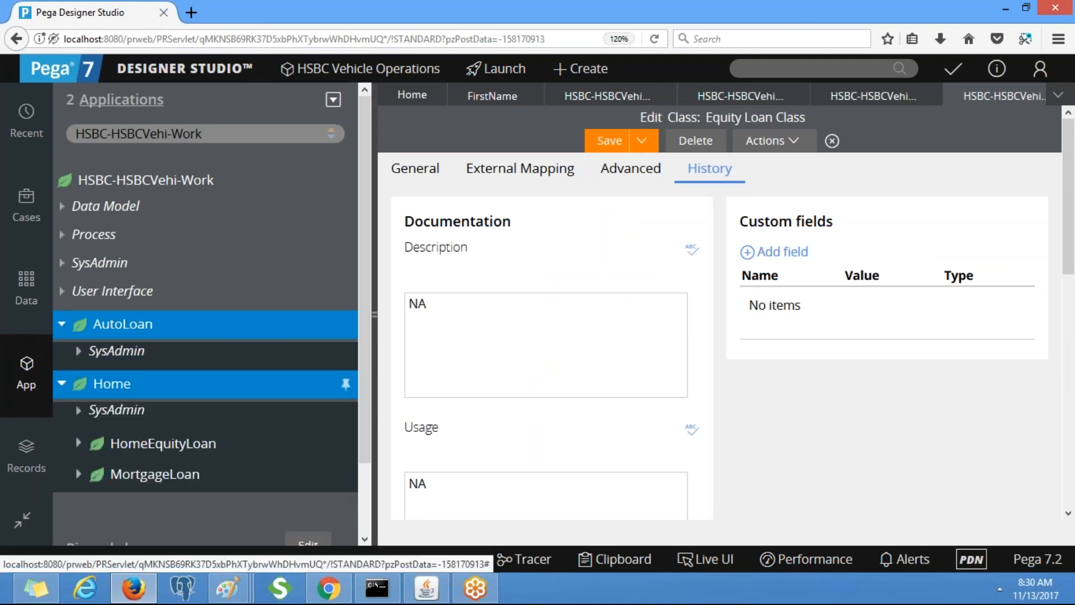
left_click_drag(361, 375, 362, 412)
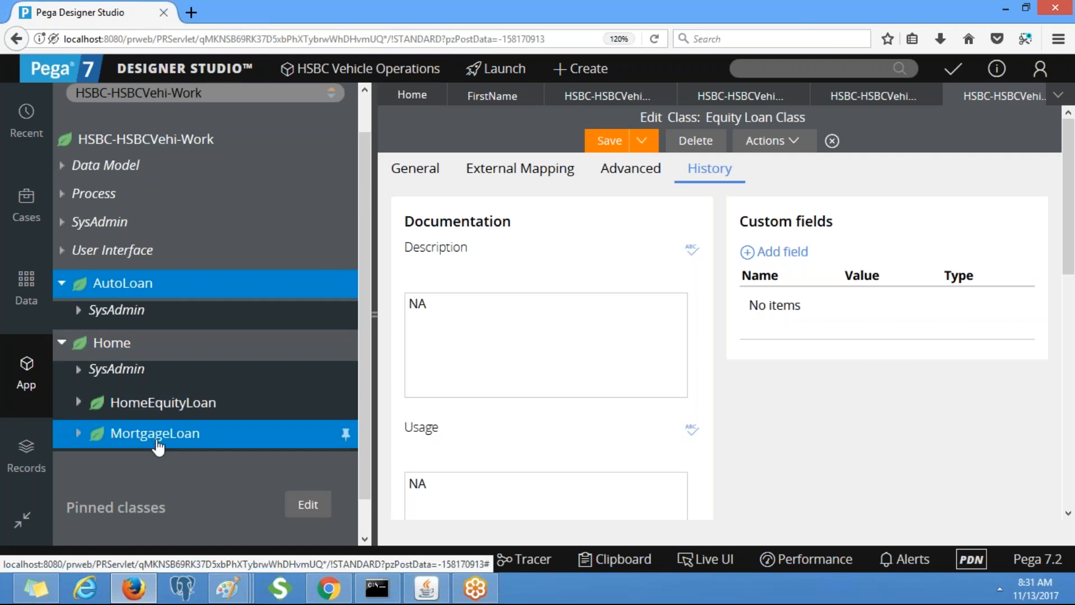
left_click(63, 343)
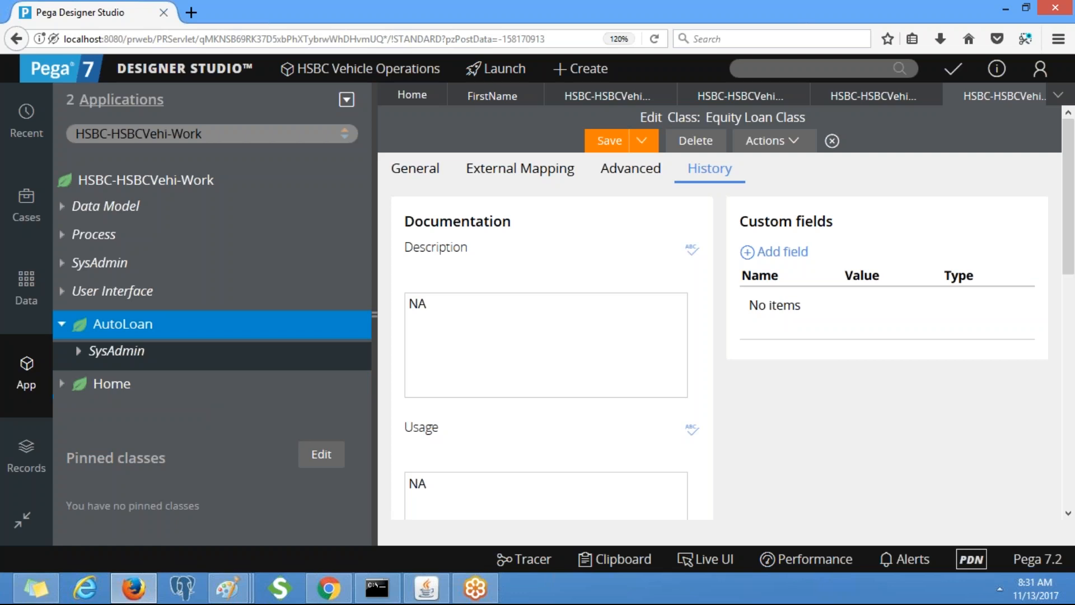
Step: Close all the open class records and the FirstName property record
left_click(662, 96)
left_click(662, 97)
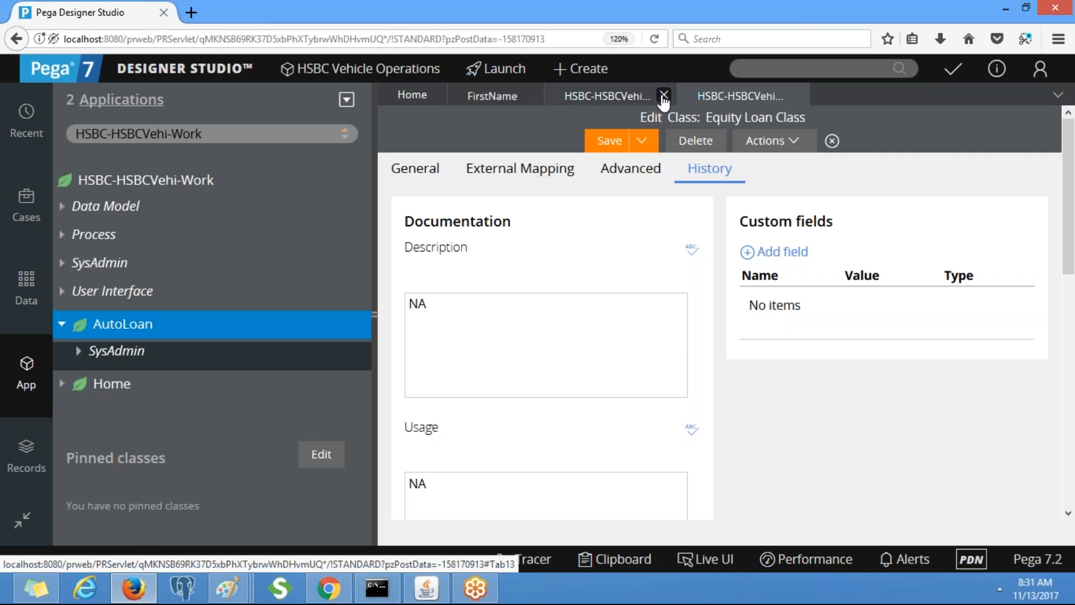
left_click(663, 98)
left_click(664, 97)
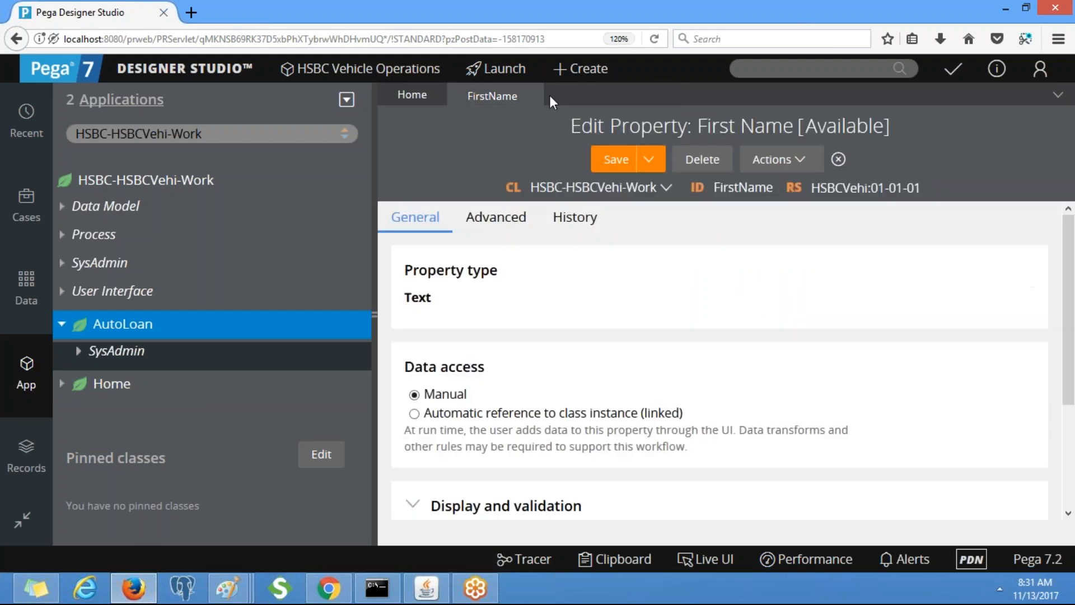
left_click(531, 96)
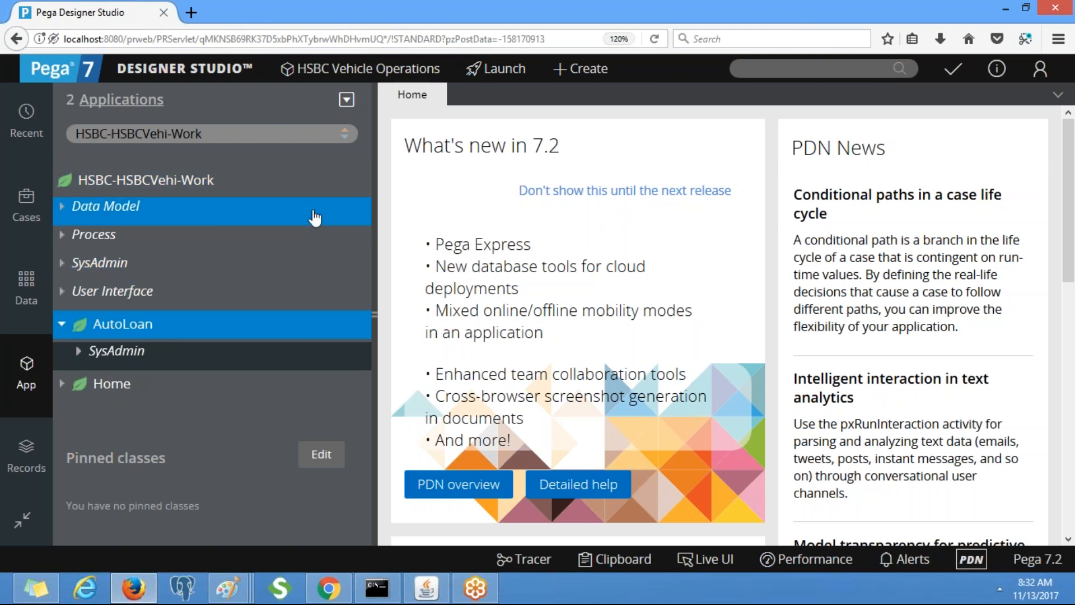
Step: Open the AutoLoan class definition and test its connection to the database table
mouse_move(348, 335)
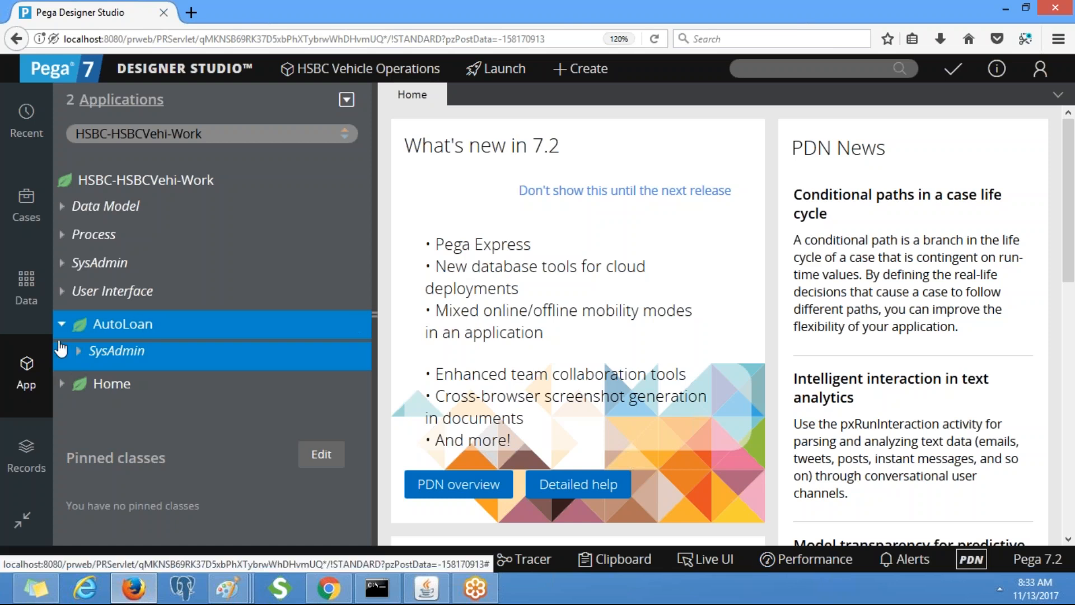
right_click(121, 329)
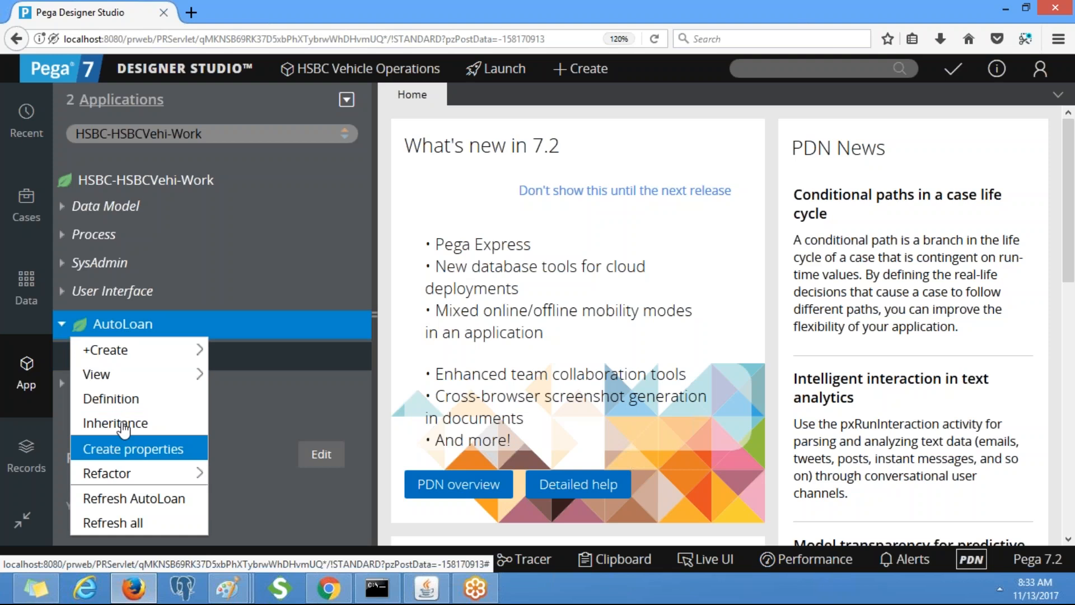
left_click(115, 399)
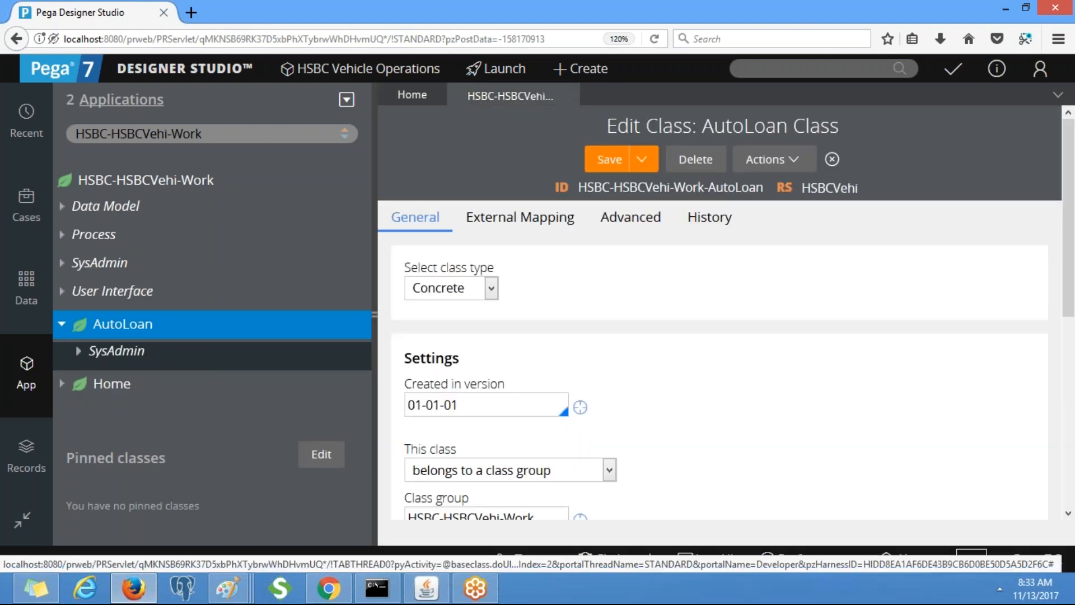
double_click(373, 317)
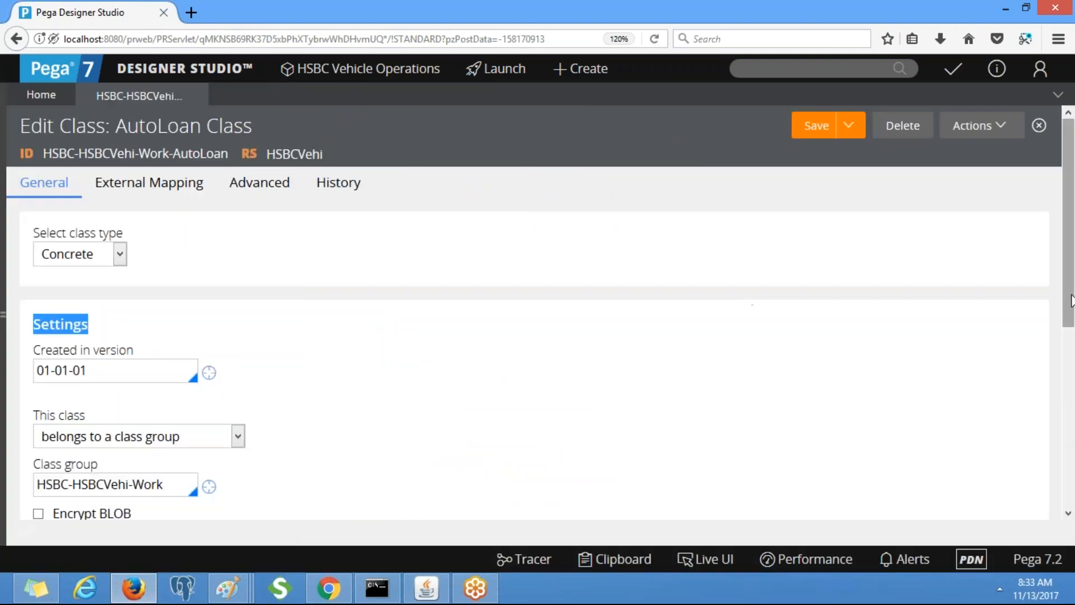
scroll(1071, 300, "down", 5)
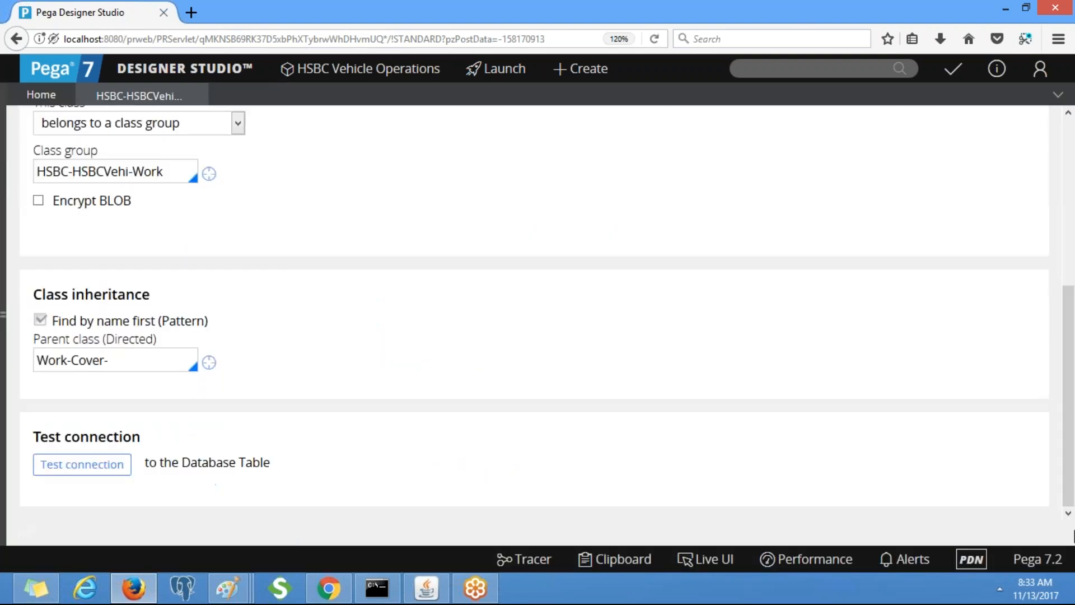
left_click(89, 472)
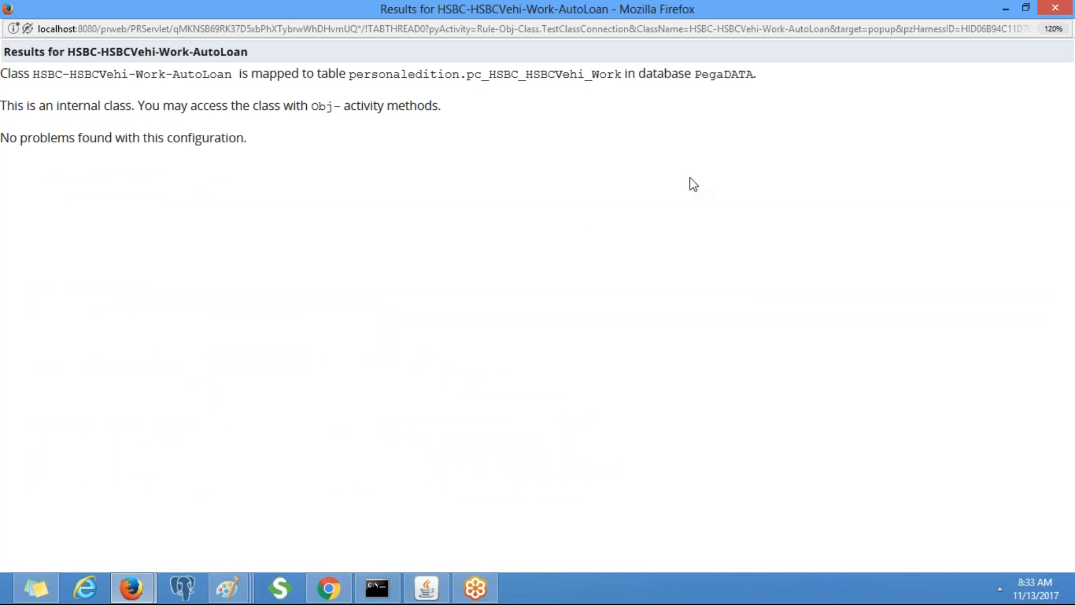
left_click(1062, 8)
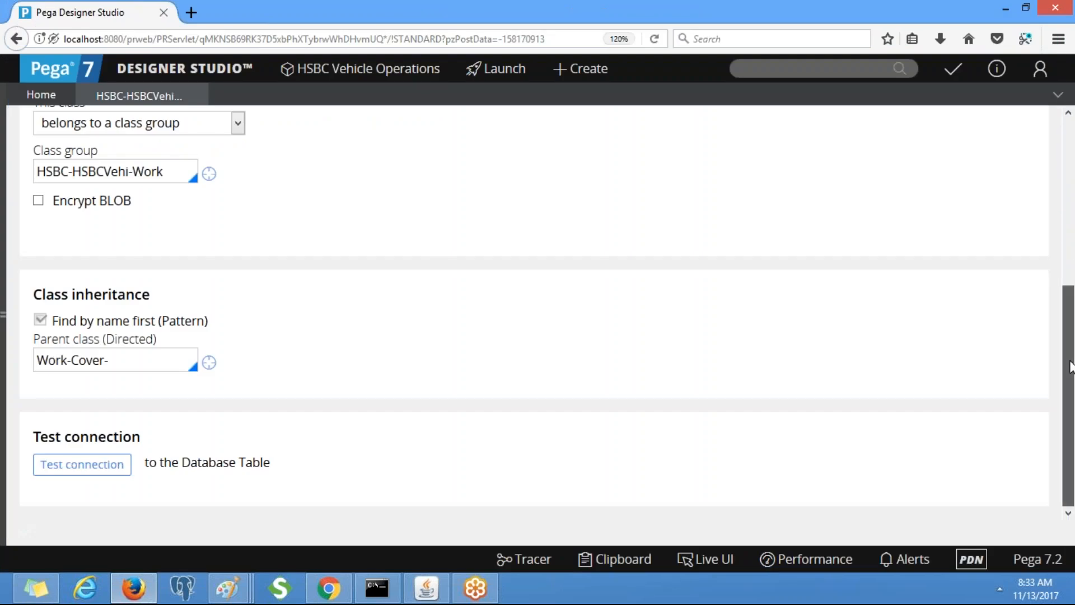
scroll(1072, 297, "up", 1)
scroll(1072, 297, "up", 5)
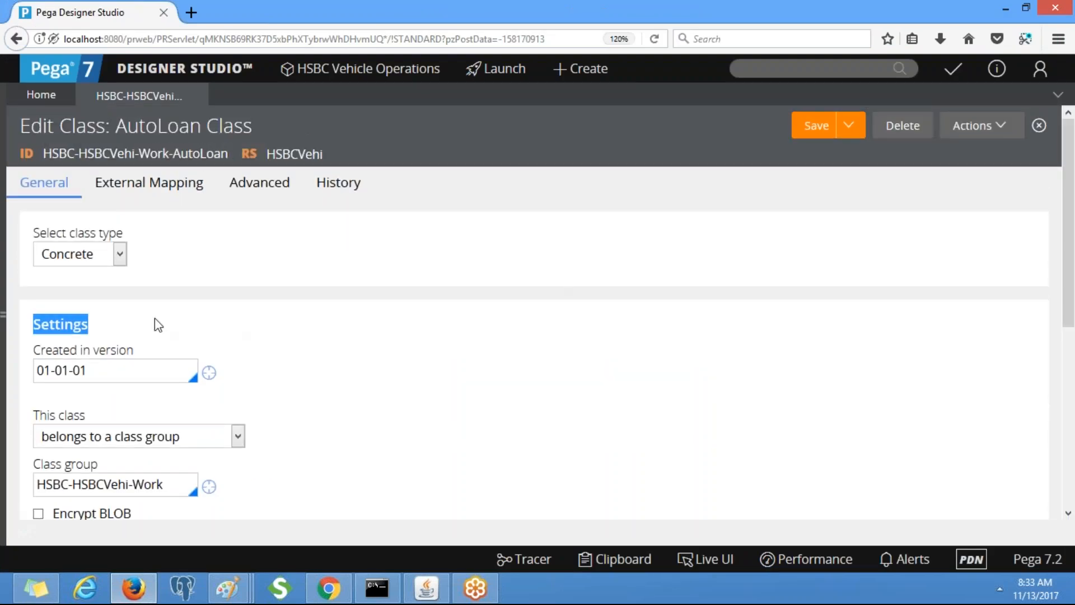
left_click(5, 314)
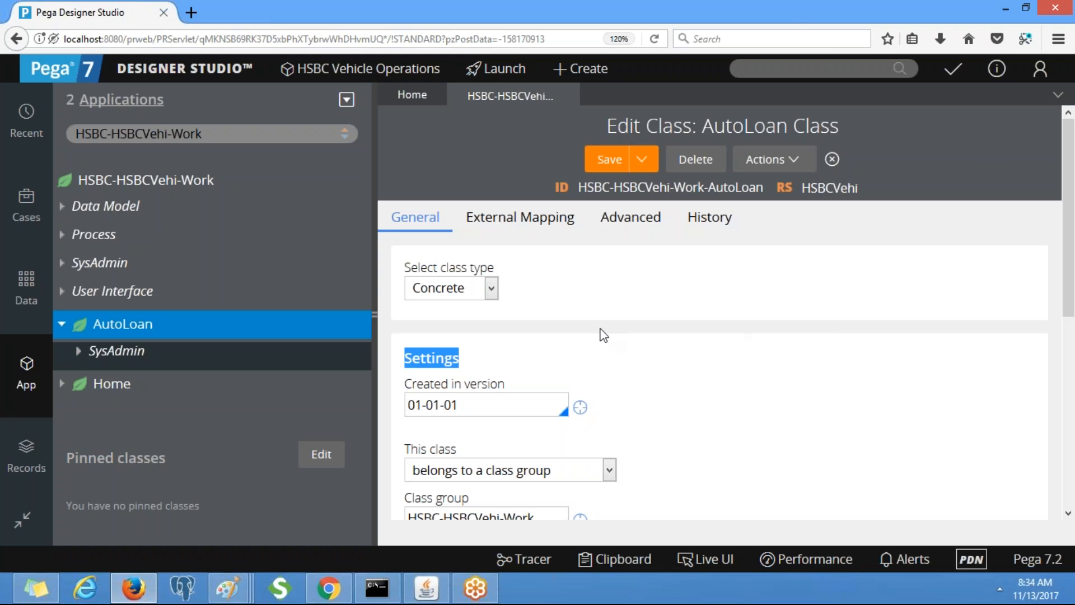
left_click(372, 316)
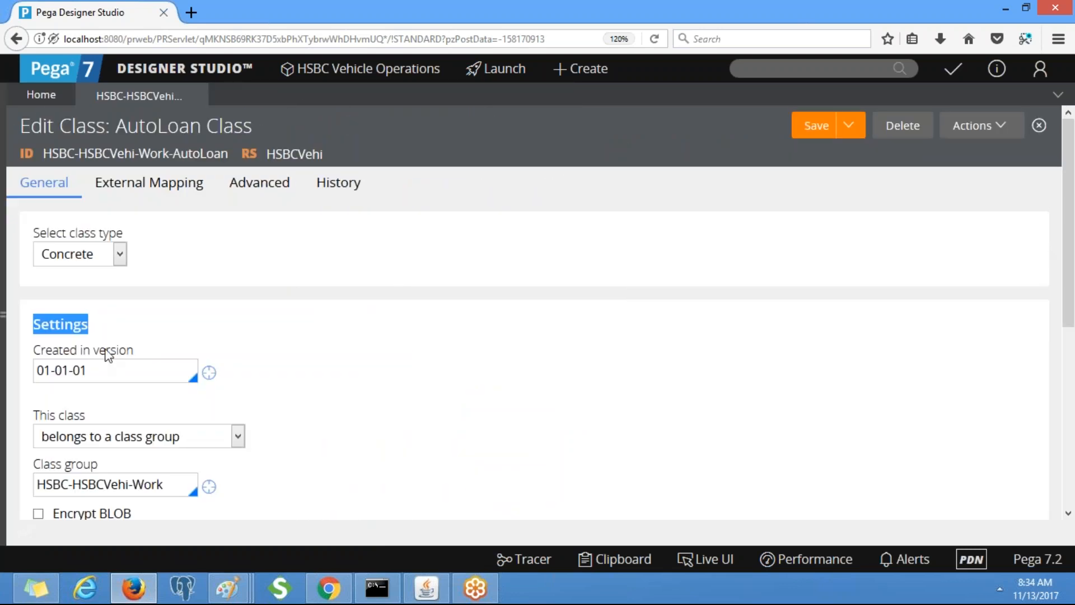
double_click(3, 315)
left_click(26, 374)
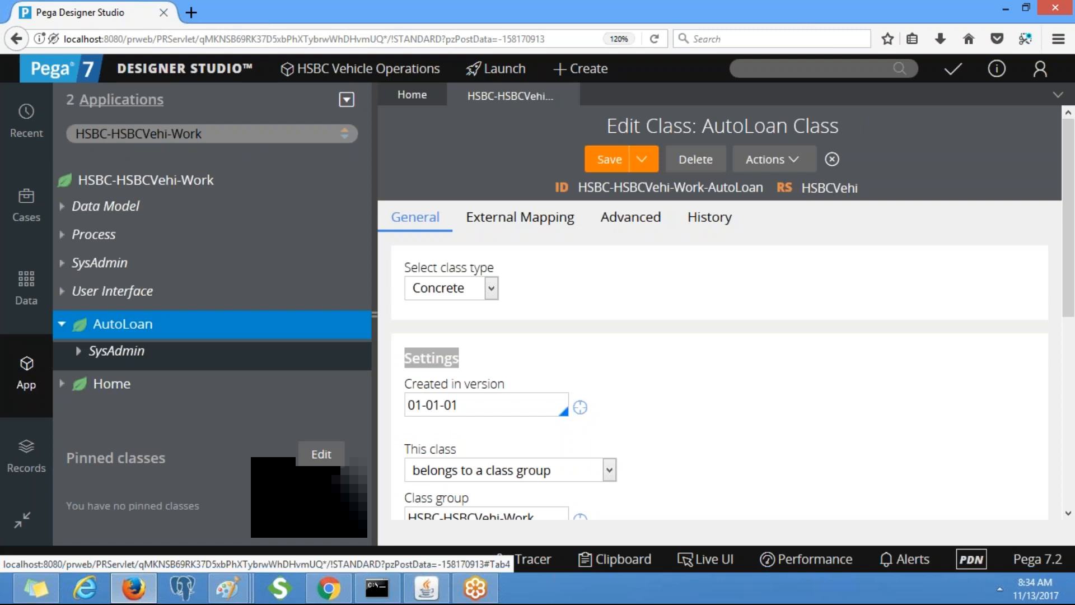
Step: Bring up the AutoLoan class definition again and review its class type, class group and inheritance settings
right_click(144, 330)
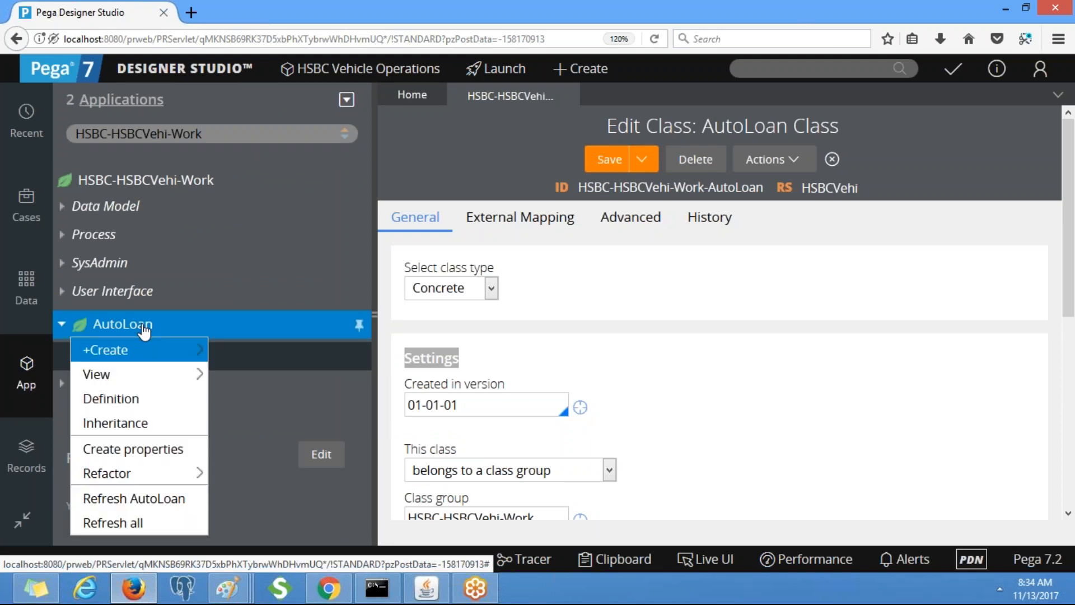
left_click(124, 404)
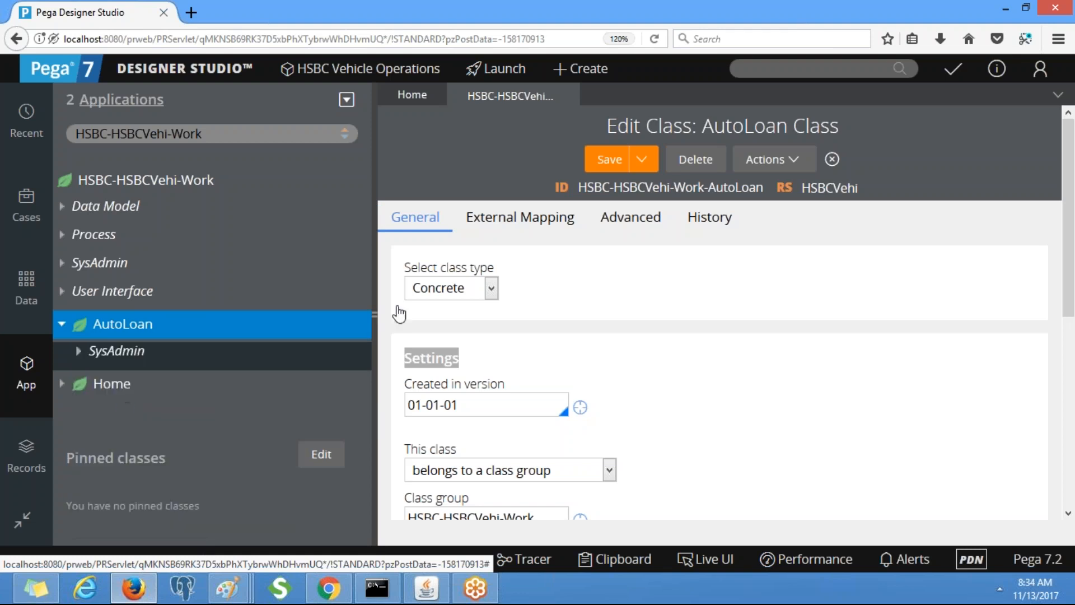
left_click(374, 315)
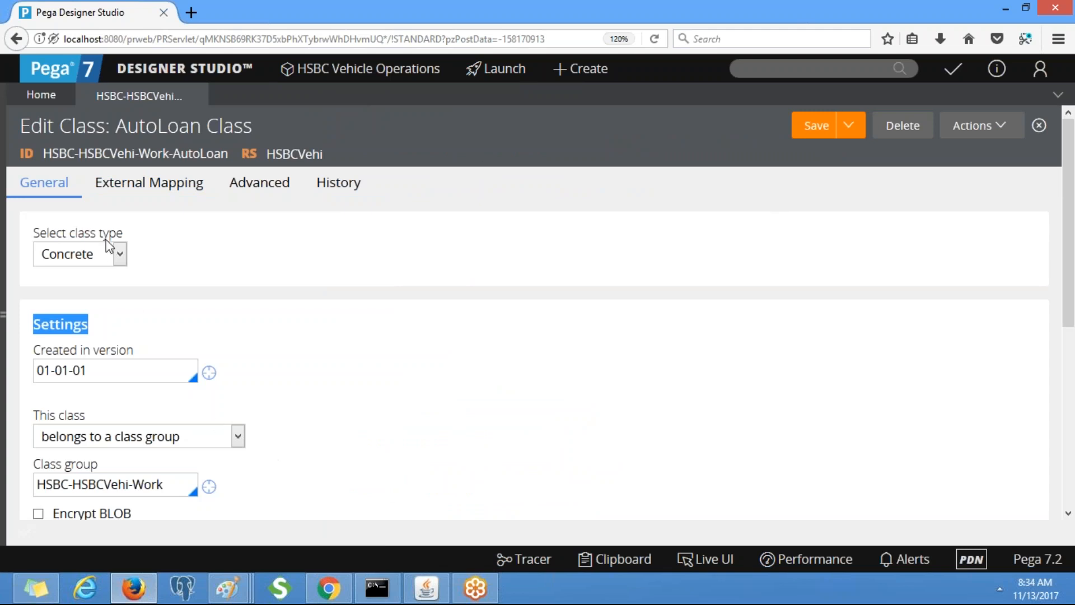
left_click(119, 259)
left_click(175, 250)
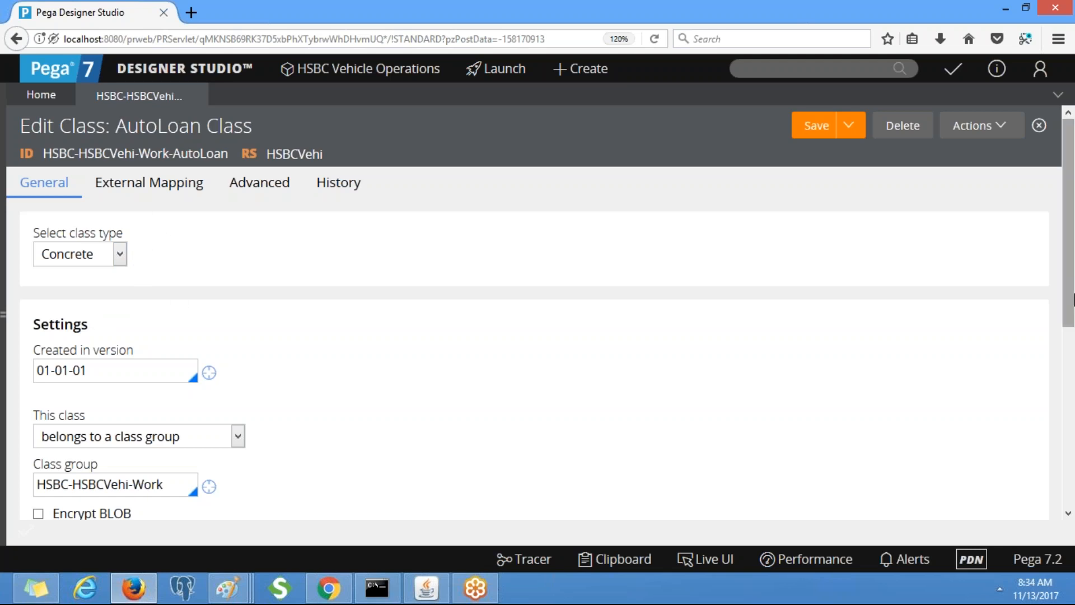
scroll(1070, 303, "down", 5)
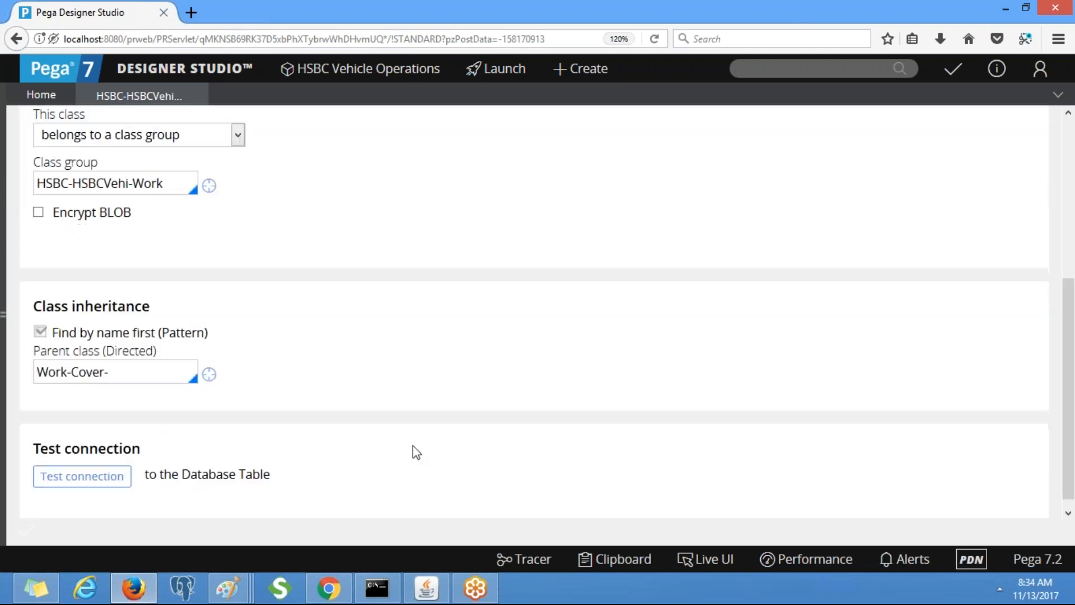
Step: Test the AutoLoan class's connection to its database table, then close the class record and collapse AutoLoan in the class tree
left_click(70, 480)
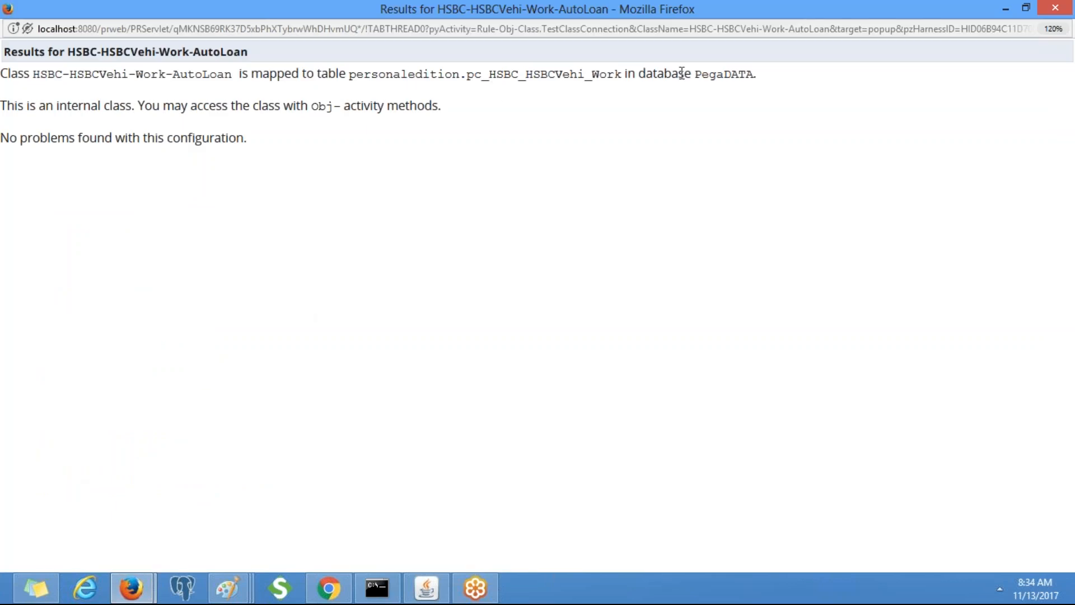
left_click(1055, 8)
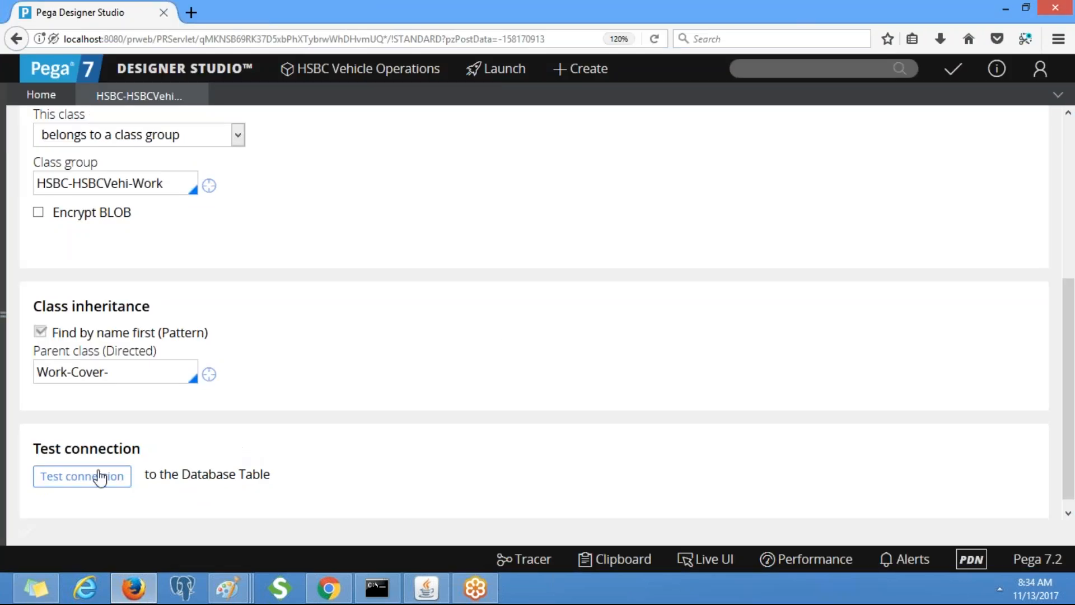
left_click(4, 313)
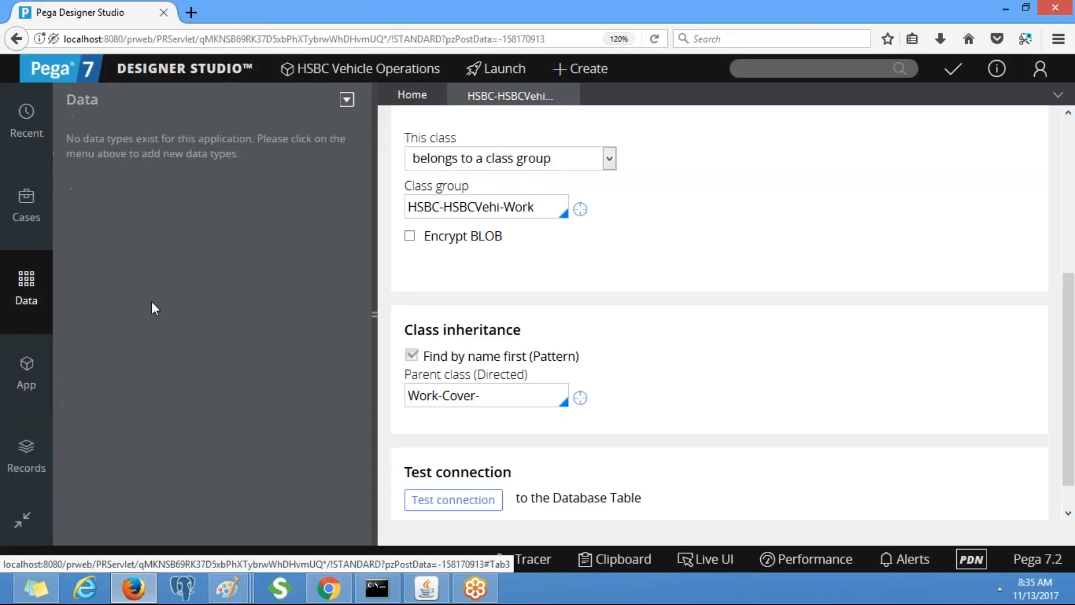
left_click(19, 386)
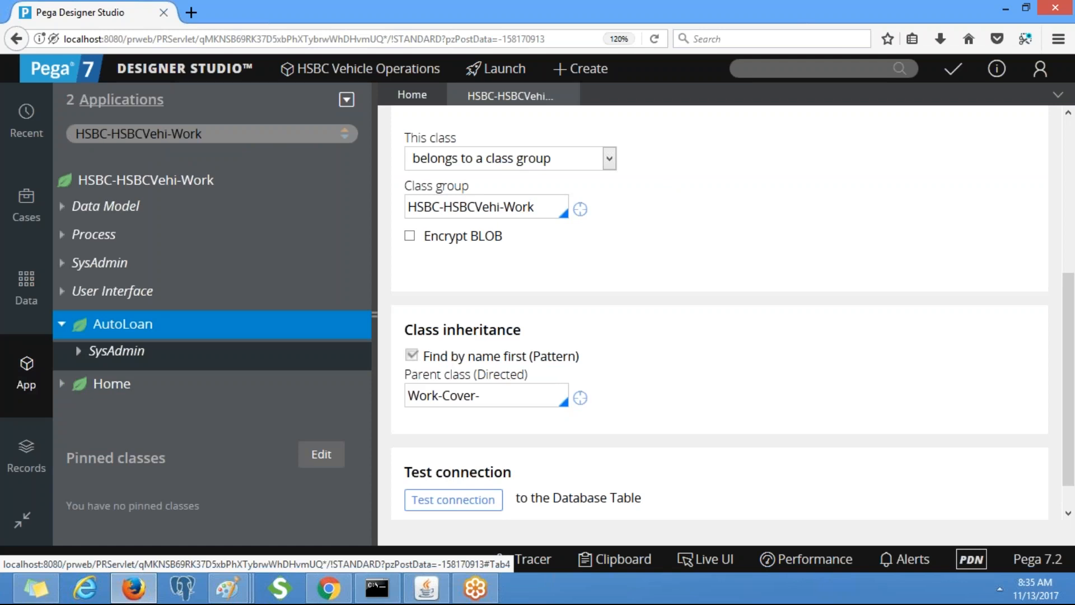
left_click(568, 96)
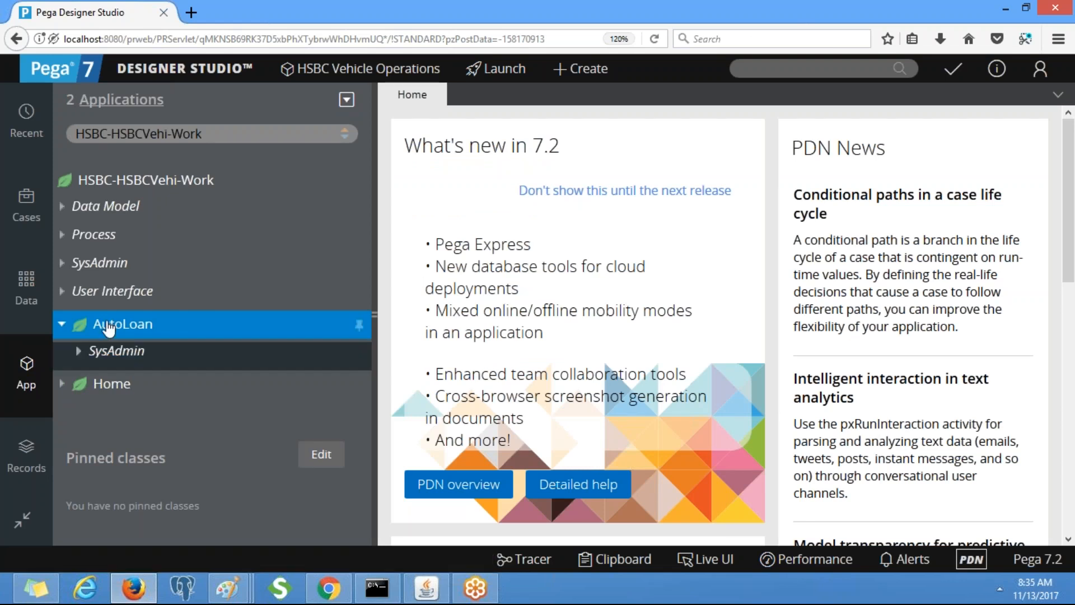
left_click(62, 324)
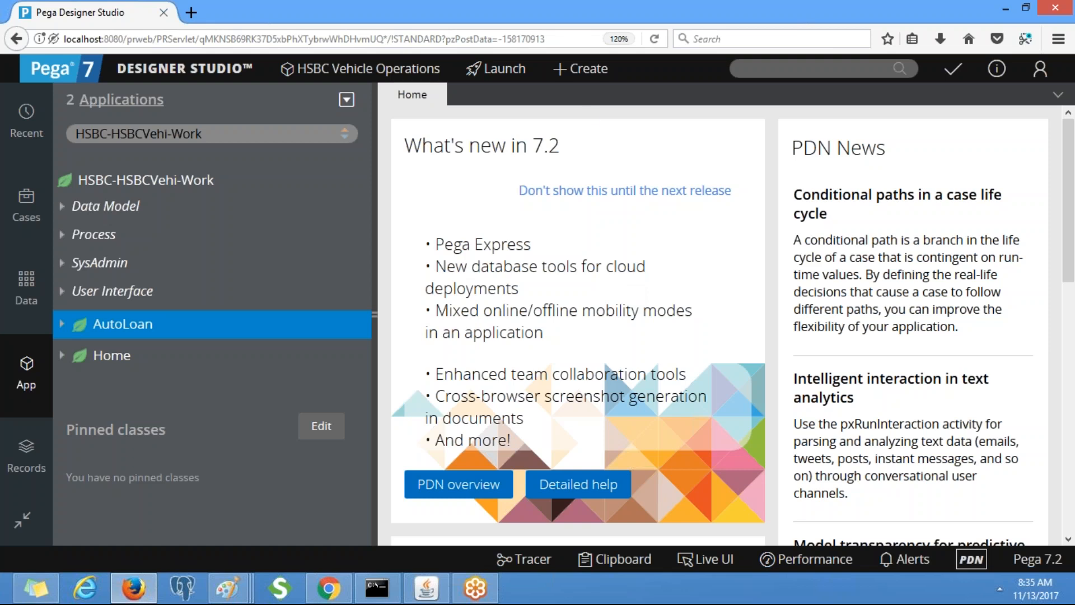
Step: Create a new Customer Details case and hide the explorer to show its form at full width
left_click(584, 70)
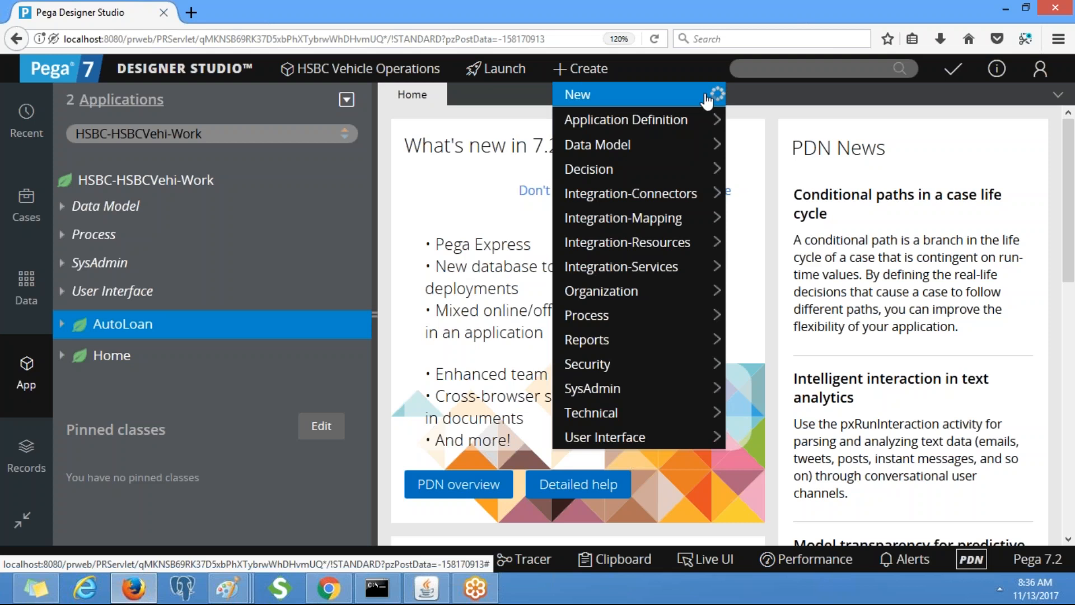
mouse_move(706, 101)
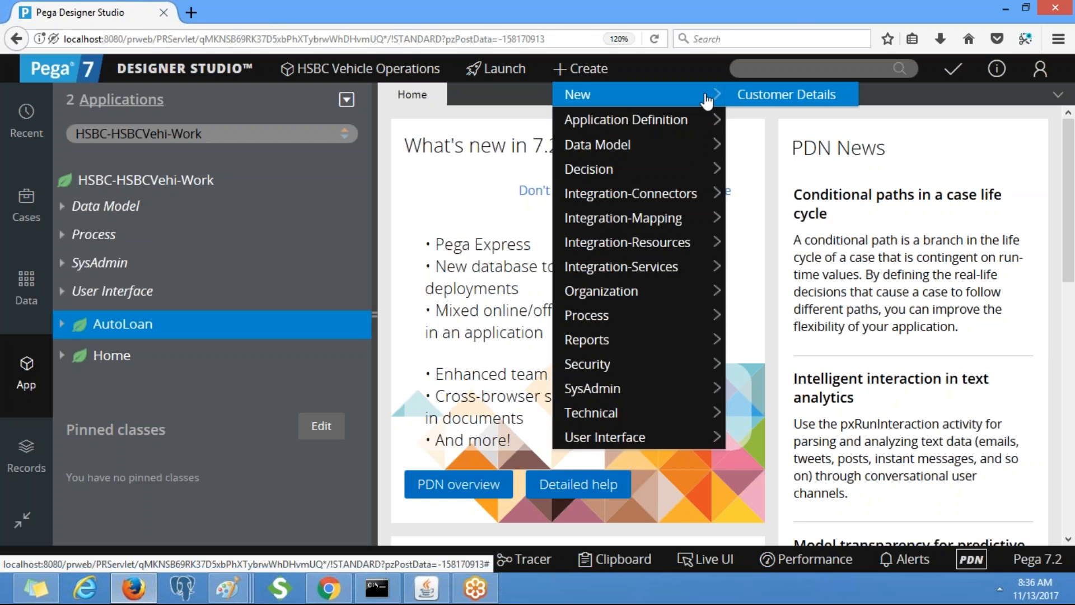
left_click(770, 99)
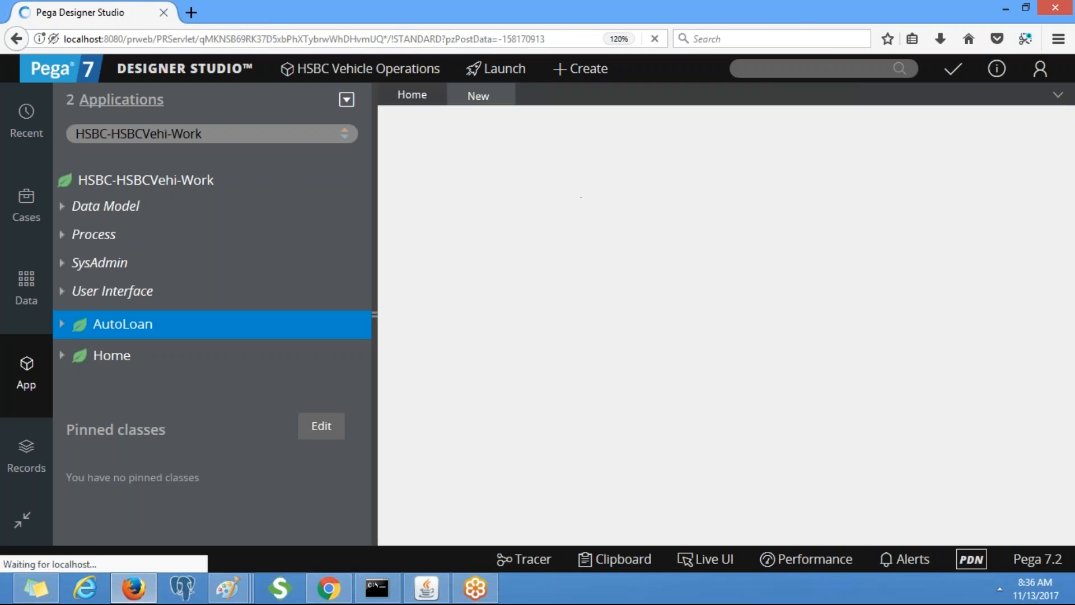
left_click(375, 315)
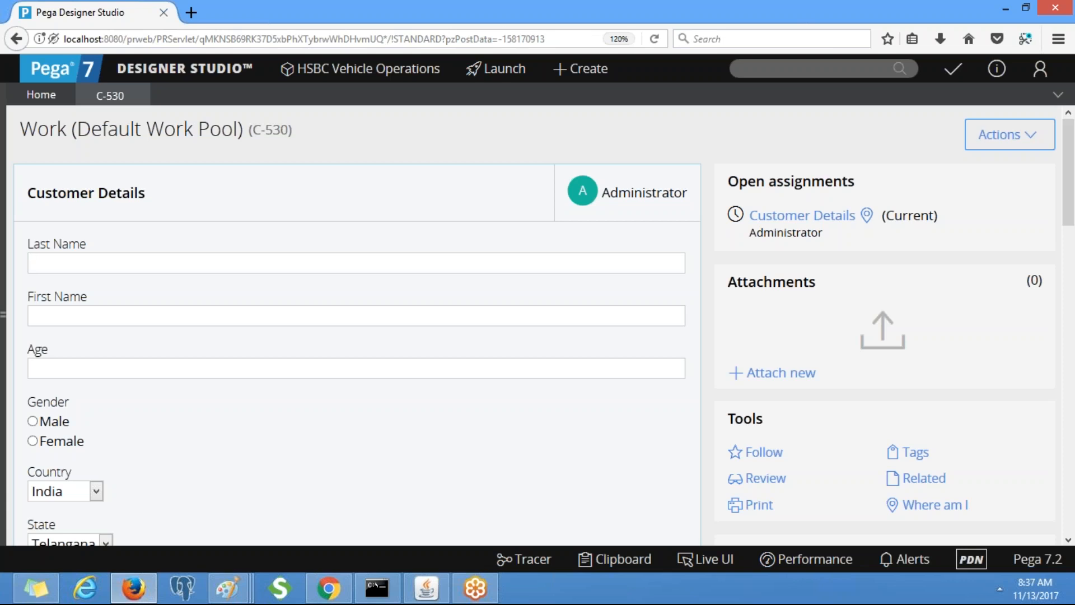
left_click(283, 263)
Step: Open the Clipboard viewer and examine the pyWorkPage user page of the new case, including its embedded pages
left_click(613, 560)
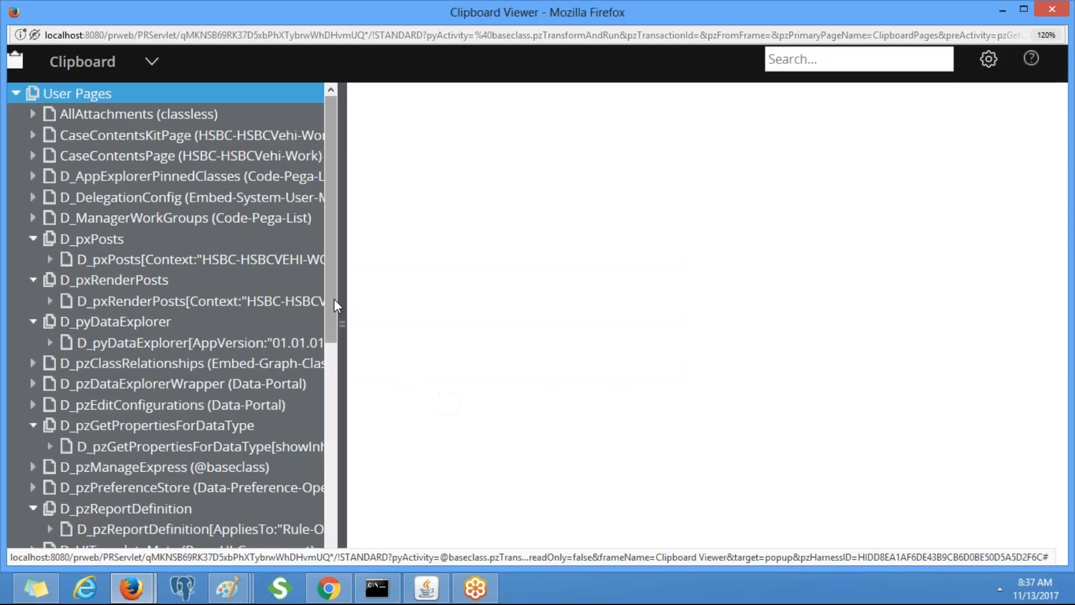
left_click_drag(334, 226, 338, 368)
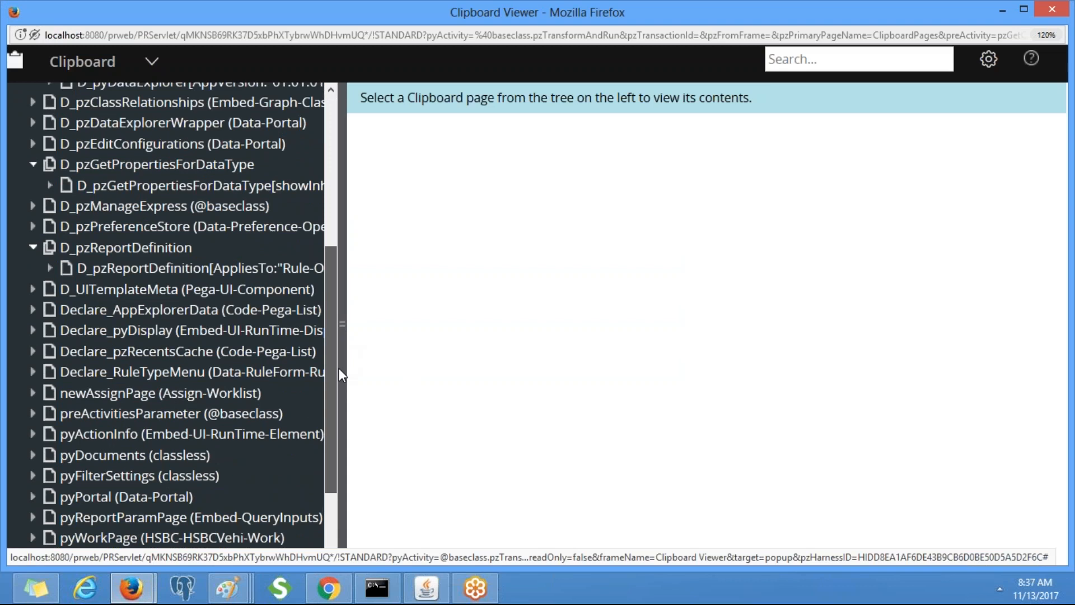
left_click(156, 539)
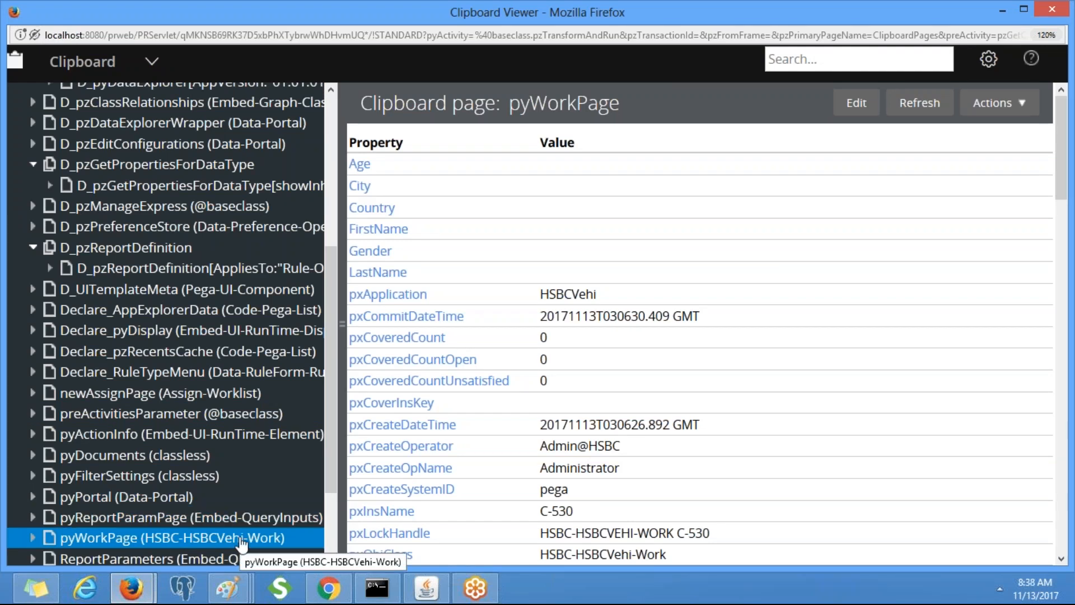
left_click_drag(334, 412, 334, 482)
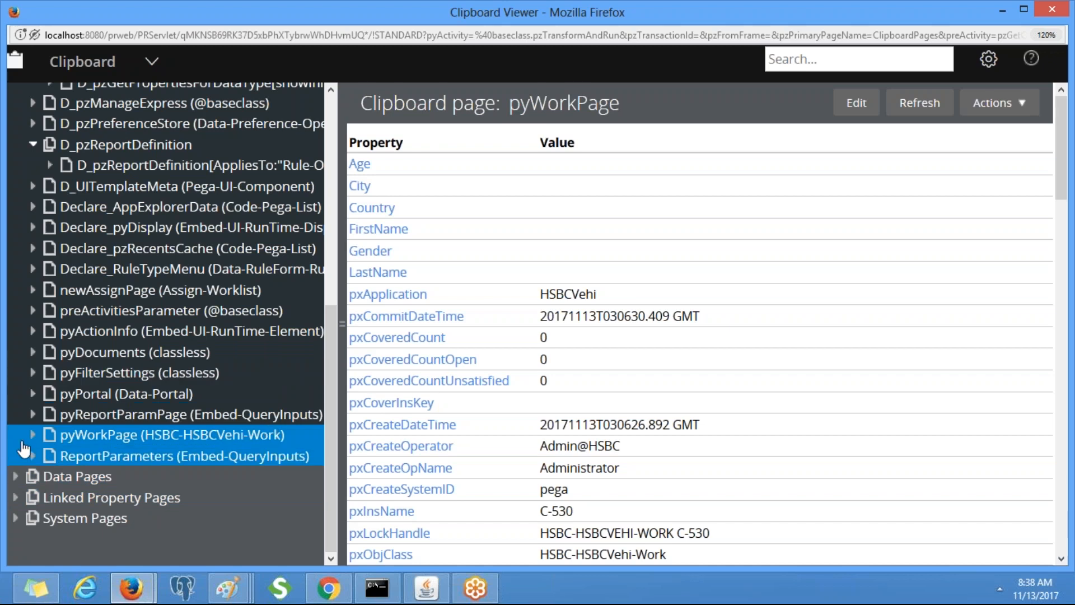
left_click(32, 435)
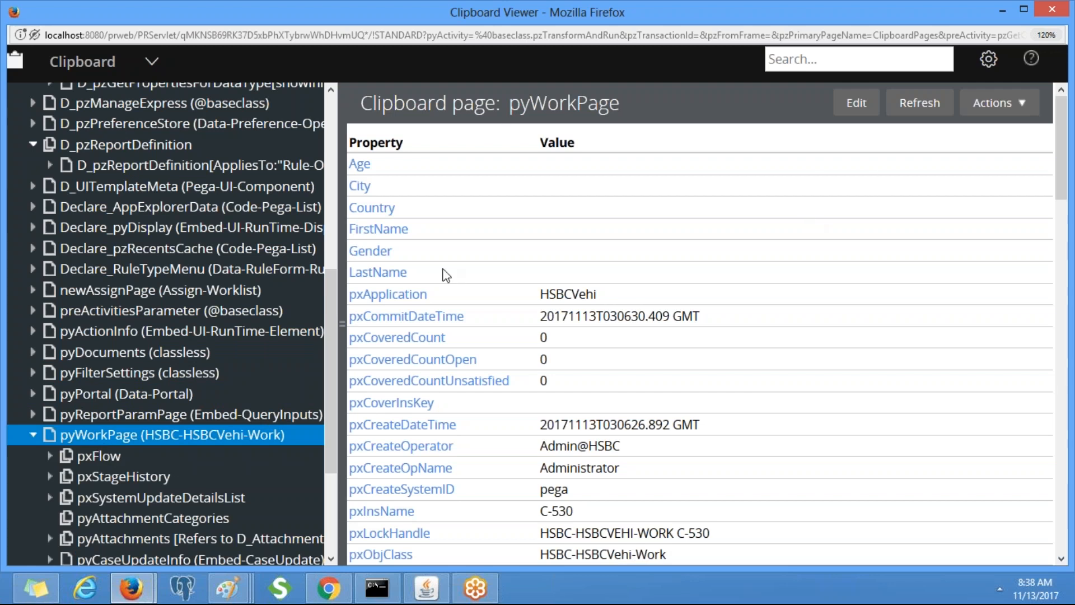
left_click_drag(332, 298, 327, 434)
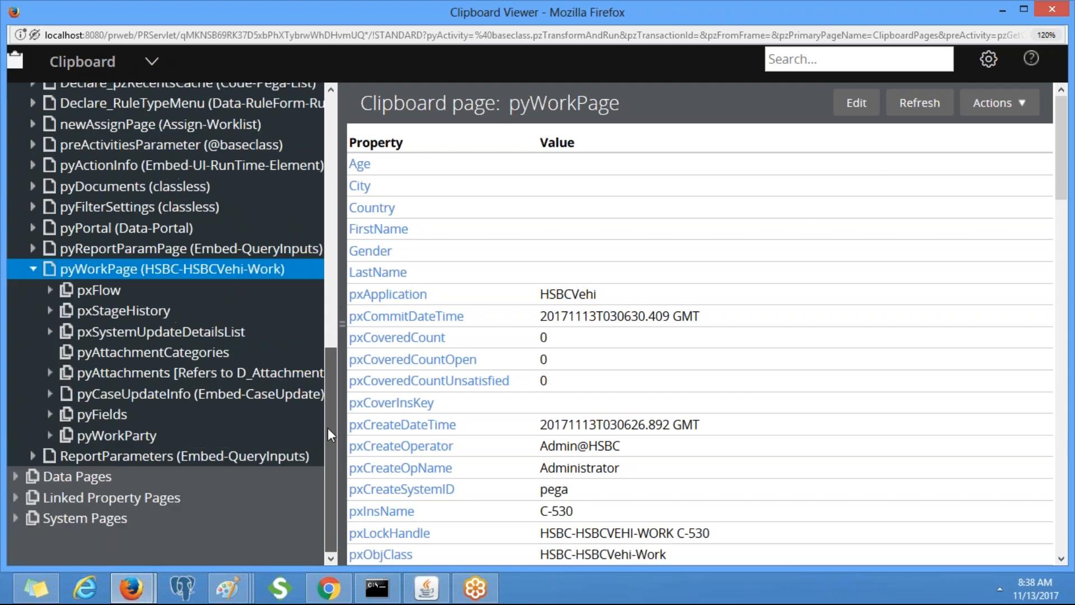
scroll(327, 422, "up", 1)
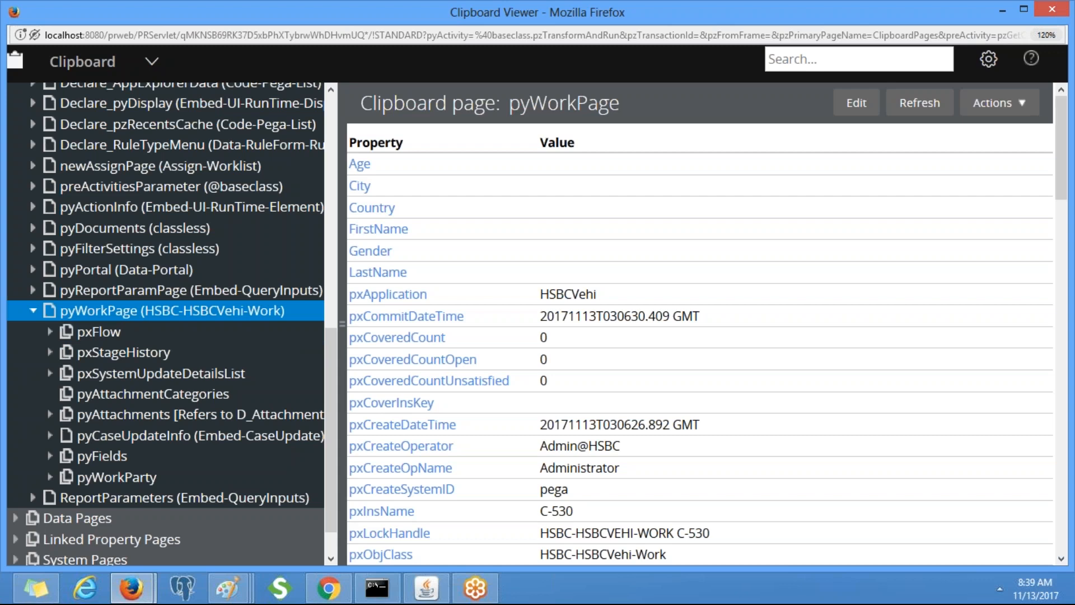
Step: Collapse the user pages, inspect the OperatorID page under System Pages, and close the Clipboard viewer
mouse_move(1057, 16)
left_click(32, 311)
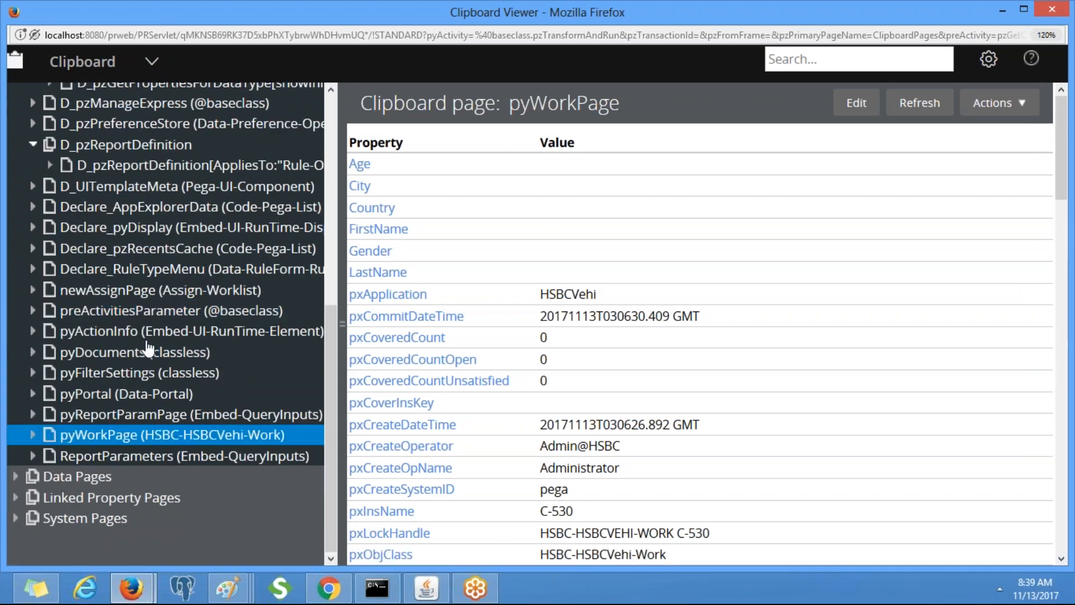
left_click_drag(331, 381, 333, 107)
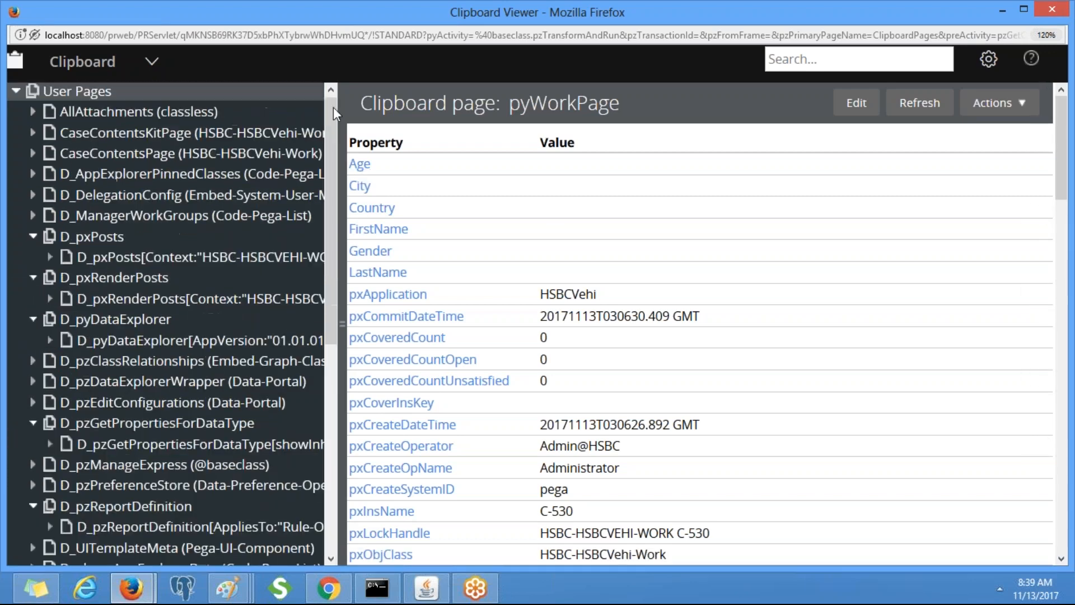
left_click(21, 94)
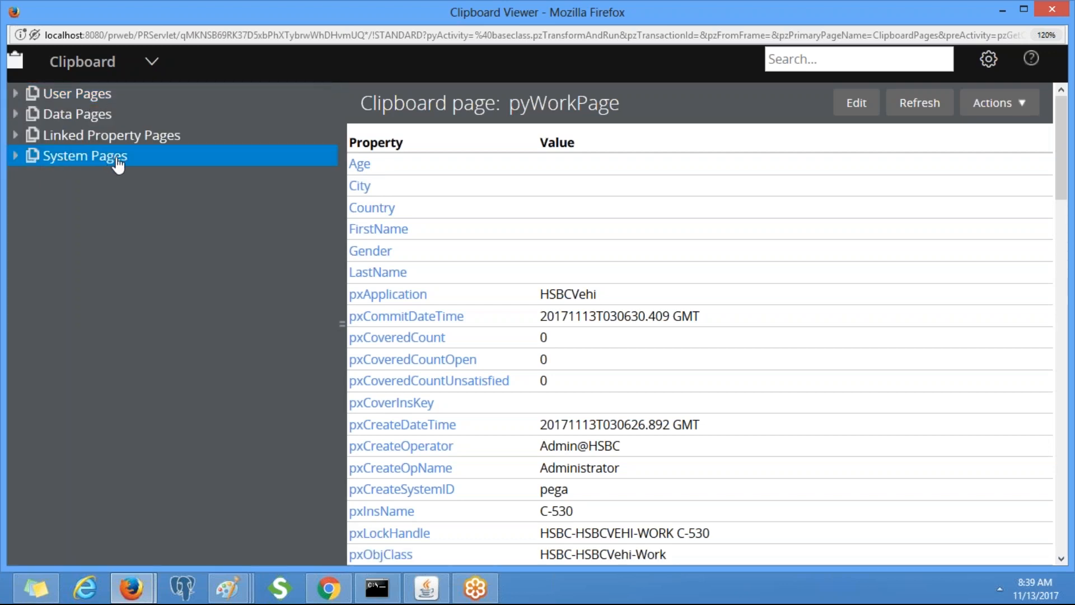
left_click(17, 156)
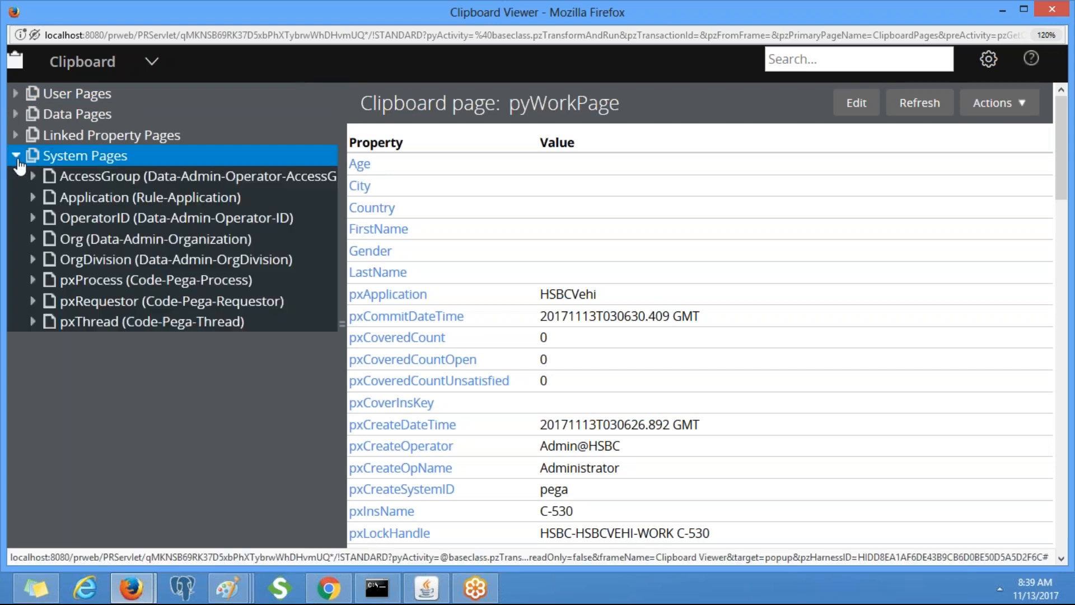
left_click(119, 218)
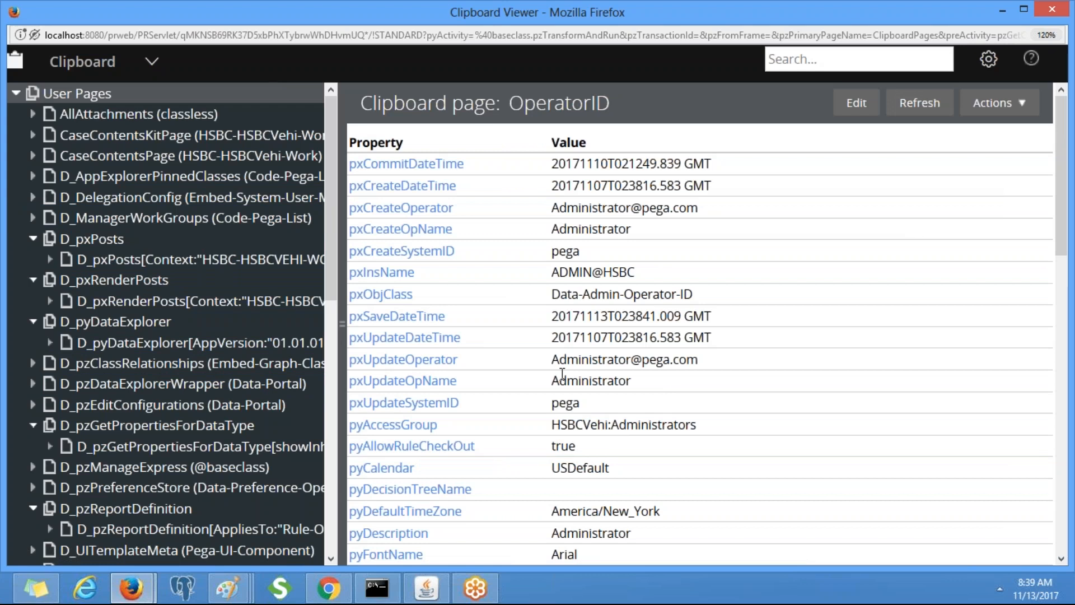
left_click_drag(336, 201, 350, 362)
scroll(185, 425, "down", 3)
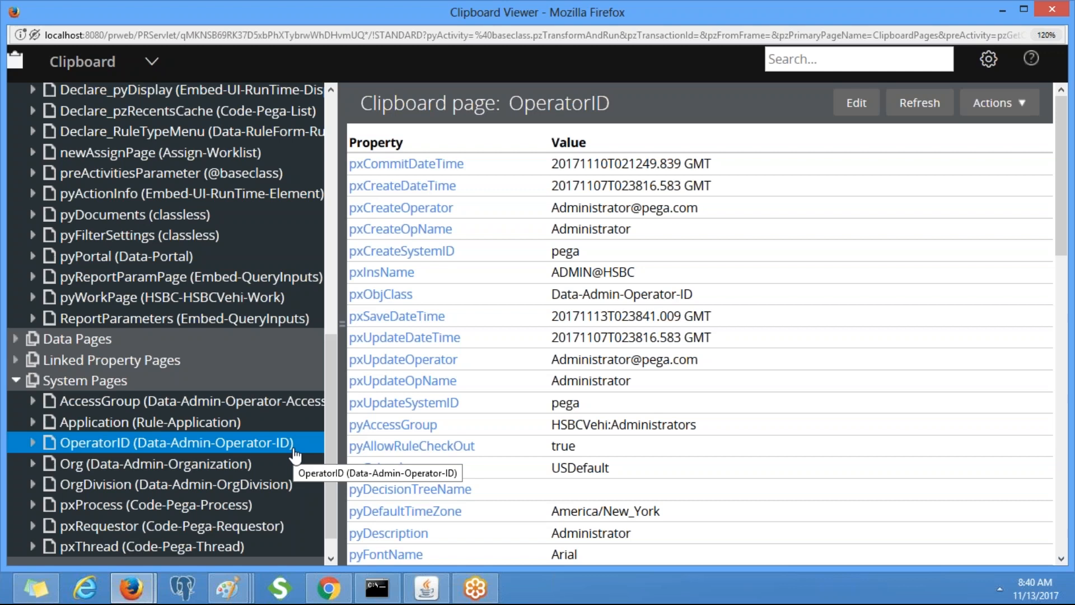
left_click(1058, 12)
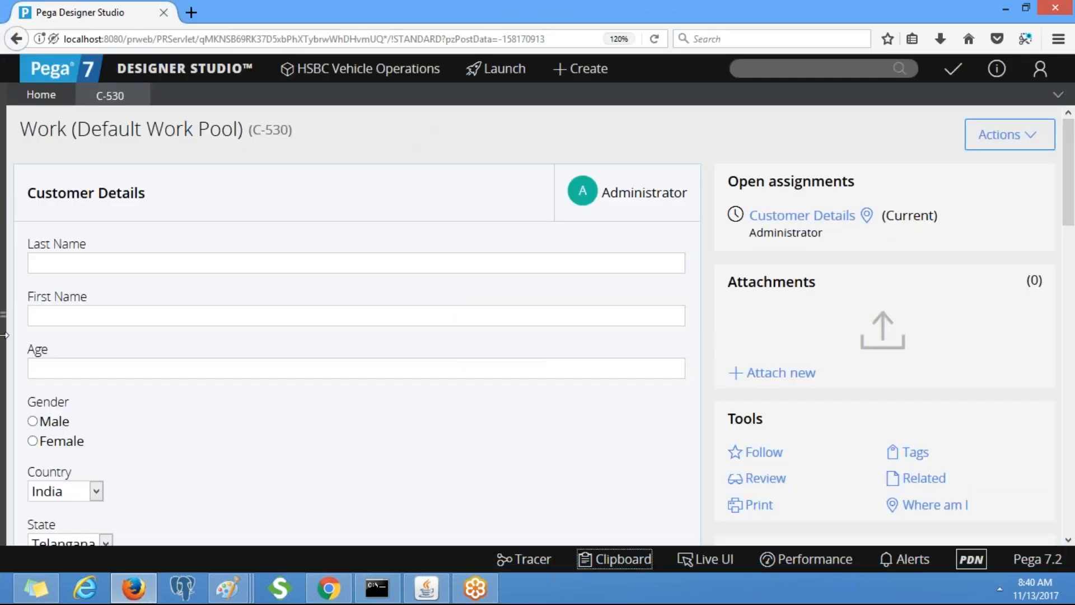
Step: Review the Customer Details form down to the City field, and bring back the application's class tree
left_click_drag(4, 335, 375, 317)
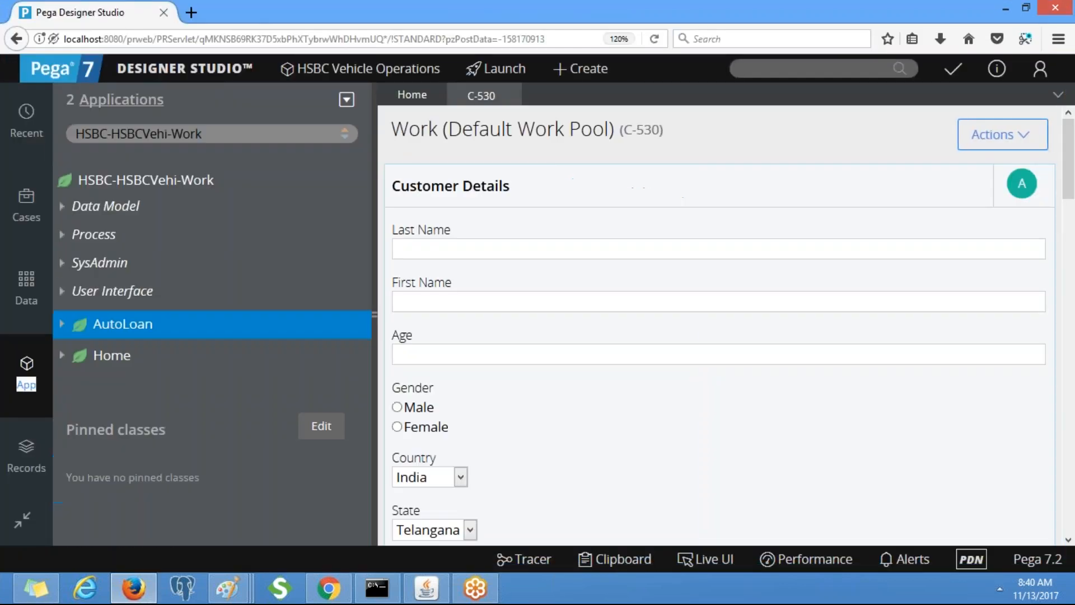
double_click(374, 317)
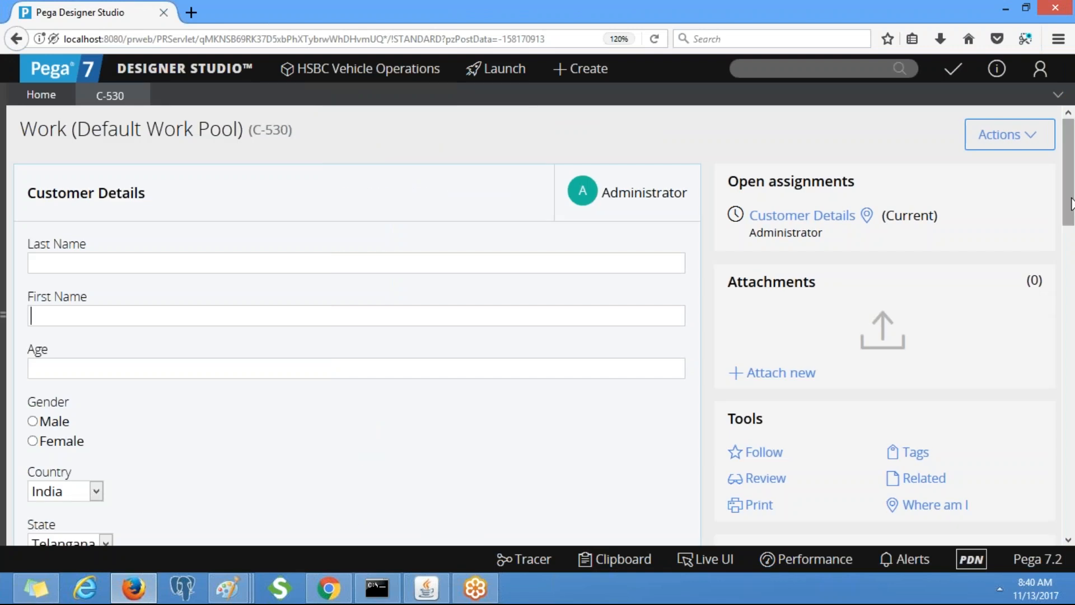
left_click_drag(1070, 203, 1073, 238)
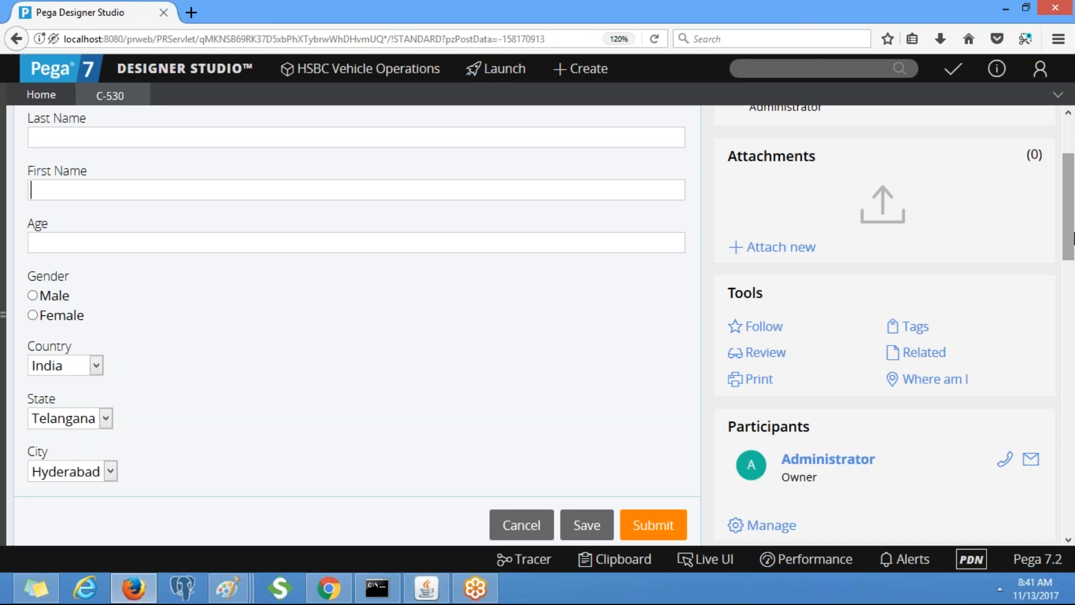
left_click(3, 314)
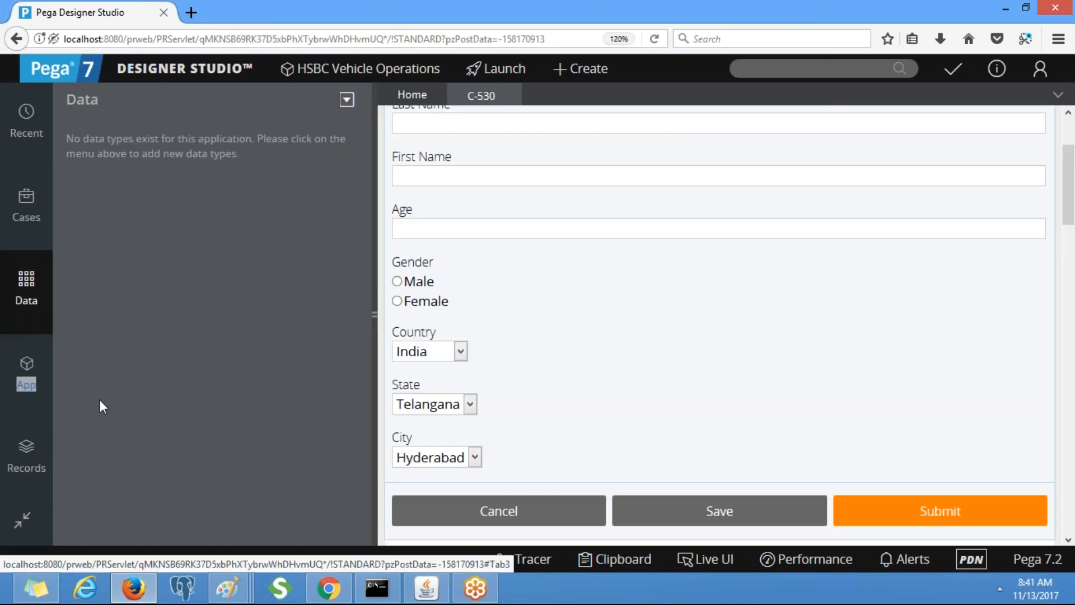
left_click(23, 362)
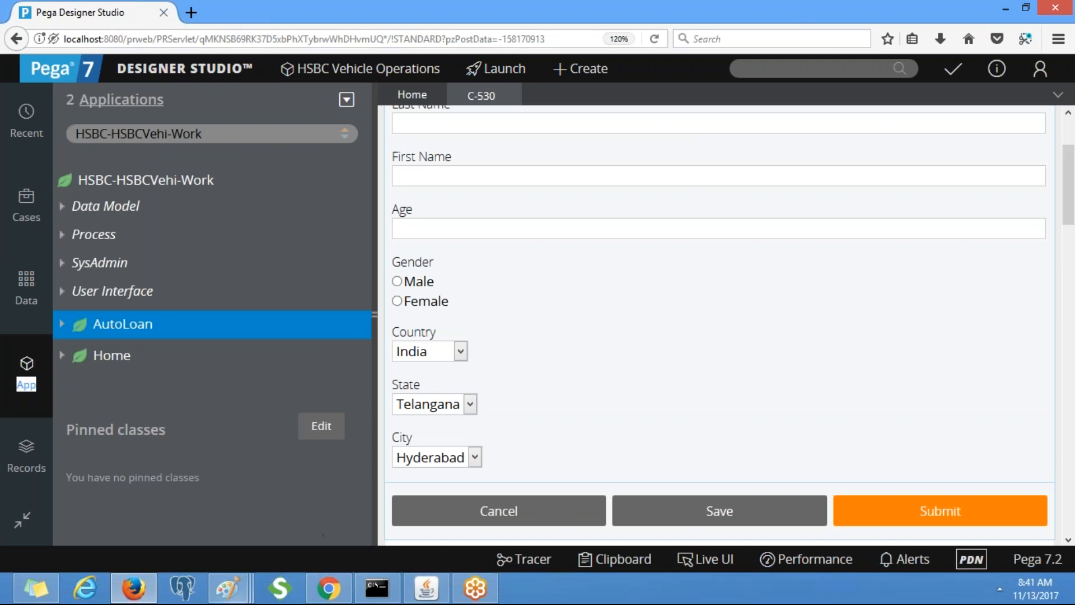
Step: Switch to Paint to review the diagram of AutoLoan, HomeLoan, Mortgage and HomeEquity, and return to Designer Studio
mouse_move(227, 588)
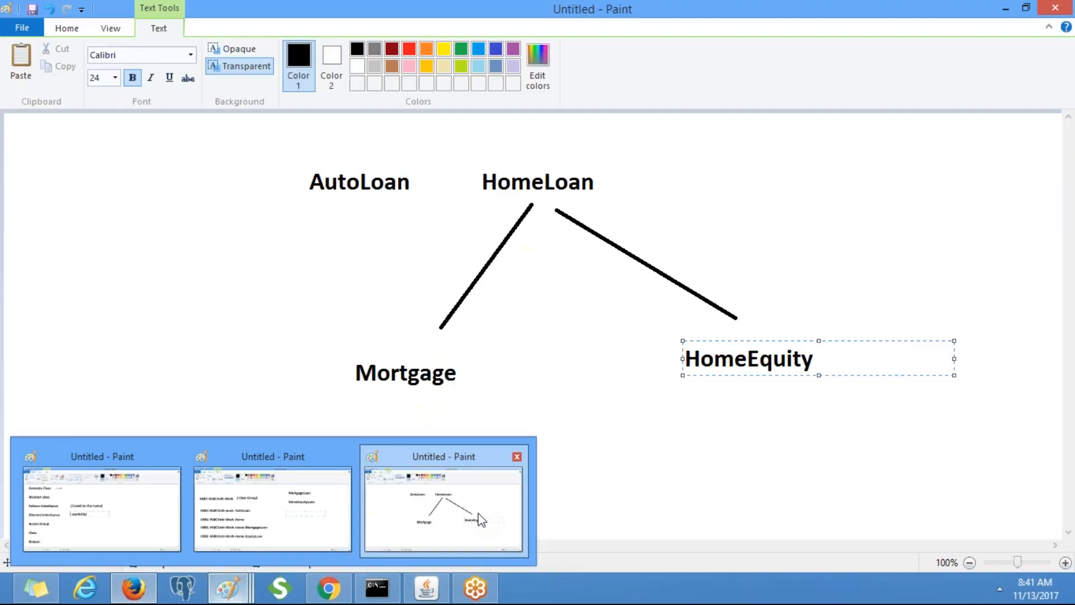
left_click(480, 515)
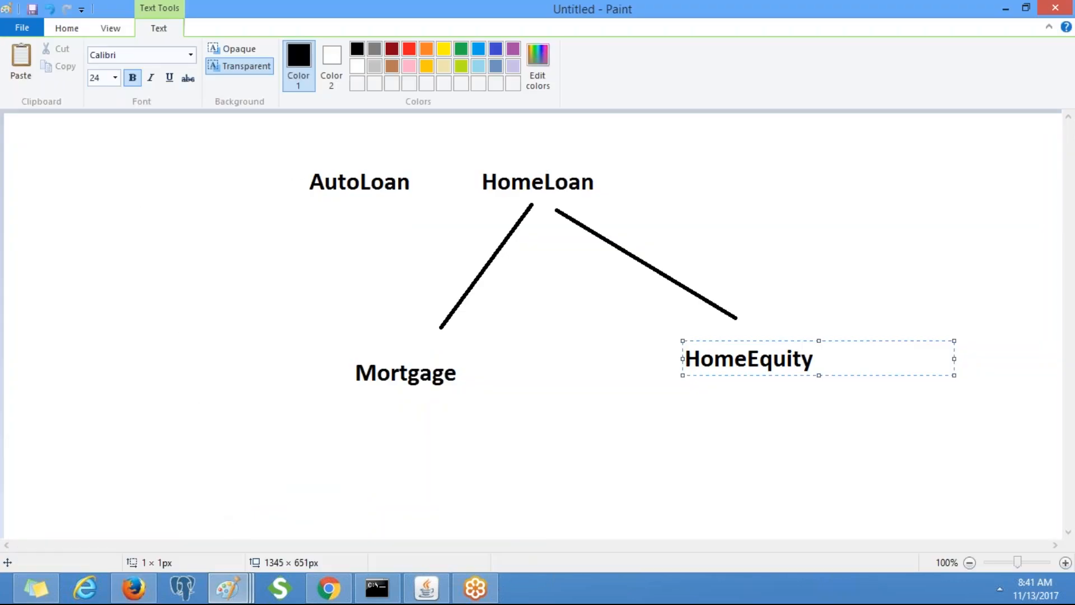
mouse_move(227, 588)
left_click(374, 539)
key("alt+Tab")
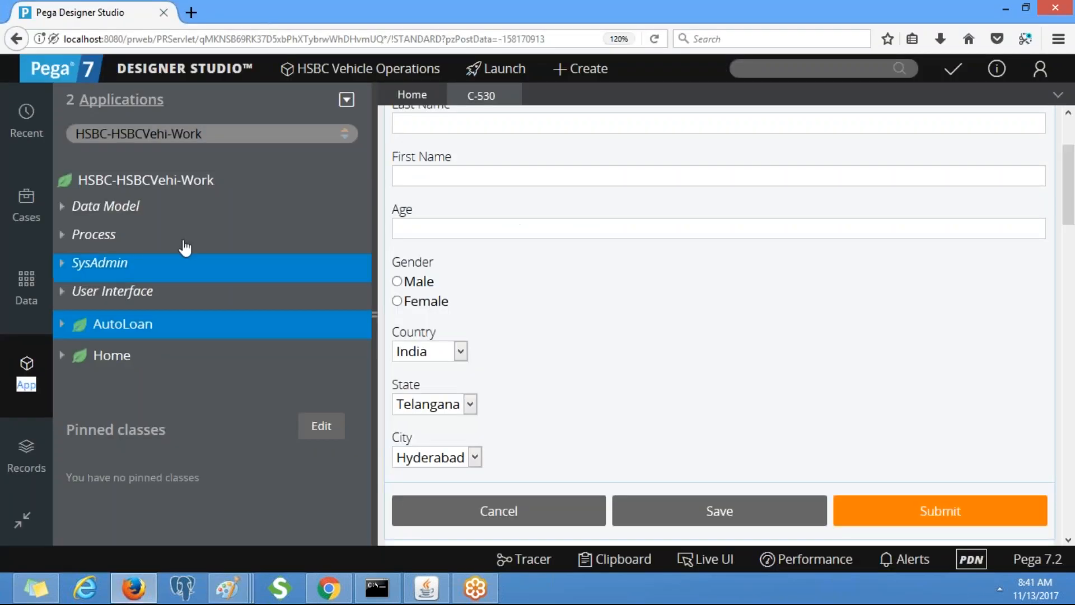
left_click(156, 180)
right_click(156, 180)
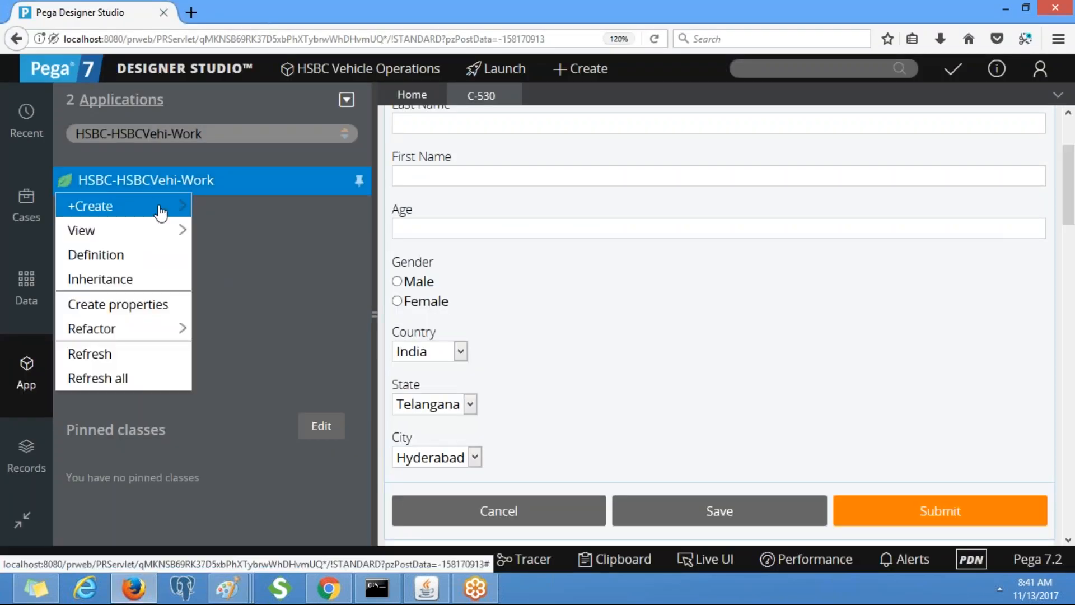
mouse_move(158, 208)
mouse_move(250, 263)
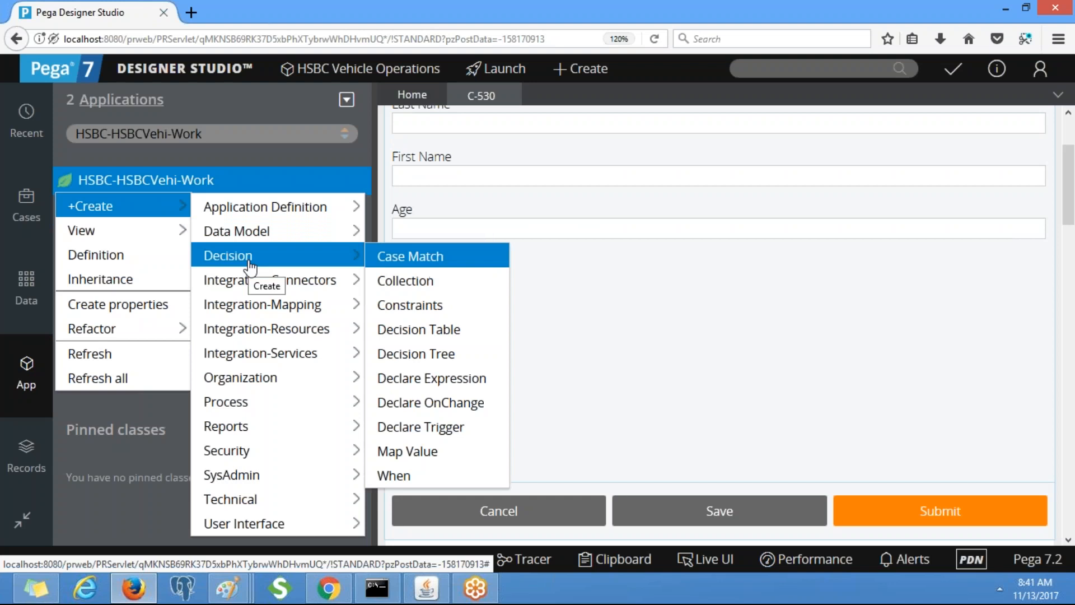
left_click(417, 476)
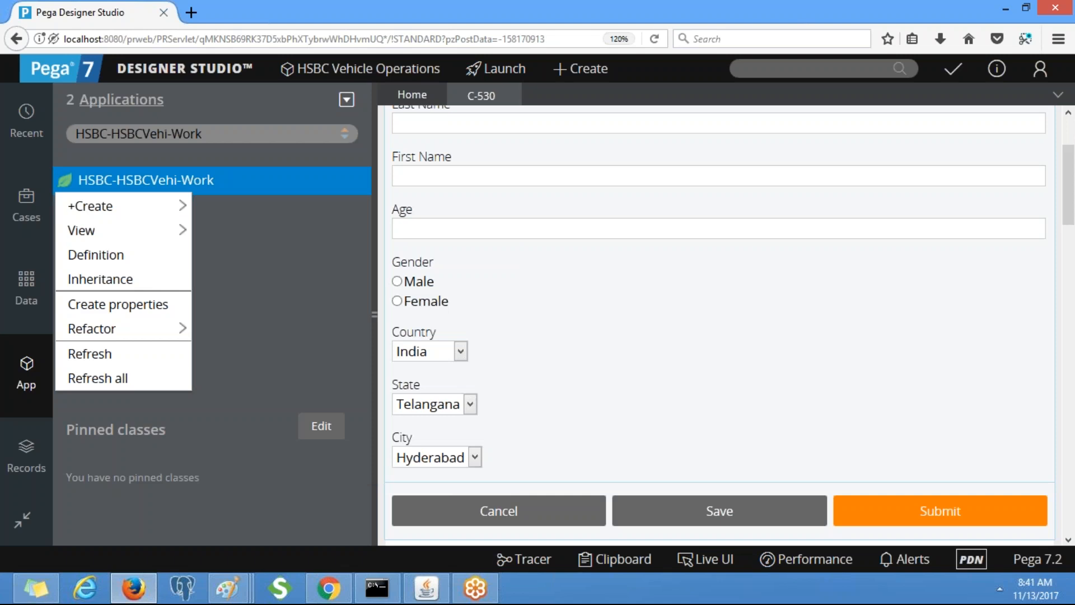
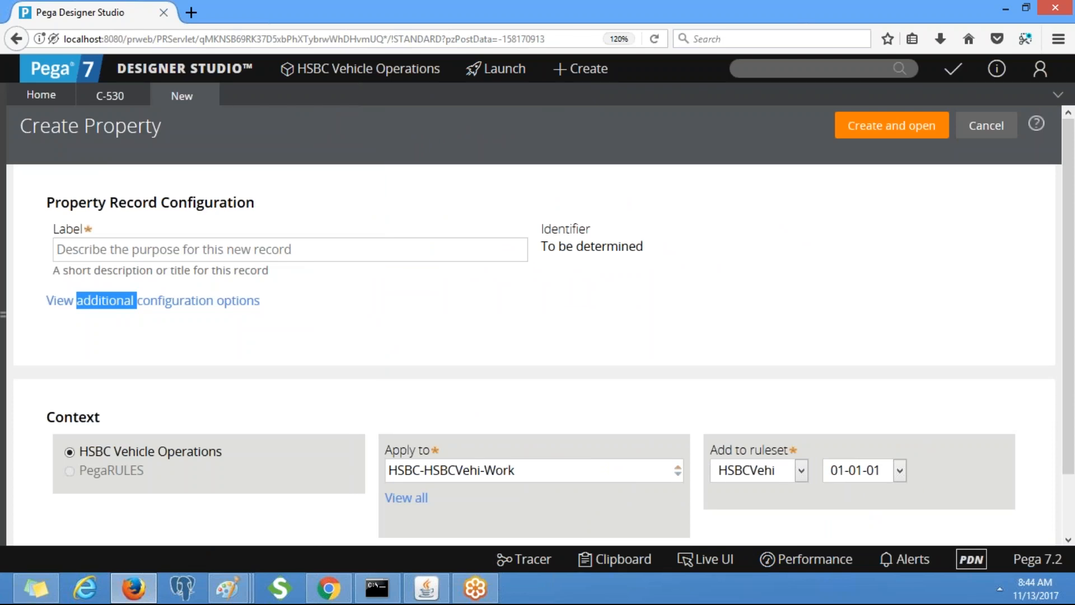
Step: Create a property labelled Marital Status in the HSBC-HSBCVehi-Work class and open its record
left_click(274, 246)
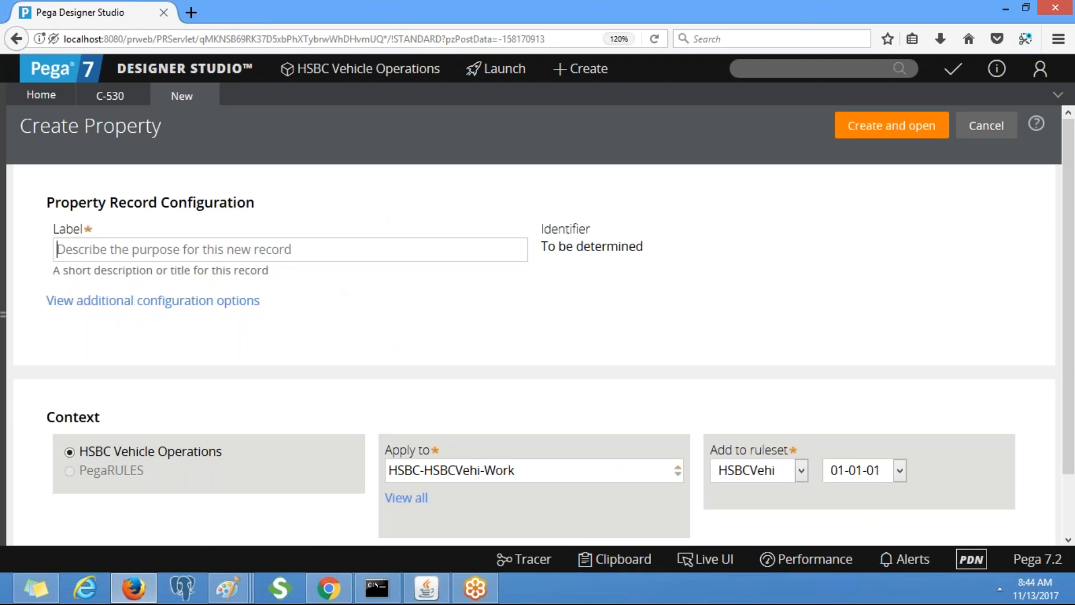
type("Marital S")
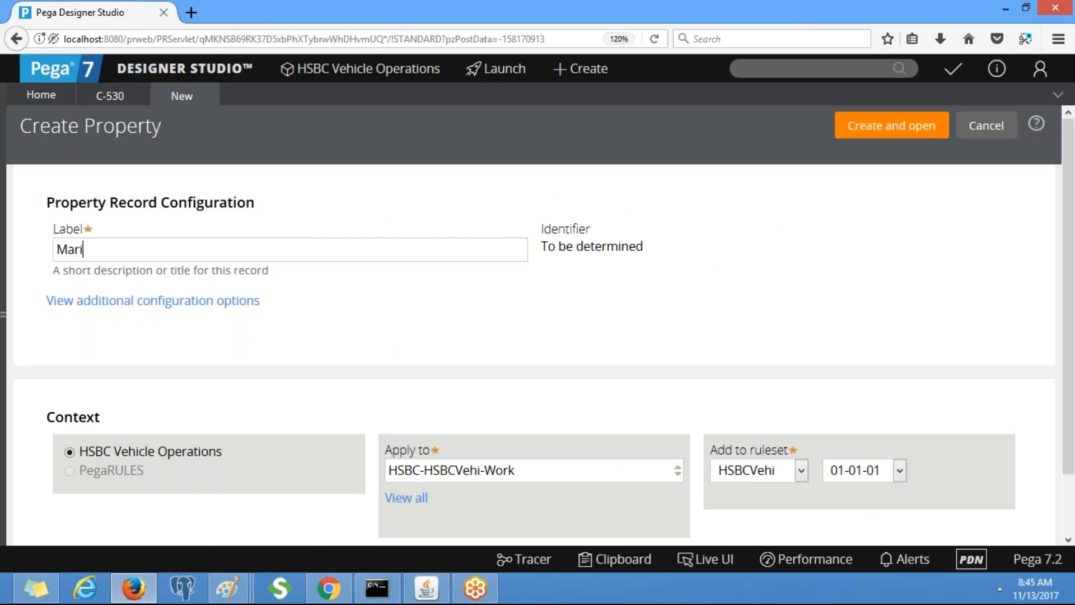
type("tatus")
left_click(898, 130)
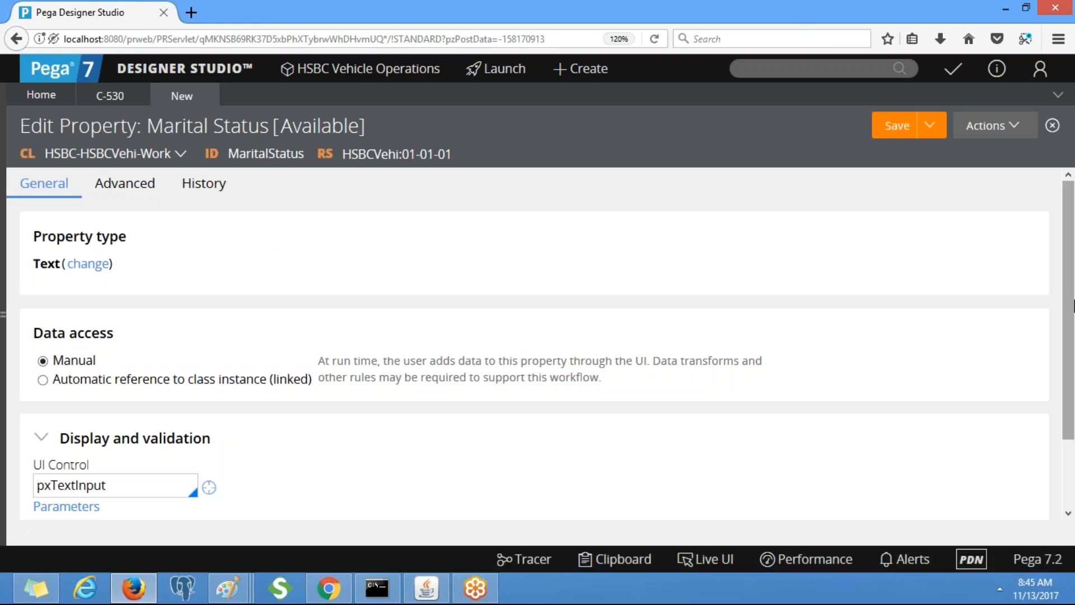
Step: Set the Marital Status property's UI control to pxRadioButtons and save the record
scroll(435, 397, "down", 2)
left_click(166, 399)
key("BackSpace")
key("BackSpace")
key("BackSpace")
key("BackSpace")
key("BackSpace")
key("BackSpace")
key("BackSpace")
key("BackSpace")
key("BackSpace")
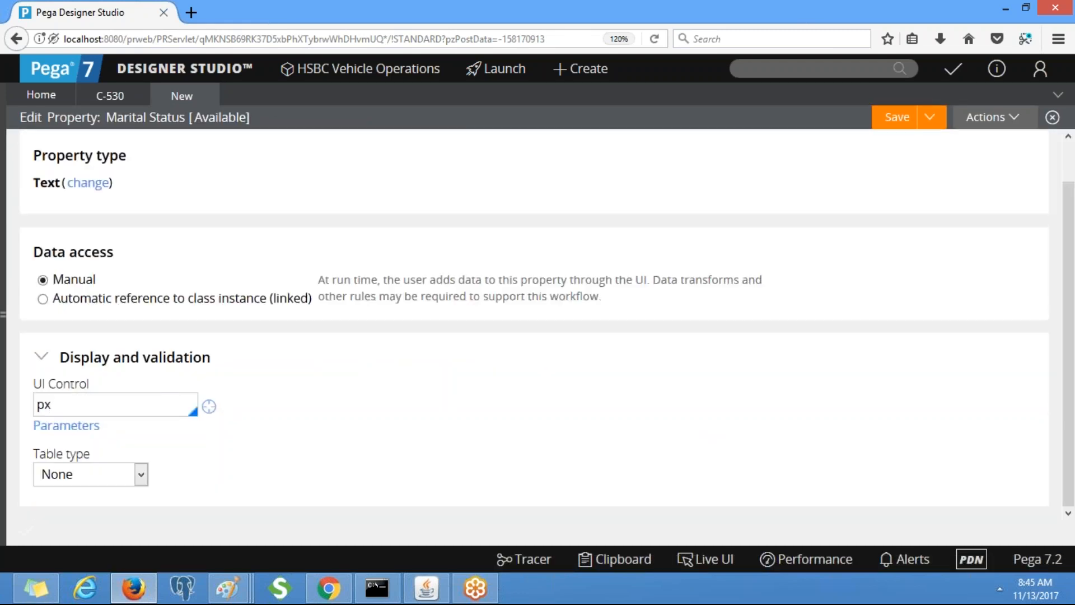
type("Radio")
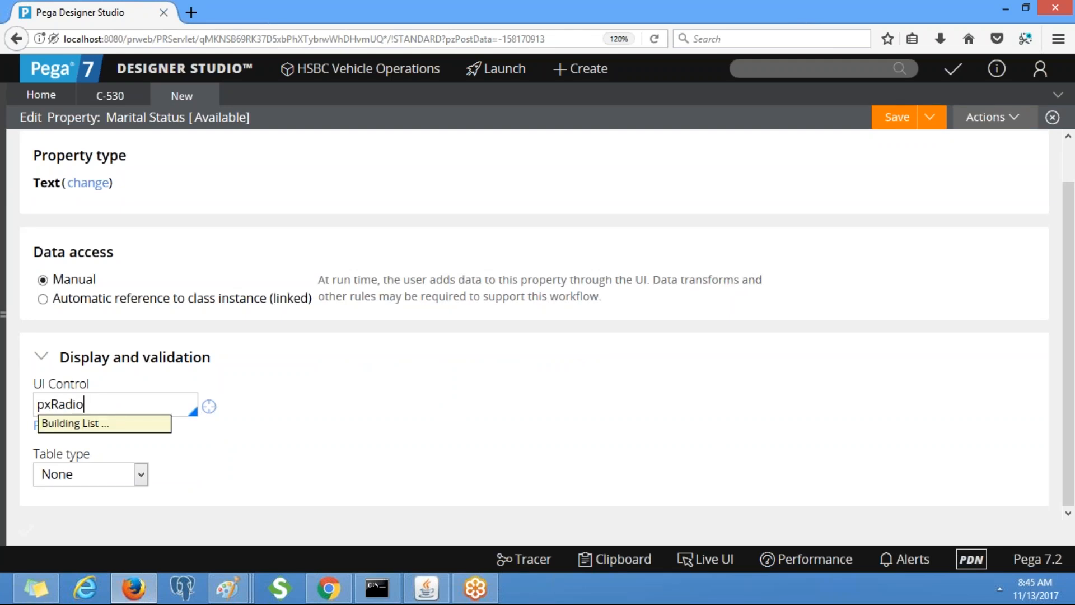
key("Return")
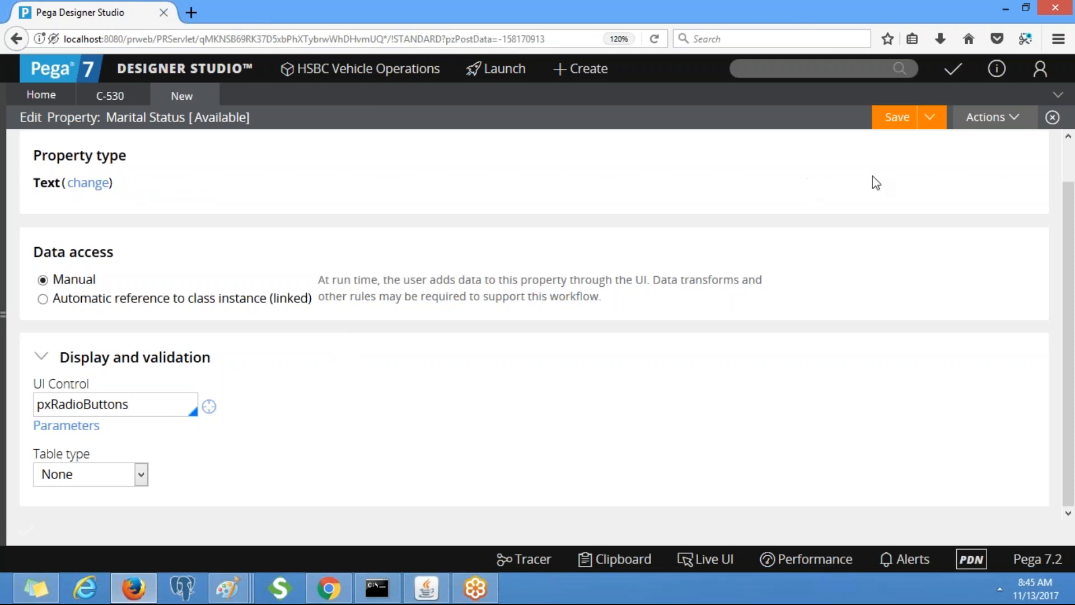
left_click(898, 119)
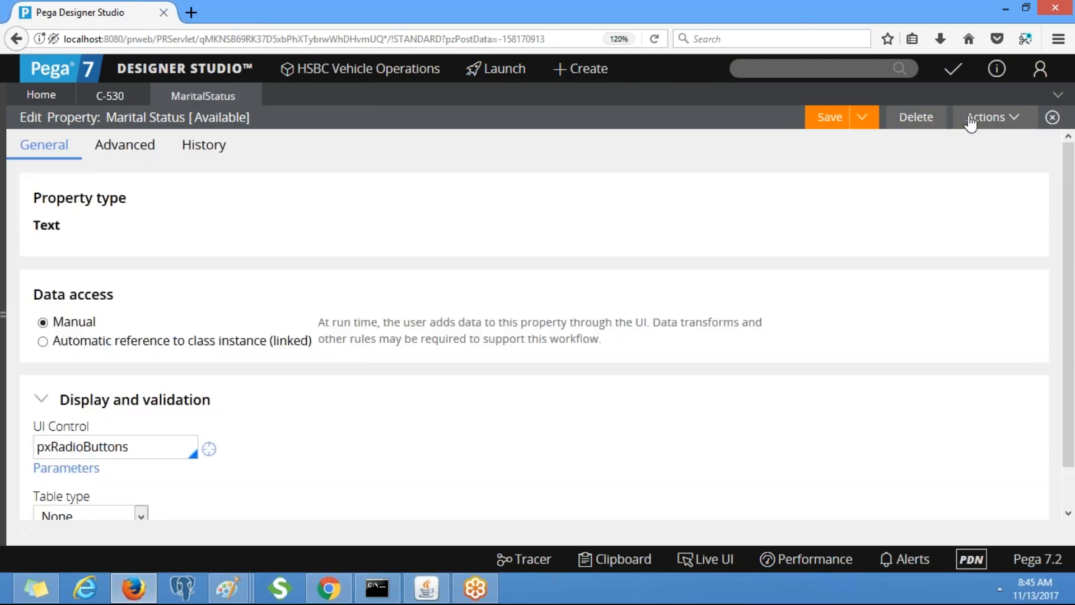
Step: Create a text property labelled Spouse Name in HSBC-HSBCVehi-Work and save it
left_click(990, 117)
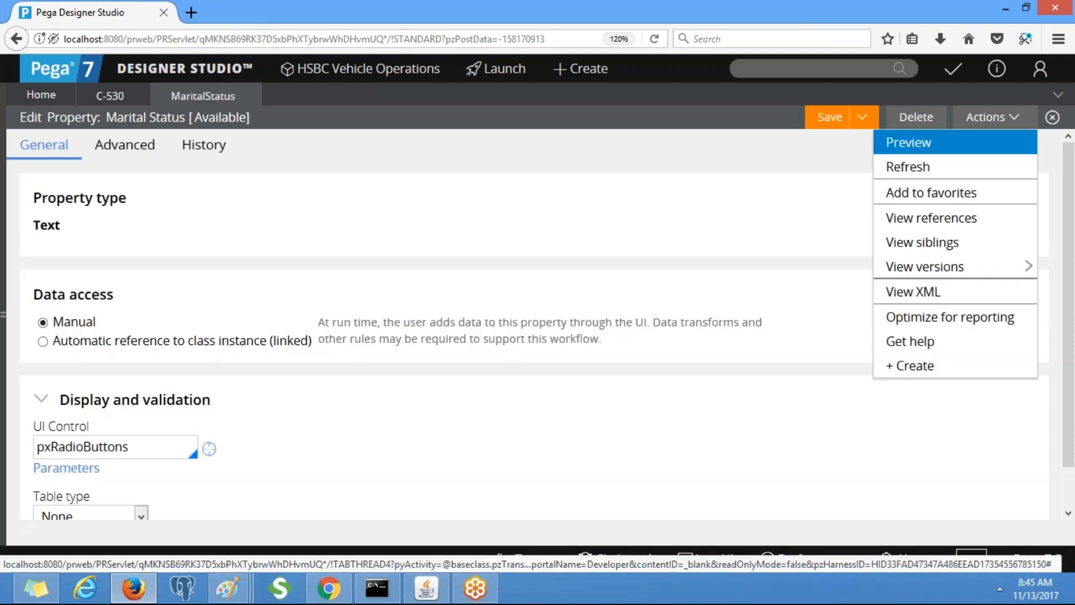
left_click(912, 369)
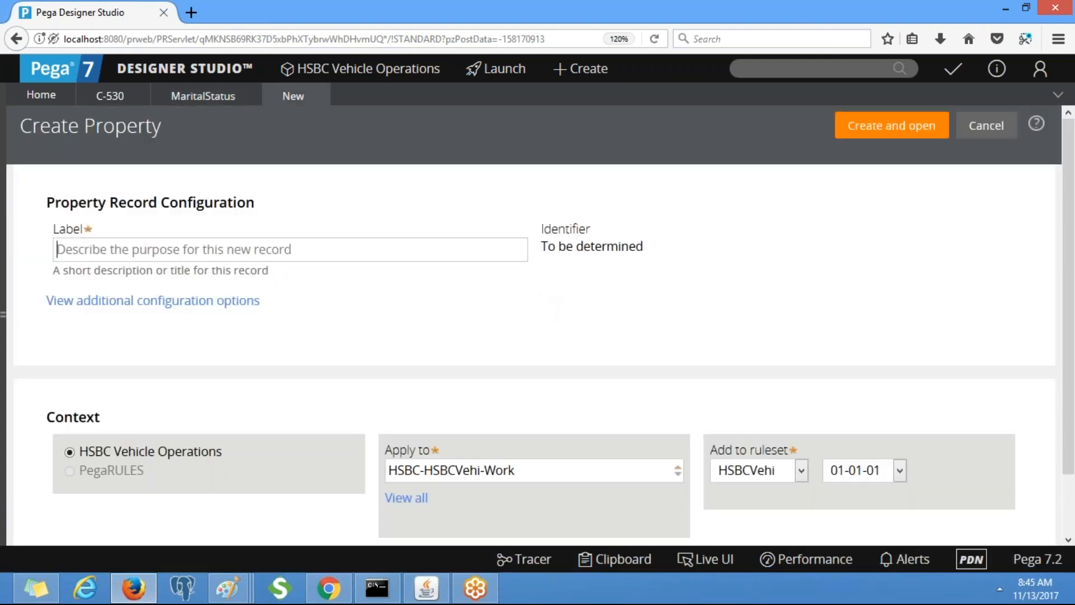
type("Spouse")
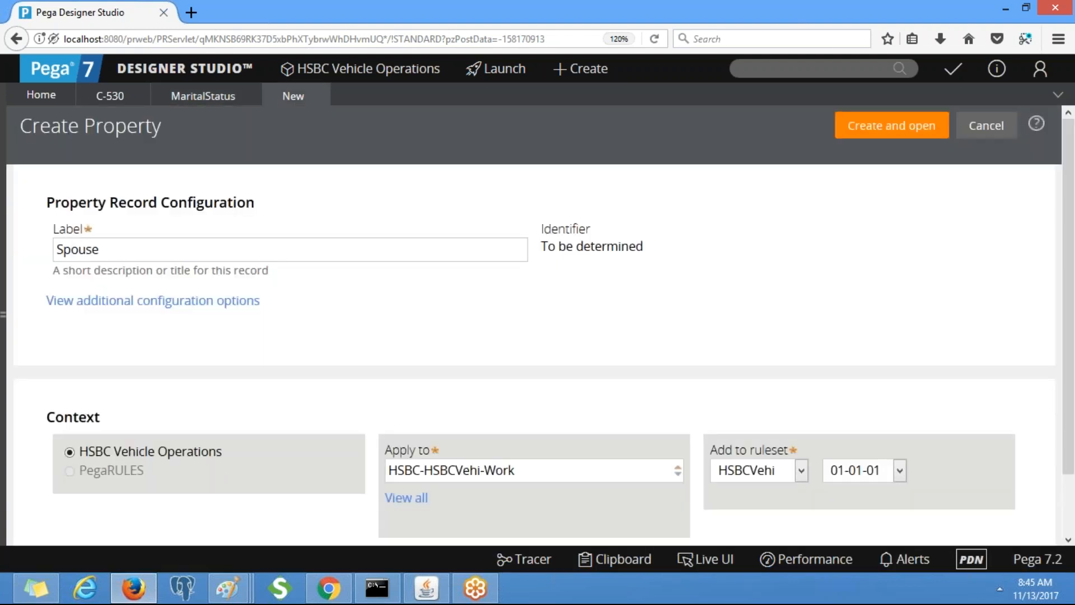
type(" Fname")
key("BackSpace")
key("BackSpace")
key("BackSpace")
key("BackSpace")
key("BackSpace")
key("BackSpace")
type("Name")
left_click(861, 133)
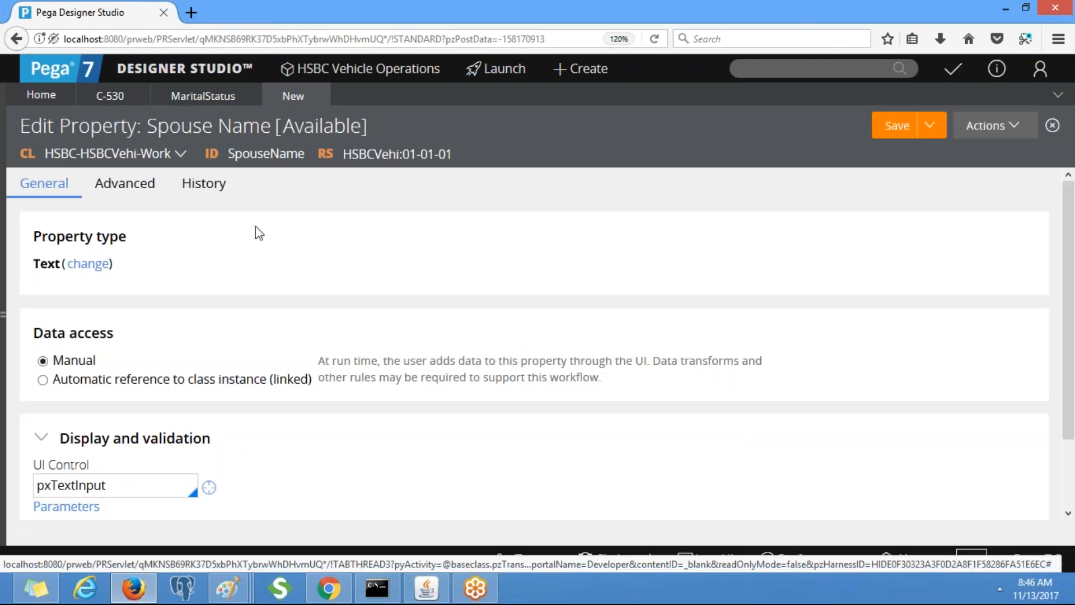
left_click(892, 133)
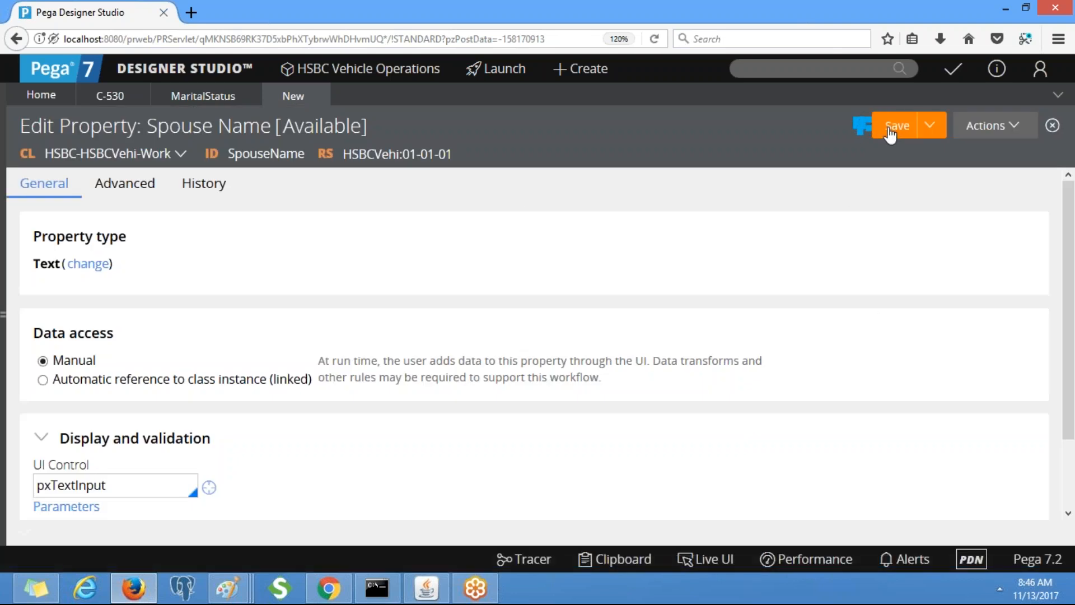
Step: Create a property labelled Spouse DOB in HSBC-HSBCVehi-Work and save it with the Text type
left_click(981, 130)
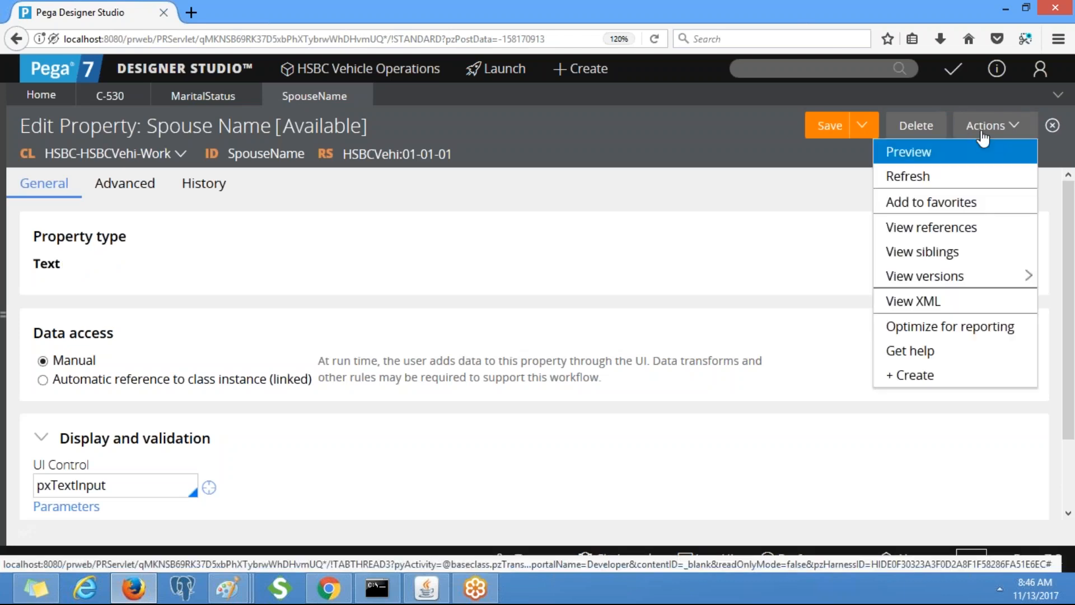
left_click(914, 376)
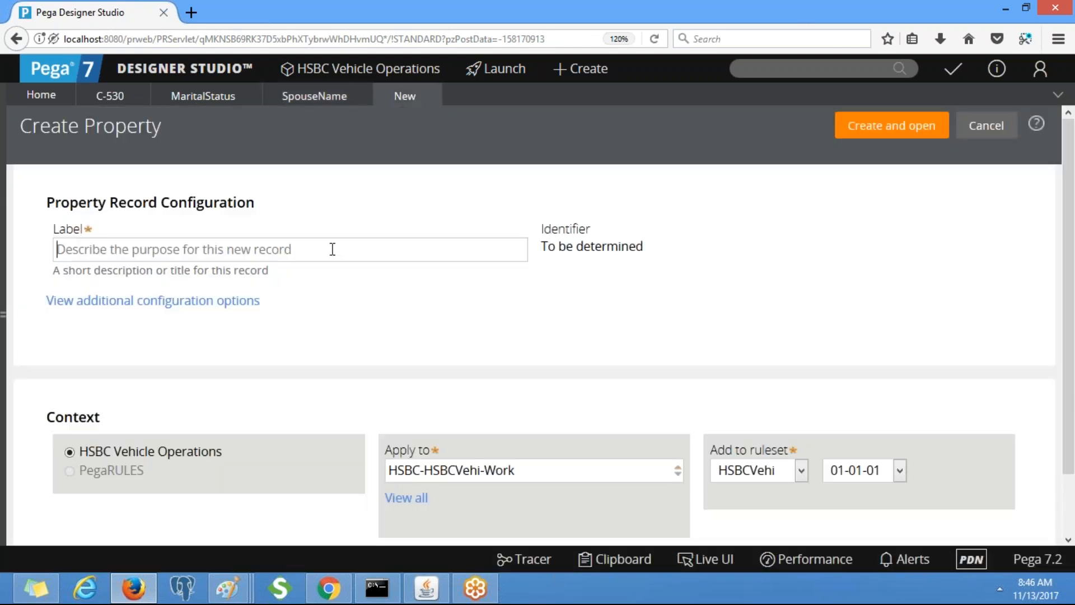
type("Spouse D")
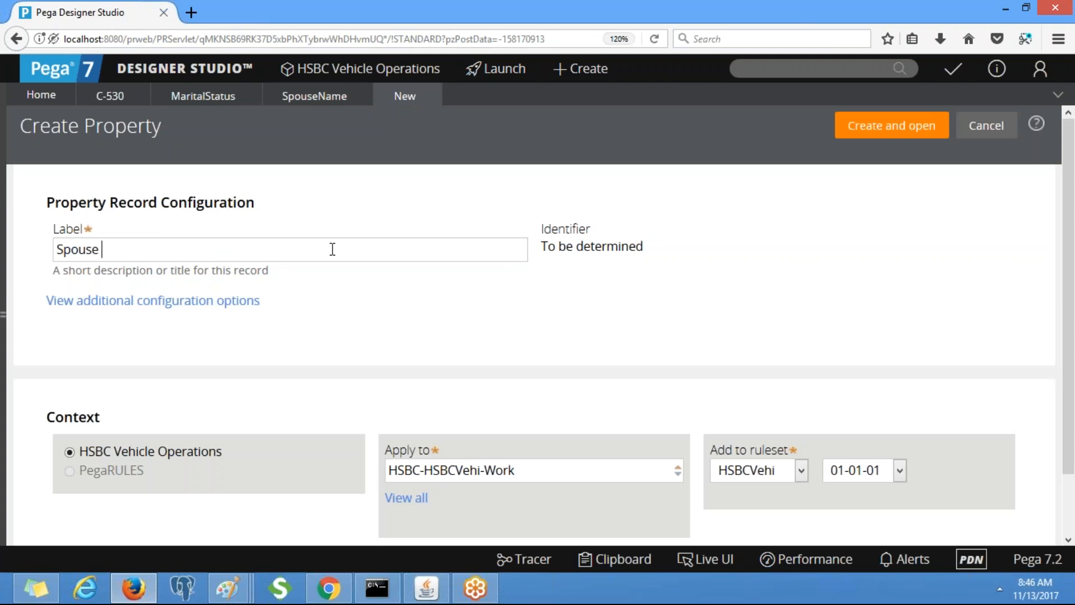
type("OB")
left_click(874, 132)
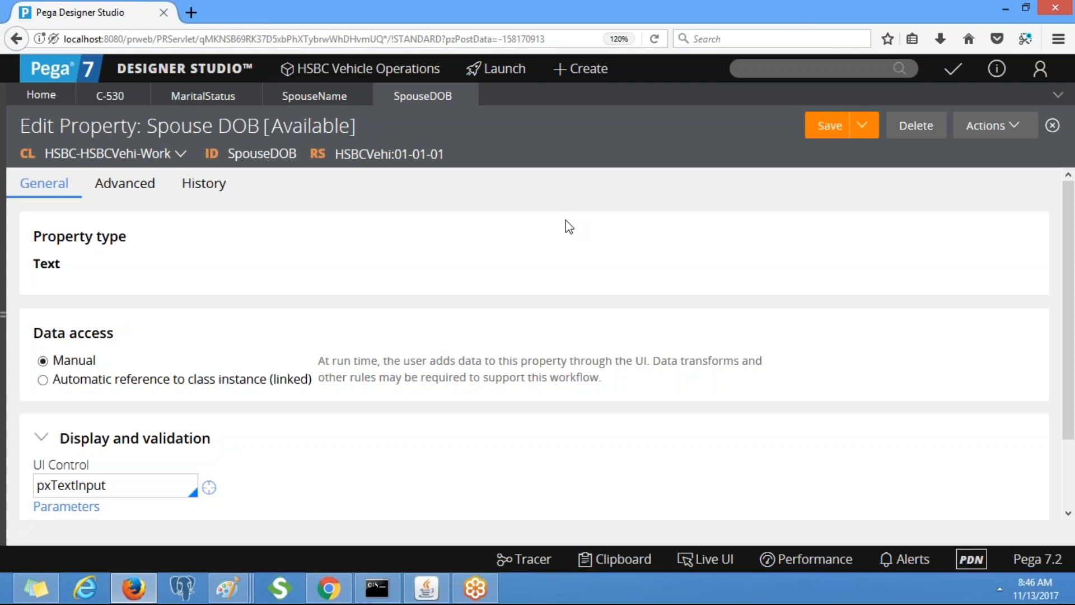
Step: Delete the Text-type Spouse DOB property with the reason NA and close its record
left_click(914, 130)
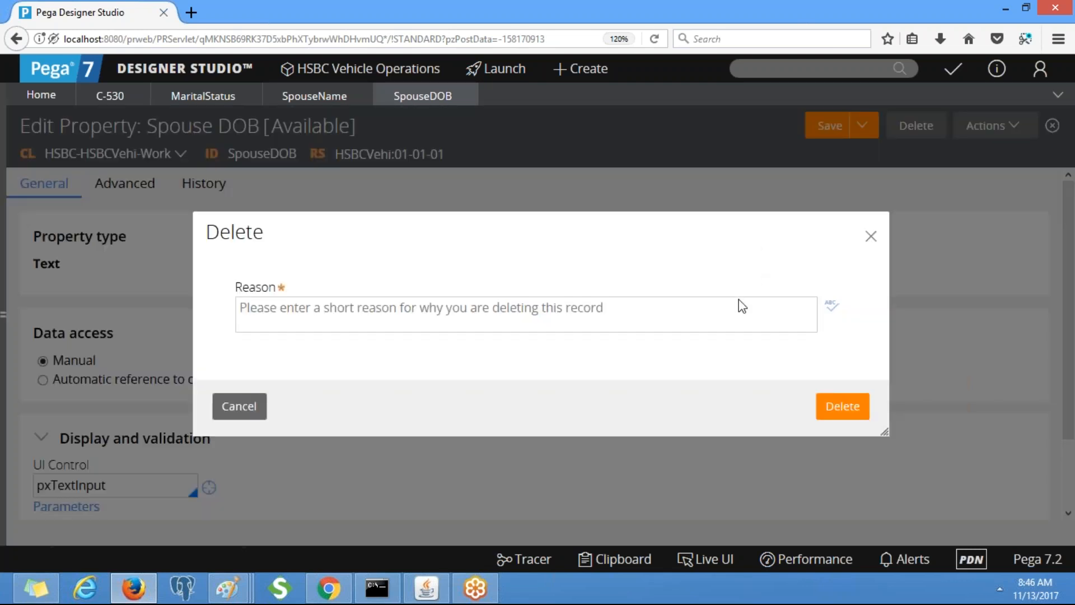
type("NA")
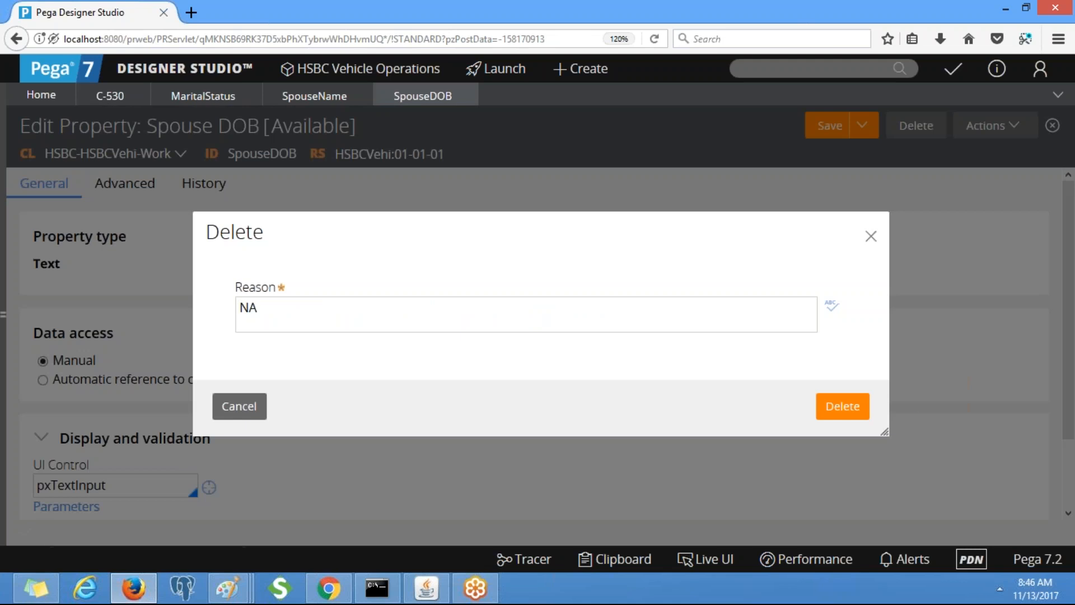
left_click(842, 407)
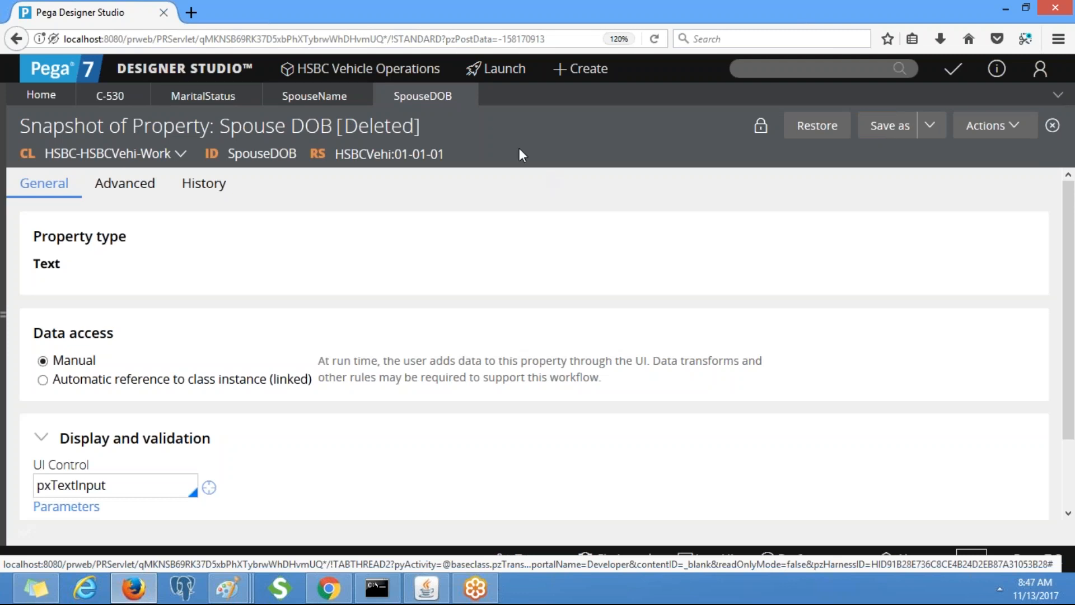
left_click(465, 96)
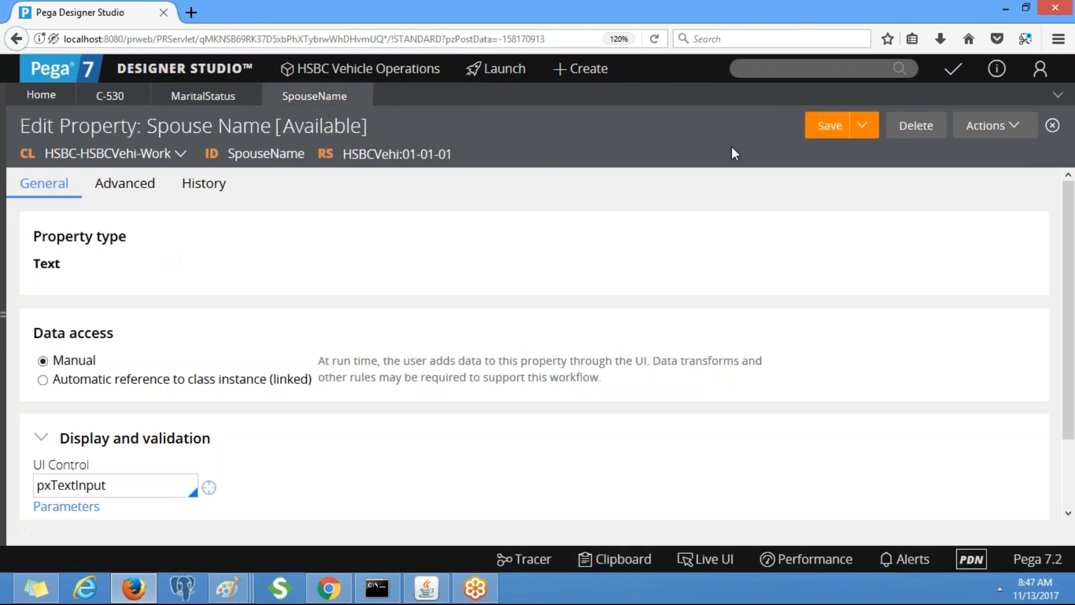
Step: Create the Spouse DOB property again in HSBC-HSBCVehi-Work, starting from the Spouse Name record
left_click(1012, 132)
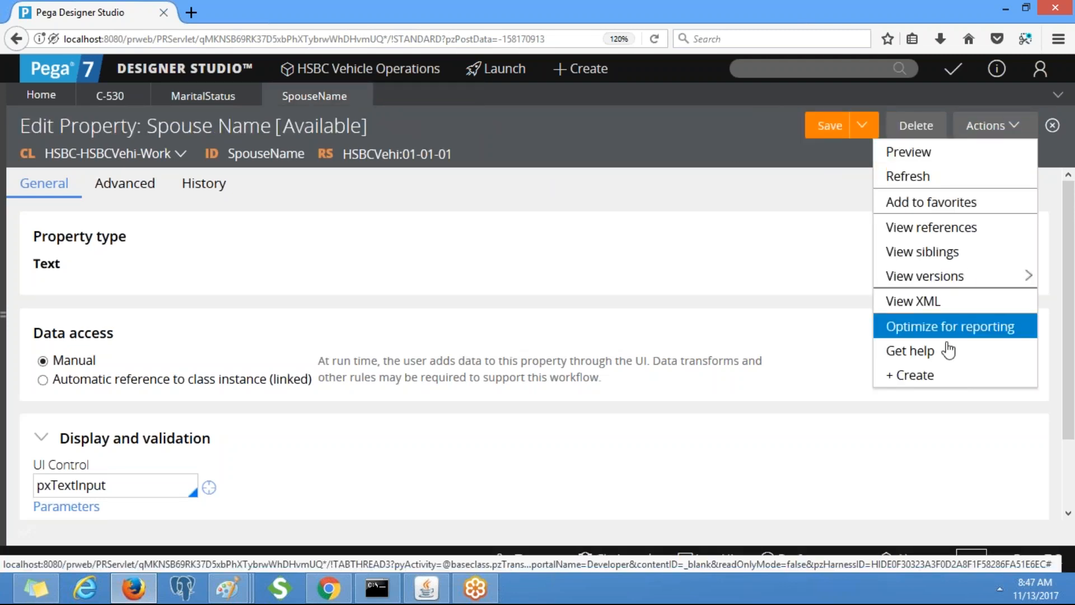
left_click(938, 373)
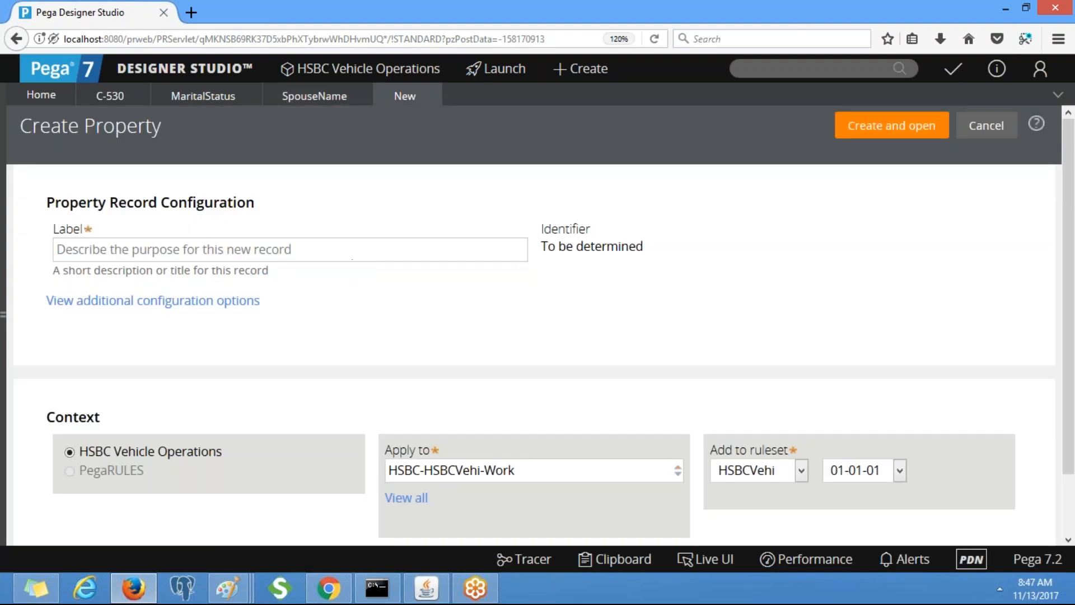
type("Spouse")
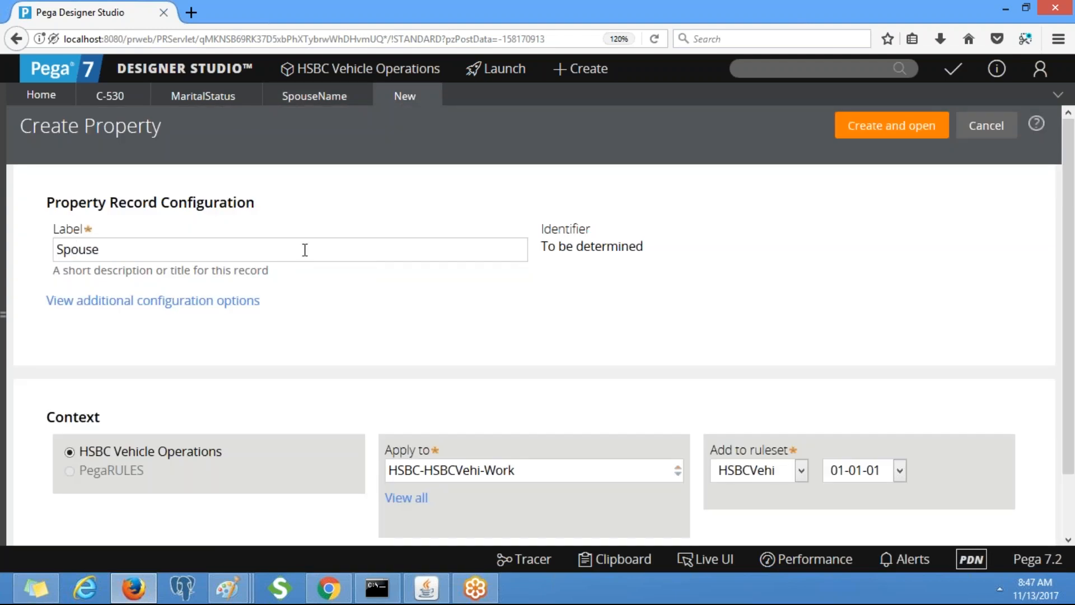
type(" DOB")
left_click(844, 136)
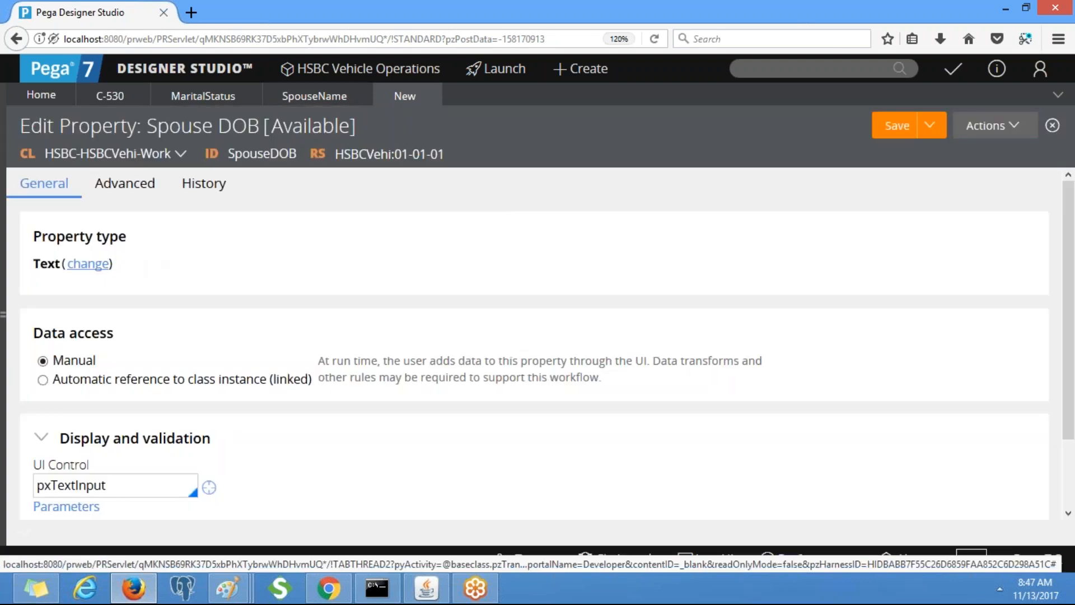
Step: Change the Spouse DOB property type to Date, review its display settings, and save the record
left_click(89, 264)
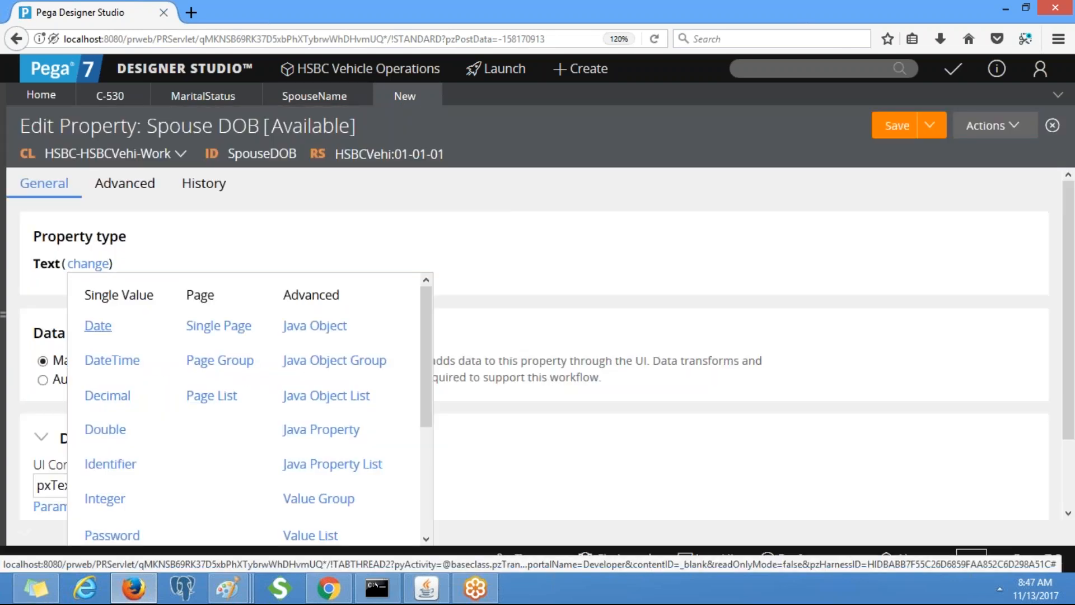
left_click(98, 326)
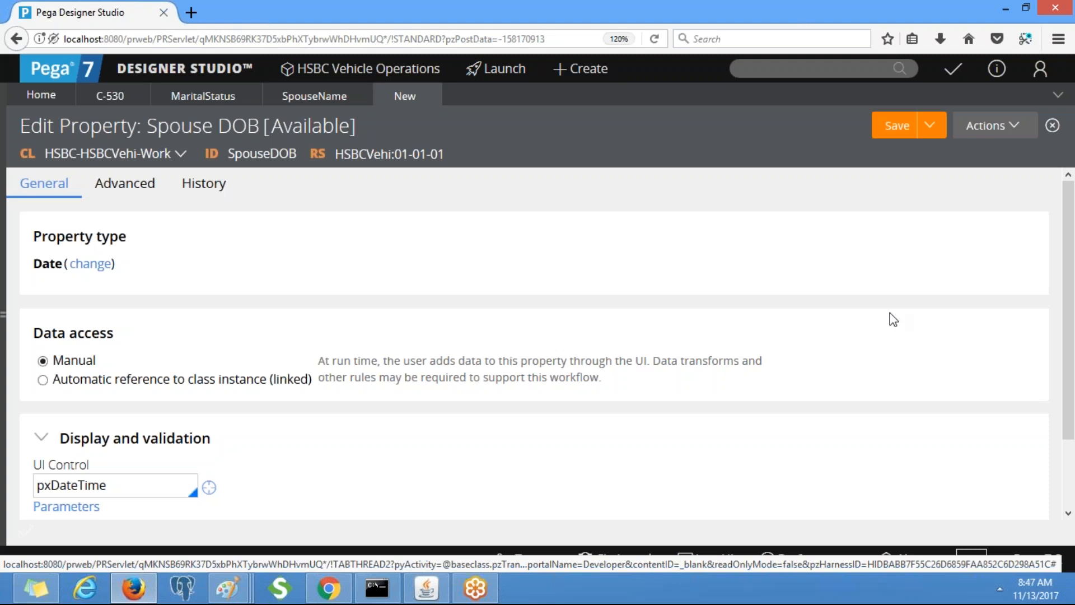
scroll(1071, 286, "down", 2)
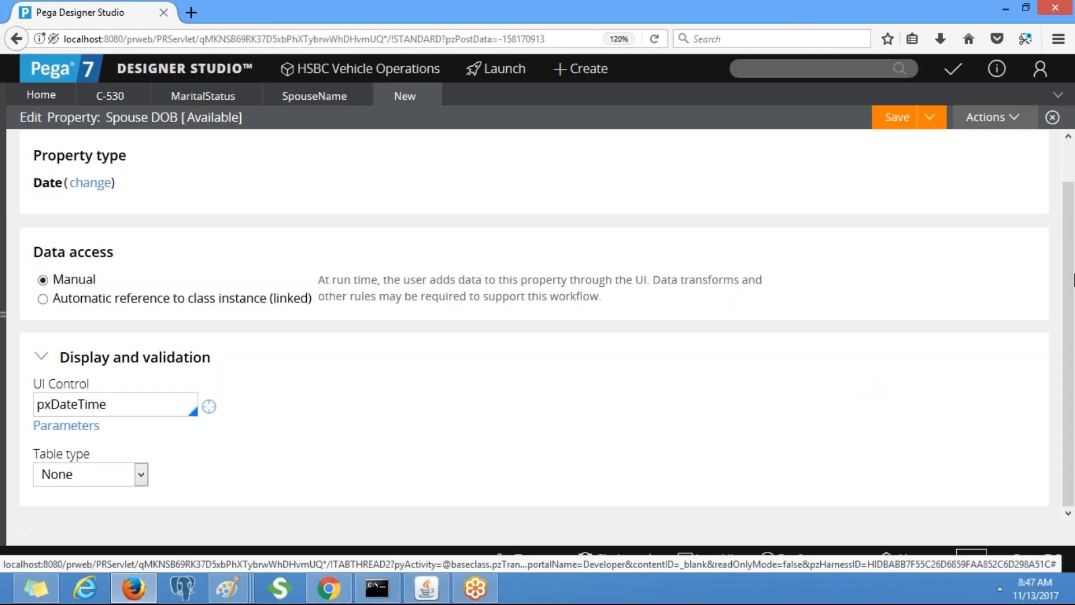
left_click_drag(1074, 282, 1074, 214)
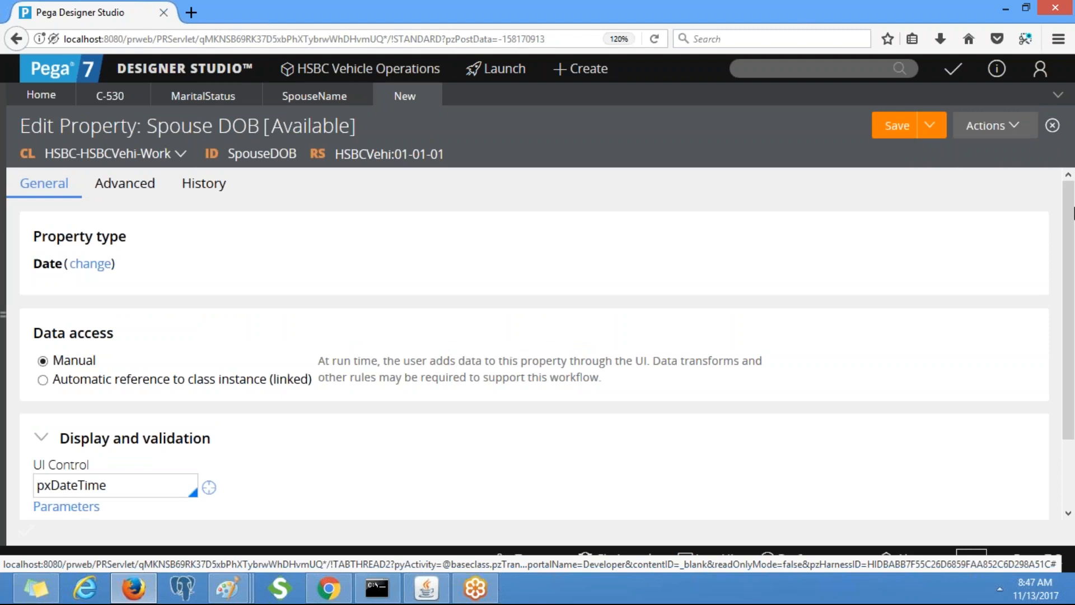
left_click(892, 127)
Step: Create a property labelled Spouse Age in HSBC-HSBCVehi-Work, set its type to Integer, and save it
left_click(983, 127)
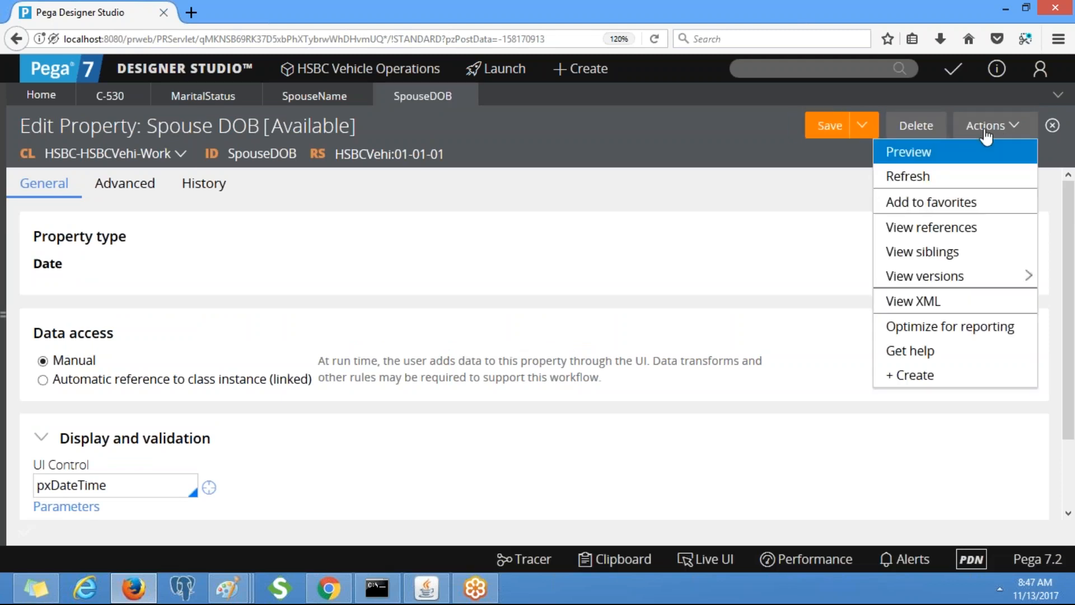
left_click(915, 377)
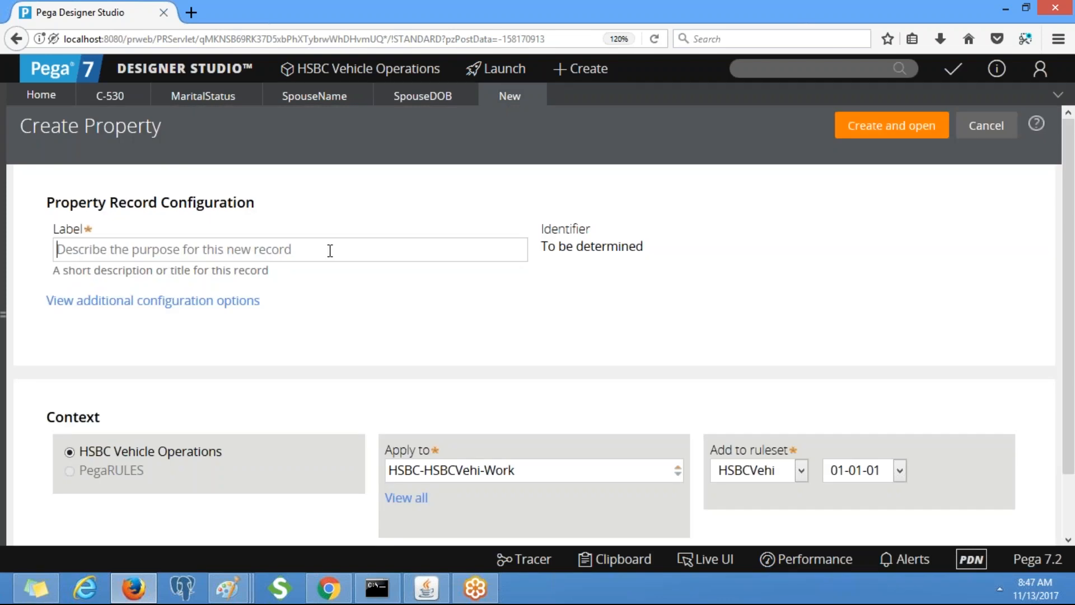
type("Spouse Age")
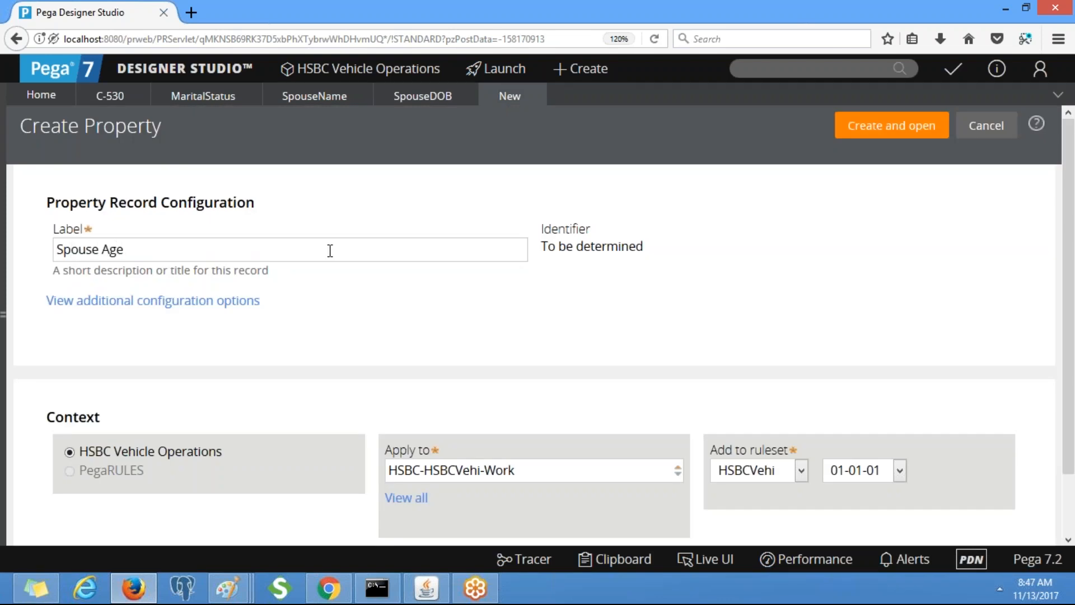
left_click(872, 136)
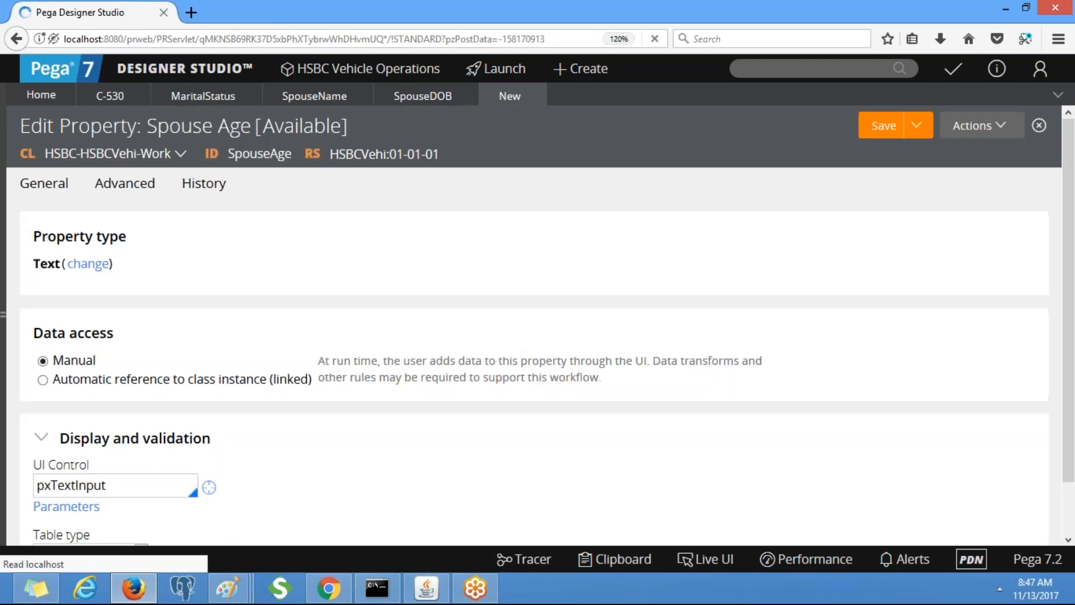
left_click(88, 263)
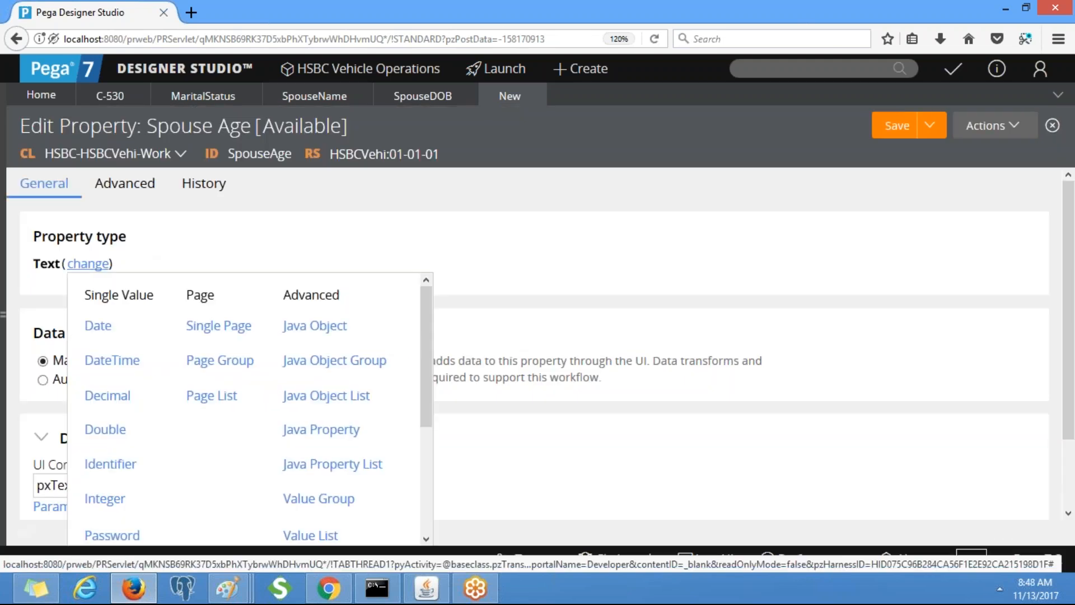
left_click(105, 498)
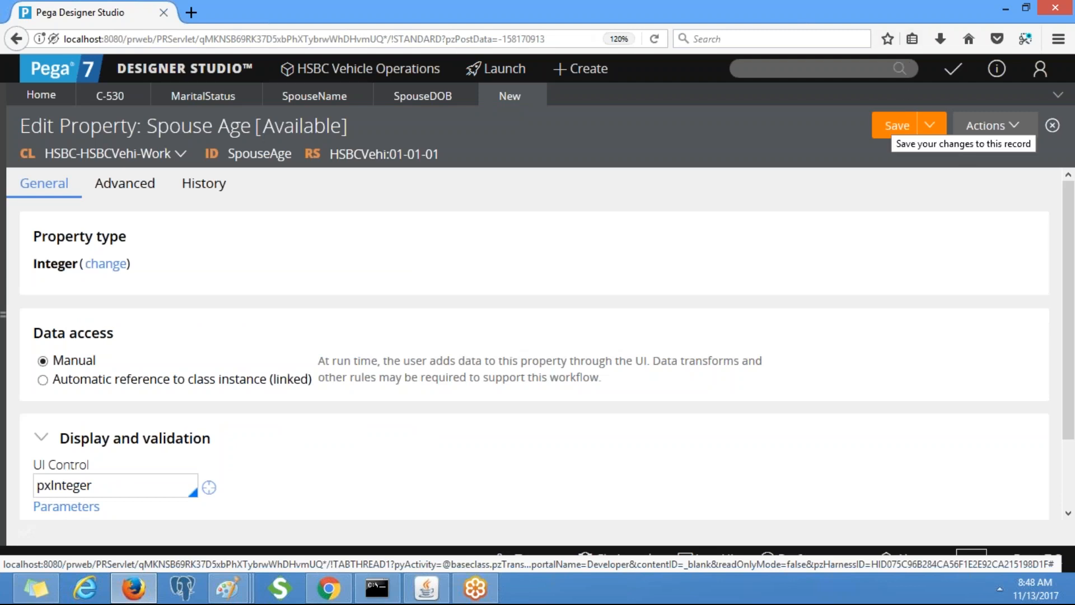
left_click(897, 126)
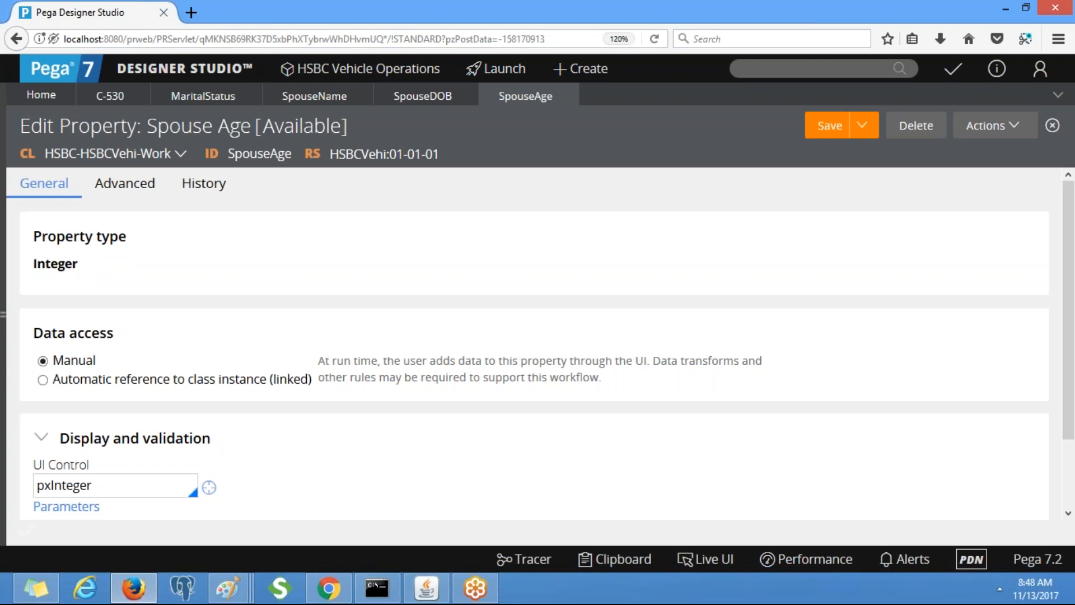
Step: Start creating another property from the Spouse Age record
left_click(1018, 128)
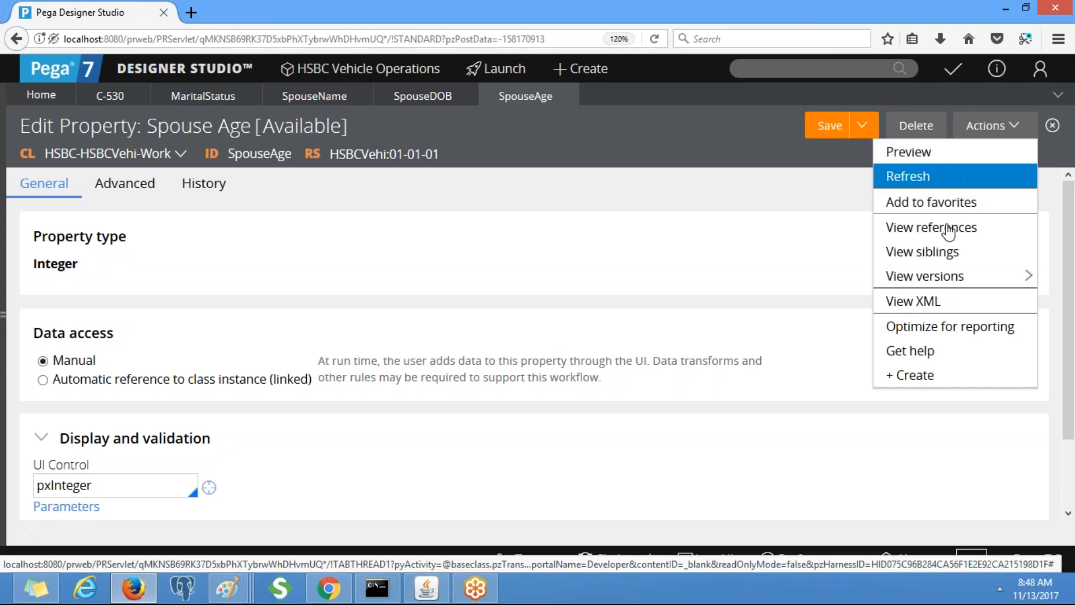
Step: Create and save a text property labelled Spouse Occupation in the HSBC-HSBCVehi-Work class, using ruleset HSBCVehi 01-01-01
left_click(925, 376)
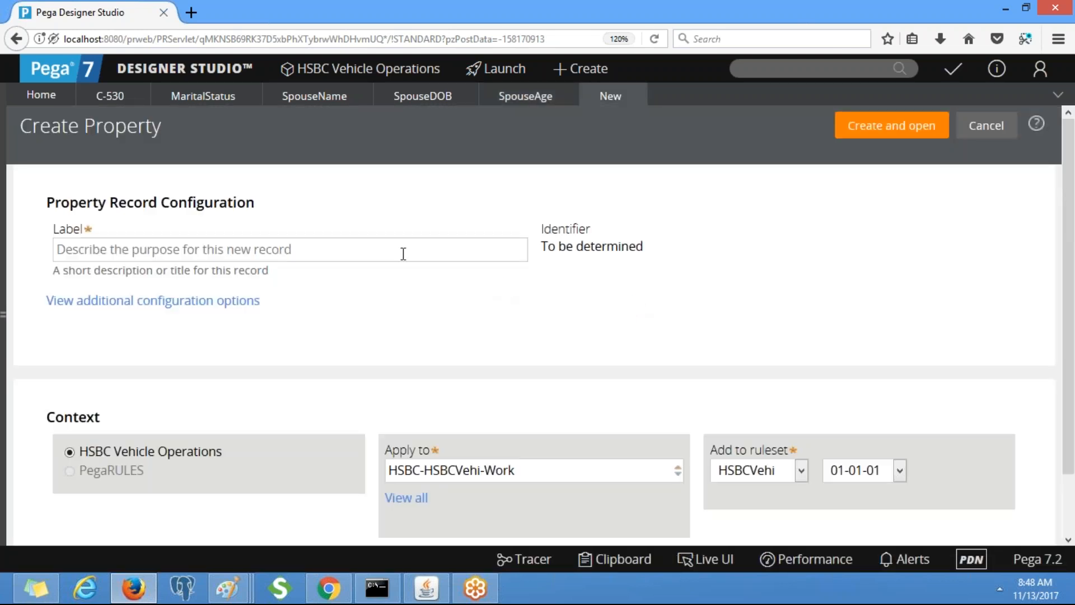
type("SPo")
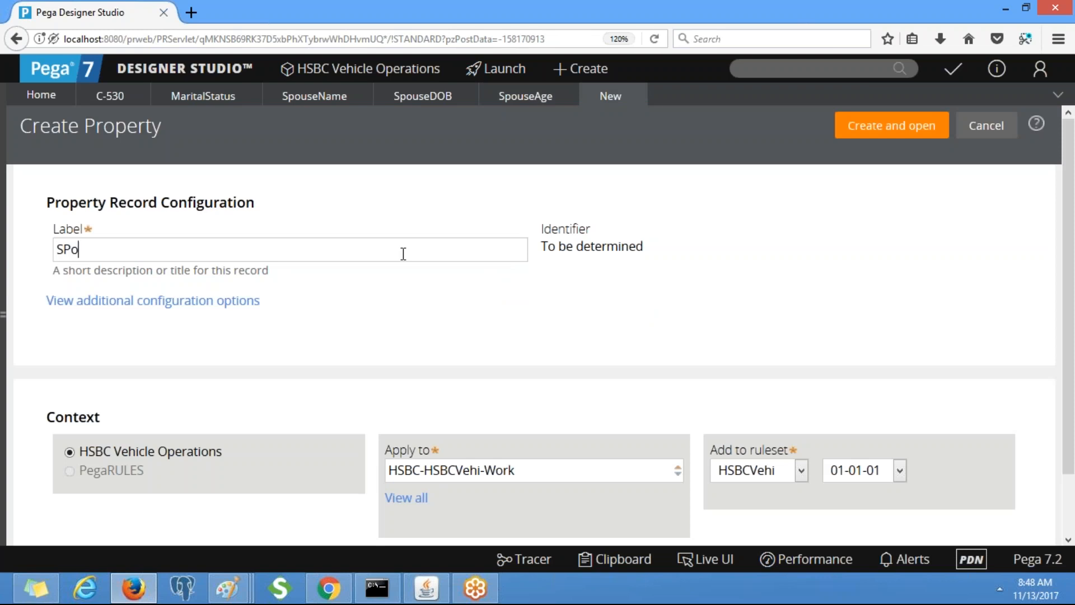
key("BackSpace")
key("BackSpace")
type("pus")
key("BackSpace")
type("oue")
key("BackSpace")
key("BackSpace")
type("se Occupation")
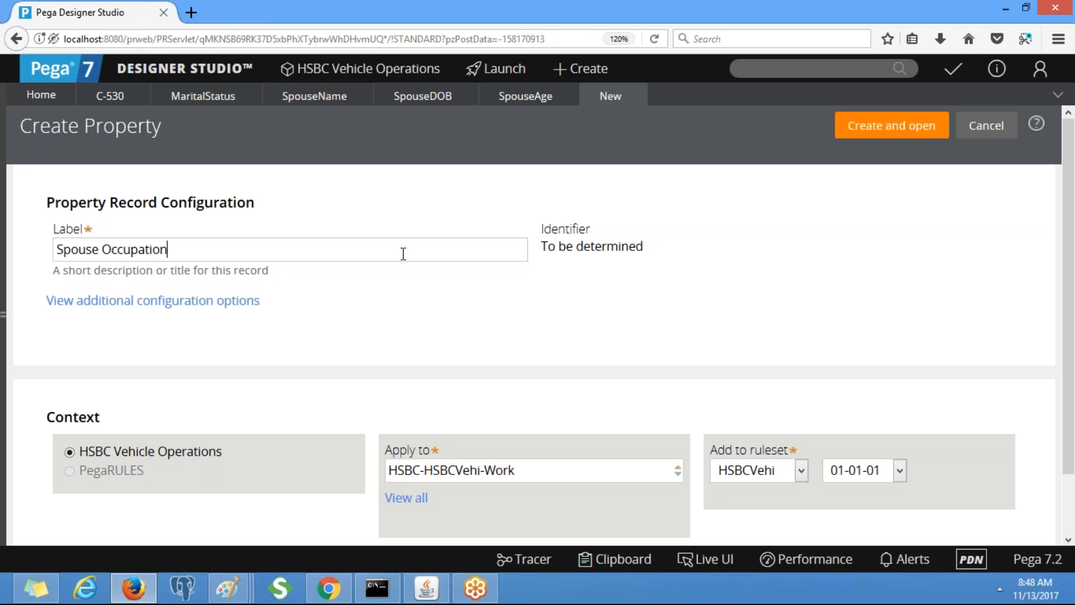
left_click(855, 129)
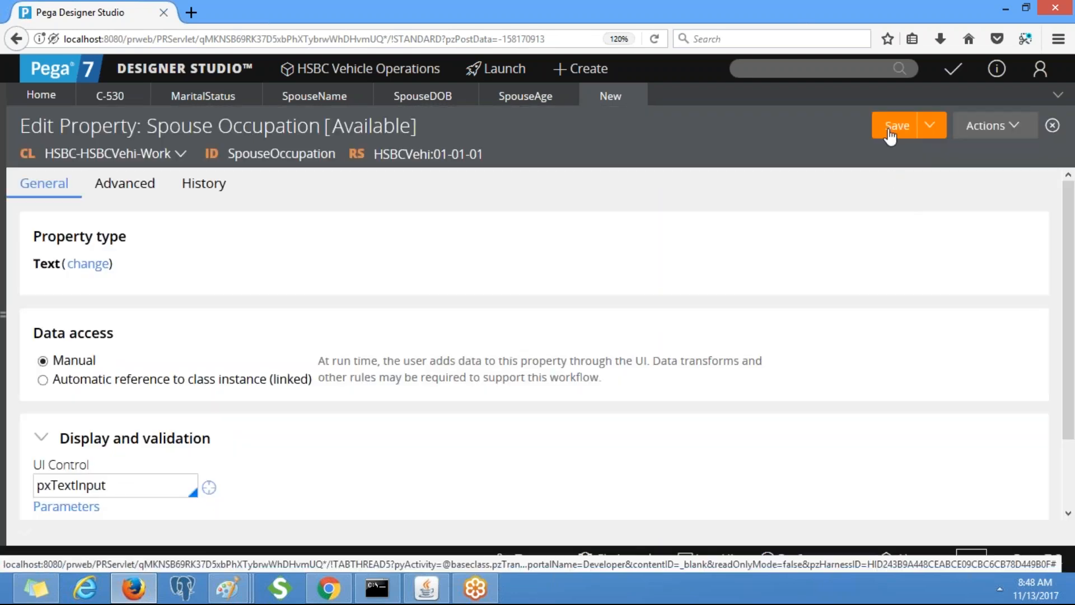
left_click(891, 134)
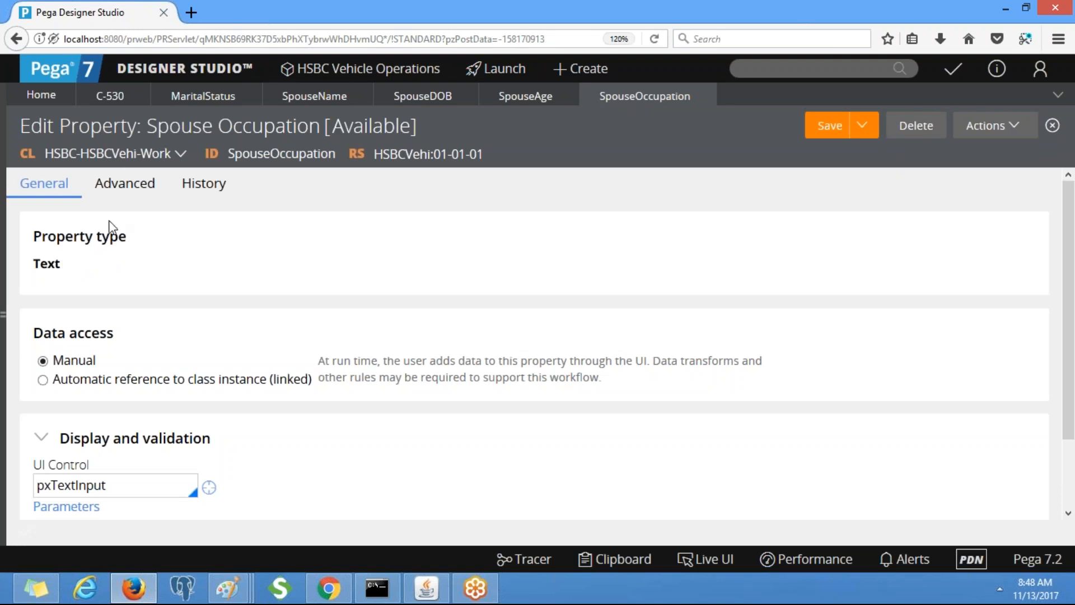
Step: Expand the explorer and bring up the application's HSBC-HSBCVehi-Work class tree
left_click(4, 288)
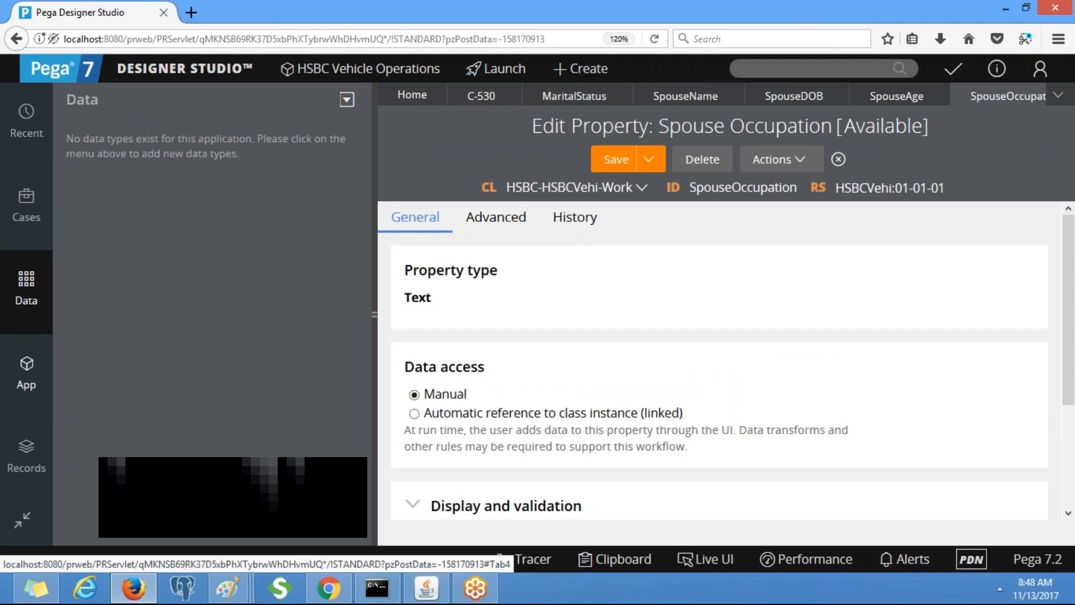
left_click(26, 374)
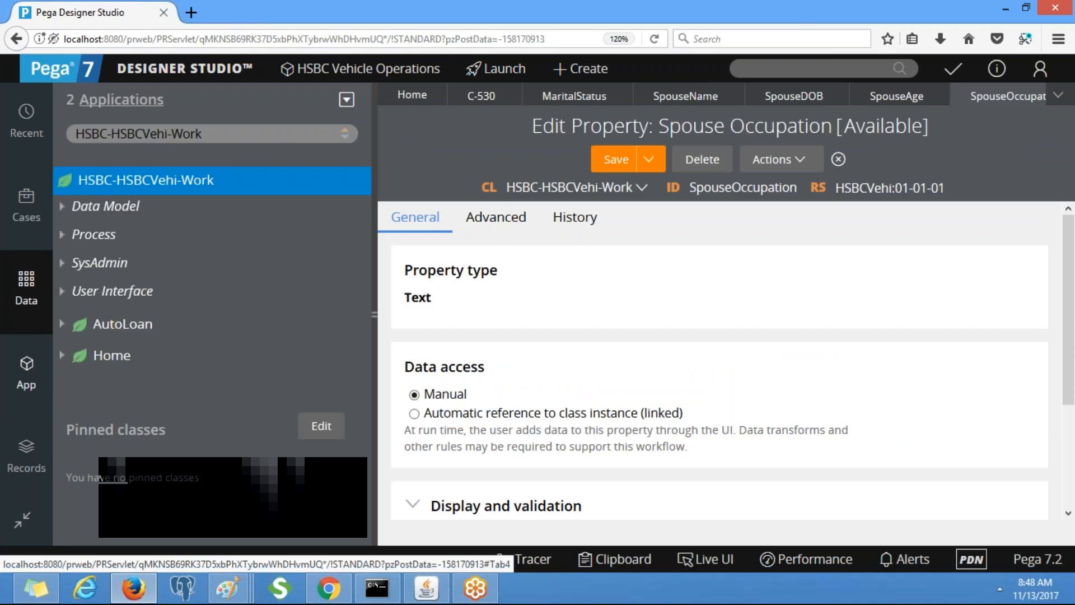
right_click(164, 189)
left_click(133, 373)
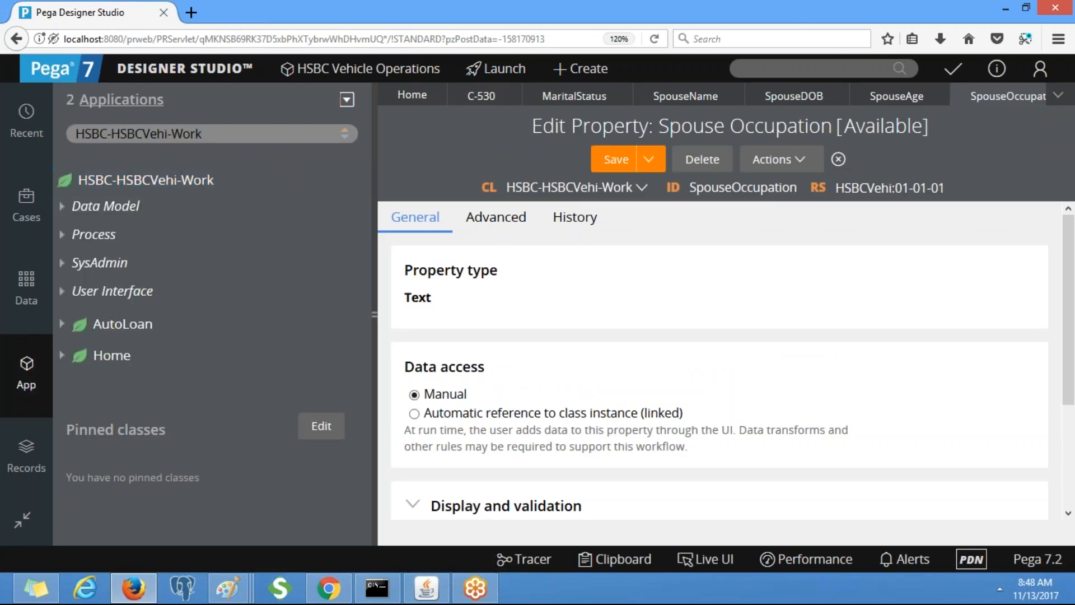
Step: Close the SpouseName, SpouseDOB, SpouseAge, SpouseOccupation, MaritalStatus and C-530 records, leaving only Home open
left_click(727, 97)
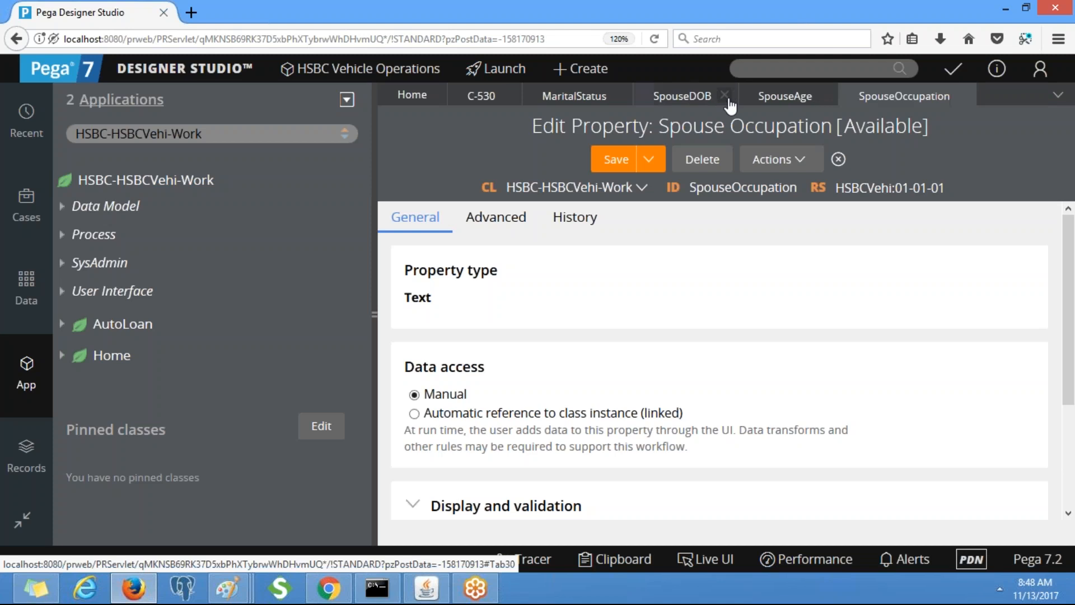
left_click(727, 96)
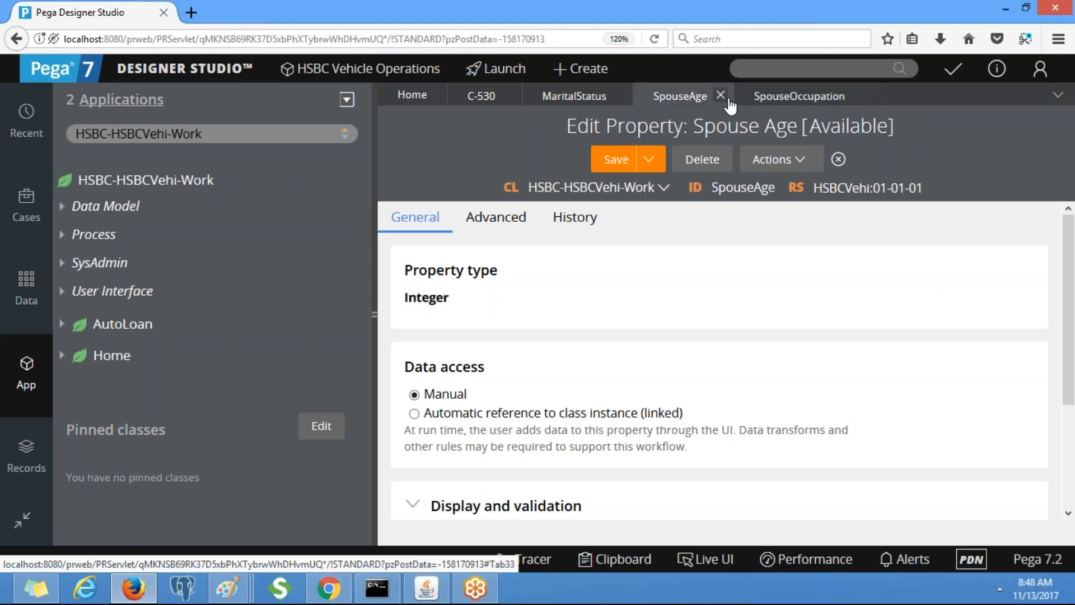
left_click(721, 95)
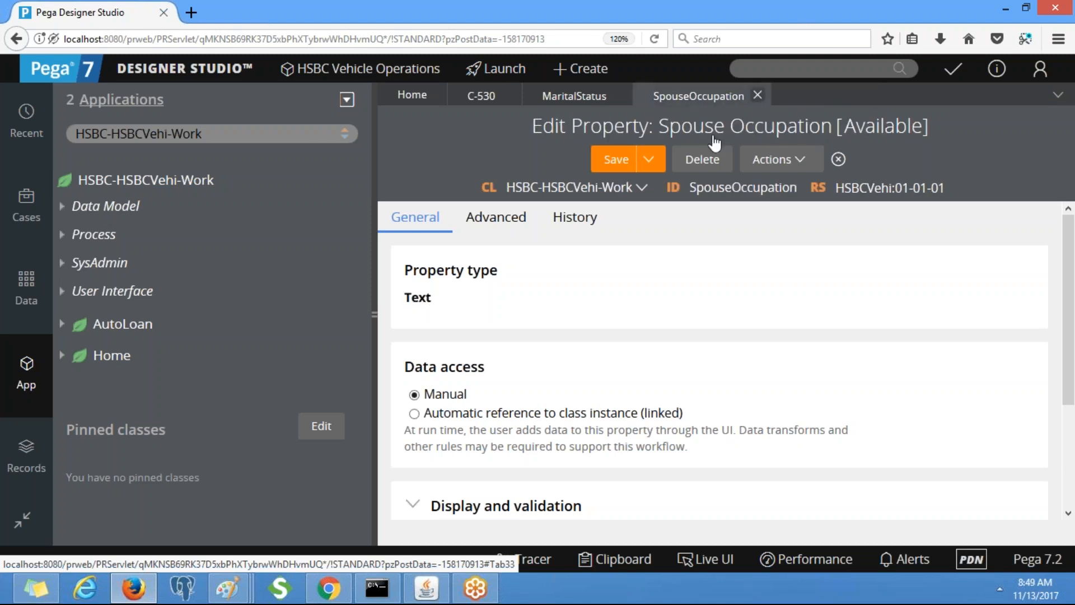
left_click(760, 96)
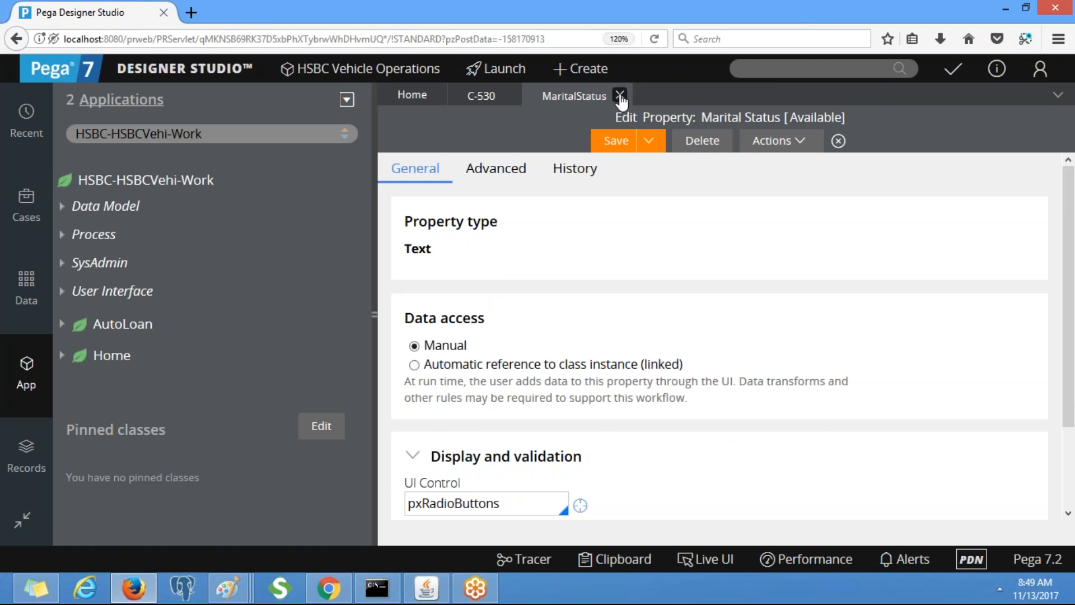
left_click(620, 95)
left_click(507, 96)
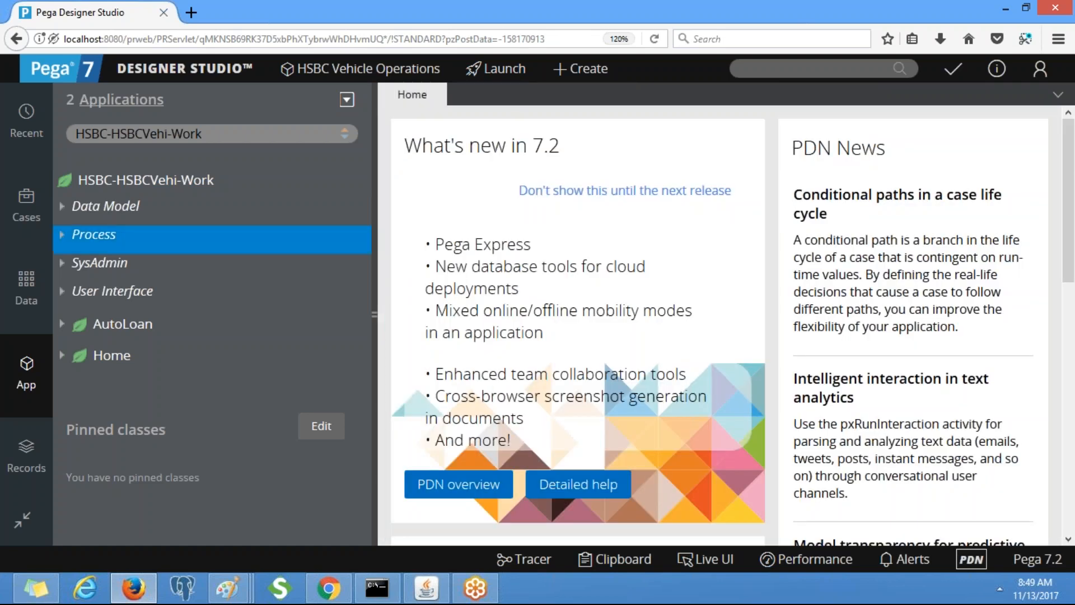
Step: Open the CustomerDetails section from the User Interface rules of the HSBC-HSBCVehi-Work class
left_click(63, 291)
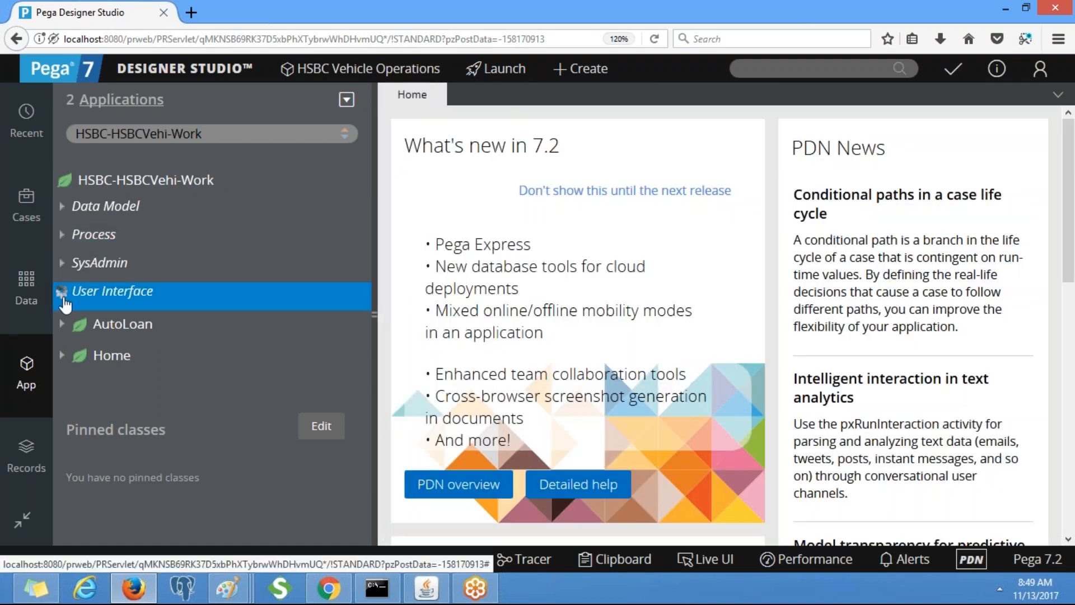
left_click(79, 319)
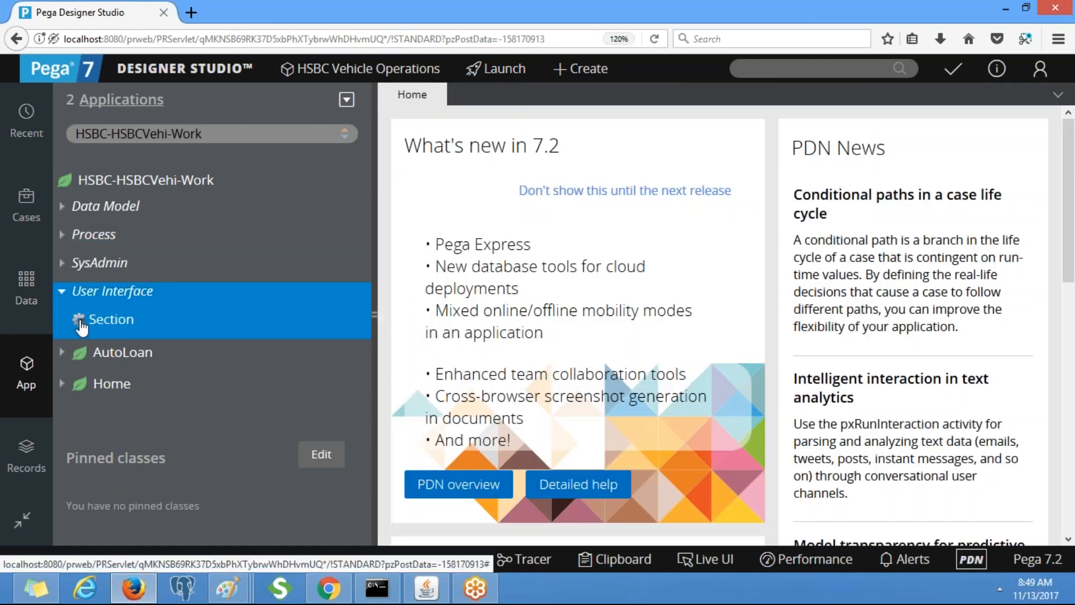
left_click(213, 352)
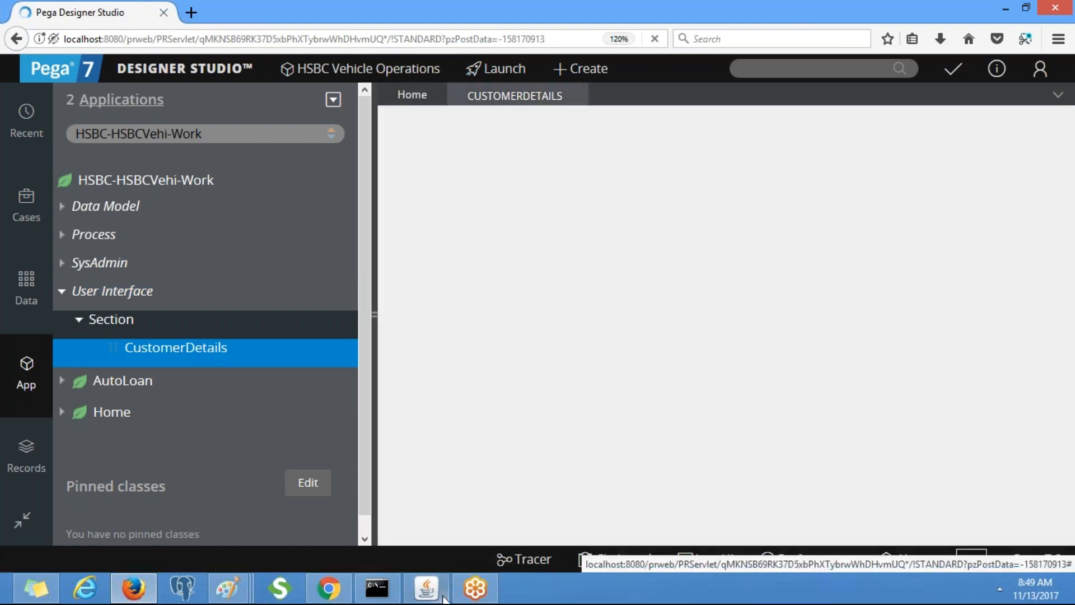
Step: Switch to the Paint scenario notes and add the line "2) Use above properties in the section" below item 1
mouse_move(237, 578)
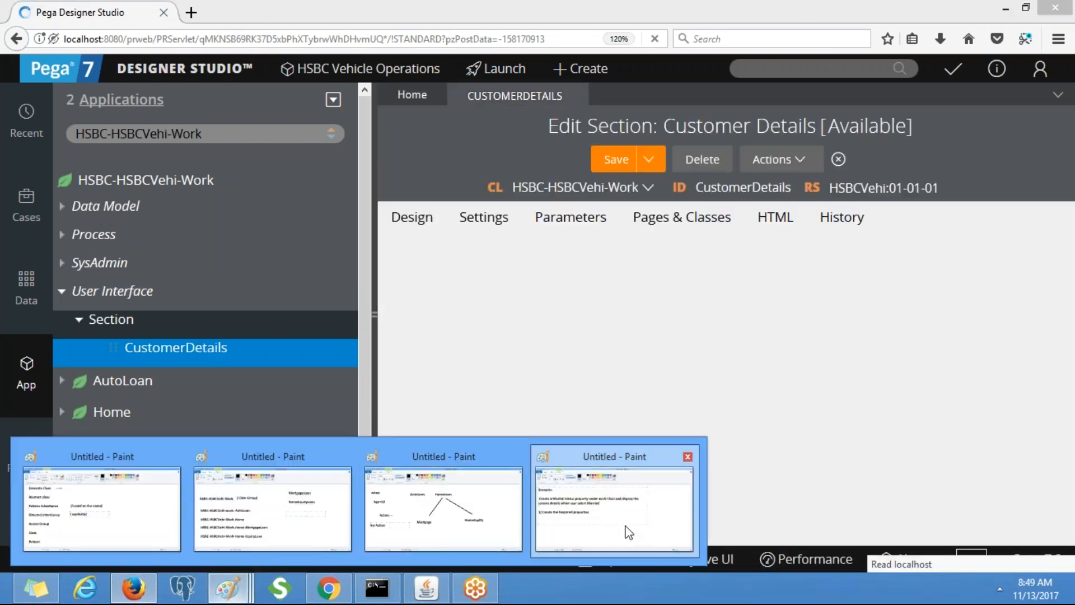
left_click(629, 530)
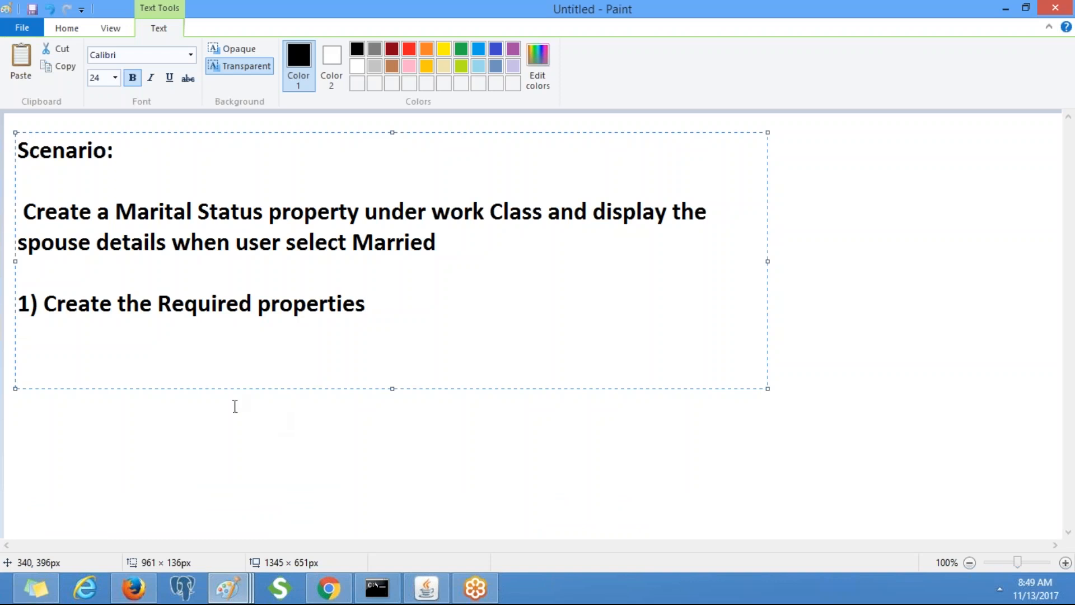
key("Return")
key("Return")
type("2) ")
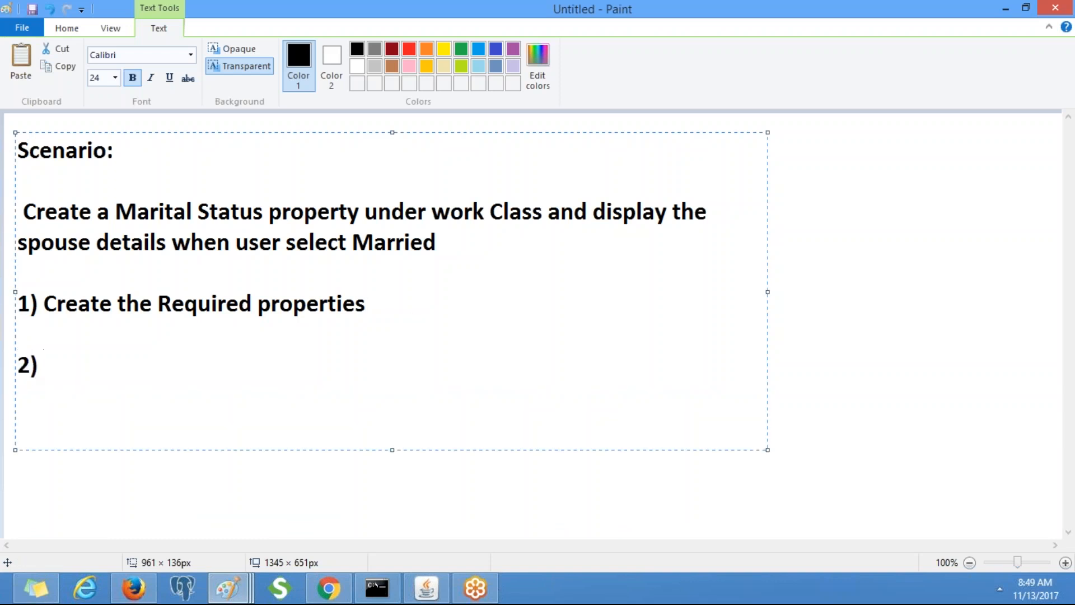
type("Ue")
key("BackSpace")
type("se above")
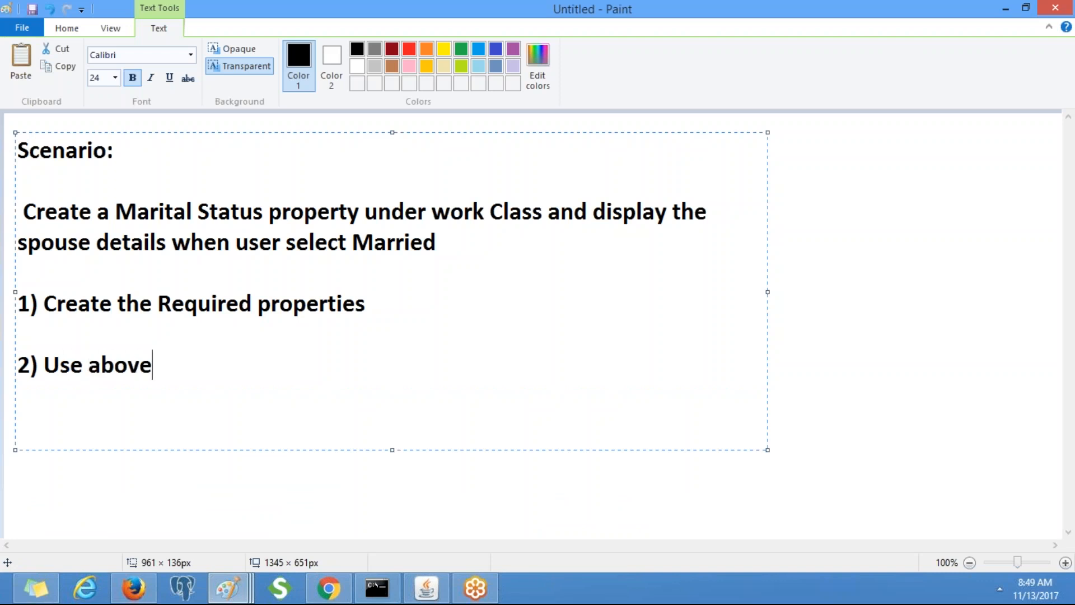
type(" properti")
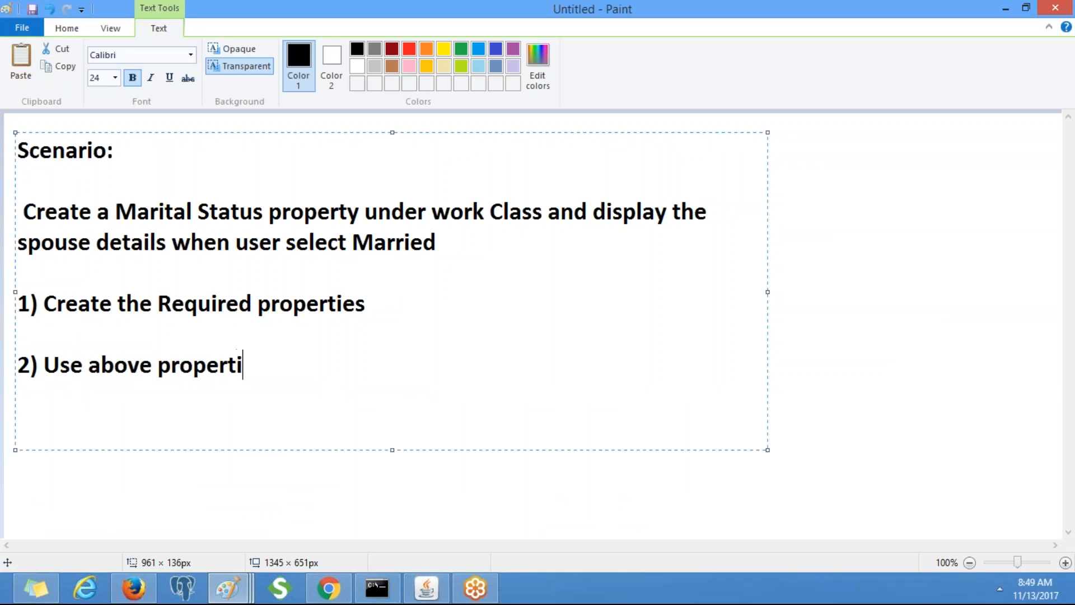
type("es in the se")
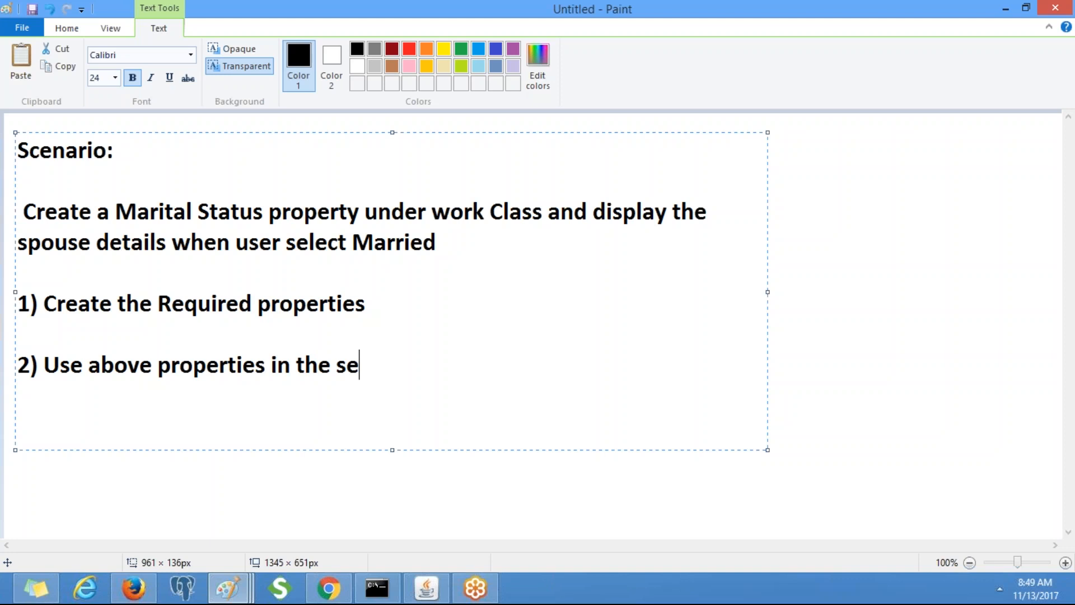
type("ction")
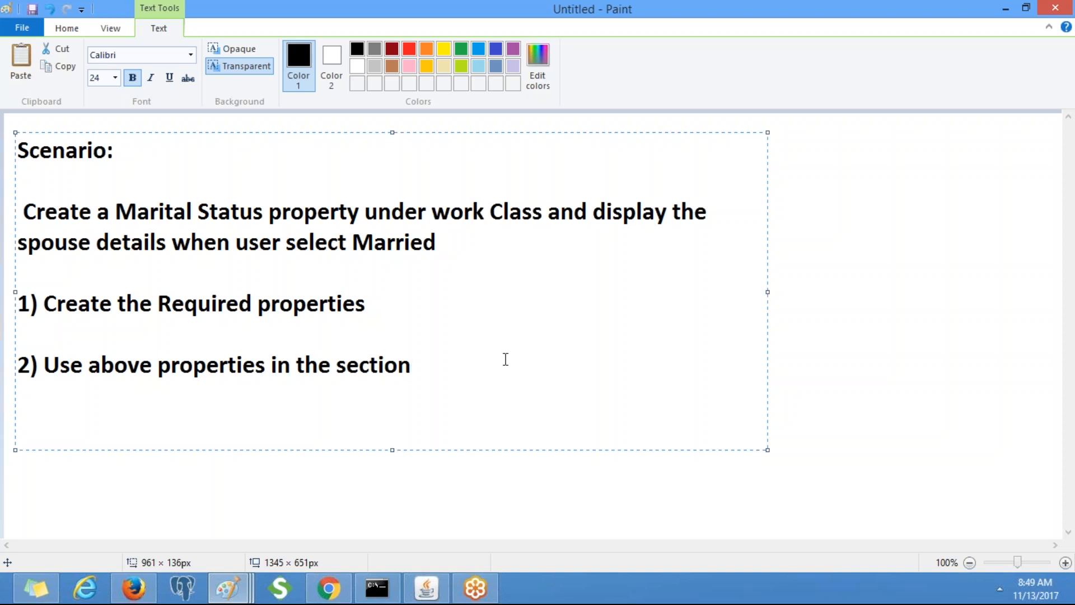
Step: Switch back to the Customer Details section in Pega Designer Studio and collapse the explorer to widen the design area
key("alt+Tab")
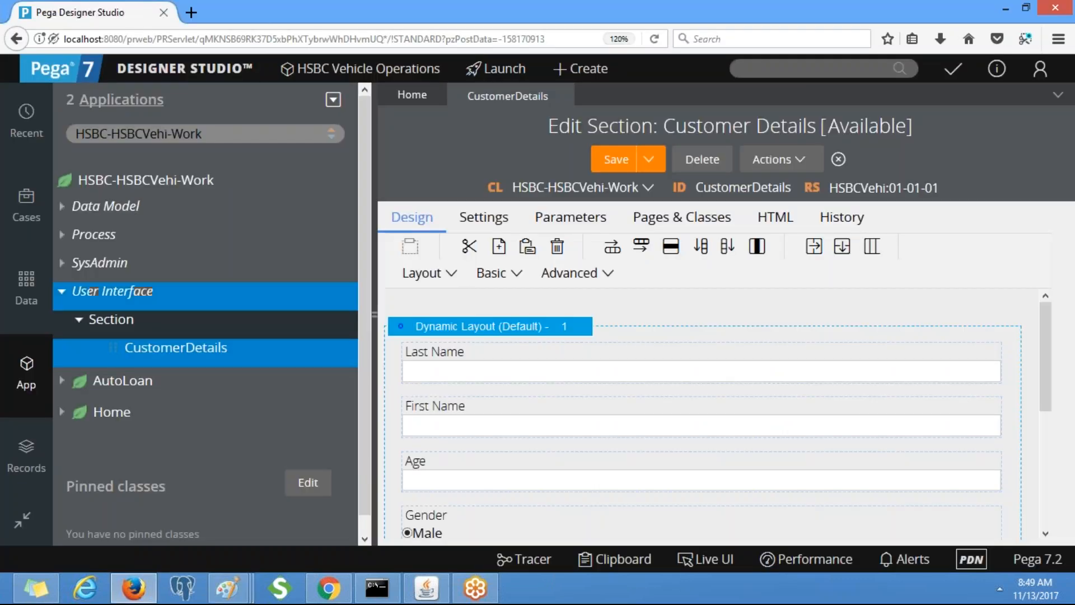
left_click(376, 312)
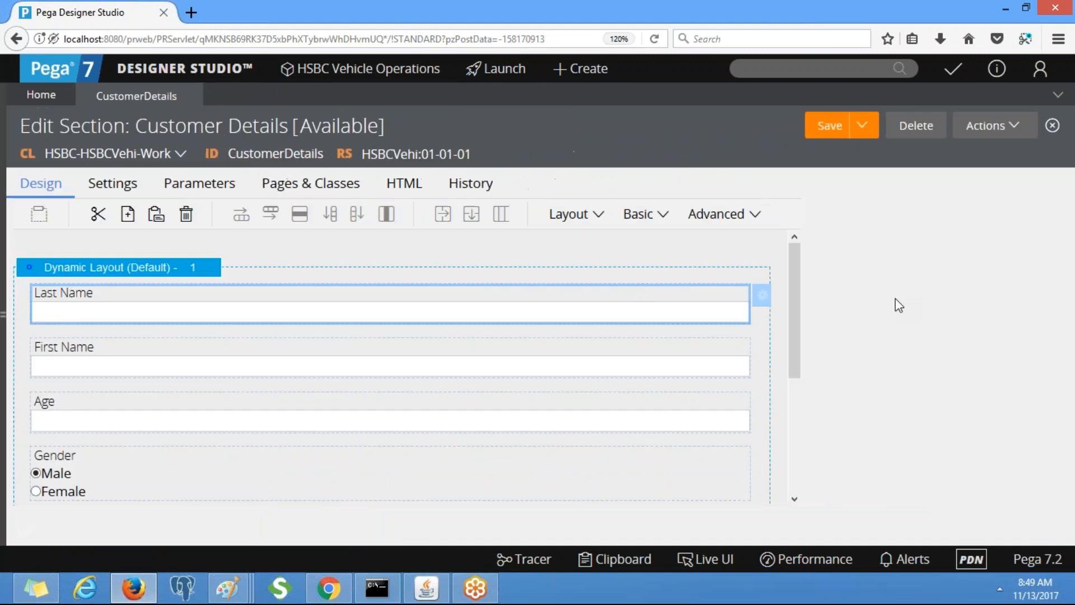
left_click_drag(1052, 305, 1068, 440)
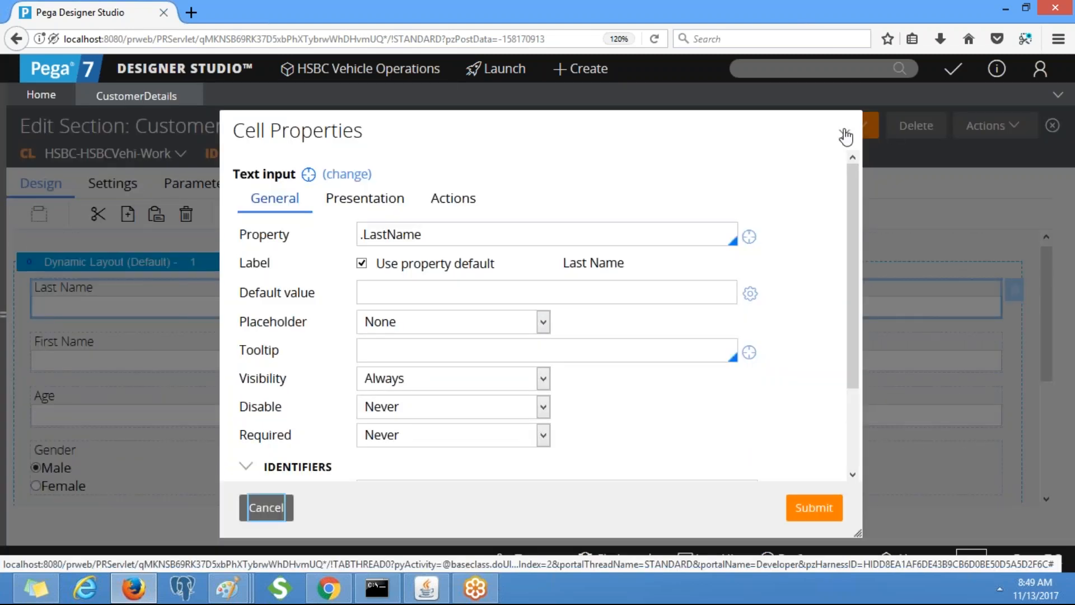
left_click(845, 136)
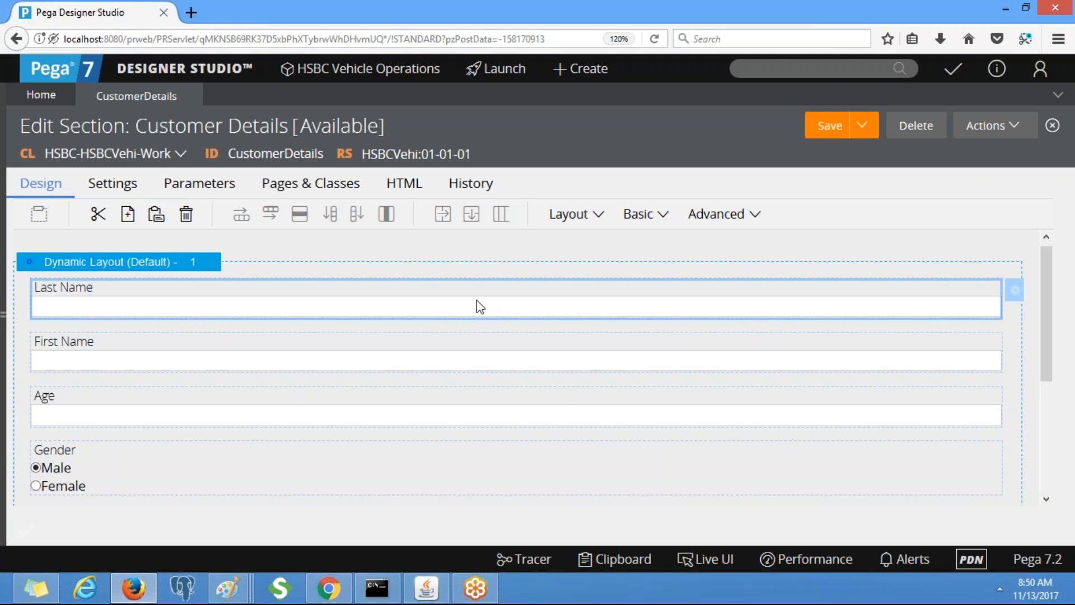
Step: Set the layout format of the Customer Details section's dynamic layout to Inline grid double
left_click(162, 264)
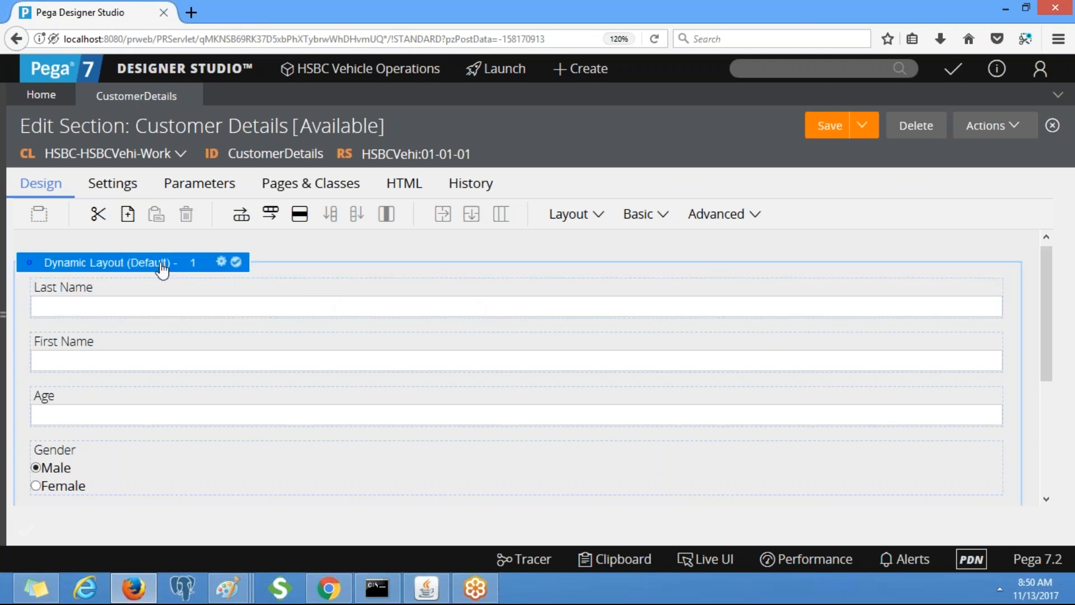
left_click(222, 263)
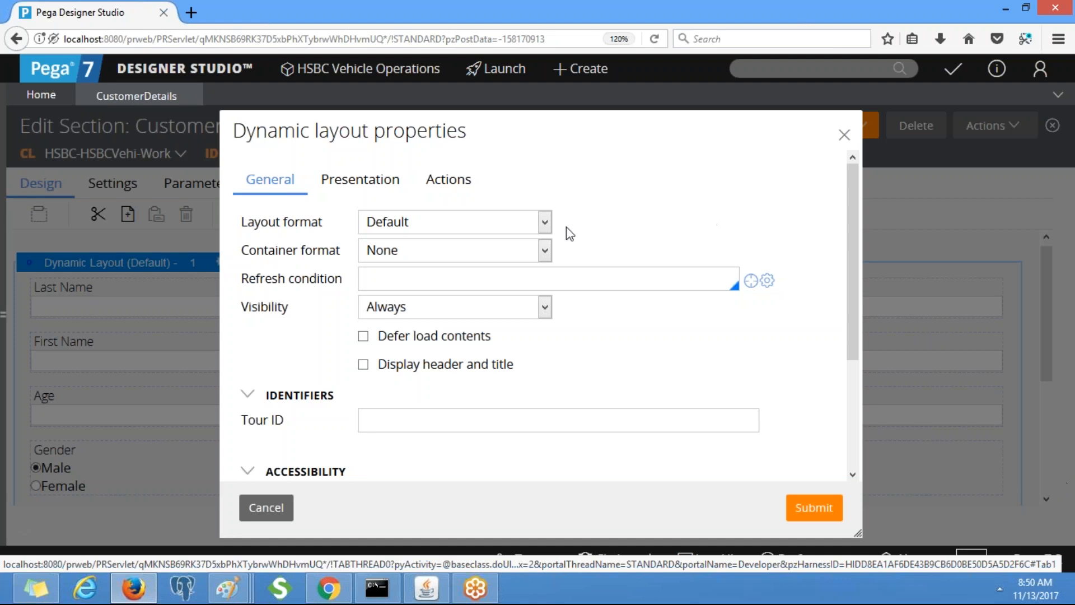
left_click(546, 224)
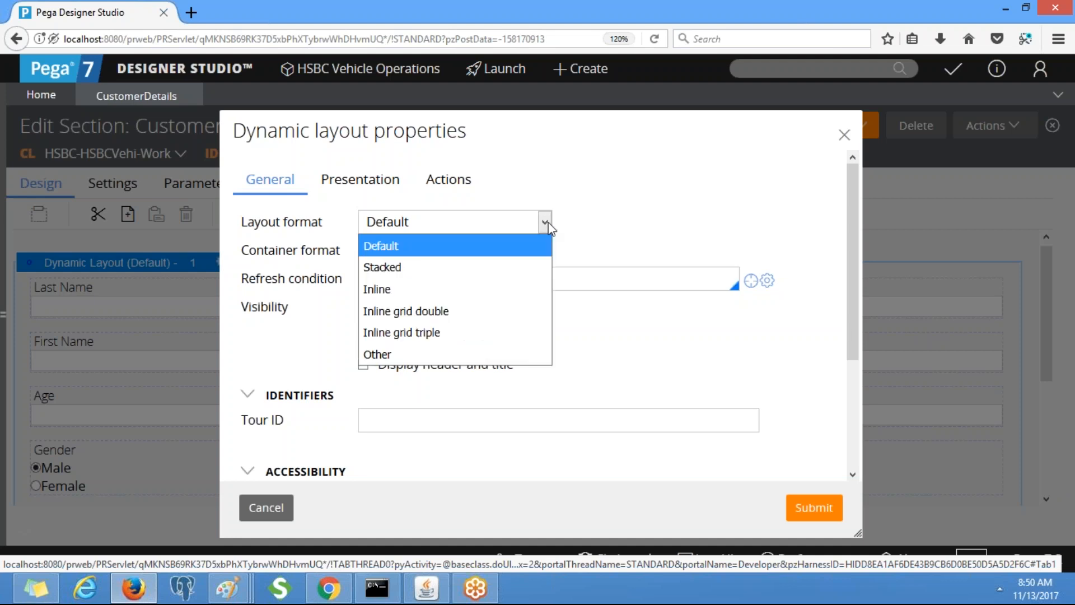
left_click(475, 314)
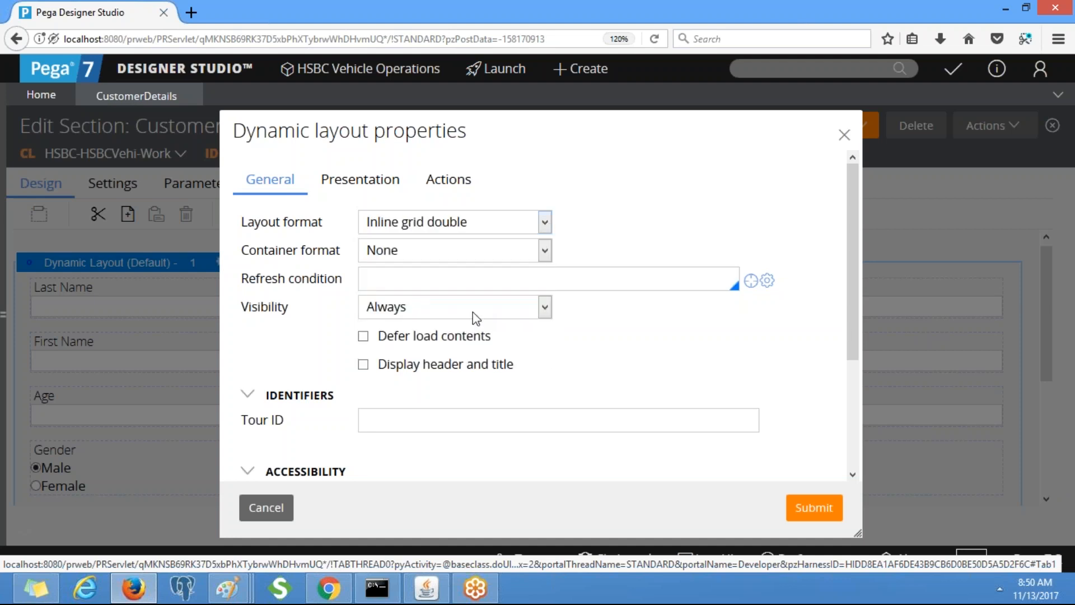
left_click(813, 509)
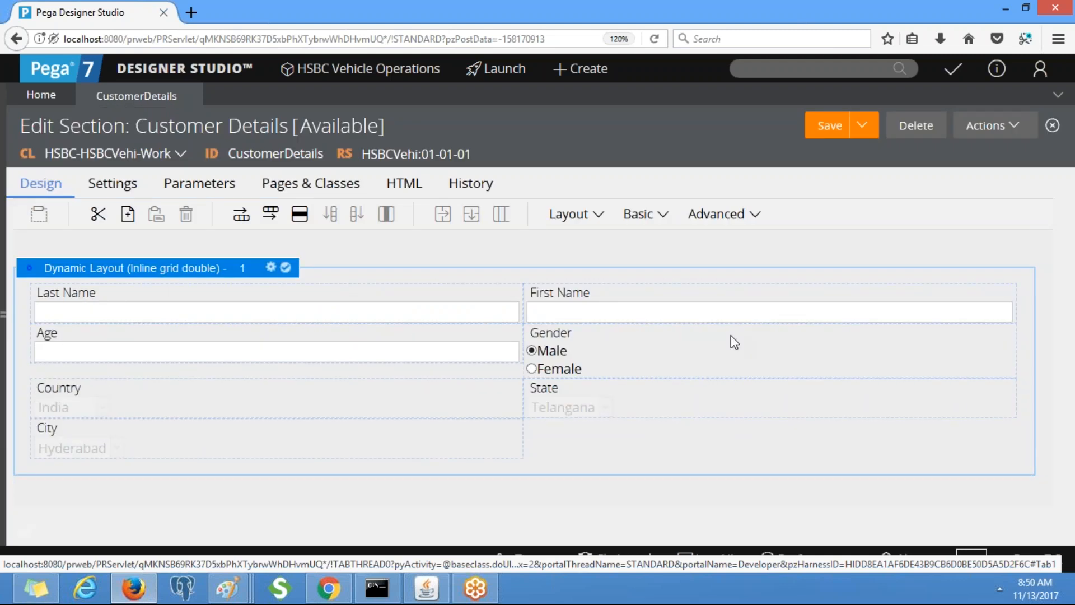
Step: Change the Customer Details section's dynamic layout format to Inline grid triple
left_click(271, 267)
left_click(546, 225)
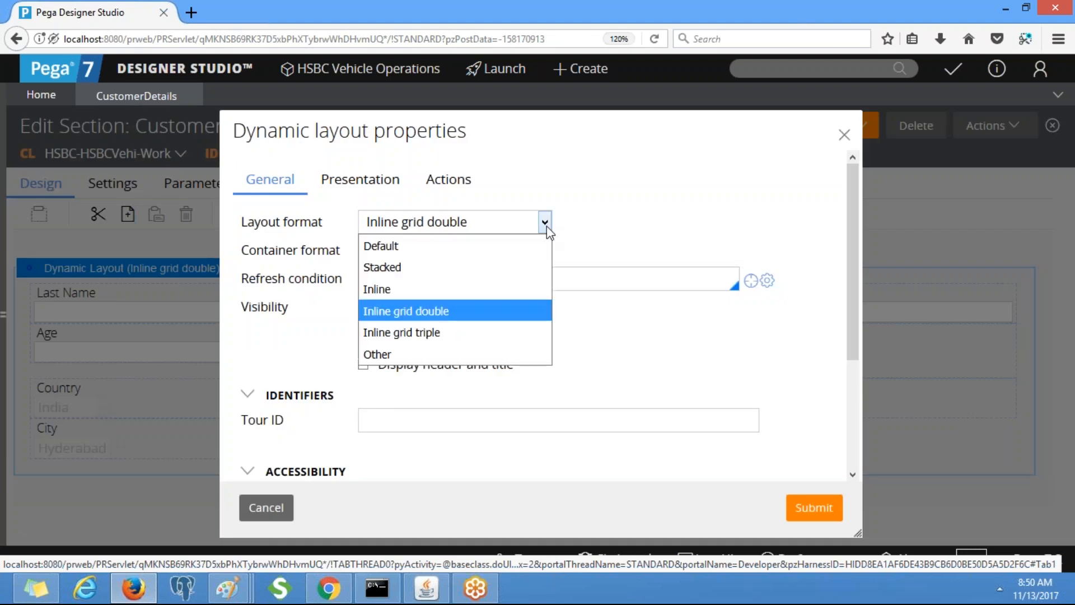
left_click(453, 334)
left_click(813, 507)
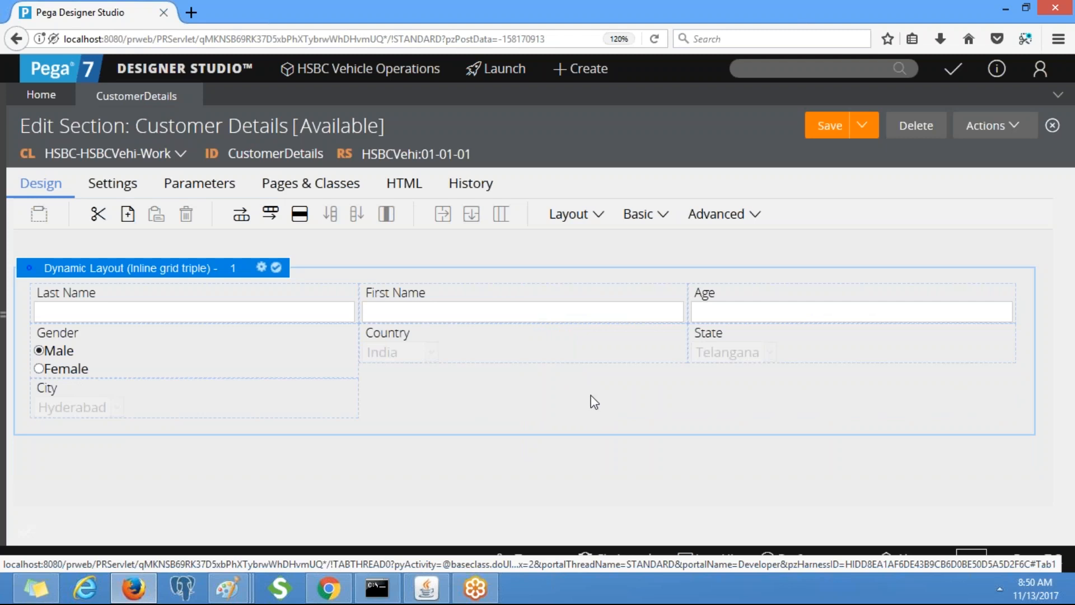
Step: Set the layout format of the Customer Details section's dynamic layout back to Inline grid double
left_click(262, 268)
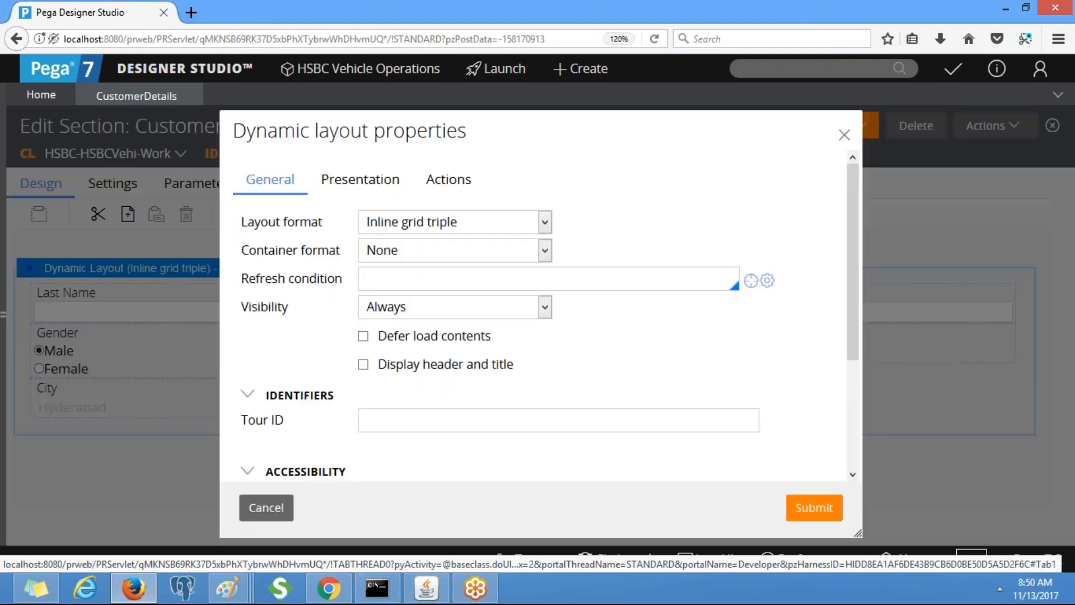
left_click(543, 222)
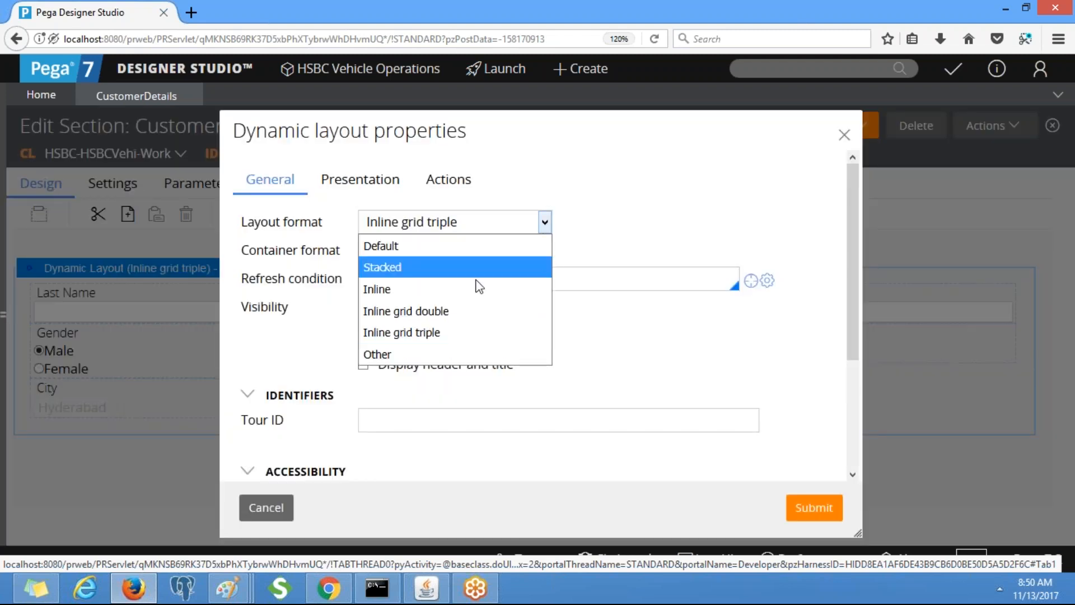
left_click(456, 307)
left_click(806, 507)
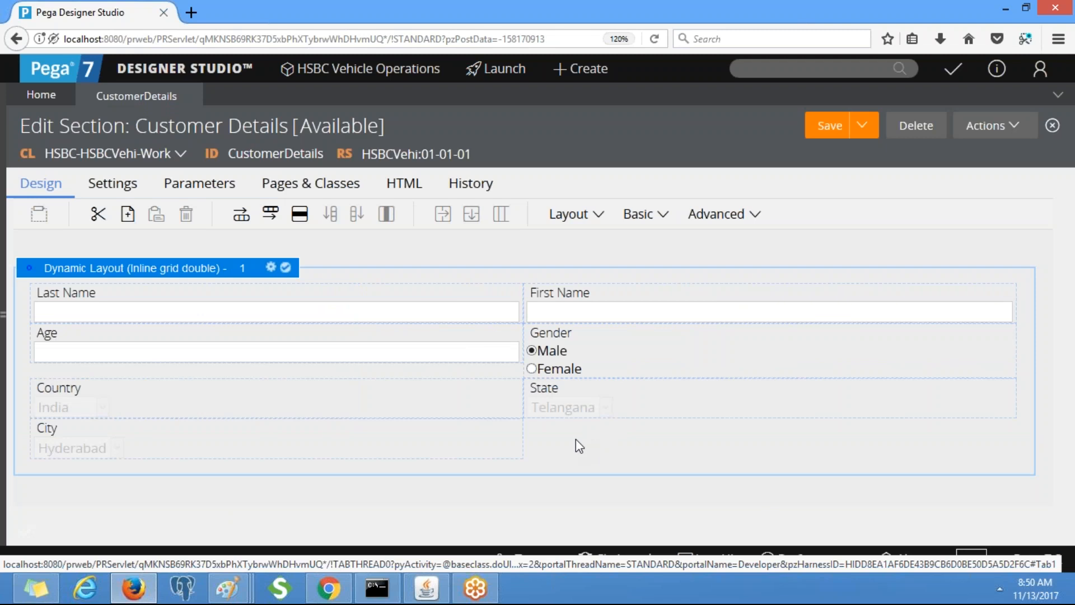
Step: Expand the explorer and open the MaritalStatus property from the HSBC-HSBCVehi-Work data model
left_click(5, 308)
left_click(20, 310)
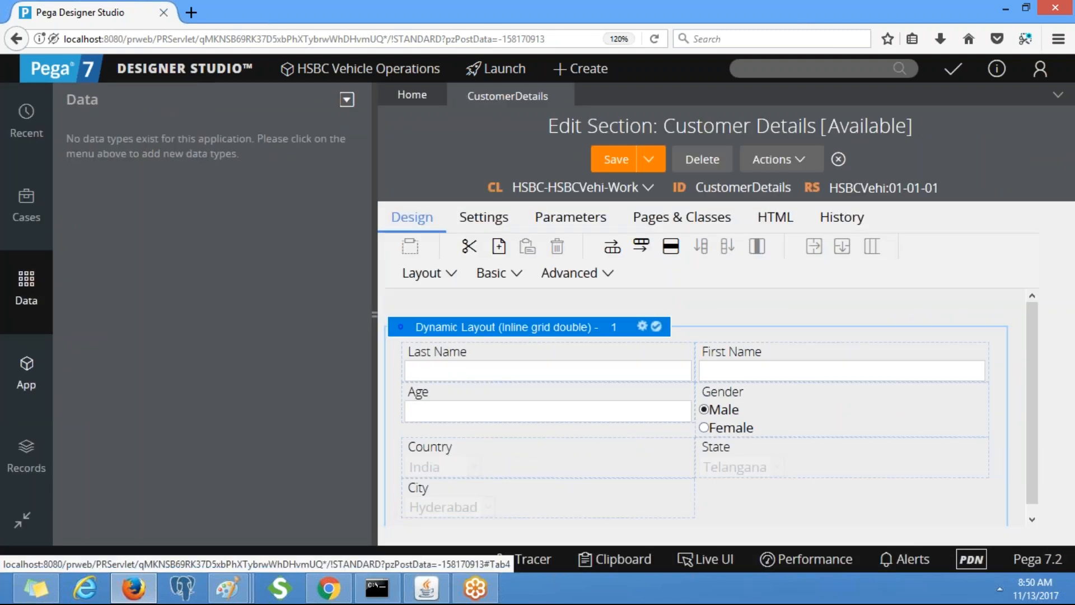
left_click(25, 372)
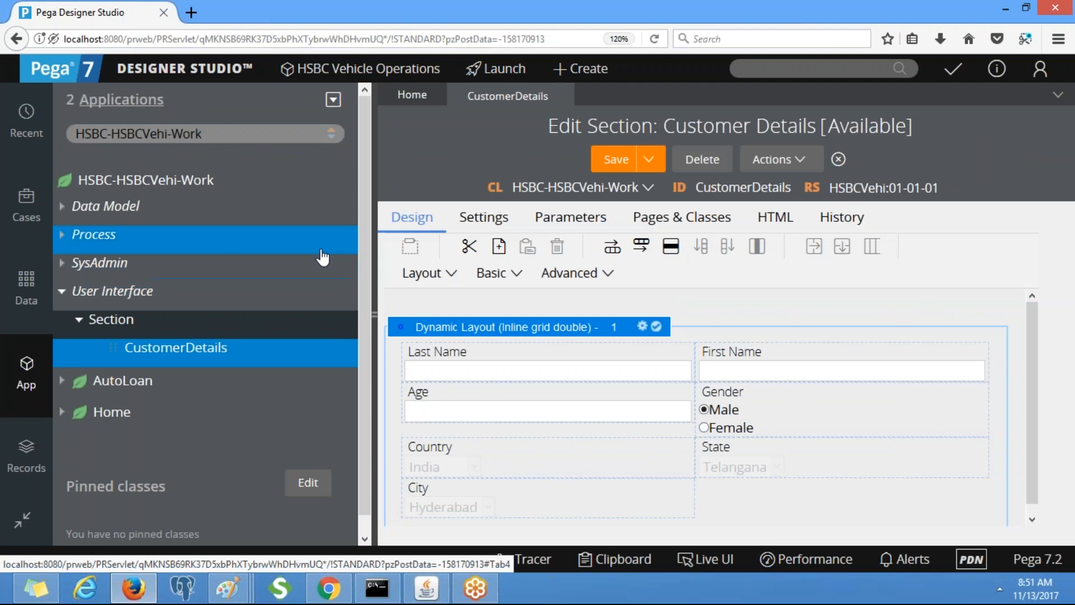
left_click(63, 208)
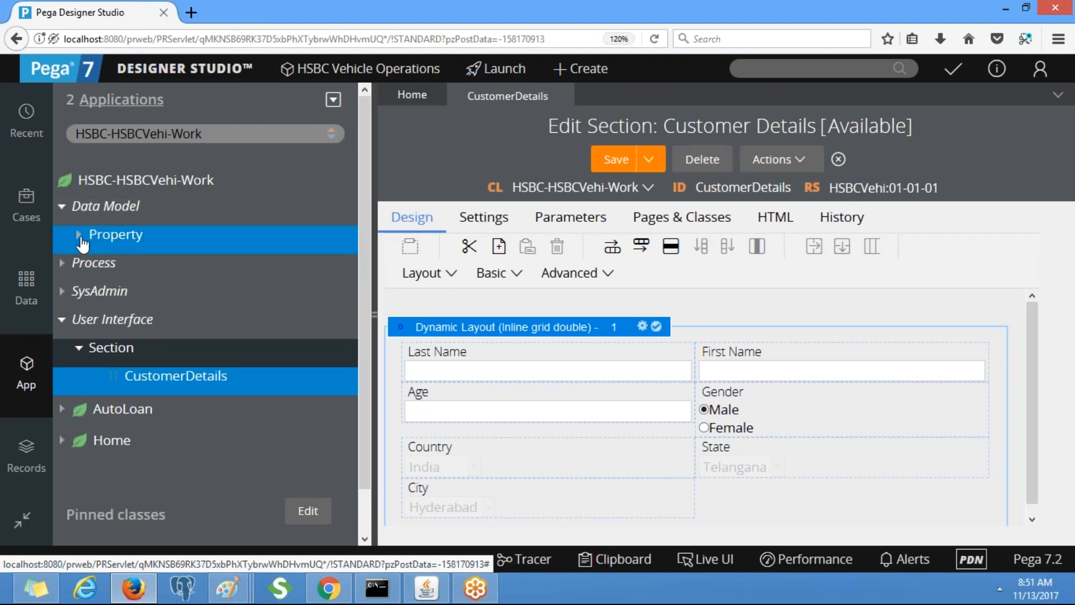
left_click(78, 234)
left_click_drag(360, 252, 360, 367)
left_click(180, 227)
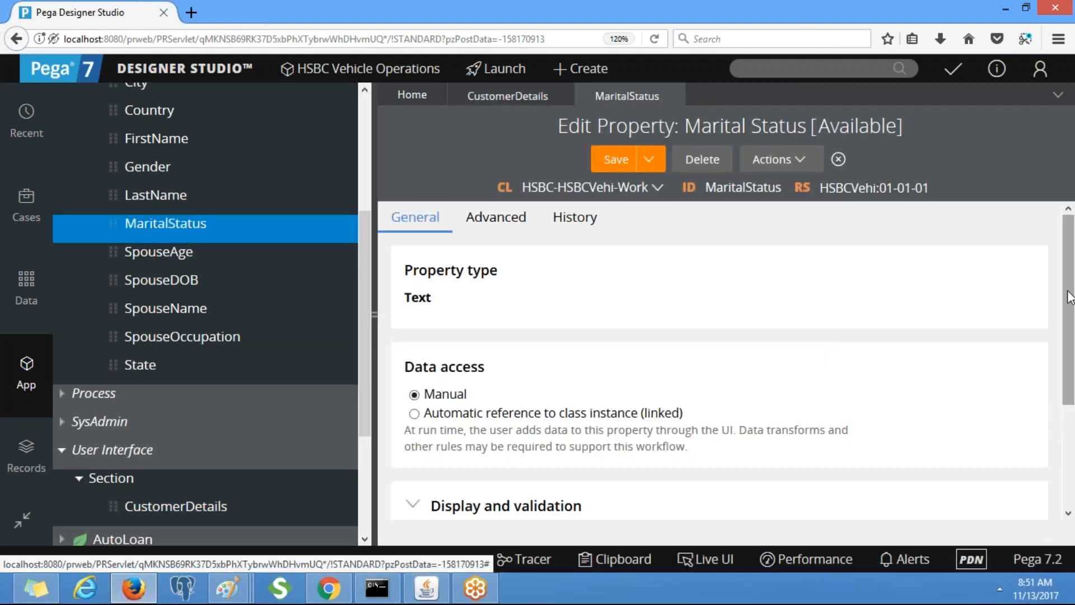
Step: Give the MaritalStatus property a Local List table type with the values Married and Single, and save it
scroll(637, 427, "down", 3)
left_click(512, 474)
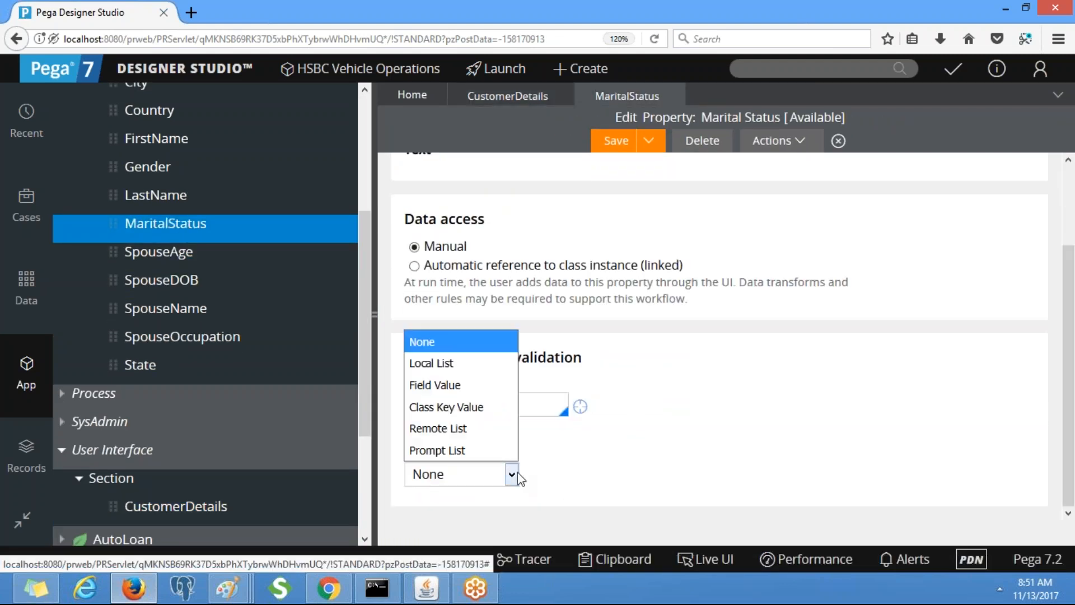
left_click(459, 364)
scroll(867, 447, "down", 2)
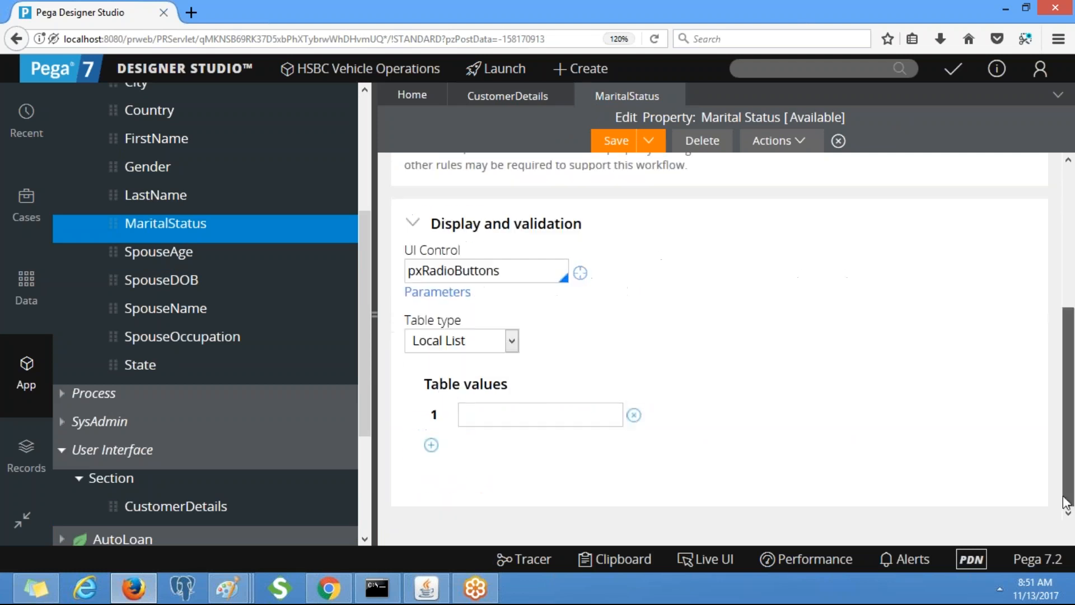
left_click(556, 416)
type("Married")
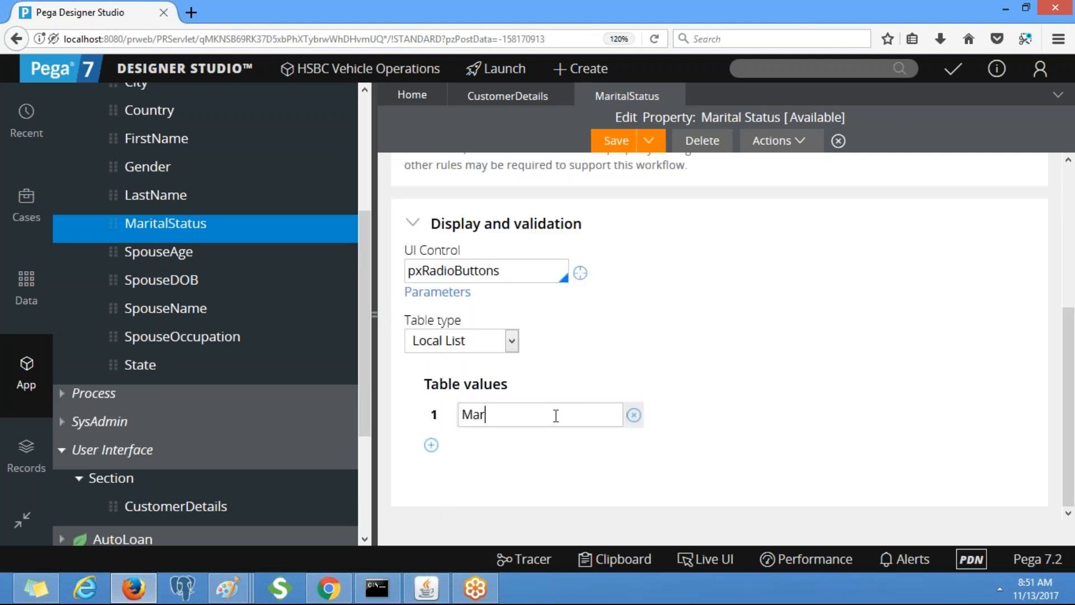
left_click(431, 446)
type("Single")
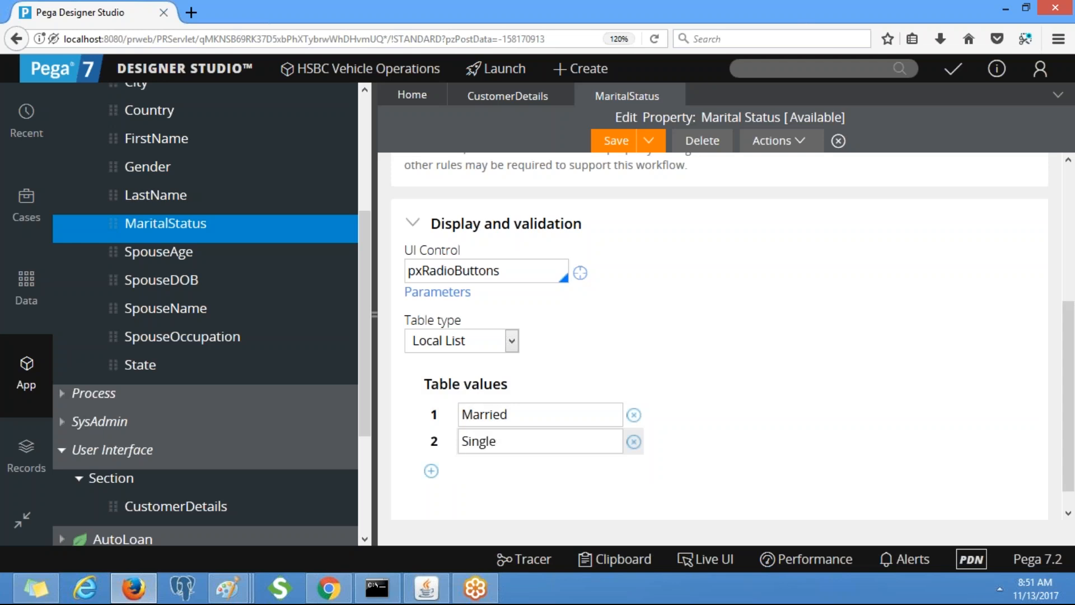
left_click(617, 144)
Step: Return to the Customer Details section, add the MaritalStatus property in the empty cell beside City, and collapse the explorer
left_click(514, 96)
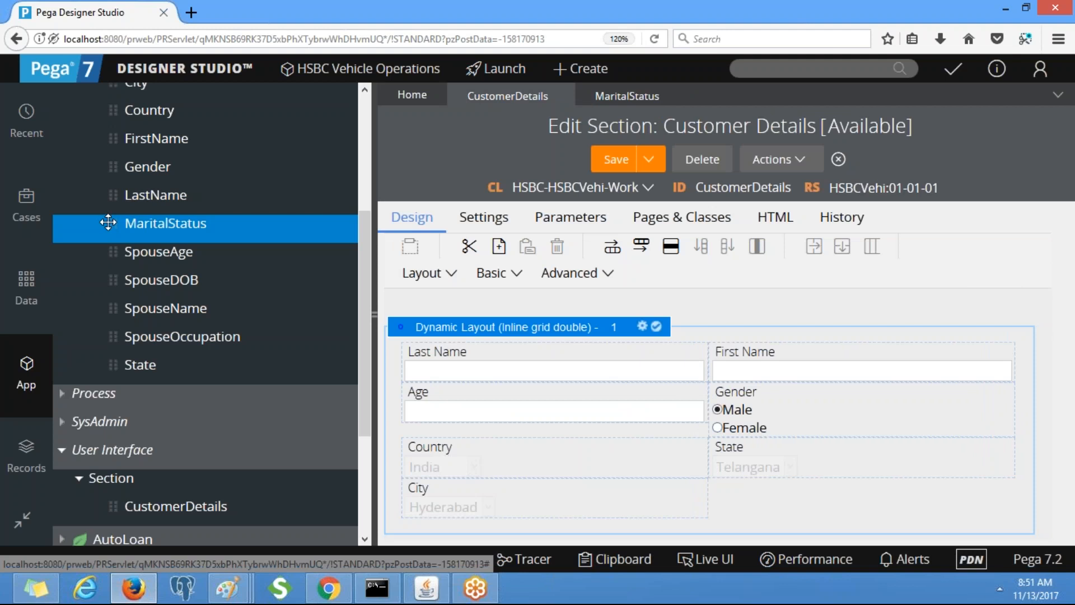
left_click_drag(109, 223, 768, 492)
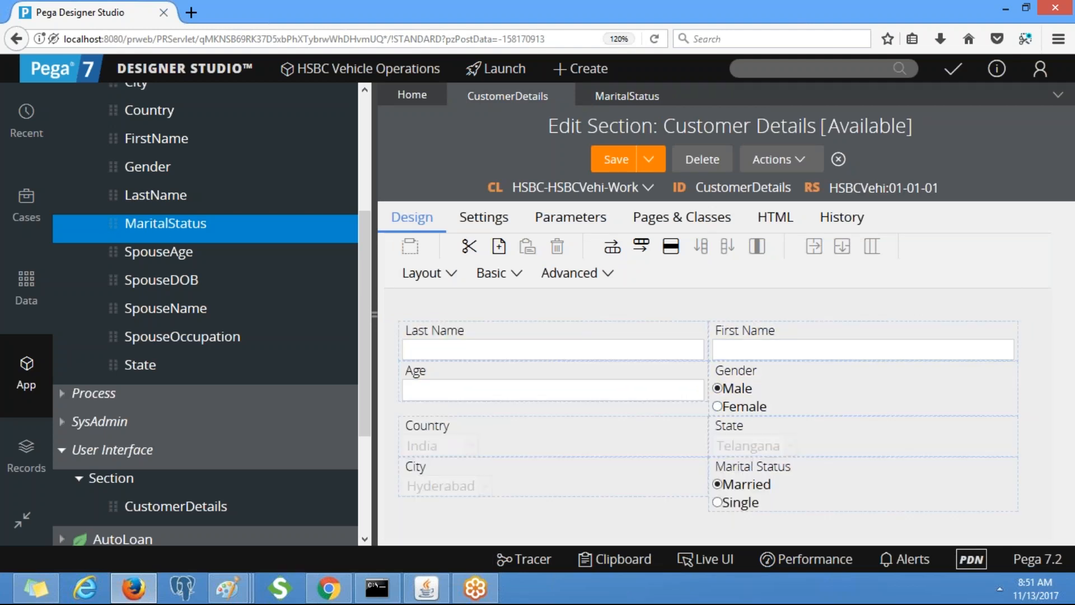
left_click(375, 314)
Step: Inspect the cell properties of the Last Name field and close them without edits
left_click(448, 312)
left_click(535, 295)
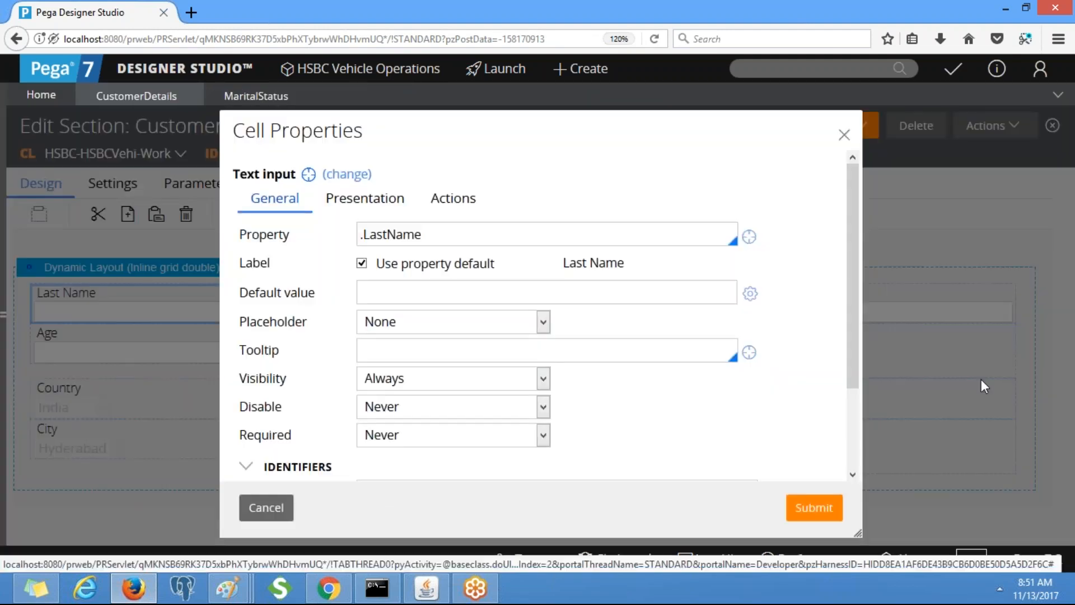
left_click(814, 507)
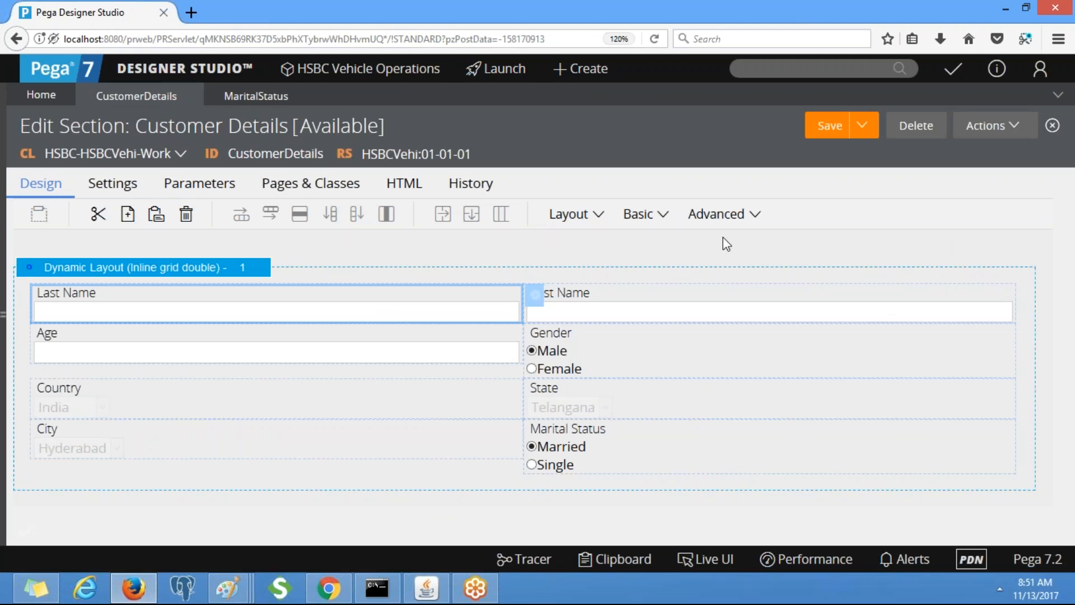
Step: Add a second dynamic layout below the existing one in the Customer Details section
left_click(575, 214)
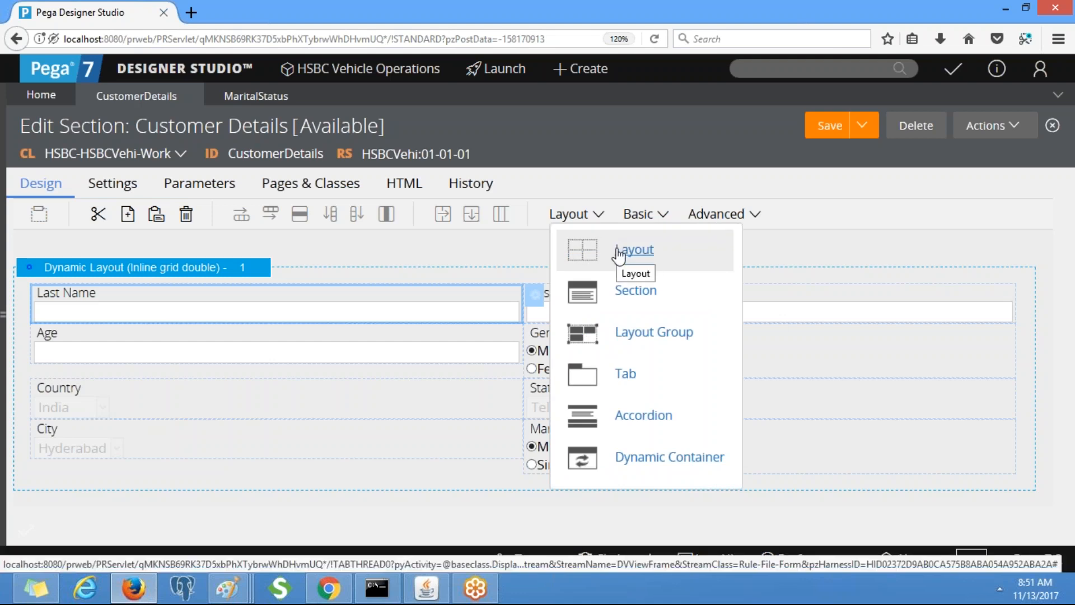
left_click_drag(619, 255, 449, 503)
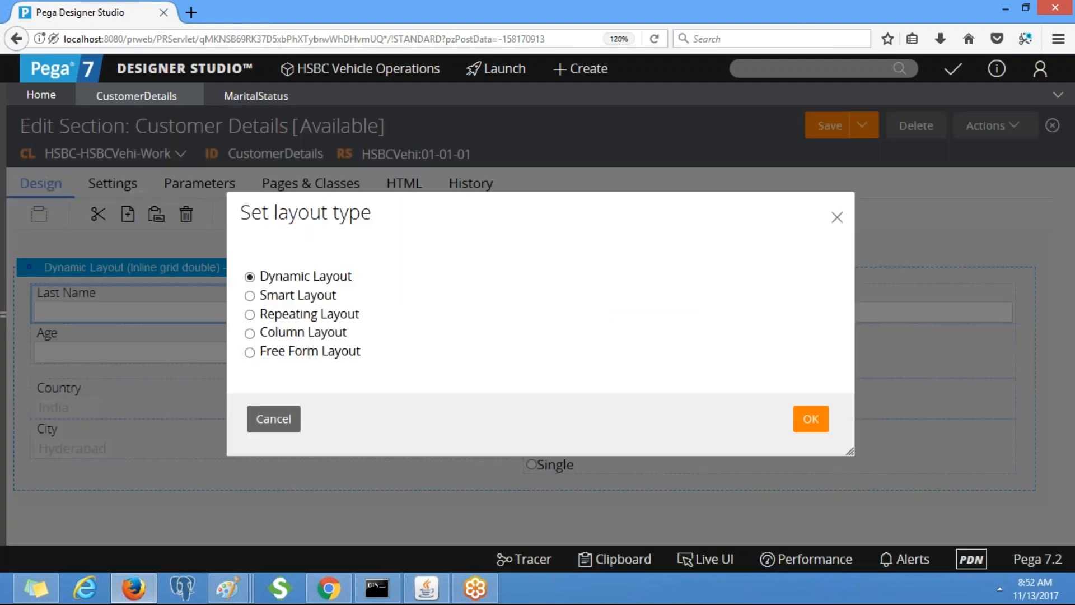
left_click(812, 419)
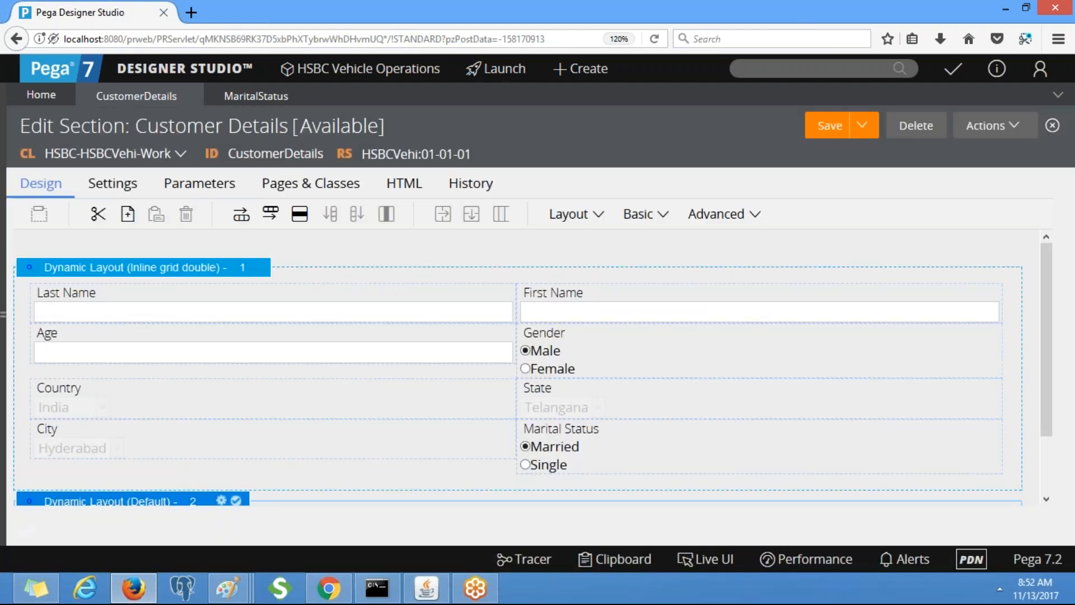
Step: Set the layout format of the new empty dynamic layout to Inline grid double
left_click_drag(1049, 355, 1067, 511)
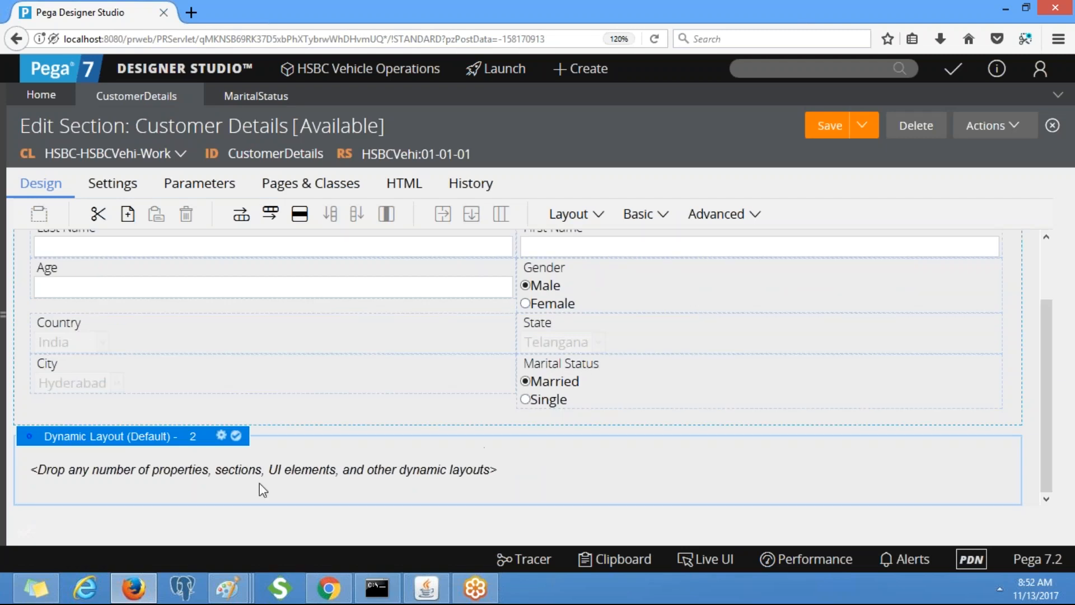
left_click(221, 436)
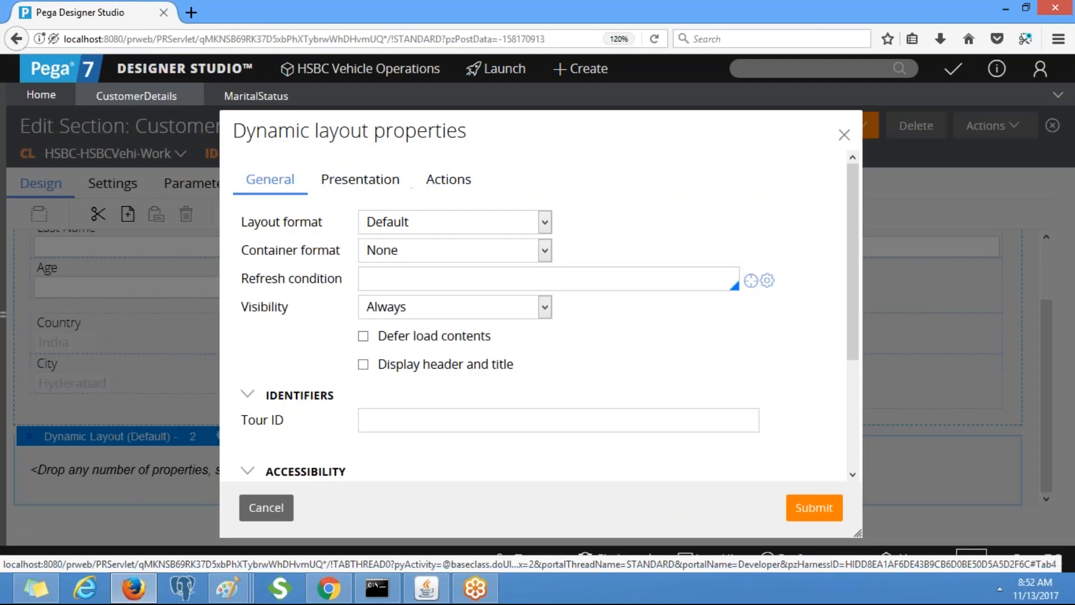
left_click(544, 222)
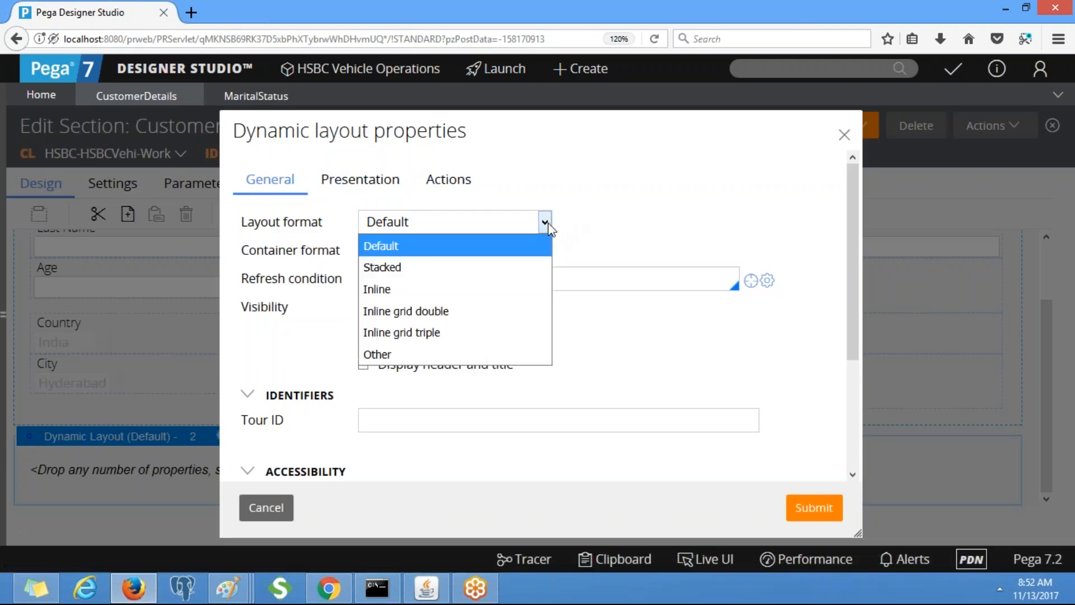
left_click(420, 312)
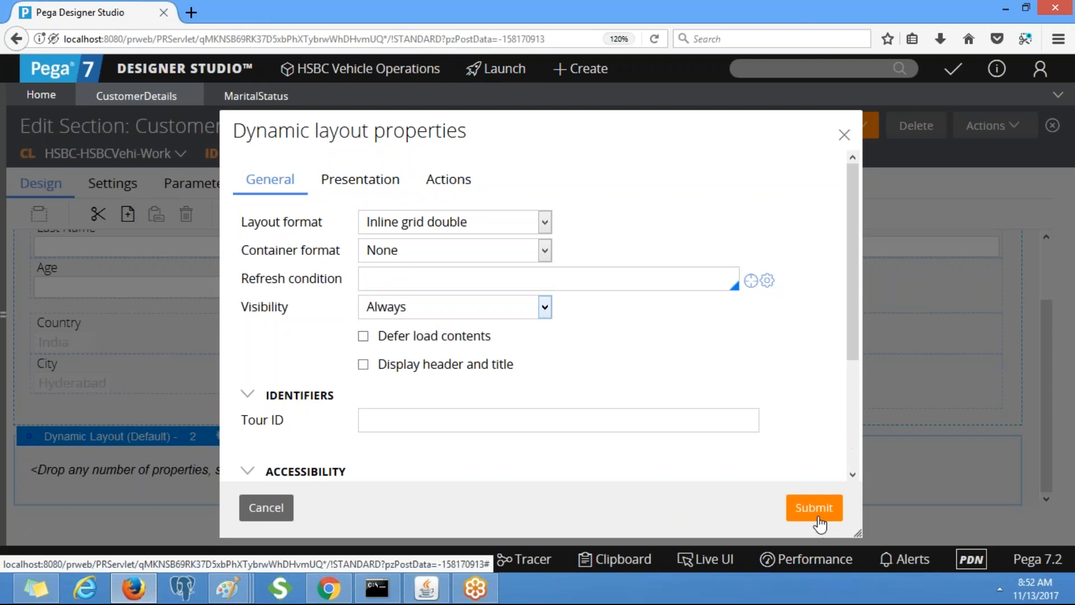
left_click(813, 508)
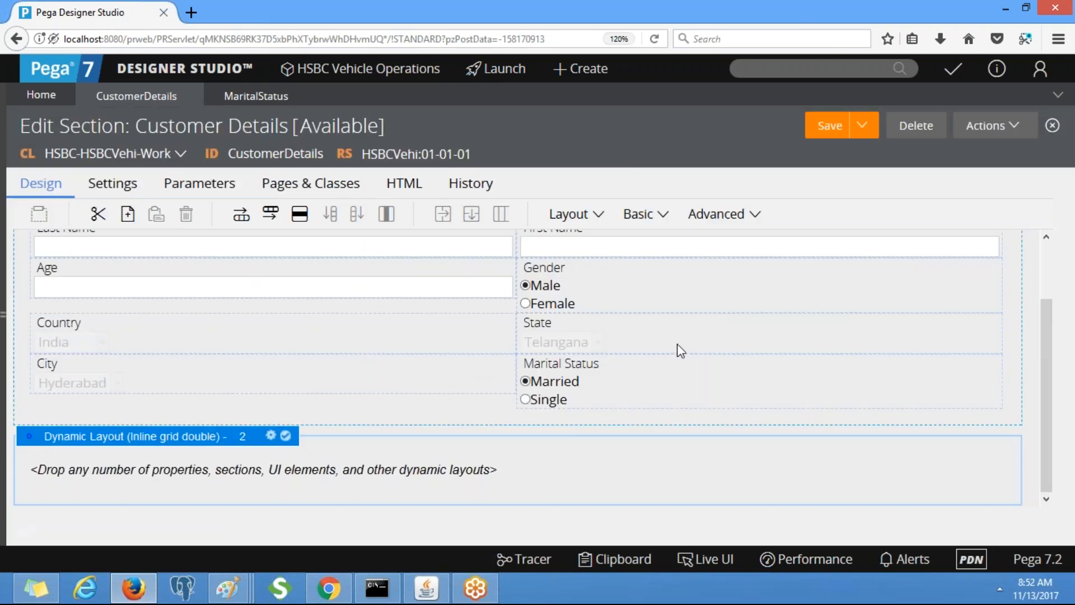
Step: Insert a nested dynamic layout inside the first dynamic layout, below the City field
left_click(574, 218)
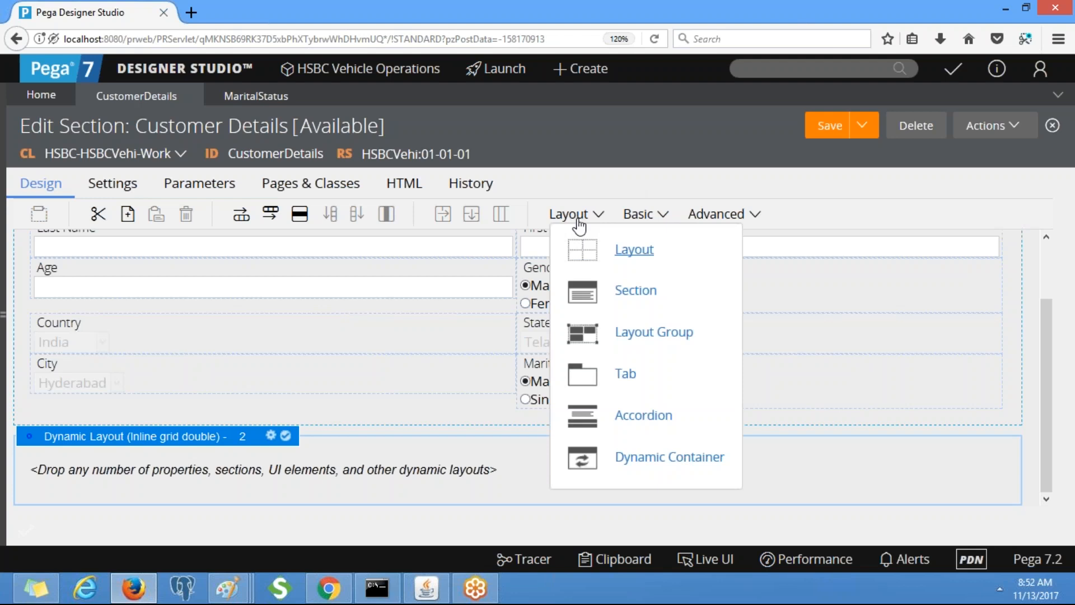
left_click_drag(621, 255, 513, 419)
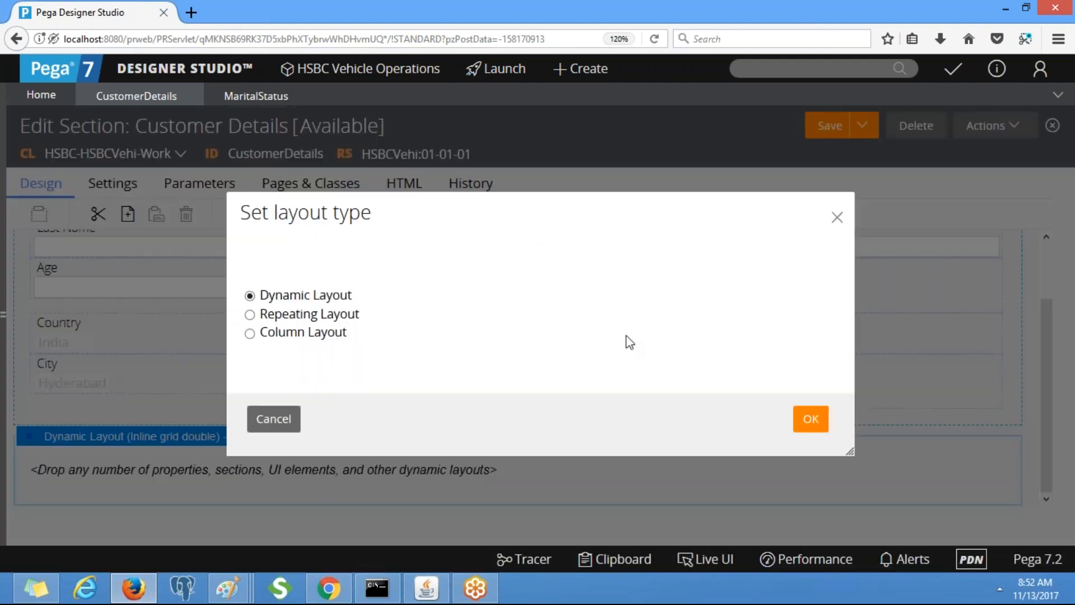
left_click(810, 427)
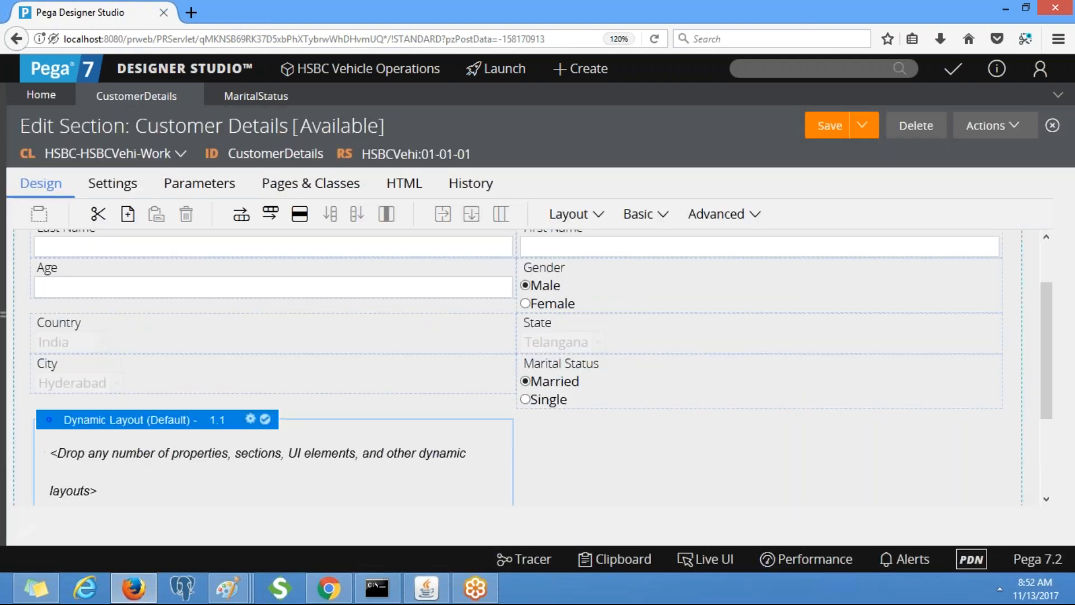
Step: Move the First Name, Last Name and Age fields into the nested dynamic layout
left_click_drag(1053, 373, 1047, 325)
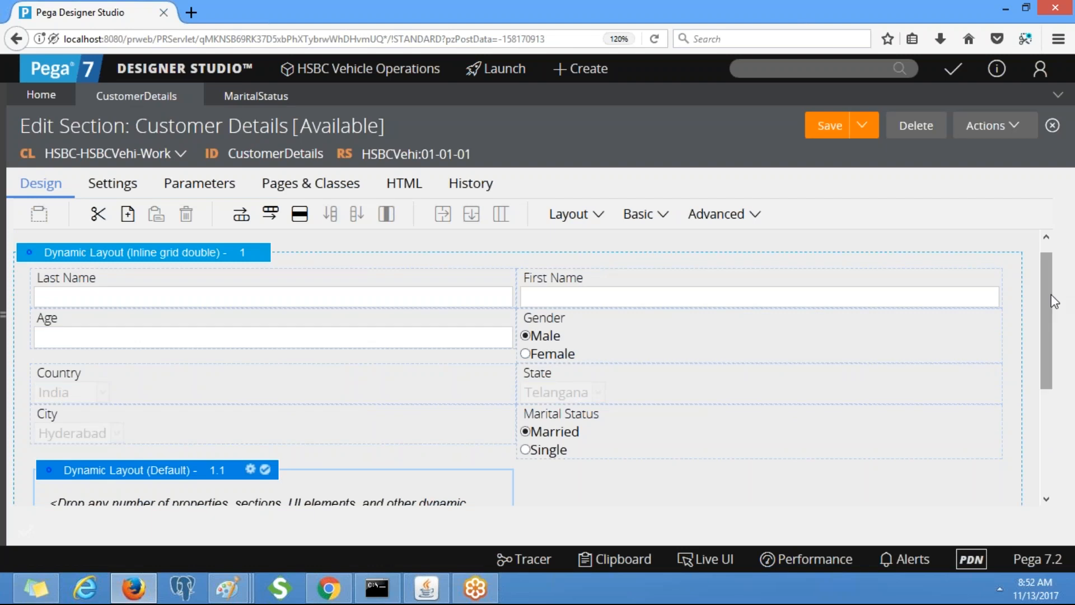
mouse_move(1050, 302)
left_mouse_down()
mouse_move(1057, 351)
mouse_move(1052, 314)
left_mouse_up()
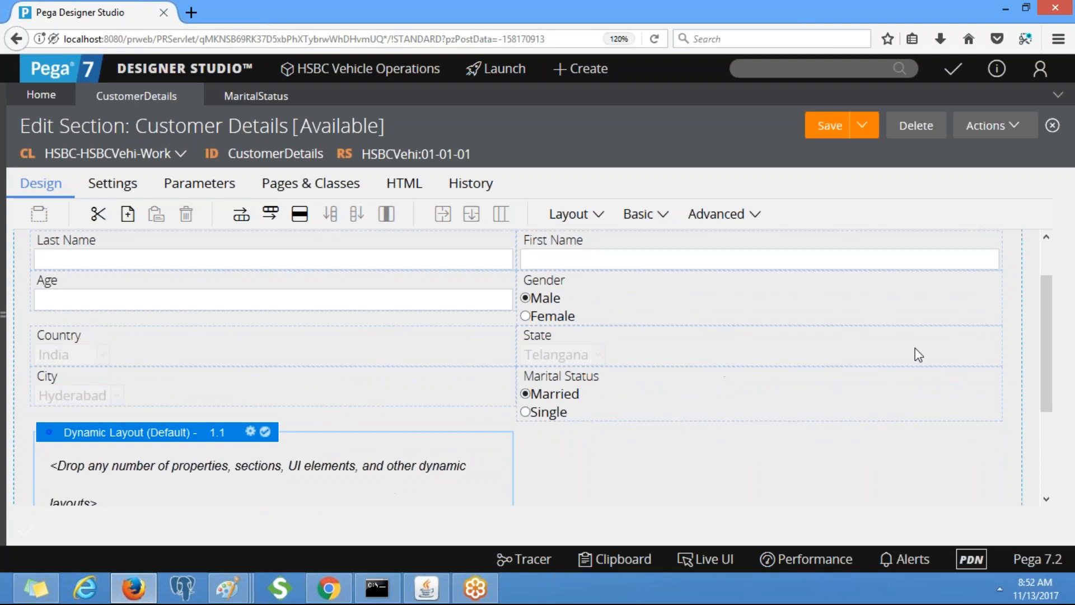
left_click_drag(1049, 343, 1050, 320)
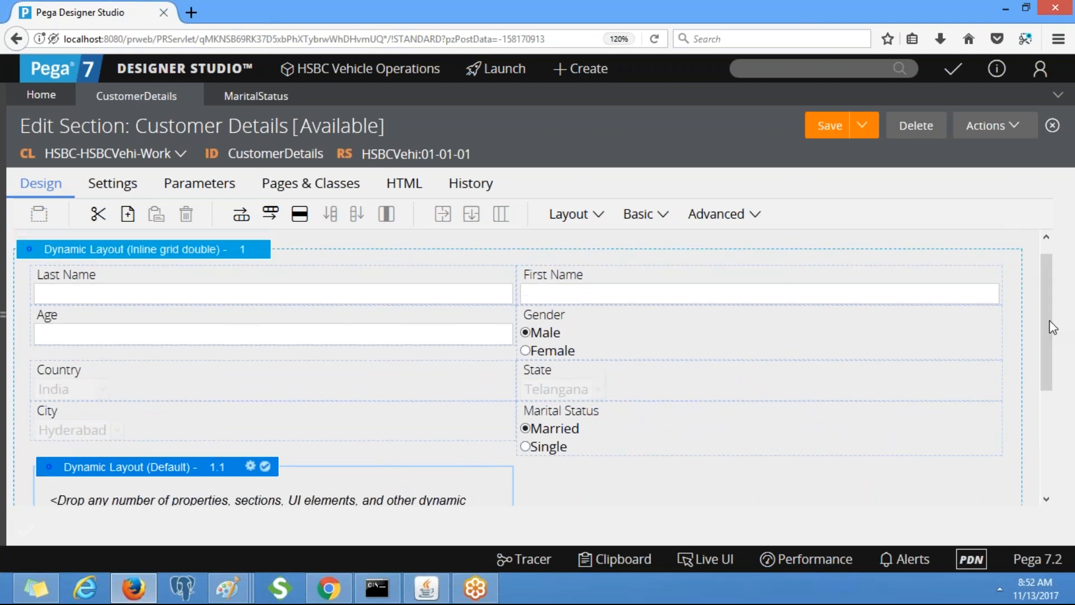
left_click(563, 294)
left_click_drag(560, 288, 238, 369)
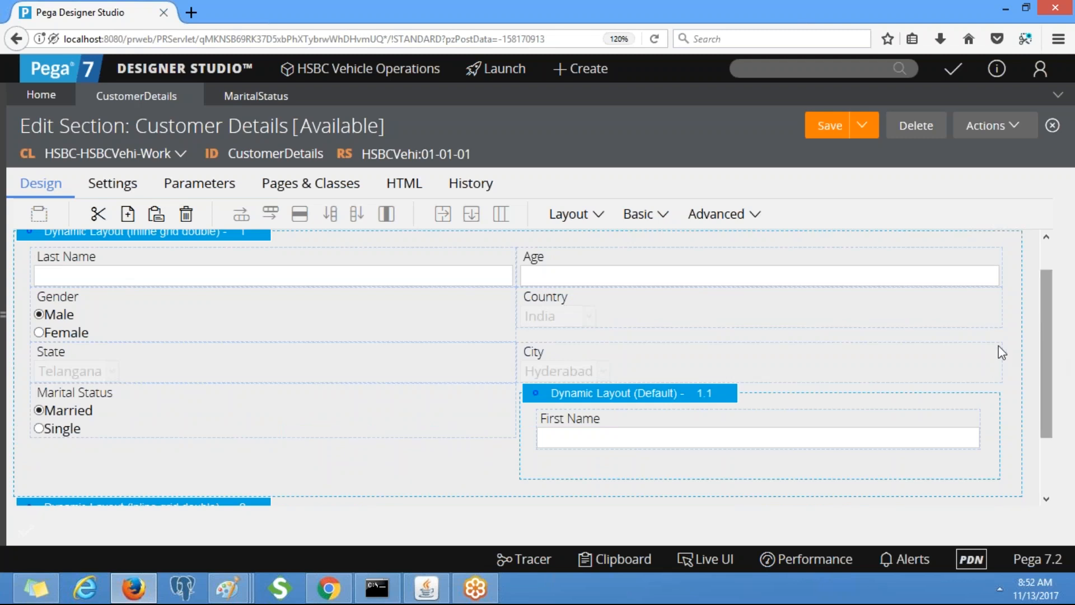
left_click_drag(123, 270, 667, 432)
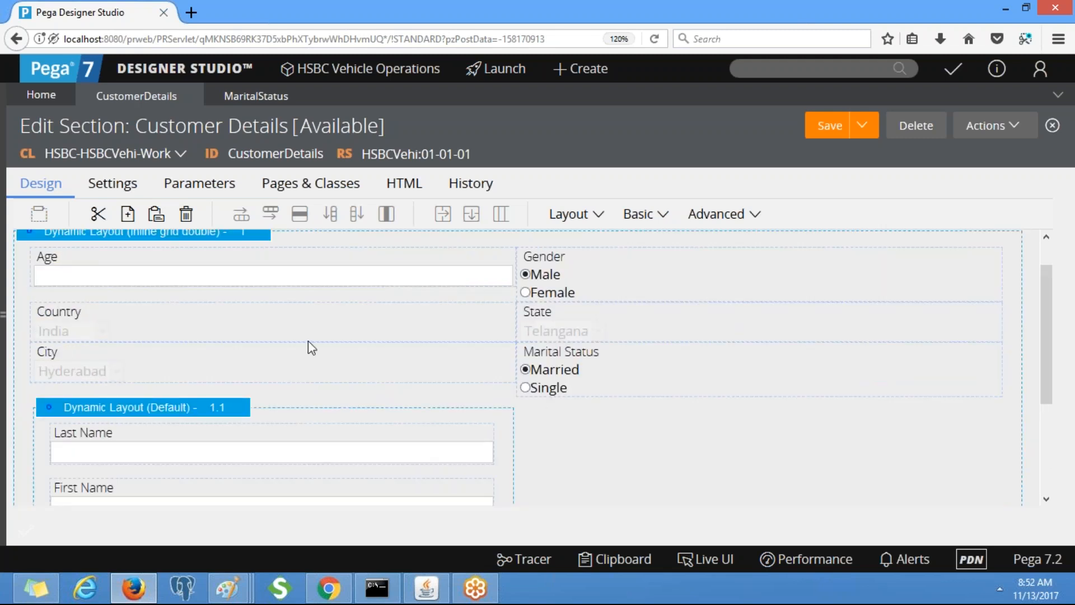
left_click(149, 276)
left_click_drag(149, 276, 163, 437)
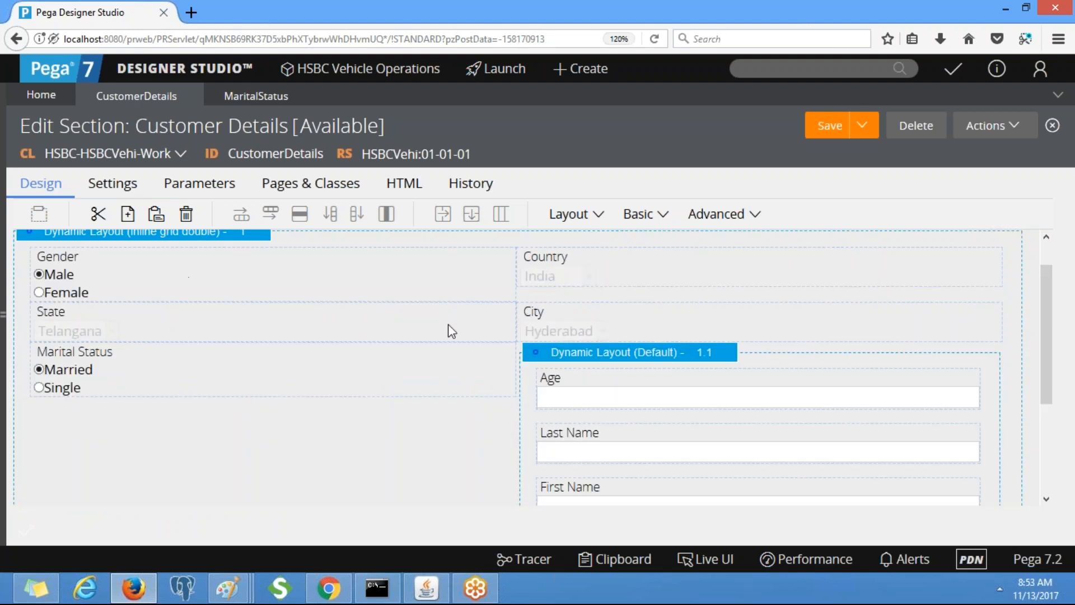
Step: Move the Gender, Country, State and City fields into the nested dynamic layout
left_click(219, 278)
left_click_drag(267, 280, 724, 450)
left_click(175, 276)
left_click_drag(175, 276, 163, 436)
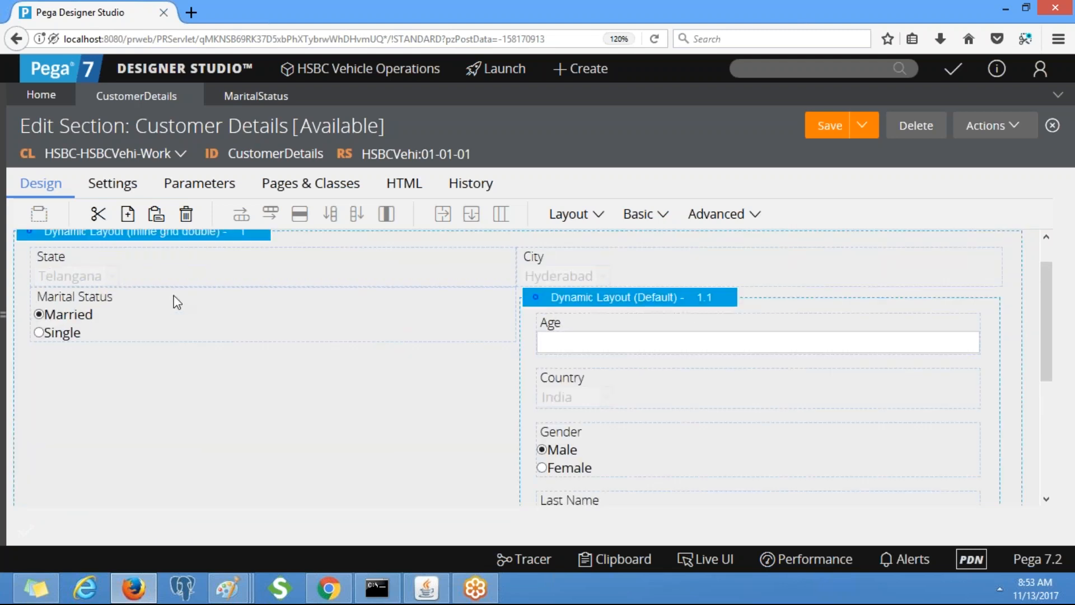
left_click(177, 272)
left_click_drag(177, 272, 528, 259)
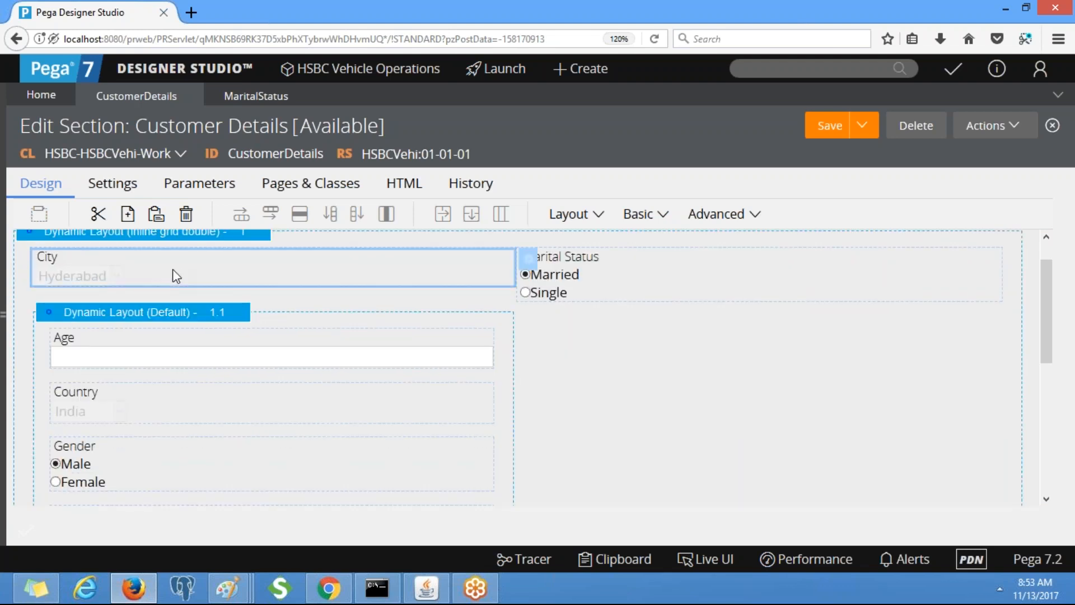
left_click_drag(172, 268, 181, 421)
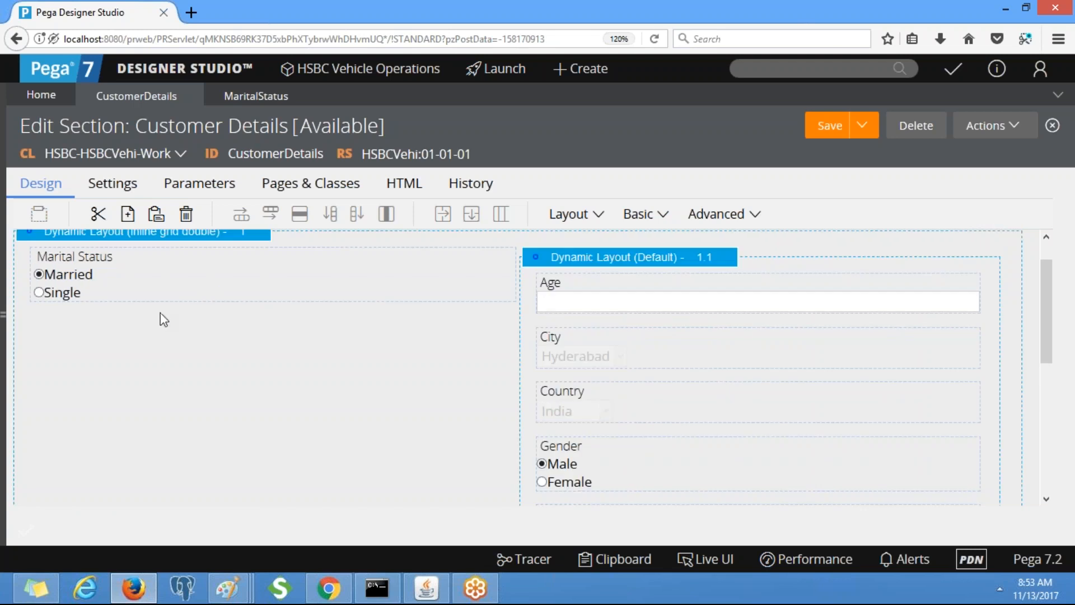
Step: Move the Marital Status field into the nested dynamic layout and cut the empty second Inline grid double layout
left_click_drag(114, 275, 736, 415)
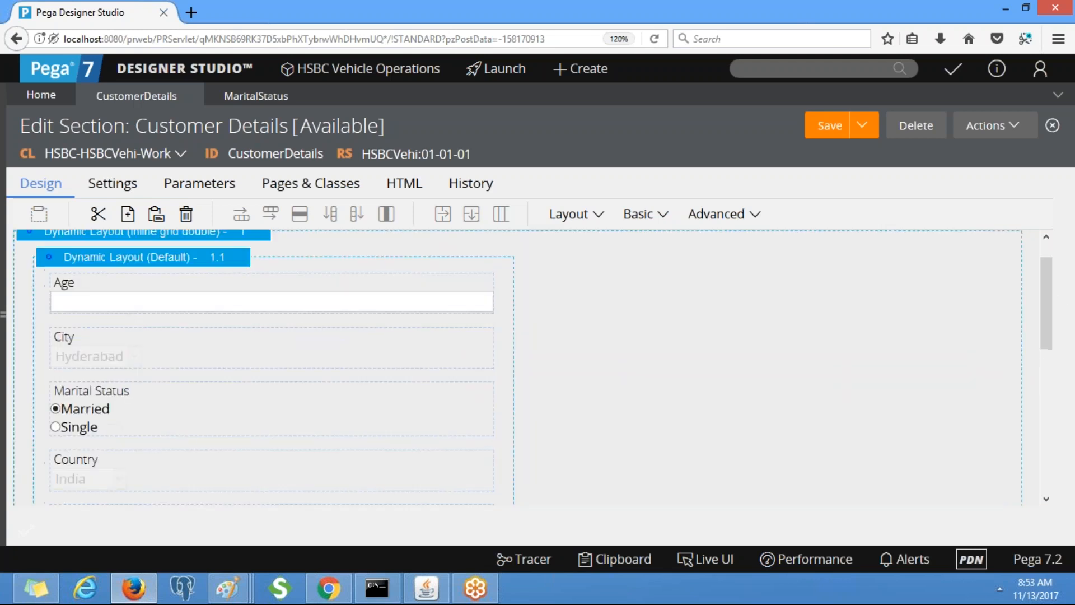
left_click_drag(1048, 302, 1048, 443)
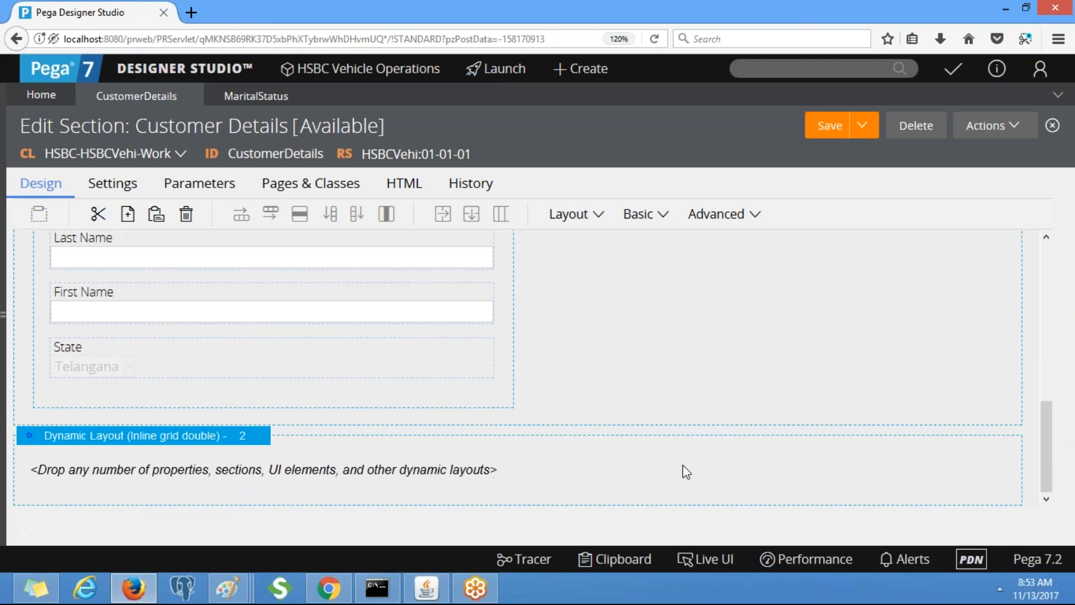
left_click(42, 441)
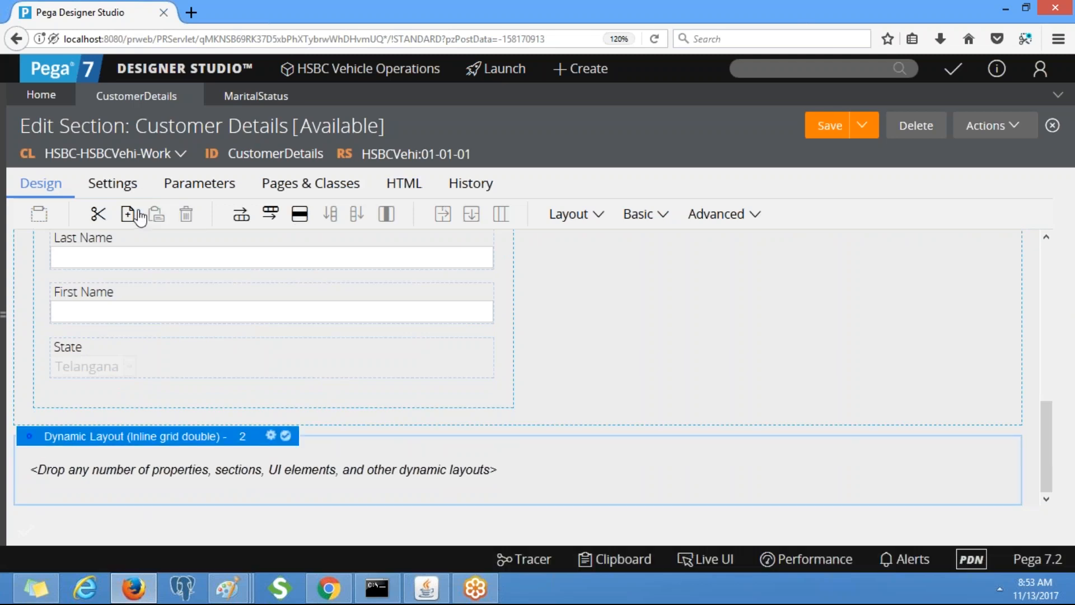
left_click(98, 214)
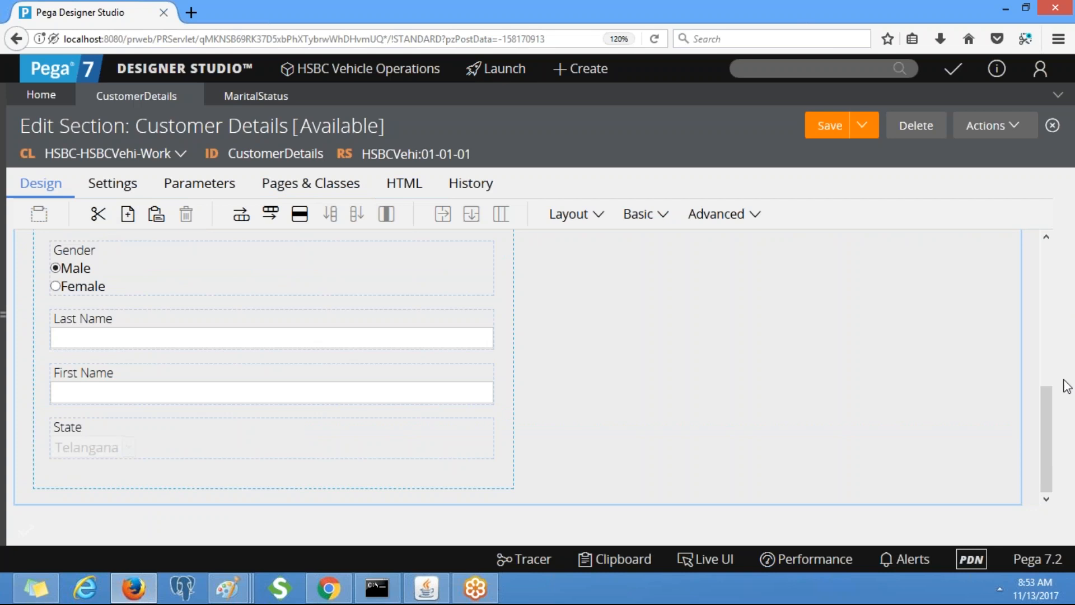
Step: Insert a second nested dynamic layout inside the Inline grid double layout, beside the one holding the customer fields
left_click_drag(1043, 404, 1043, 272)
left_click(998, 293)
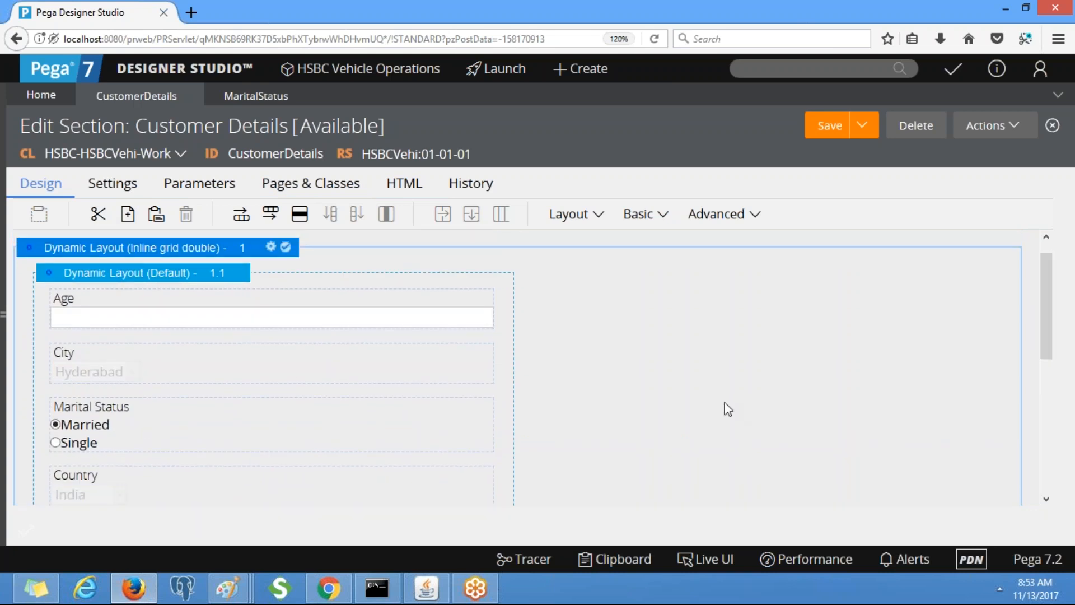
left_click(596, 218)
left_click_drag(623, 245, 709, 359)
left_click(810, 419)
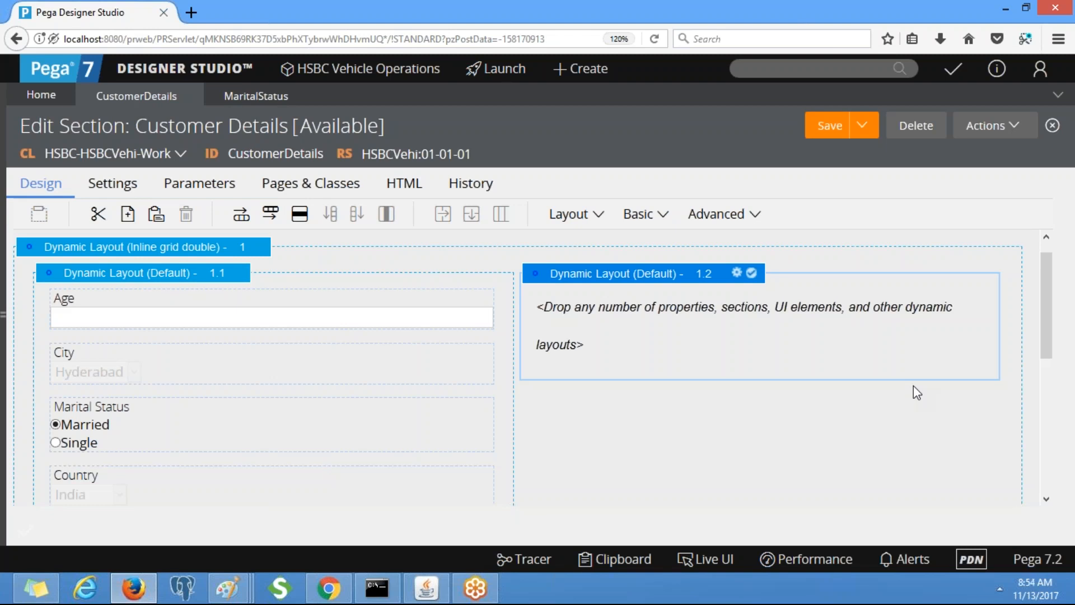
Step: Place the First Name field directly above Last Name, with State below them, in the first nested layout
left_click_drag(1047, 312, 1064, 434)
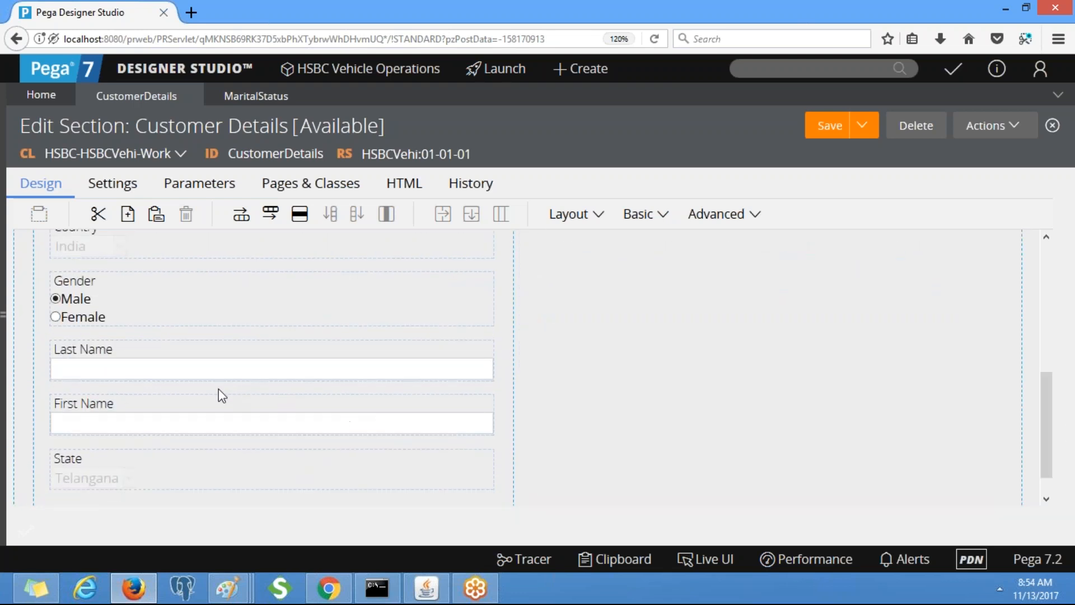
left_click(194, 316)
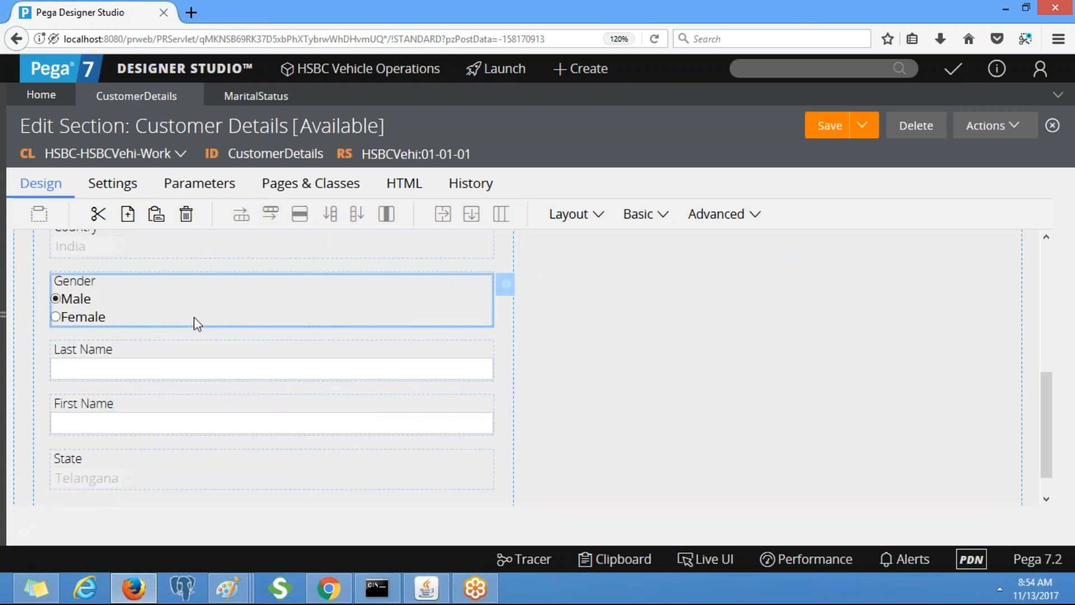
left_click(182, 422)
left_click_drag(182, 422, 173, 481)
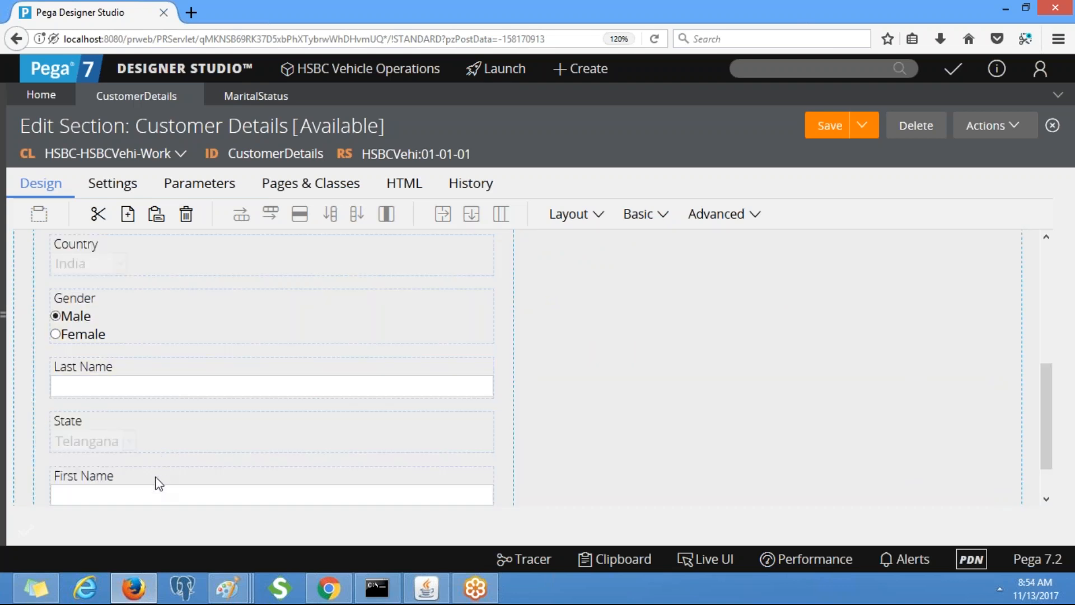
left_click(159, 497)
mouse_move(159, 497)
left_mouse_down()
mouse_move(154, 361)
mouse_move(151, 375)
left_mouse_up()
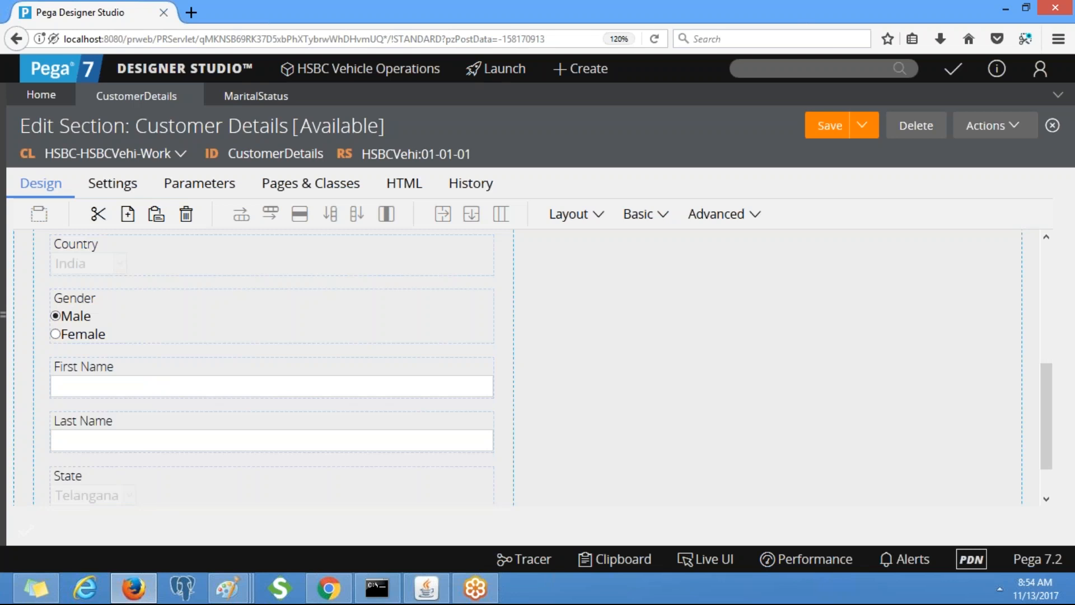
Step: Reorder the first nested layout so Gender comes before Country, followed by First Name and Last Name
left_click(118, 324)
mouse_move(143, 319)
left_mouse_down()
mouse_move(133, 459)
mouse_move(127, 442)
left_mouse_up()
left_click(115, 378)
mouse_move(114, 378)
left_mouse_down()
mouse_move(104, 458)
mouse_move(106, 444)
left_mouse_up()
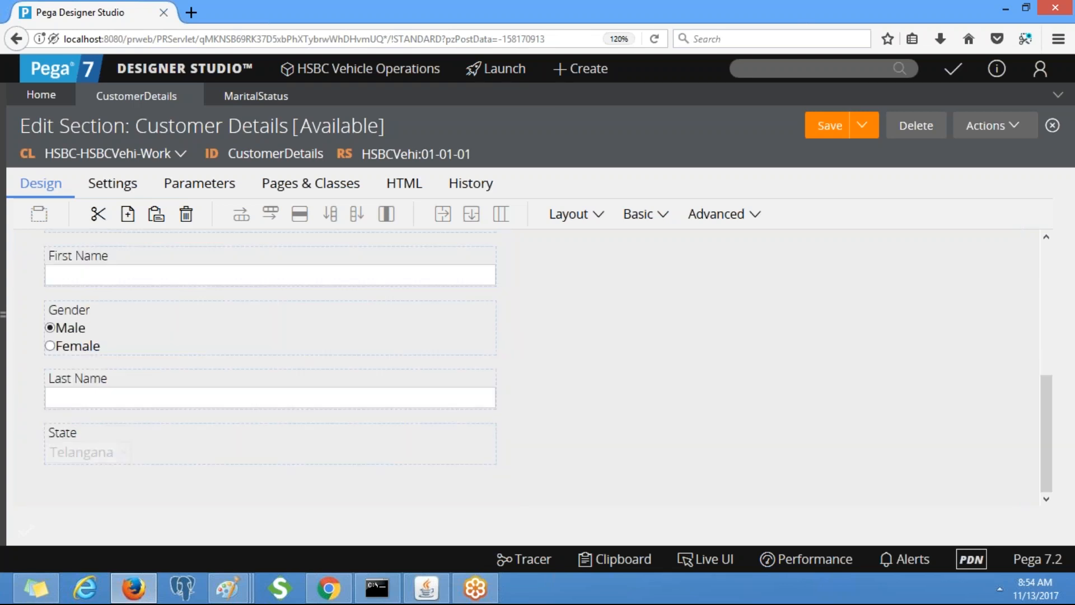
mouse_move(1047, 413)
left_mouse_down()
mouse_move(1046, 396)
mouse_move(1055, 468)
mouse_move(1050, 399)
mouse_move(1052, 416)
left_mouse_up()
mouse_move(231, 398)
left_mouse_down()
mouse_move(235, 275)
mouse_move(231, 287)
left_mouse_up()
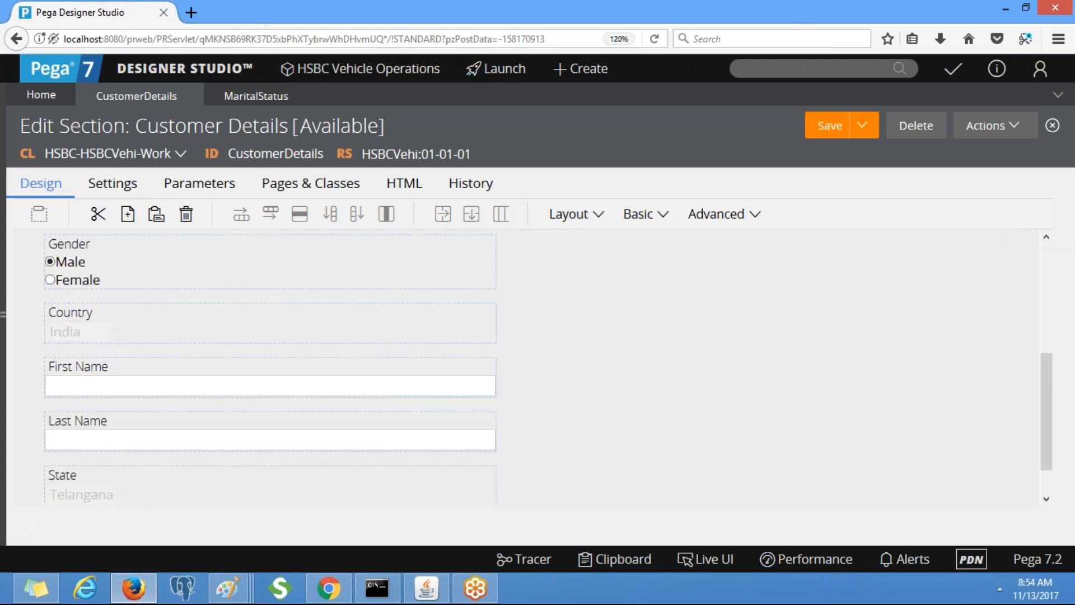
left_click(218, 255)
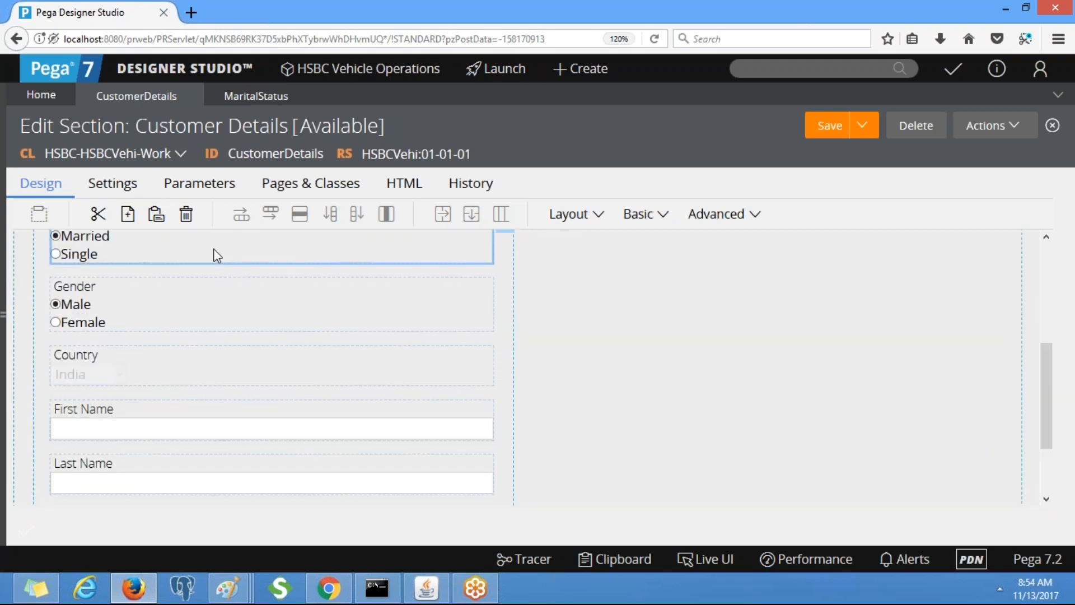
mouse_move(1044, 412)
left_mouse_down()
mouse_move(1048, 370)
mouse_move(1062, 410)
left_mouse_up()
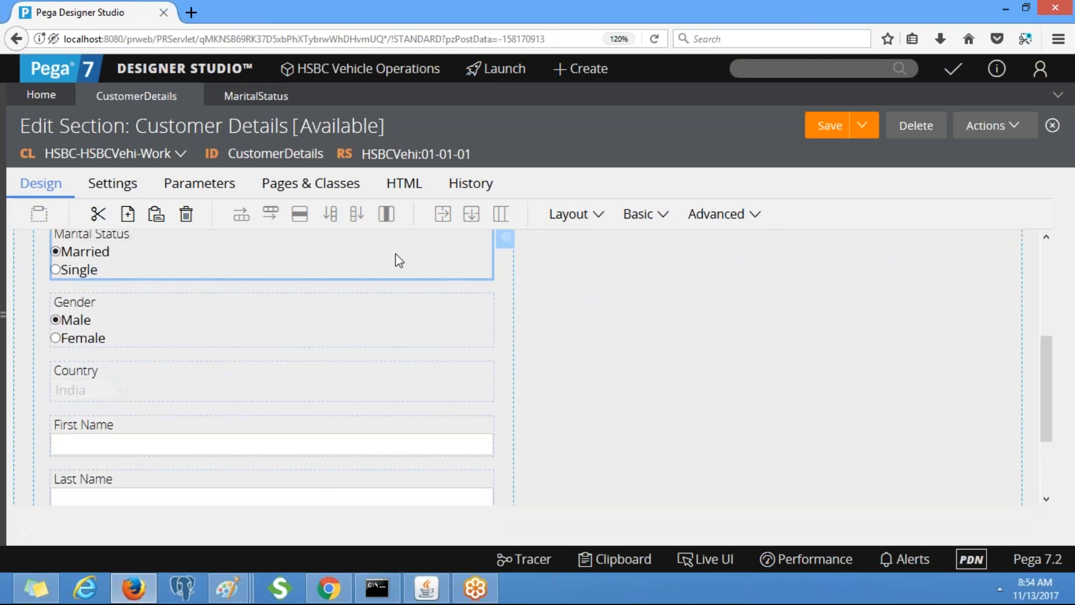
left_click_drag(396, 253, 117, 338)
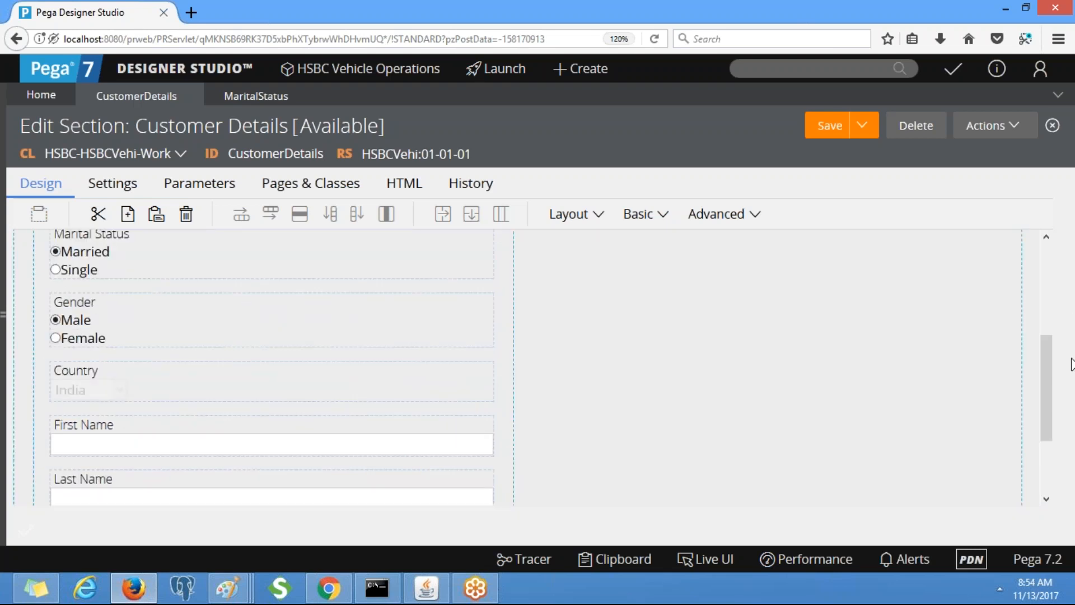
Step: Move the Age field to the end of the first nested layout, below State
left_click_drag(1049, 386, 1051, 334)
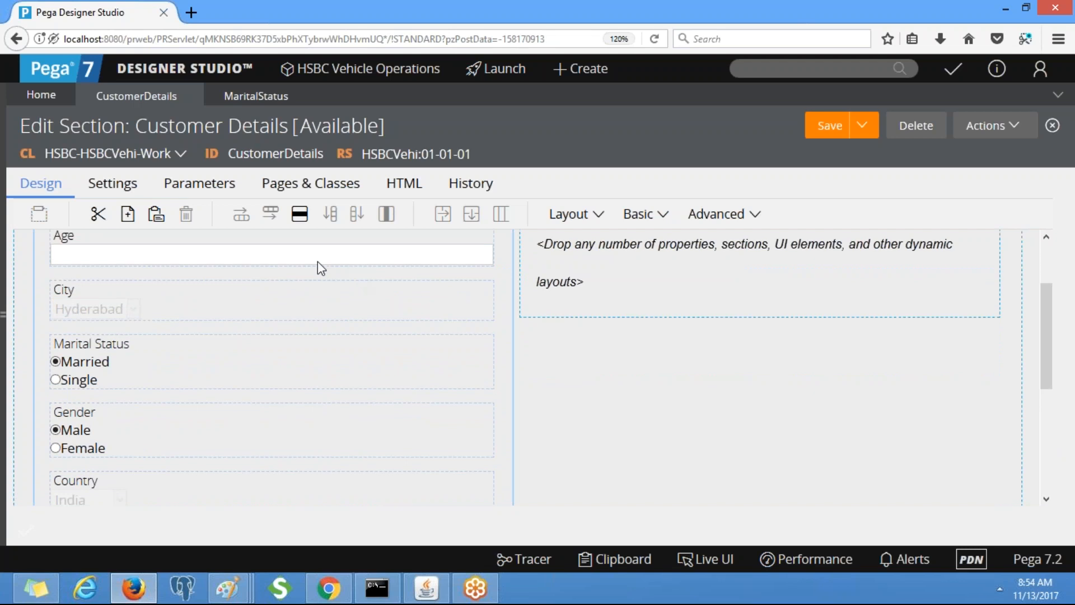
left_click(287, 259)
mouse_move(287, 259)
left_mouse_down()
mouse_move(254, 488)
mouse_move(249, 437)
mouse_move(246, 468)
left_mouse_up()
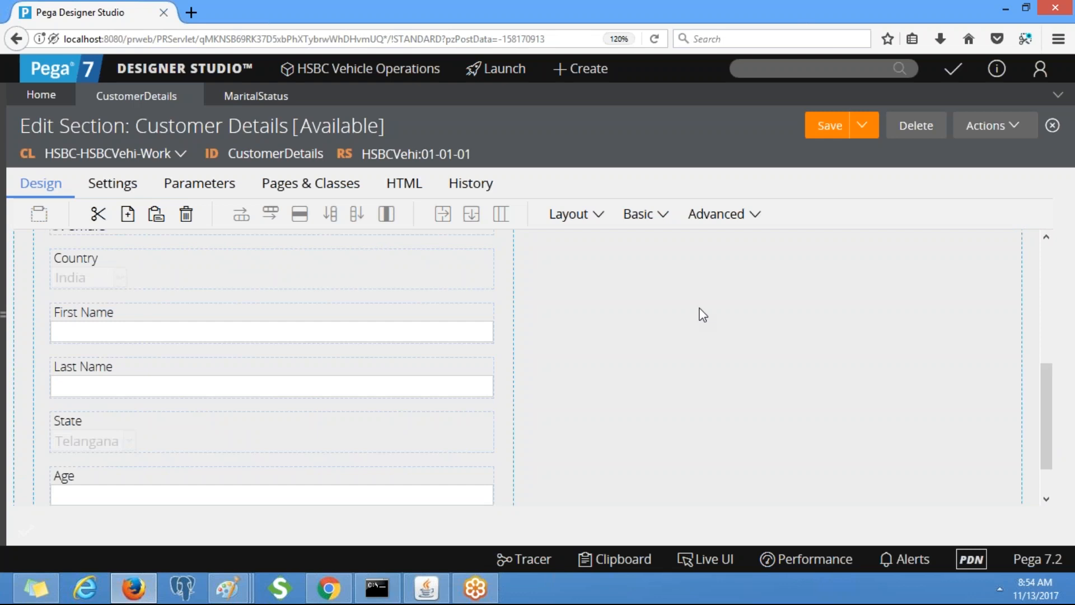
Step: Move the Gender field between State and Age in the first nested layout
left_click_drag(1046, 379, 1047, 327)
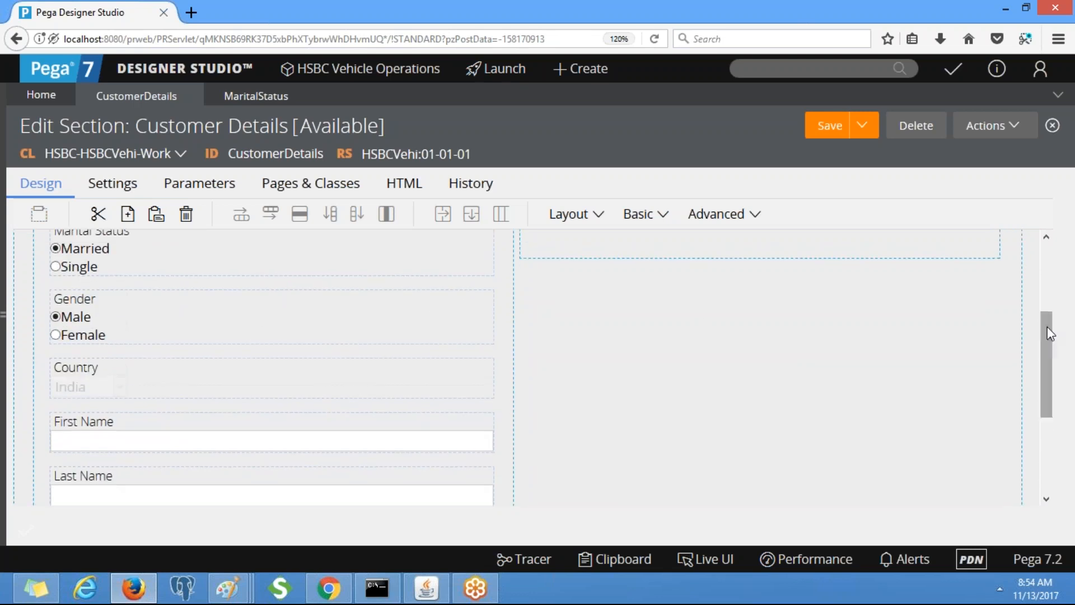
left_click(150, 313)
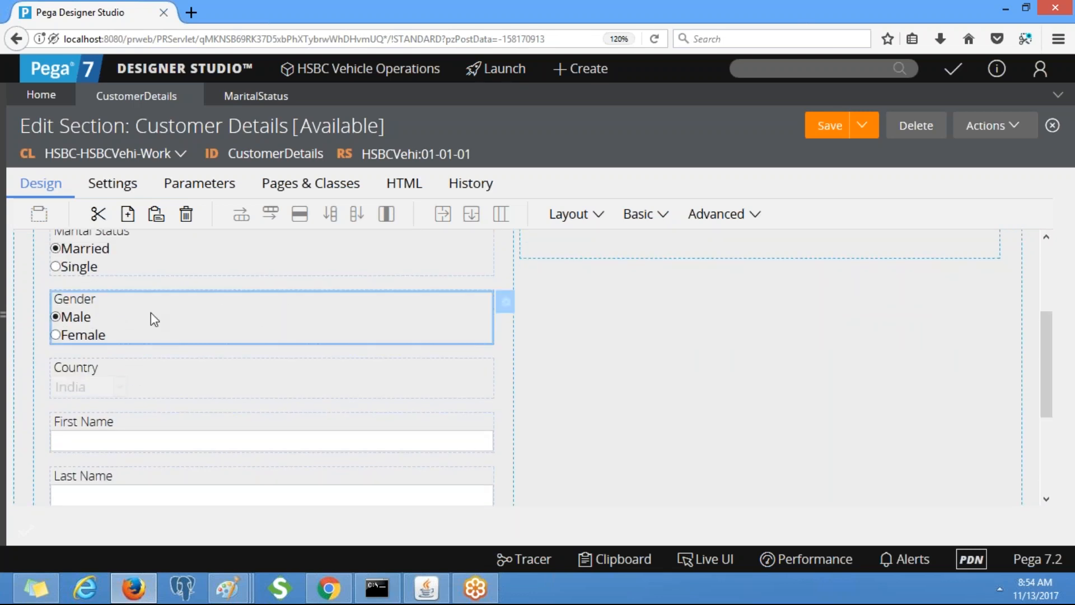
left_click(227, 272)
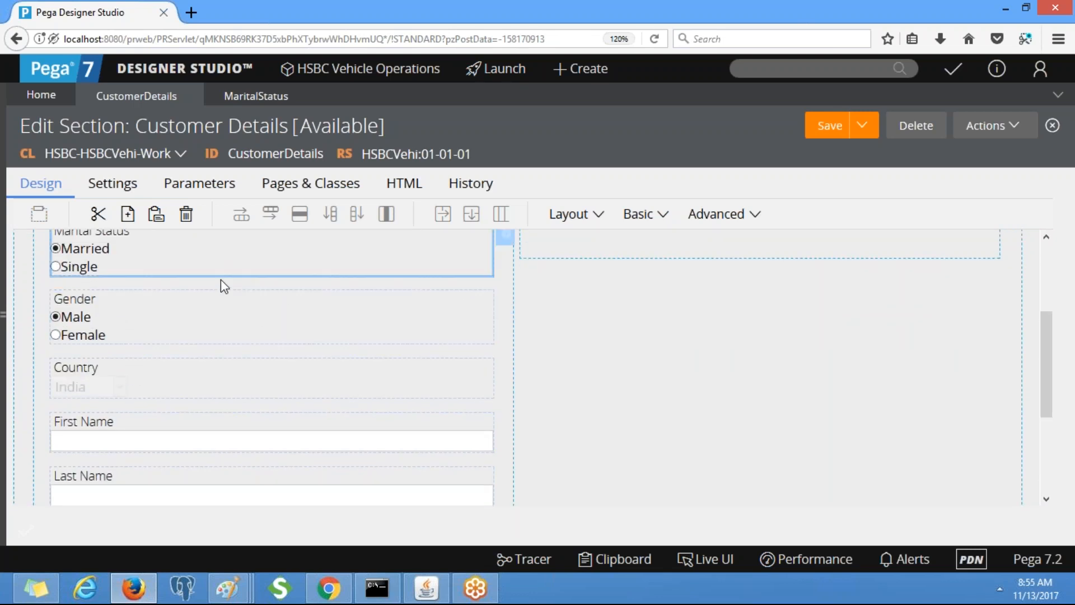
left_click(205, 308)
left_click_drag(204, 332, 187, 452)
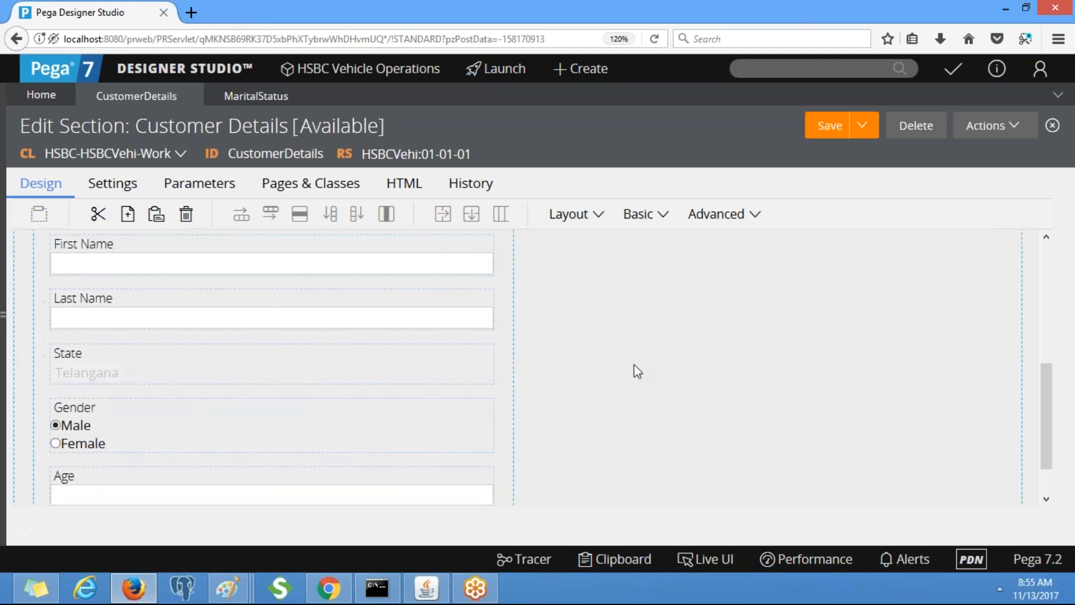
Step: Move the Marital Status field below Age and the Country field below Marital Status
left_click_drag(1045, 431, 1049, 352)
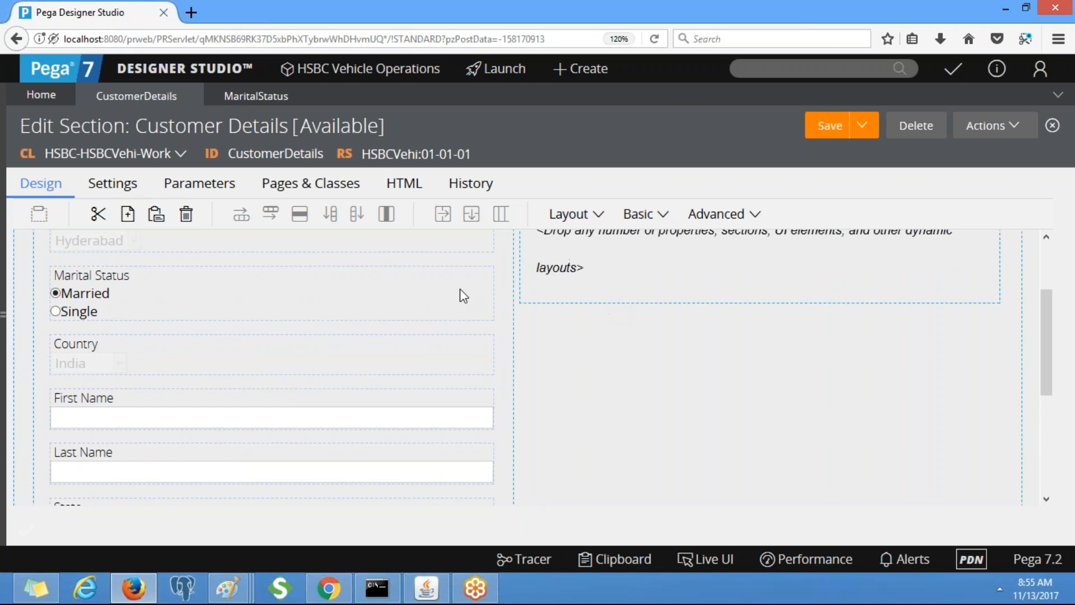
left_click(248, 293)
left_click_drag(248, 293, 223, 473)
left_click_drag(1048, 448, 1047, 341)
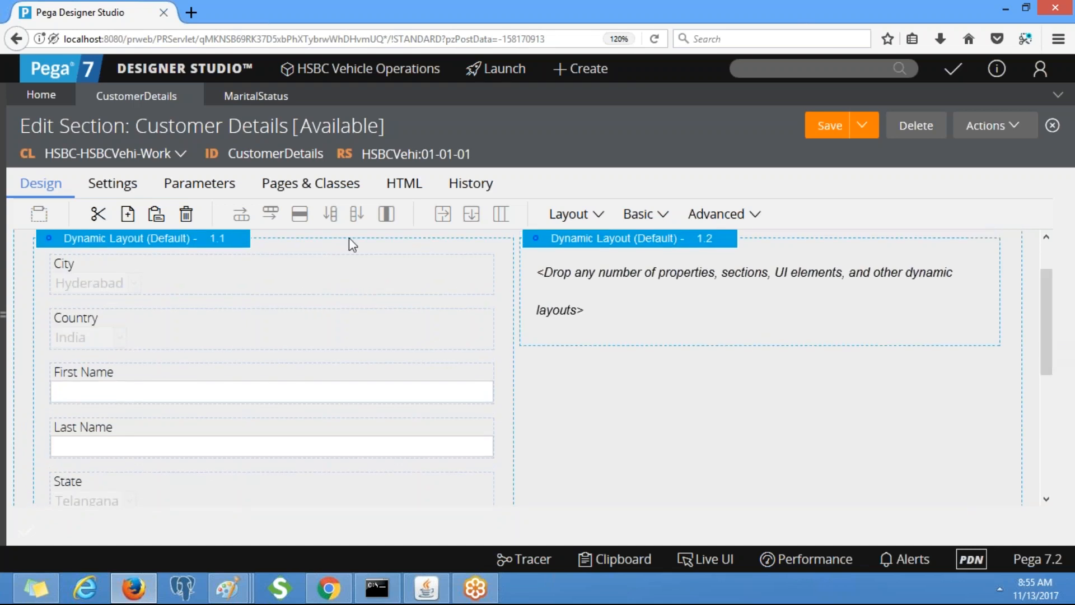
left_click_drag(210, 334, 197, 466)
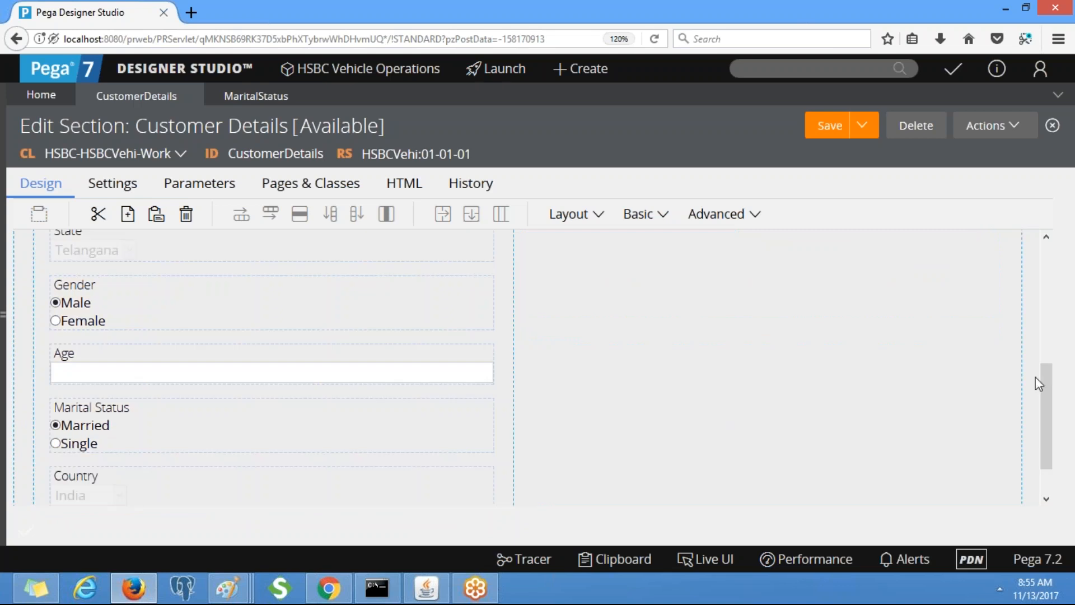
Step: Move the City and State fields toward the end of the first nested layout and place Age above Gender
left_click_drag(1045, 395, 1049, 271)
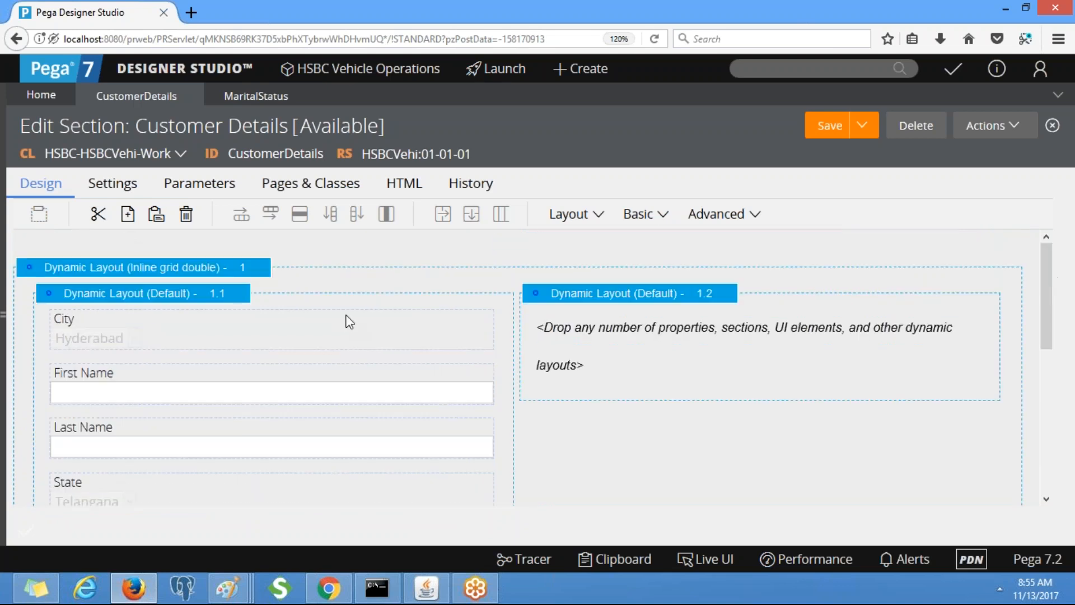
left_click(224, 345)
left_click_drag(221, 343, 142, 462)
left_click_drag(1049, 396, 1053, 361)
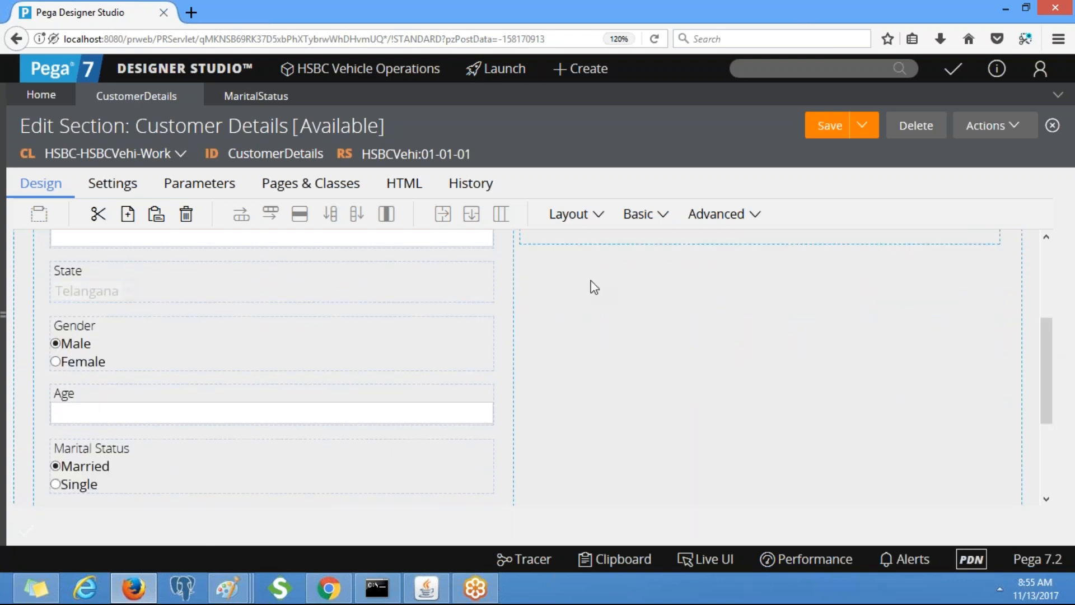
left_click_drag(195, 278, 192, 474)
left_click_drag(1046, 417, 1066, 288)
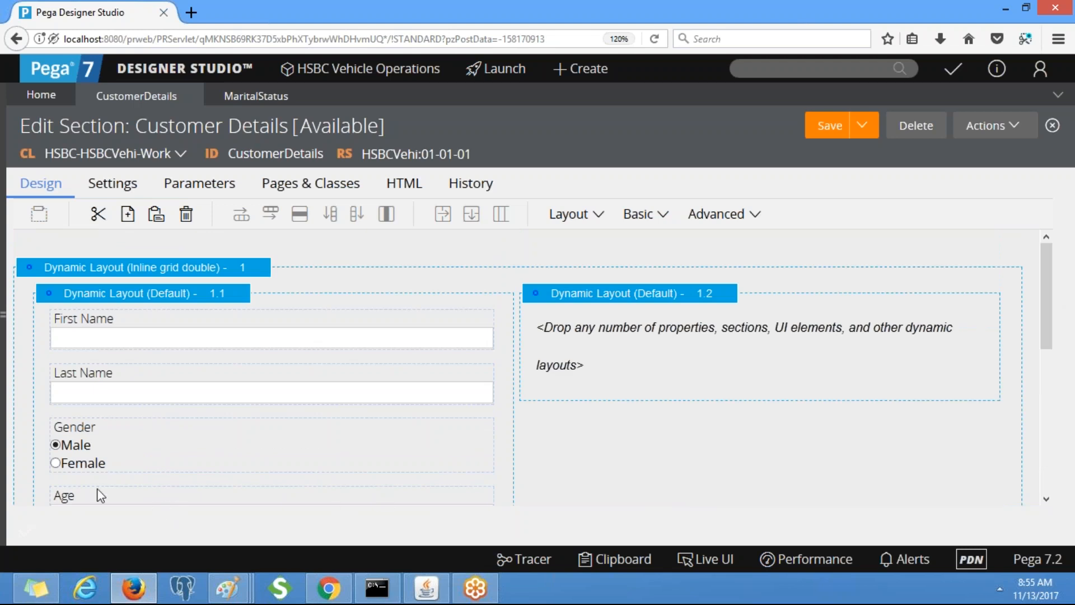
left_click_drag(100, 495, 95, 428)
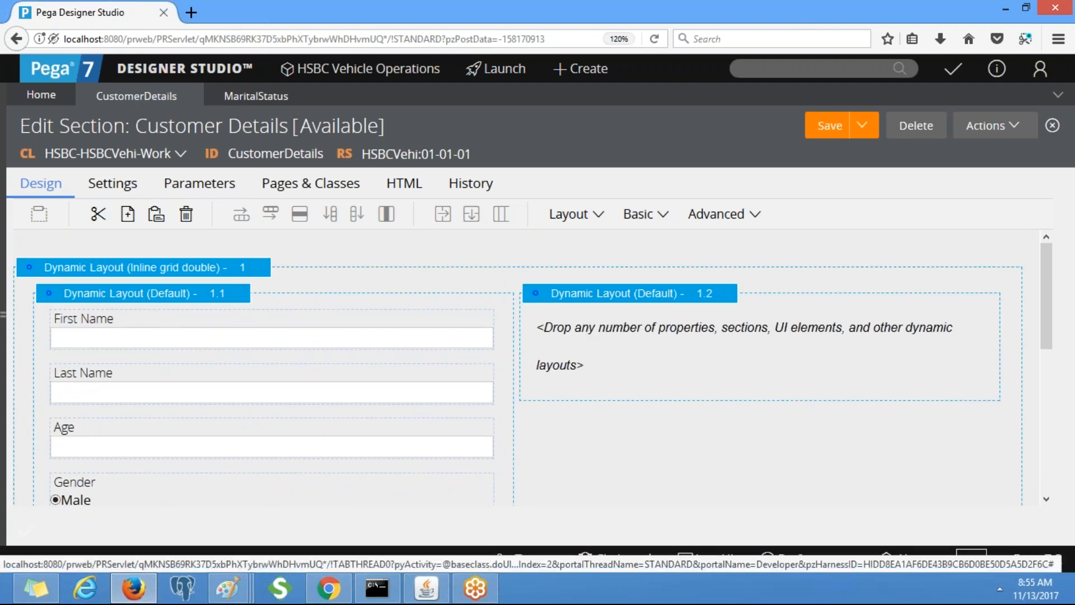
Step: Add the SpouseName, SpouseDOB, SpouseAge and SpouseOccupation properties to the second nested layout, placing Spouse Occupation directly below Spouse DOB
left_click(4, 325)
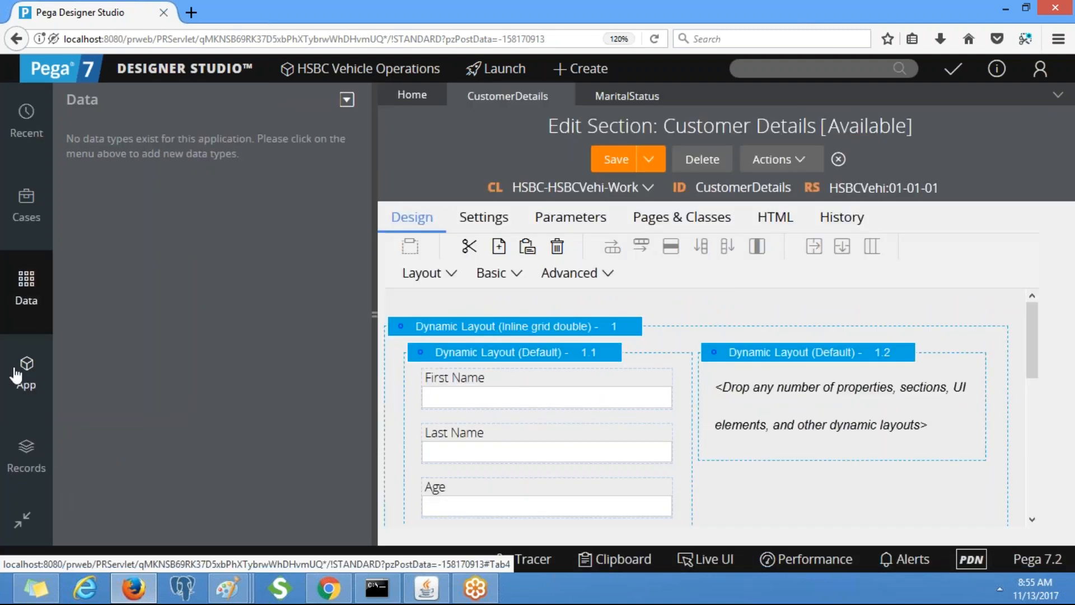
left_click(34, 361)
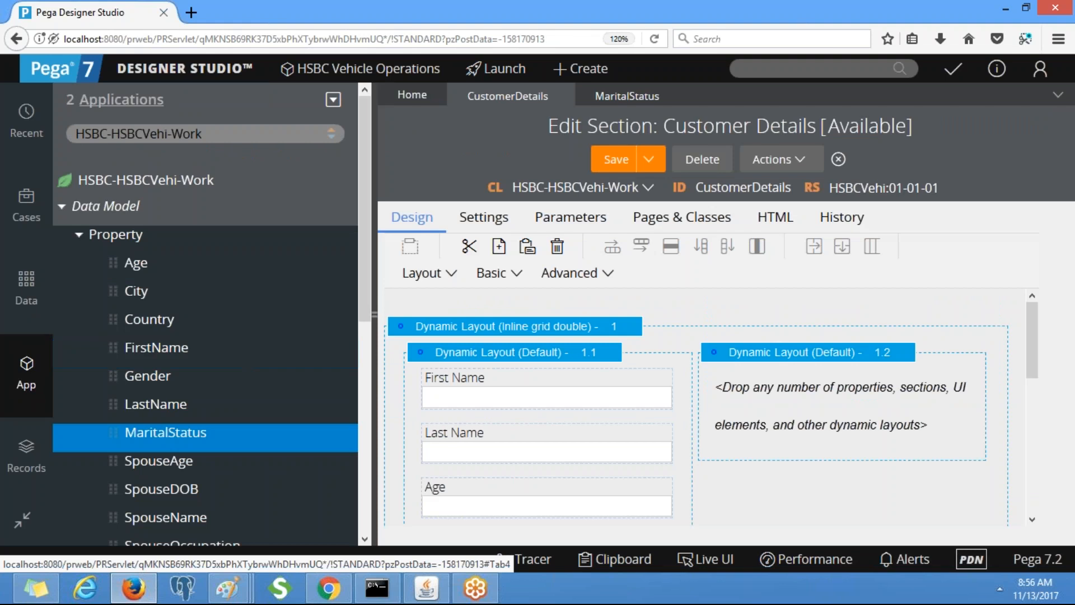
scroll(370, 334, "down", 3)
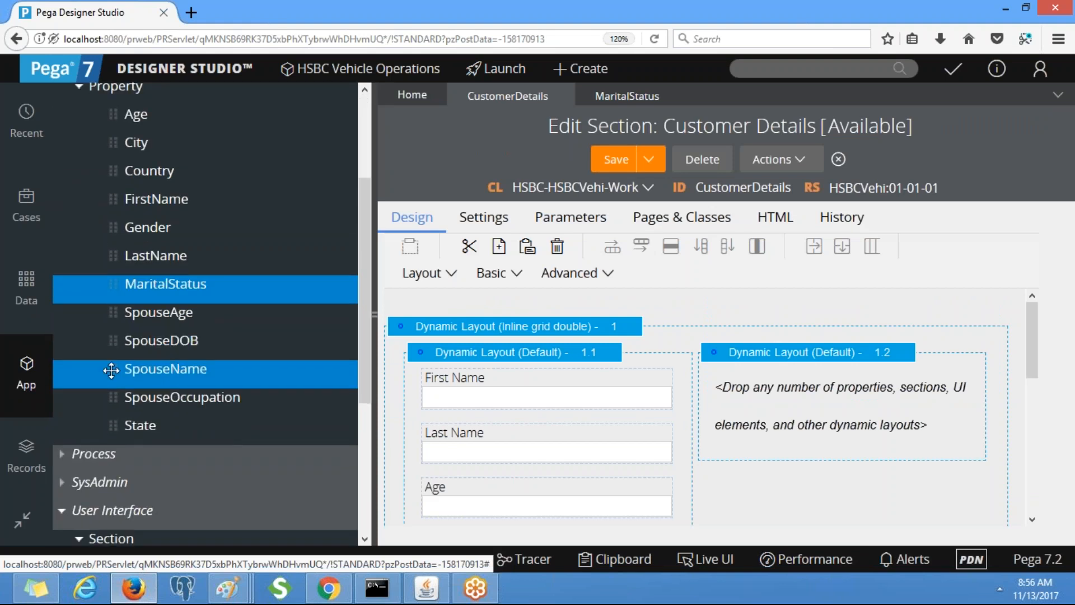
left_click_drag(110, 370, 765, 395)
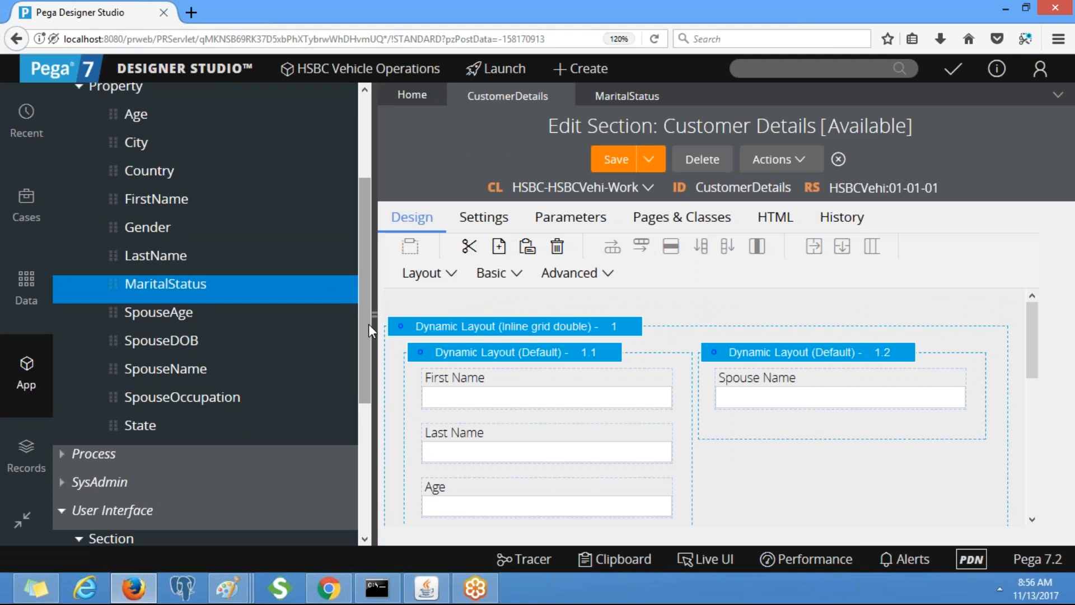
left_click_drag(96, 340, 784, 431)
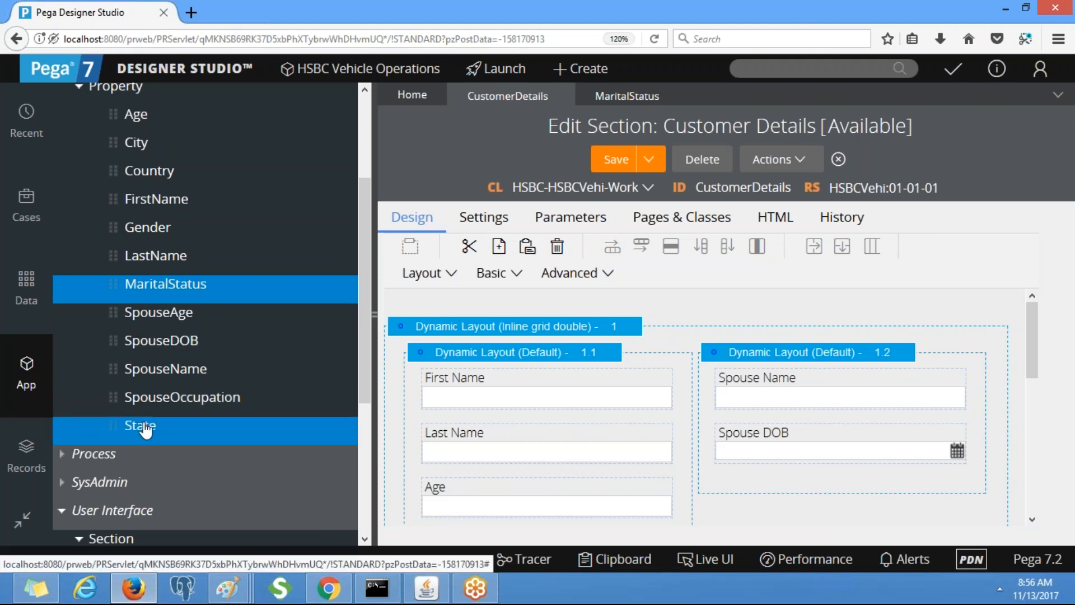
left_click_drag(158, 311, 845, 487)
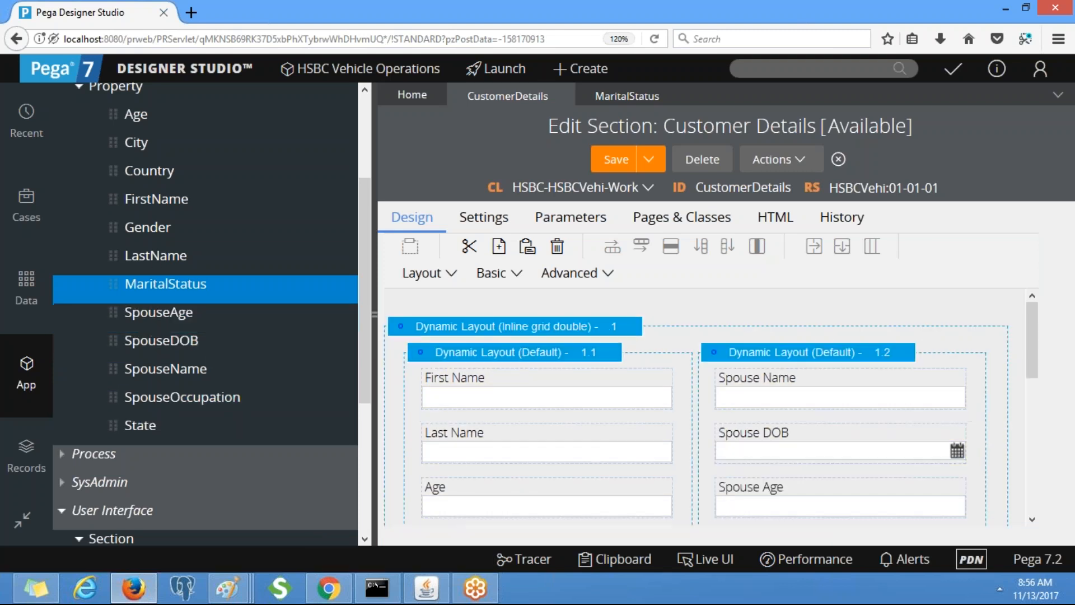
left_click_drag(132, 408, 818, 483)
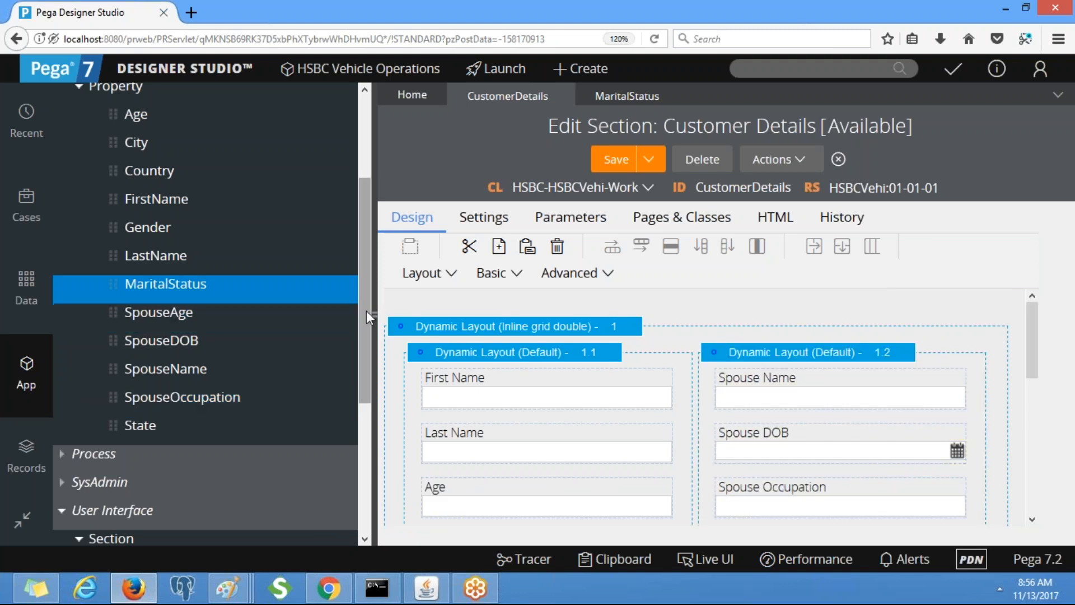
Step: Collapse the explorer pane beside the section editor and review the second nested layout's general properties
left_click(22, 520)
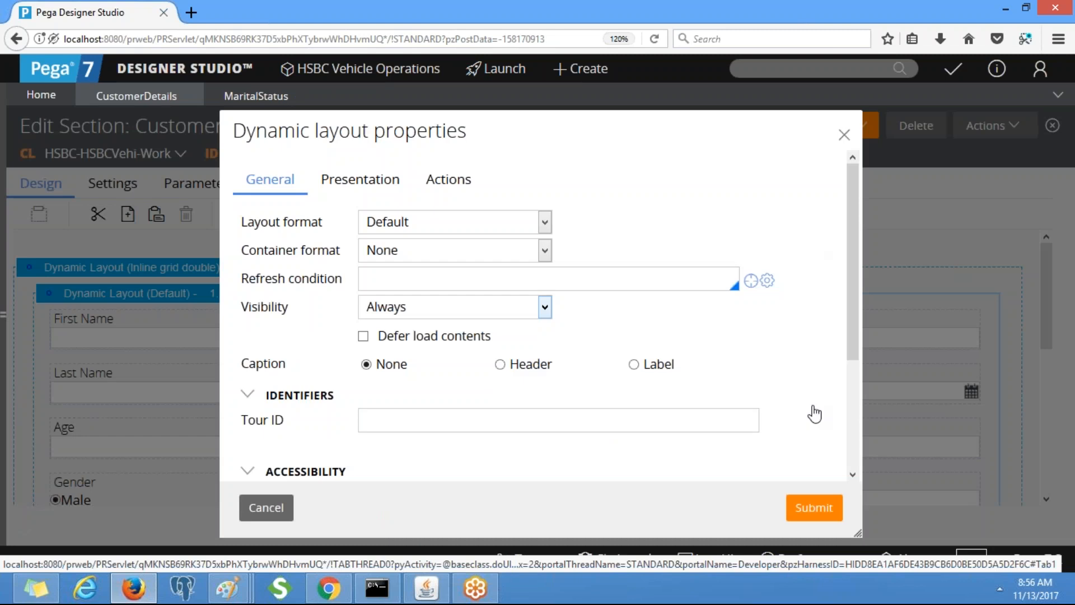
left_click_drag(812, 406, 810, 510)
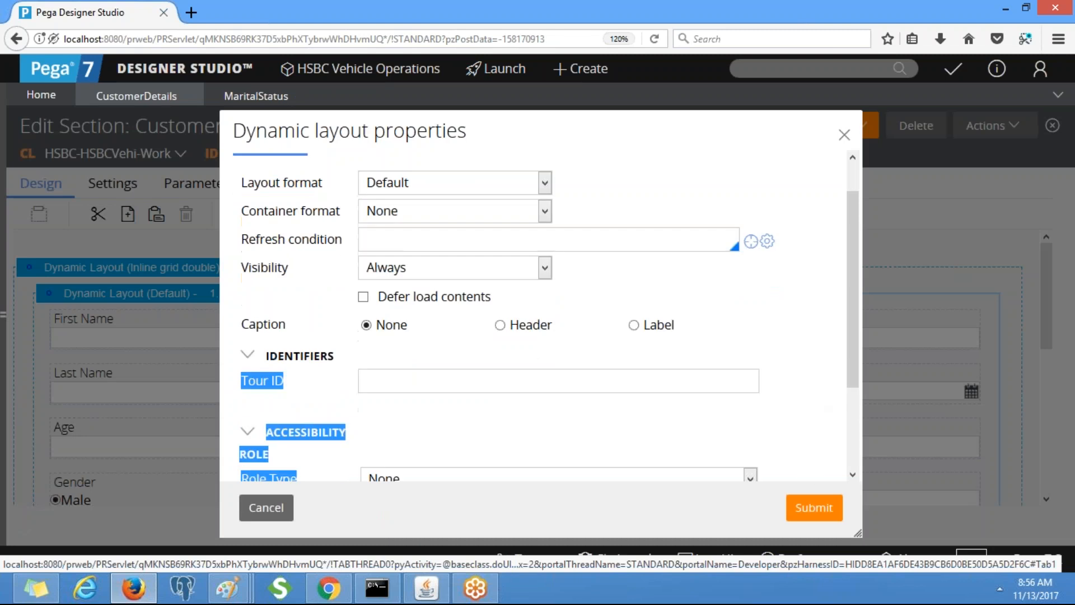
left_click(810, 511)
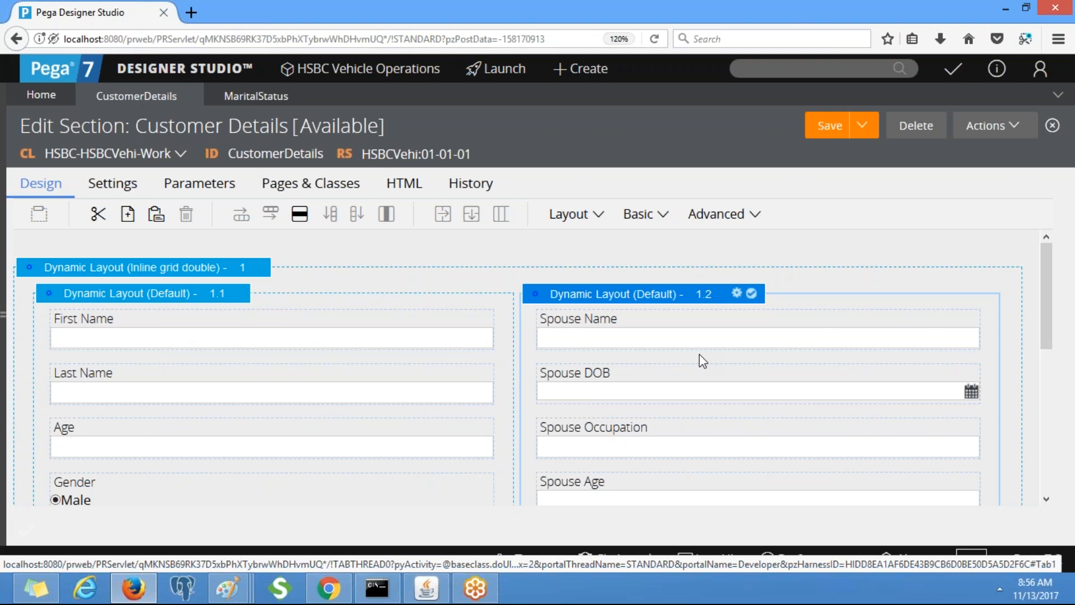
Step: Turn off the property default label for the Spouse Name cell and set its label to "Name"
left_click(655, 345)
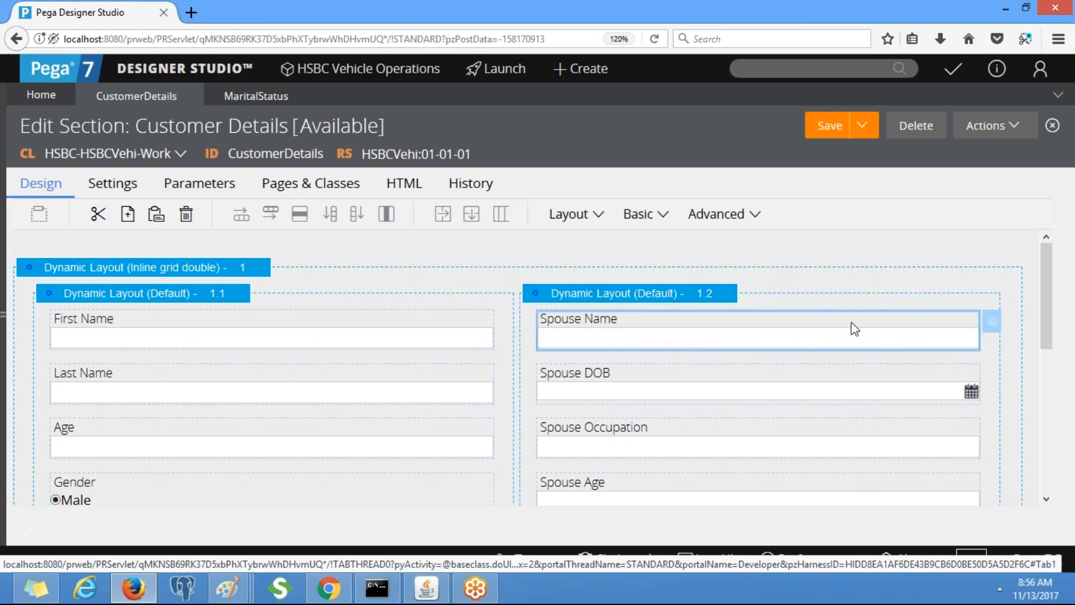
left_click(992, 324)
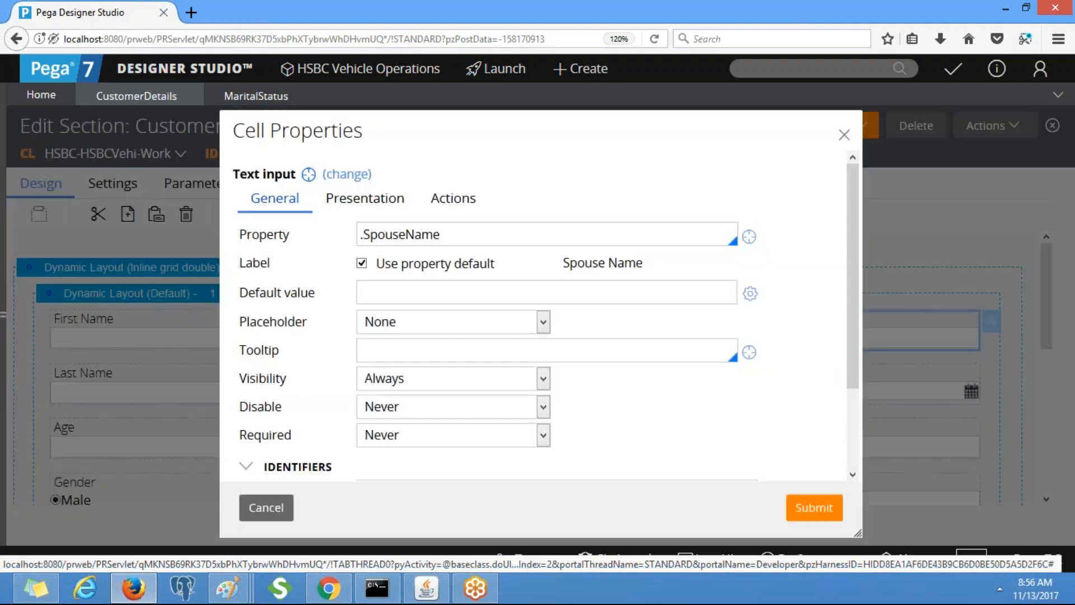
left_click(361, 264)
left_click(612, 263)
key("BackSpace")
key("BackSpace")
key("BackSpace")
key("BackSpace")
key("BackSpace")
key("BackSpace")
key("BackSpace")
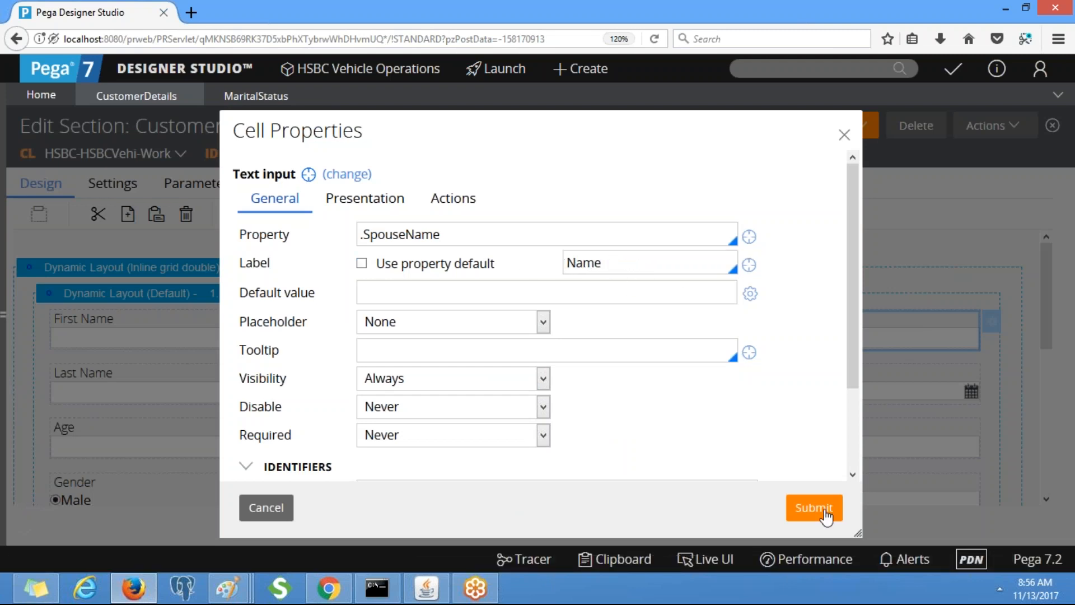
left_click(824, 511)
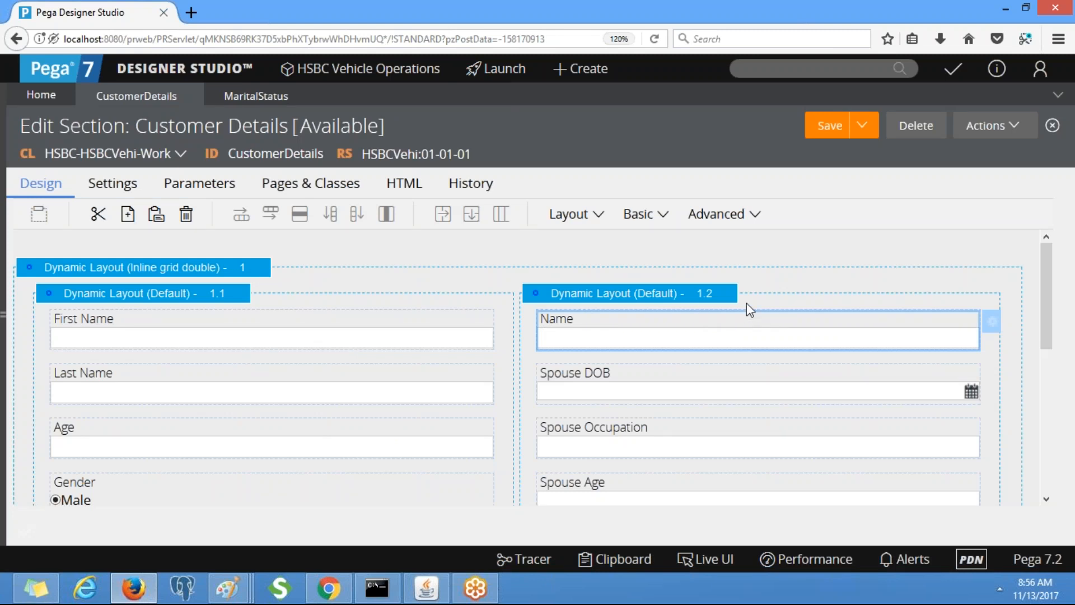
left_click(686, 303)
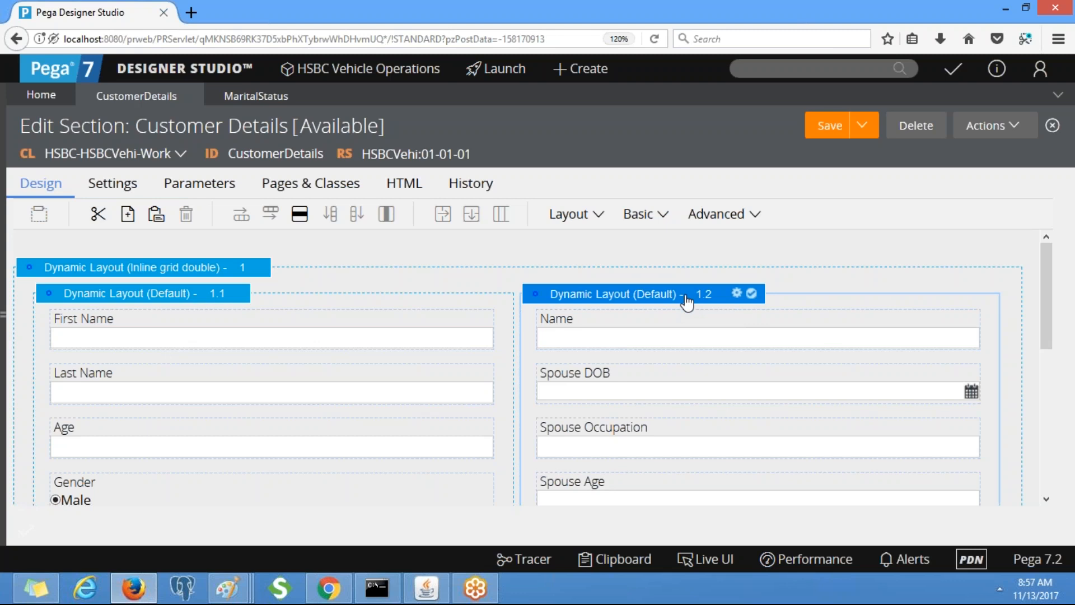
left_click(737, 294)
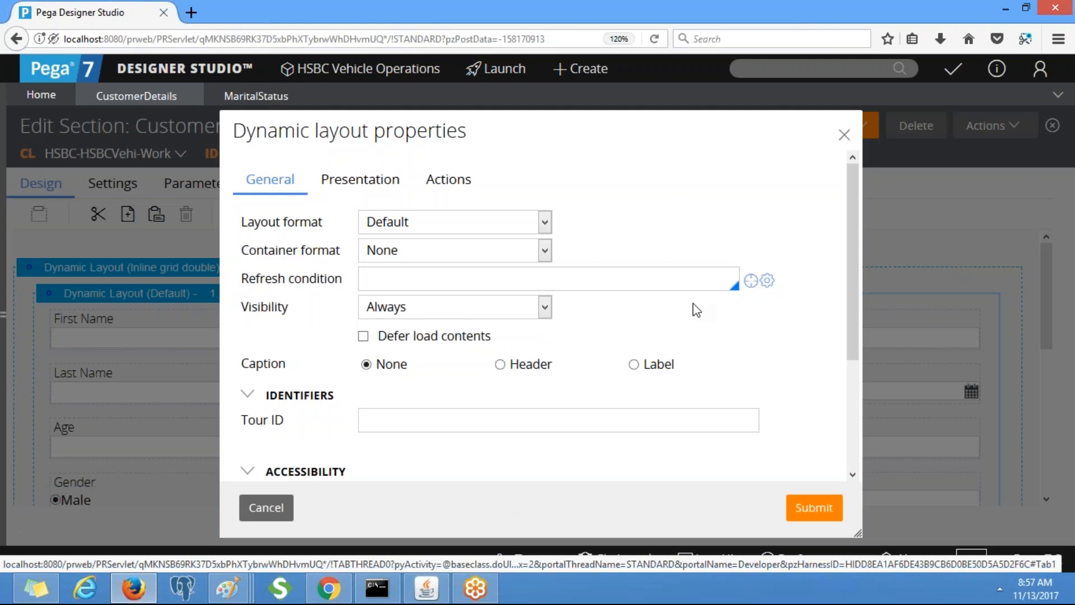
left_click(844, 137)
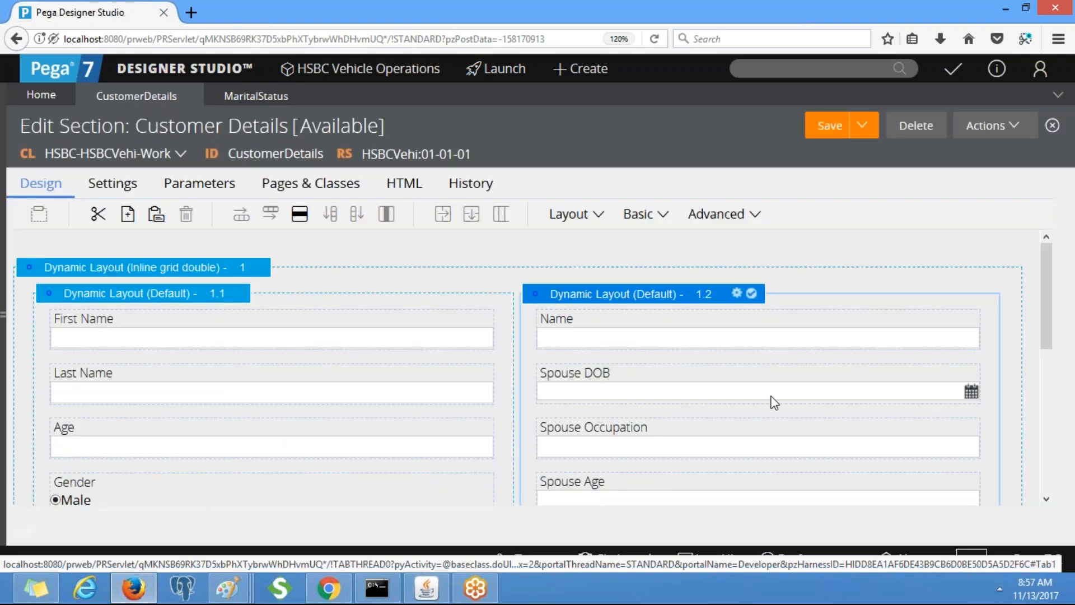
Step: Give the second nested layout a Header caption with the text title "Below are Spouse Details"
left_click(737, 298)
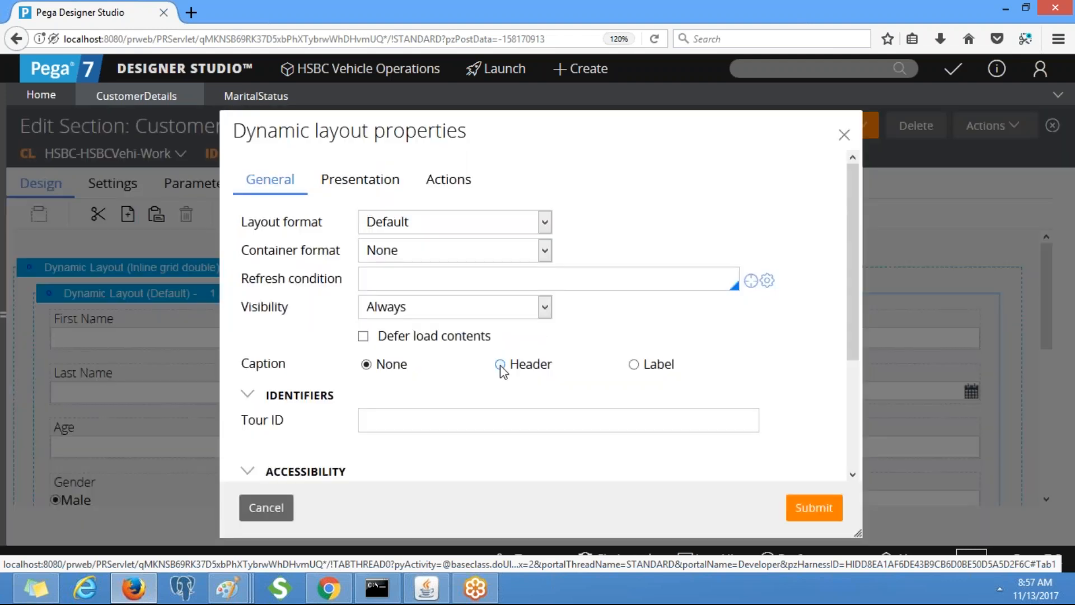
left_click_drag(607, 417, 547, 415)
type("Belo")
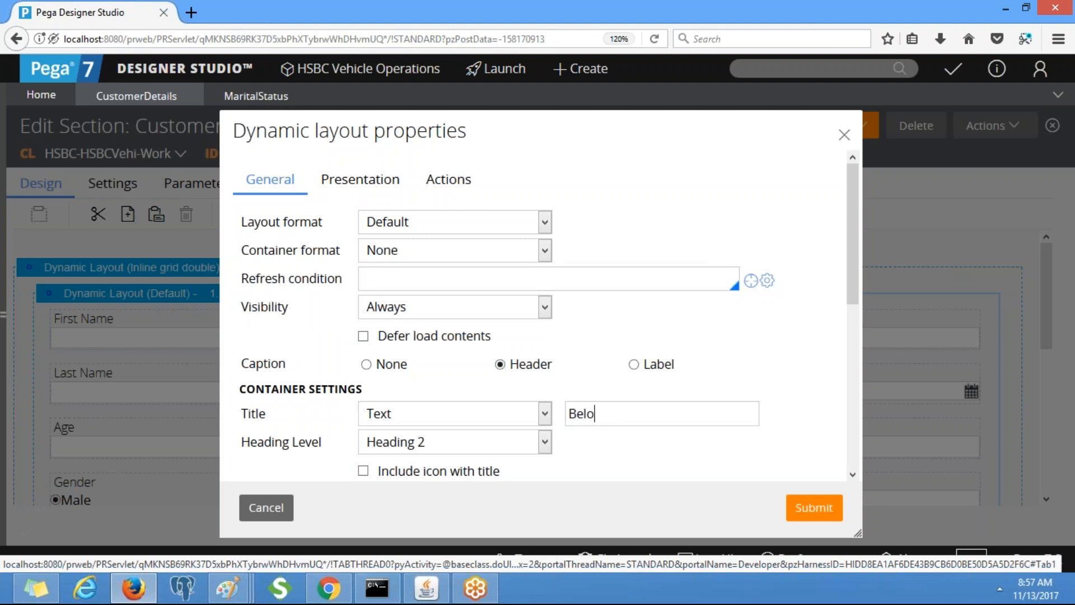
type("w are Spouse Details")
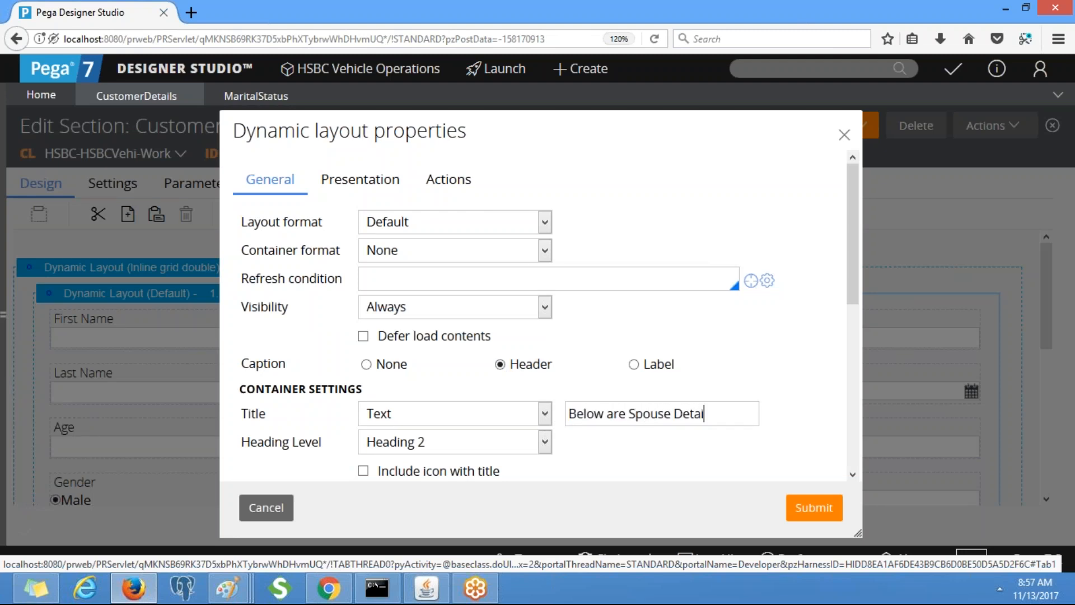
left_click(817, 501)
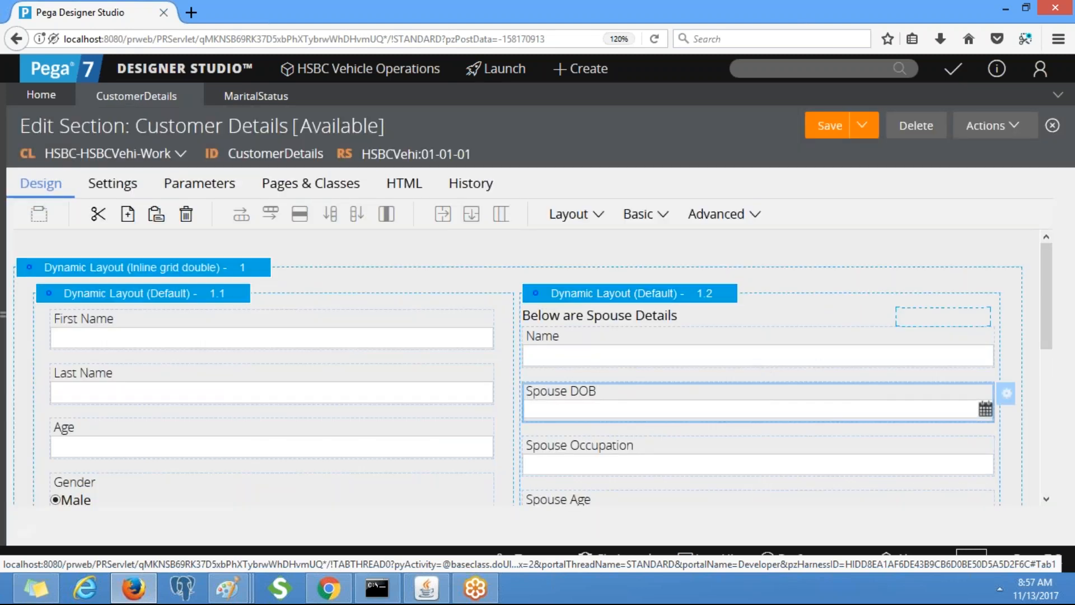
Step: Turn off the property default label for the Spouse DOB cell and set its label to "DOB"
left_click(1006, 394)
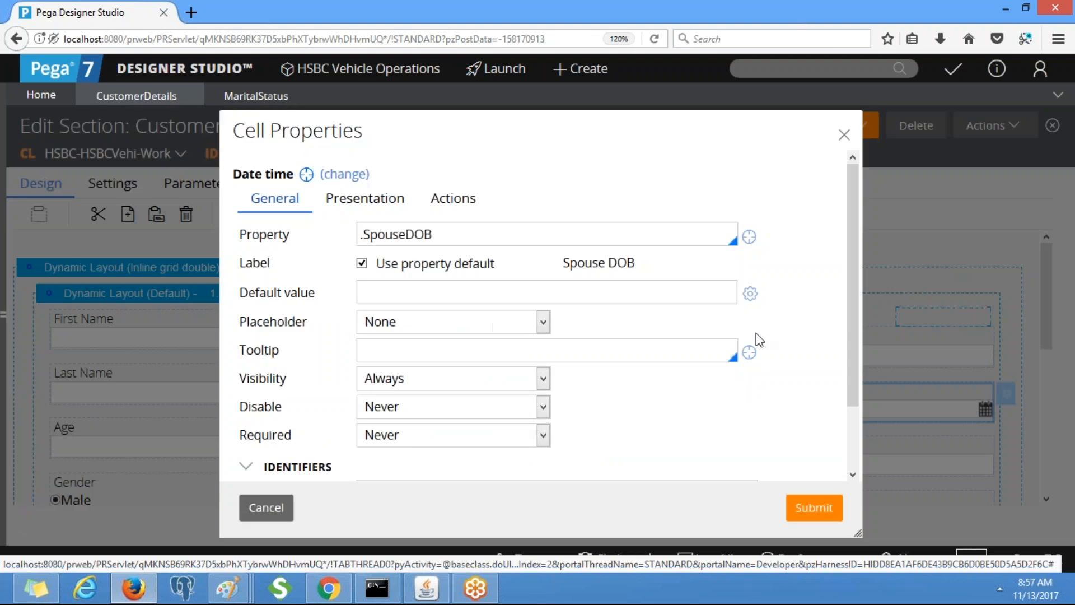
left_click(385, 264)
left_click(612, 263)
key("BackSpace")
key("BackSpace")
key("BackSpace")
key("BackSpace")
key("BackSpace")
key("BackSpace")
key("BackSpace")
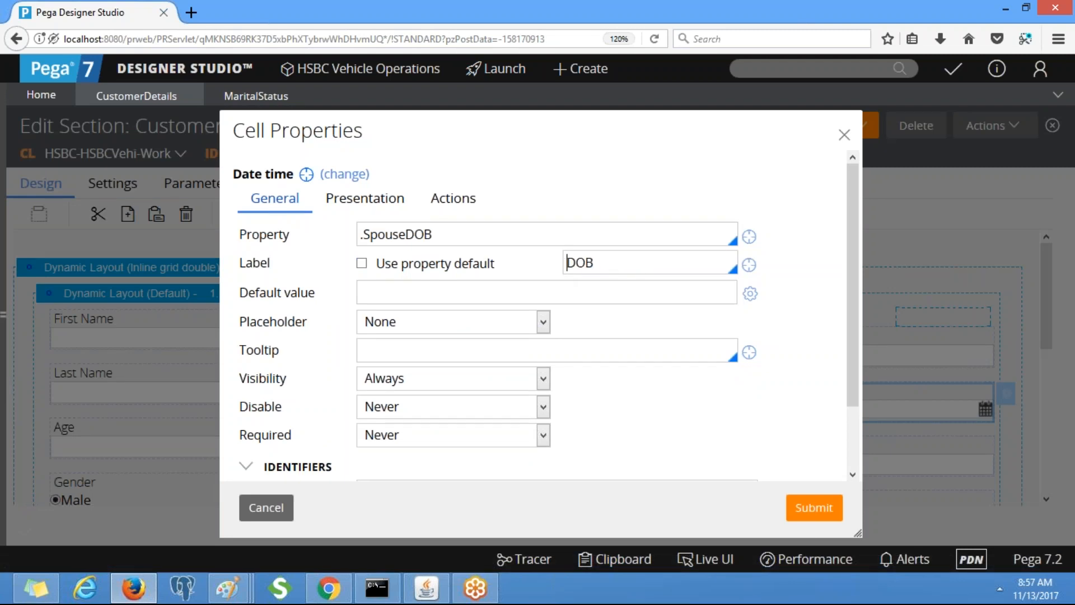
left_click(801, 514)
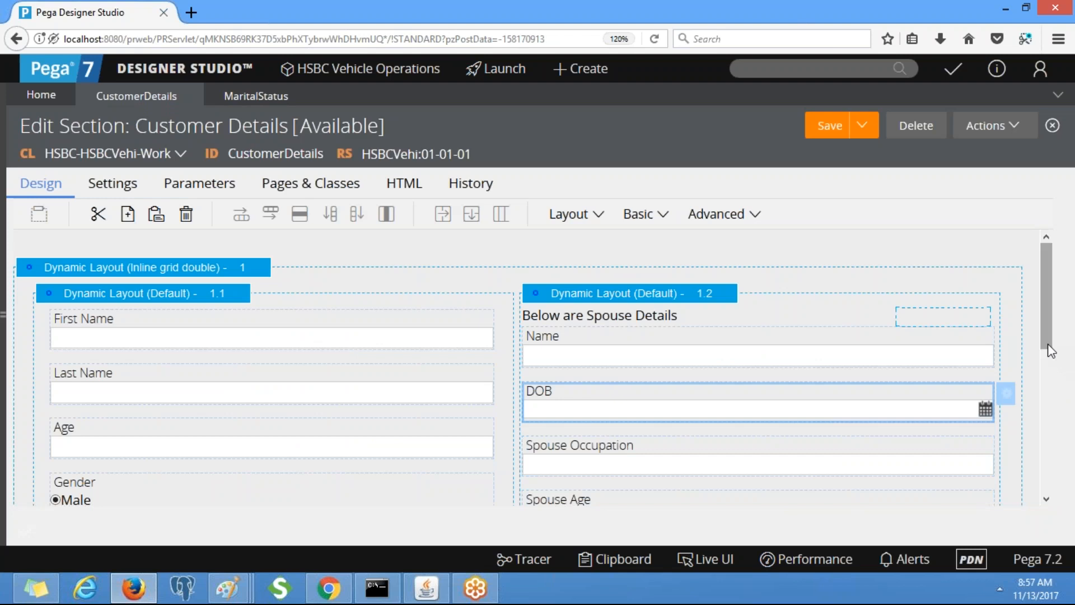
Step: Turn off the property default label for the Spouse Occupation cell and set its label to "Occupation"
scroll(794, 413, "down", 2)
left_click(734, 397)
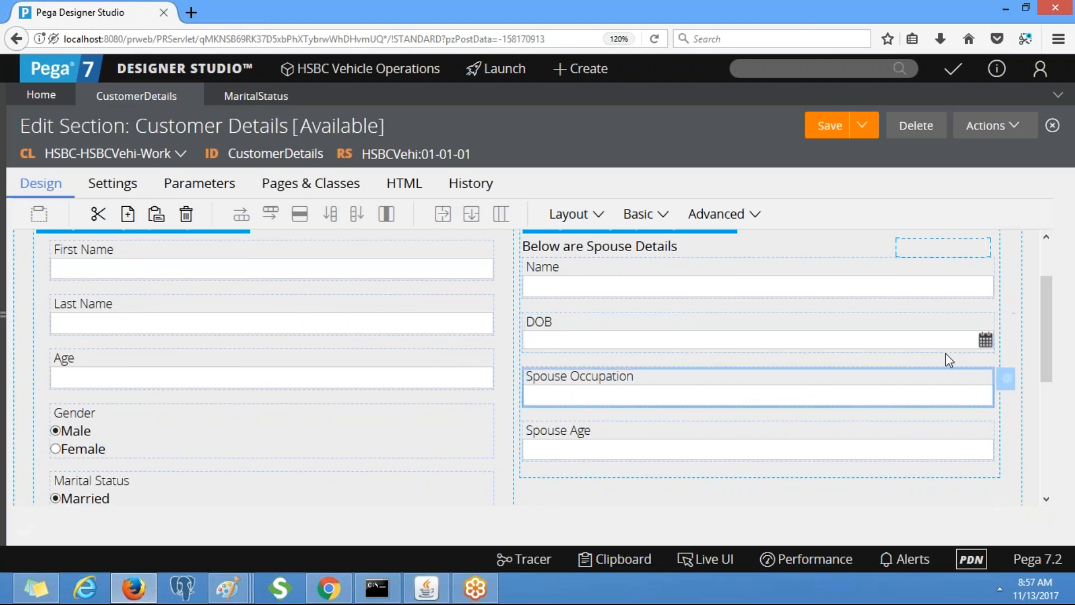
left_click(1008, 386)
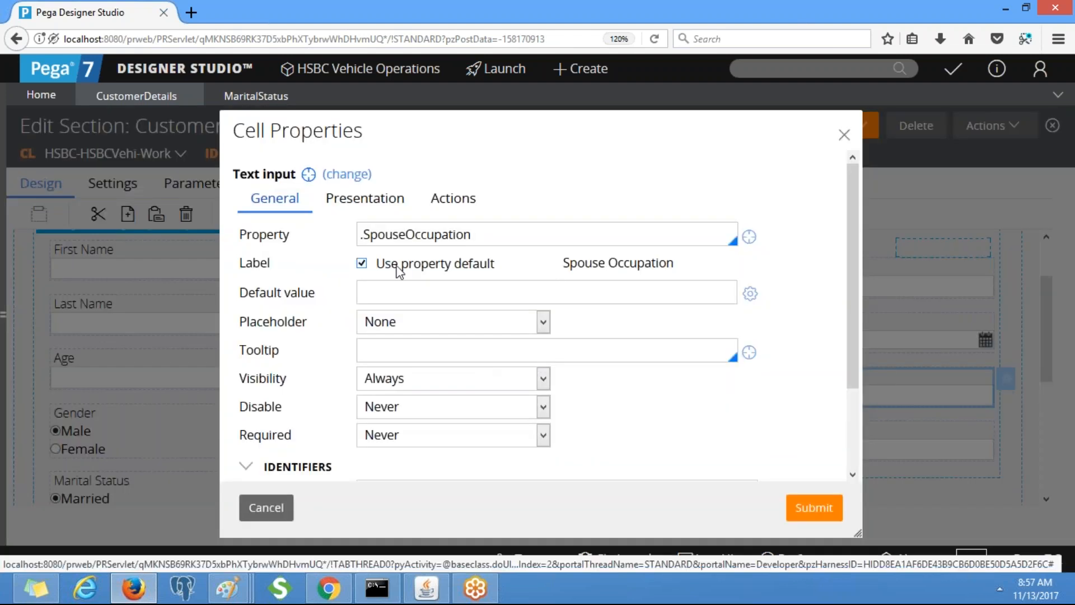
left_click(397, 268)
left_click_drag(612, 263, 522, 262)
key("BackSpace")
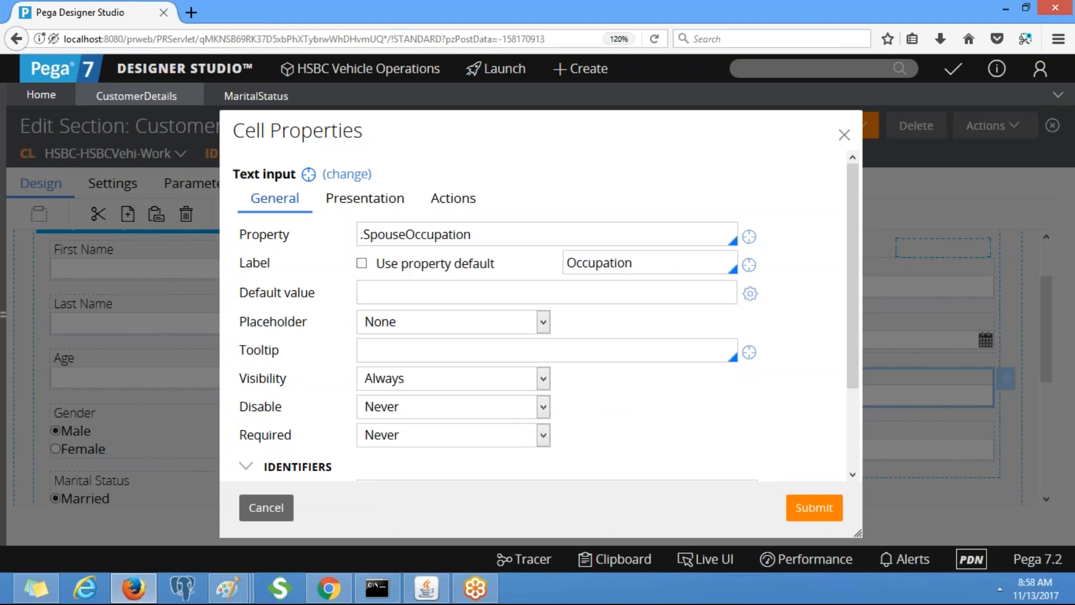
left_click(814, 507)
Step: Turn off the property default label for the Spouse Age cell and set its label to "Age"
scroll(1061, 348, "down", 2)
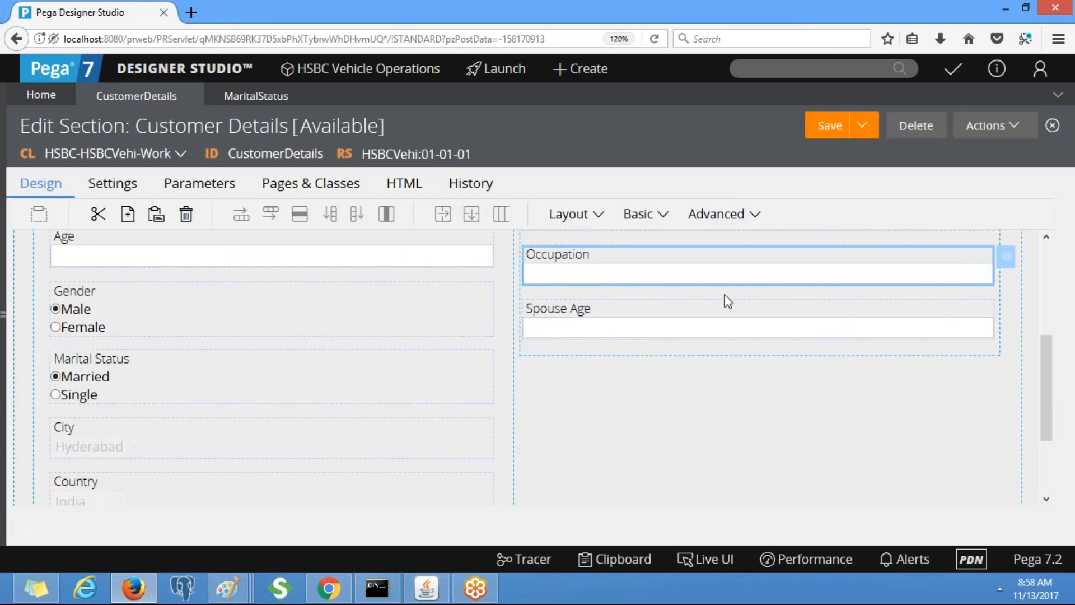
left_click(695, 328)
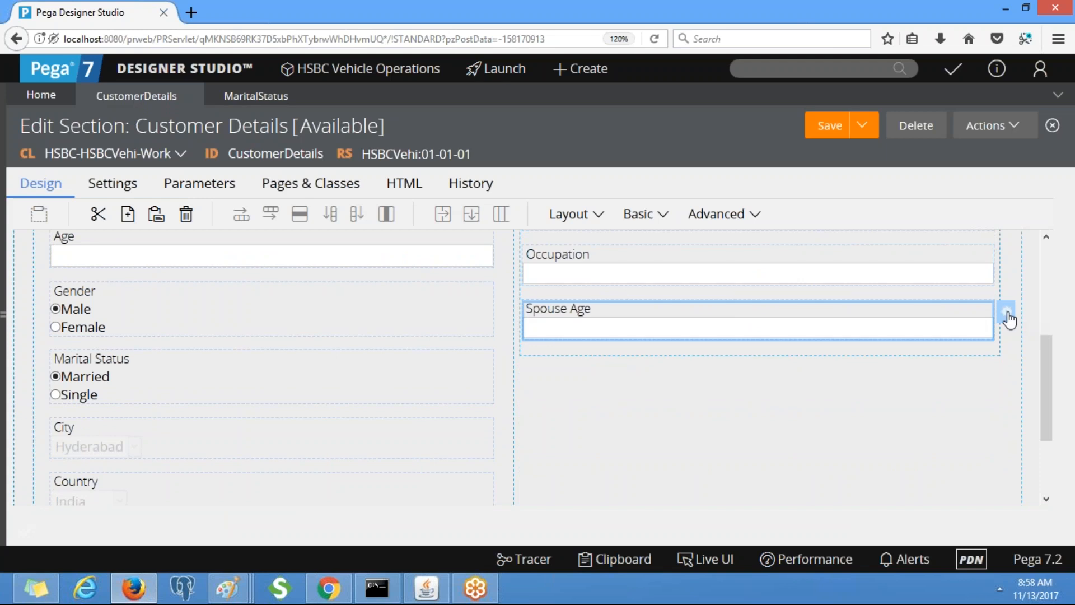
left_click(1008, 318)
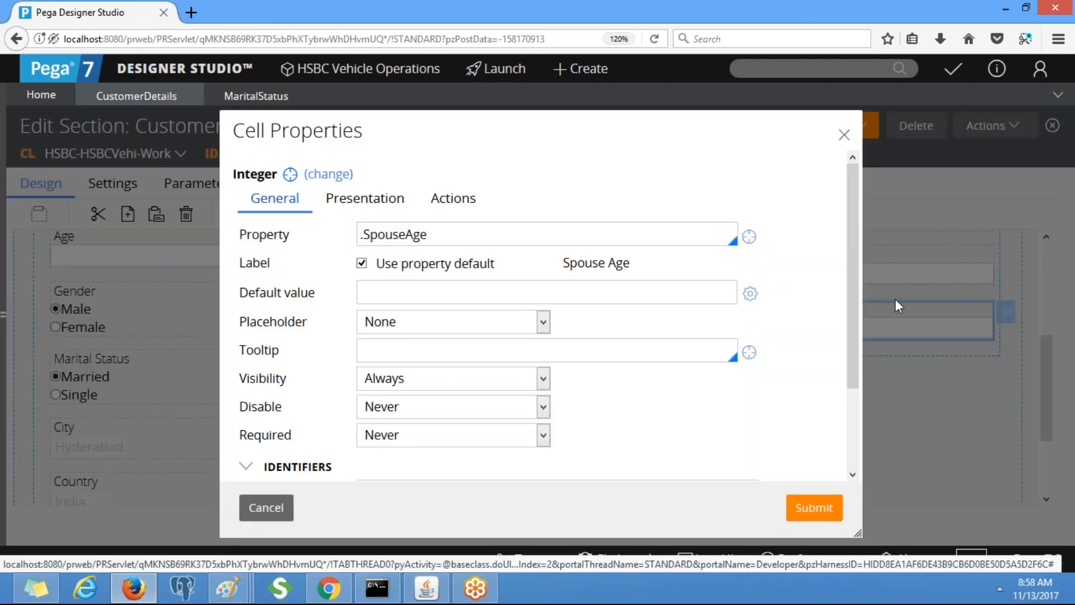
left_click(448, 264)
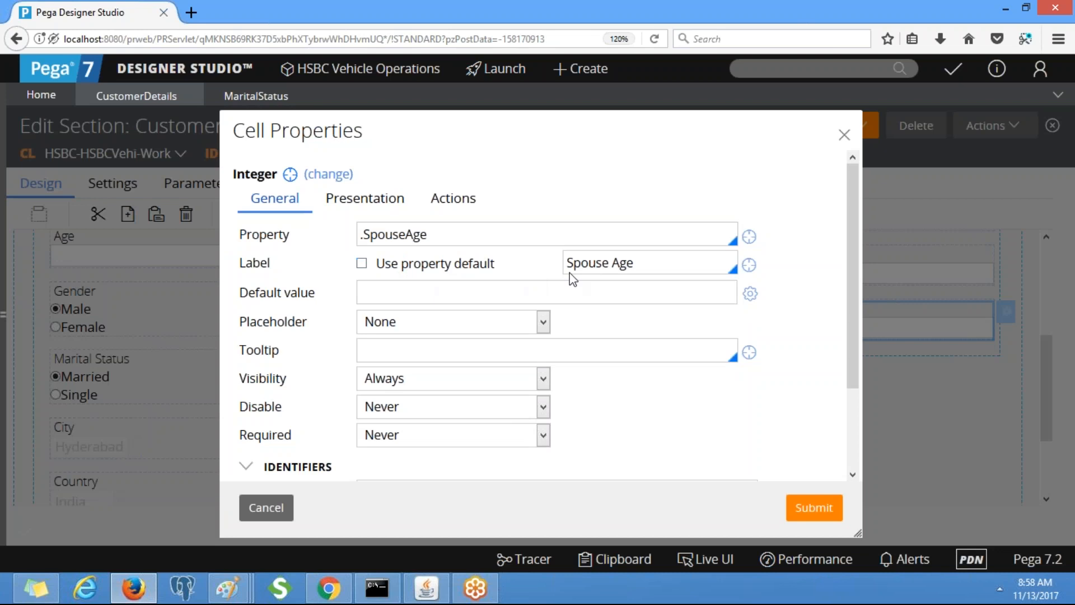
left_click_drag(614, 266, 561, 260)
key("BackSpace")
left_click(814, 508)
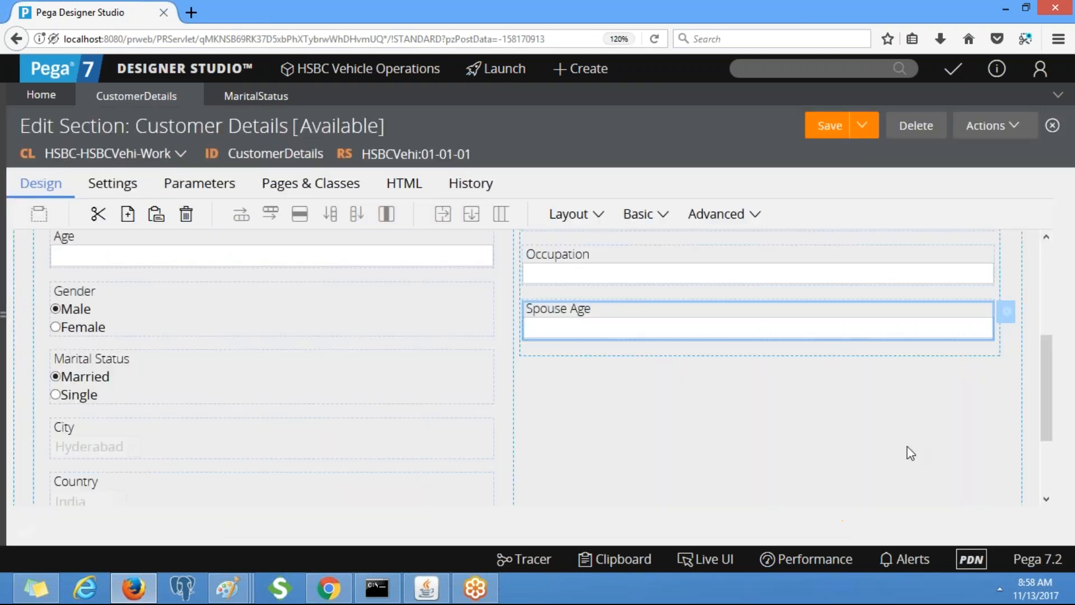
Step: Move the spouse Age field above Occupation in the second nested layout and save the section
left_click_drag(1046, 411, 1046, 364)
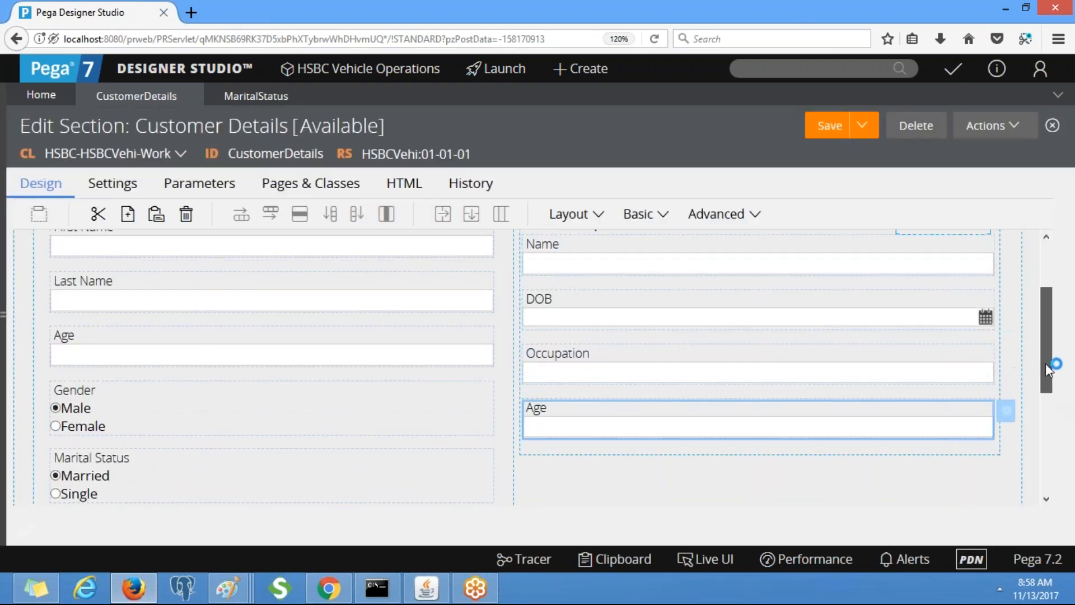
left_click_drag(627, 419, 628, 351)
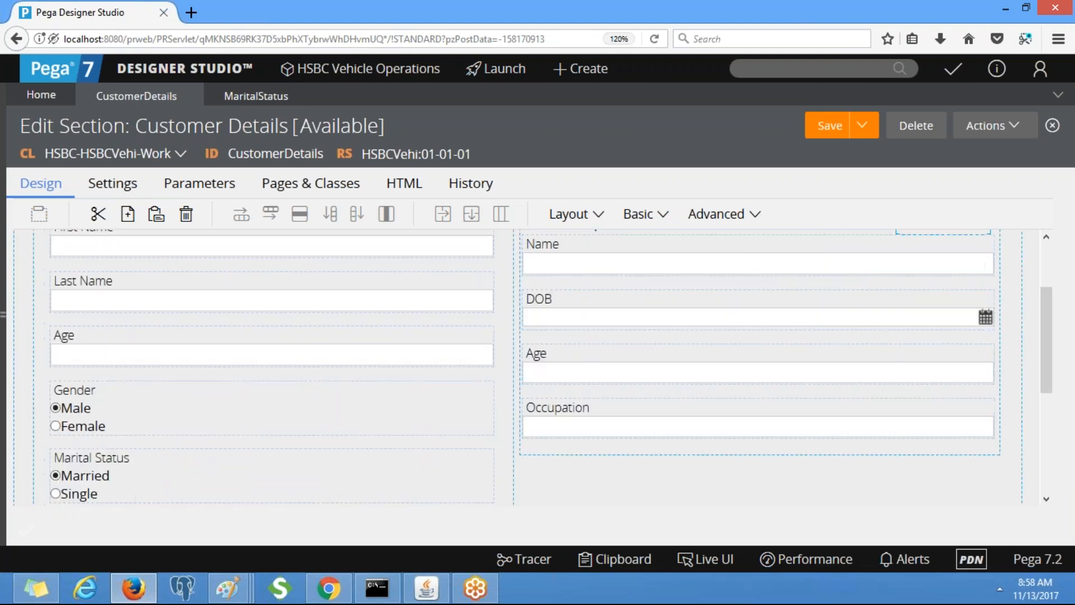
left_click_drag(1044, 368, 1051, 319)
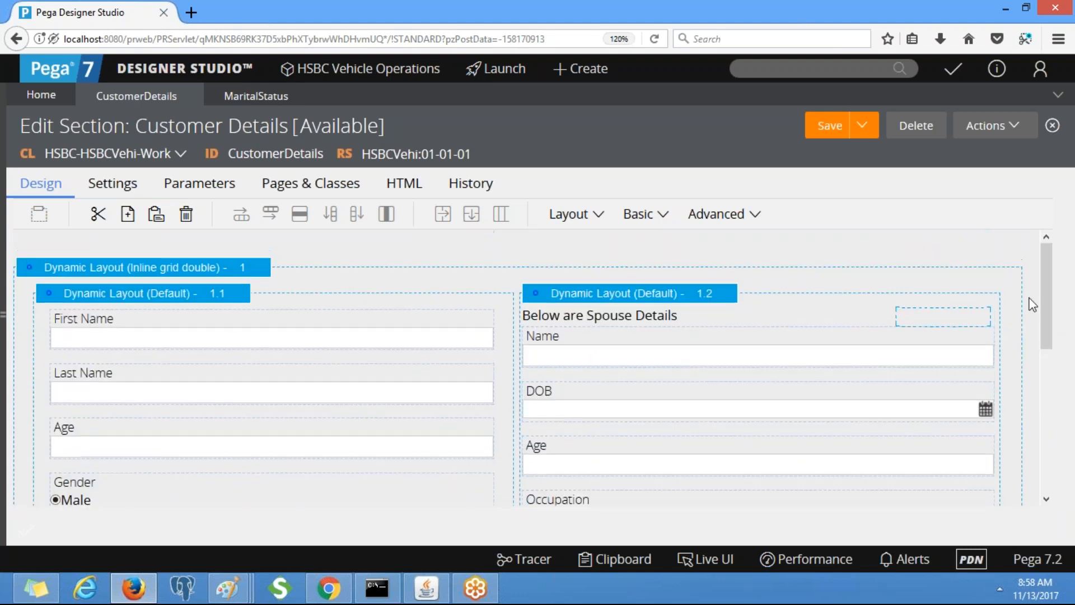
left_click(830, 125)
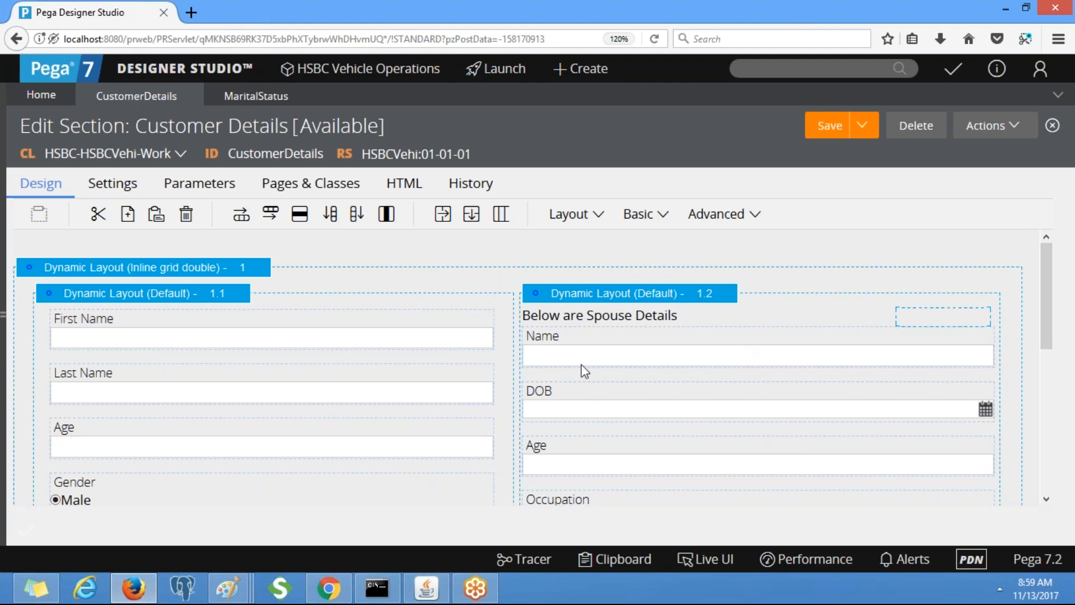
Step: Switch to the Paint scenario notes, add the line "3) Create a when rule for conditional display", and return to Pega Designer Studio
mouse_move(229, 589)
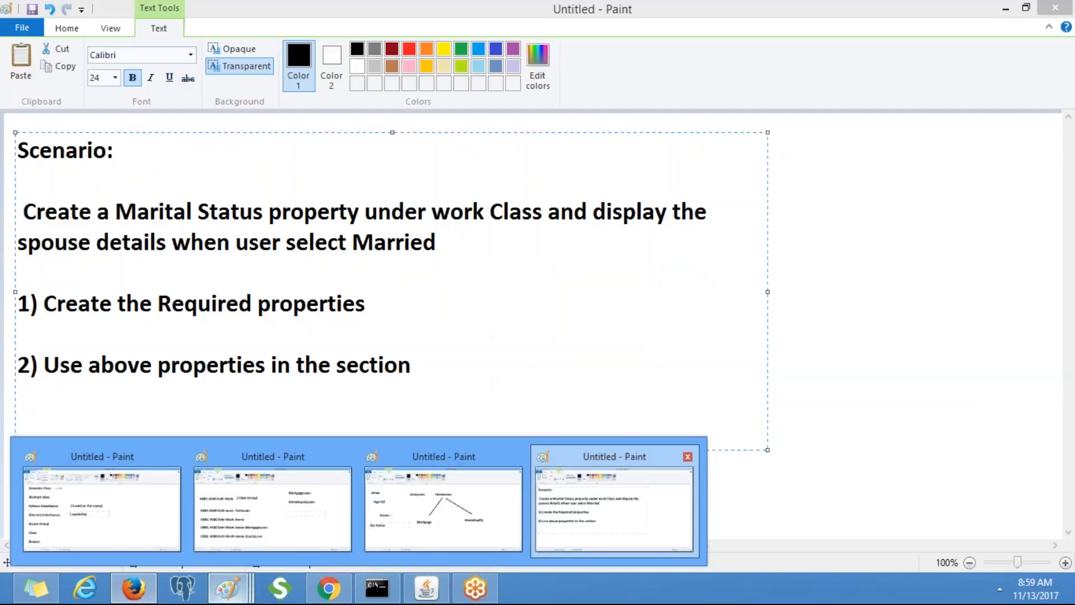
left_click(640, 507)
key("Return")
key("Return")
type("3)")
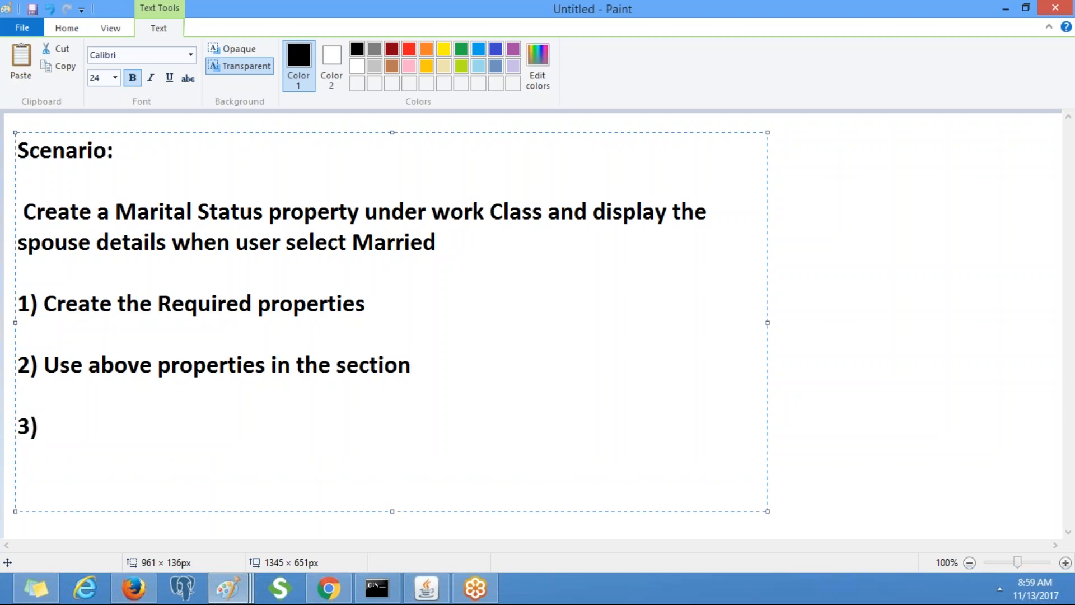
type("Create a ")
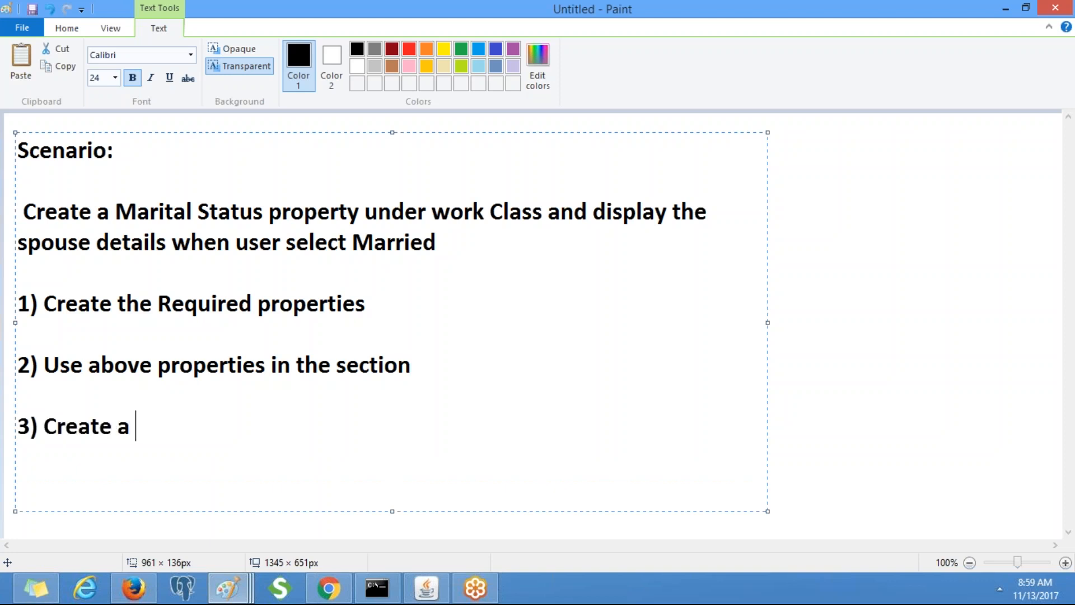
type("when rule for conditional s")
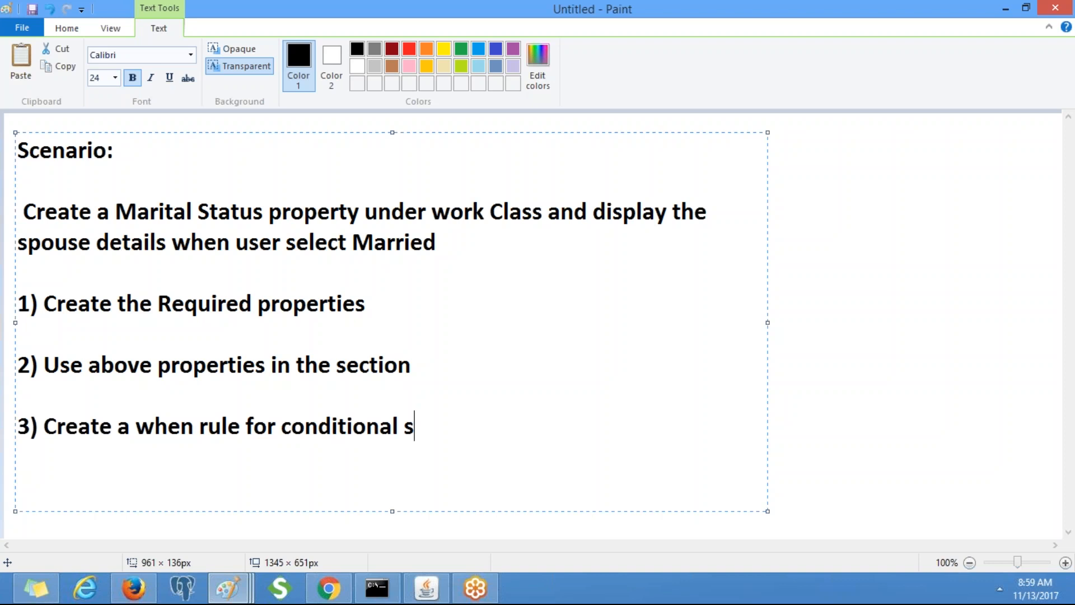
key("BackSpace")
type("display")
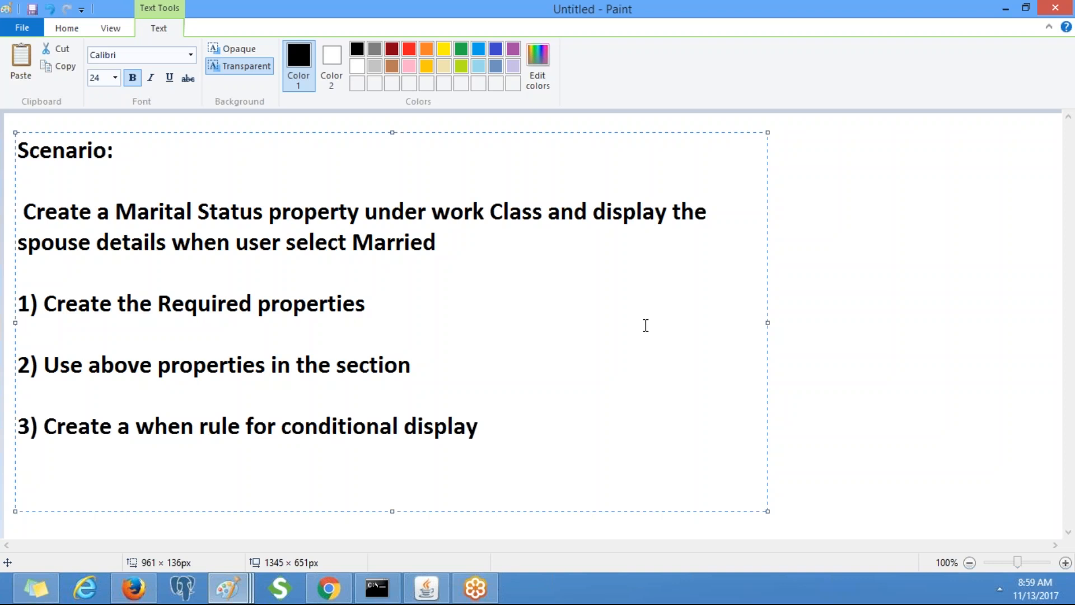
key("alt+Tab")
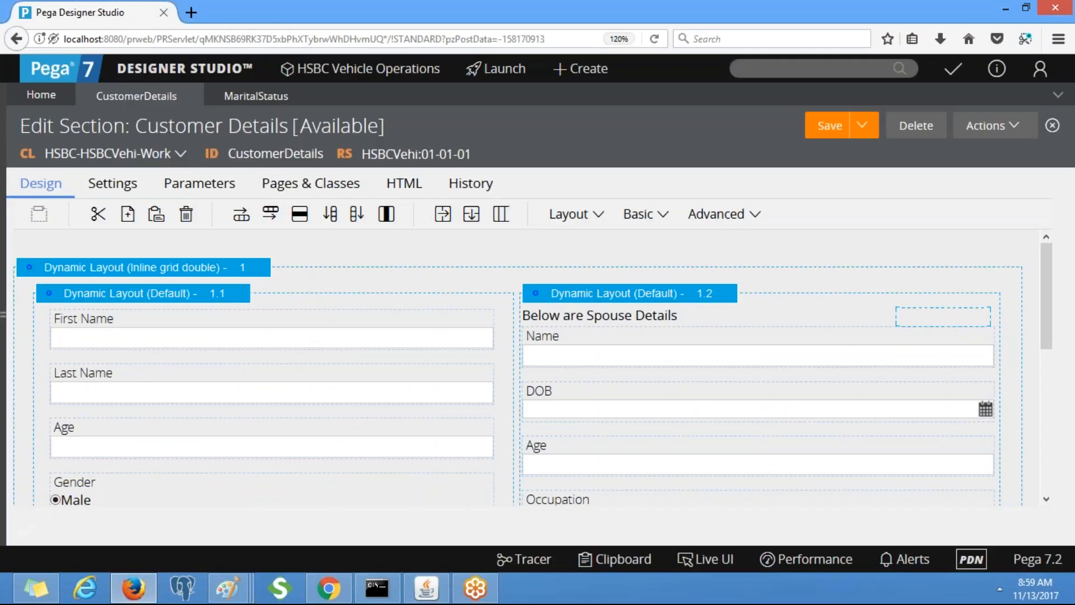
Step: Start a new When decision rule under the HSBC-HSBCVehi-Work class
left_click(3, 328)
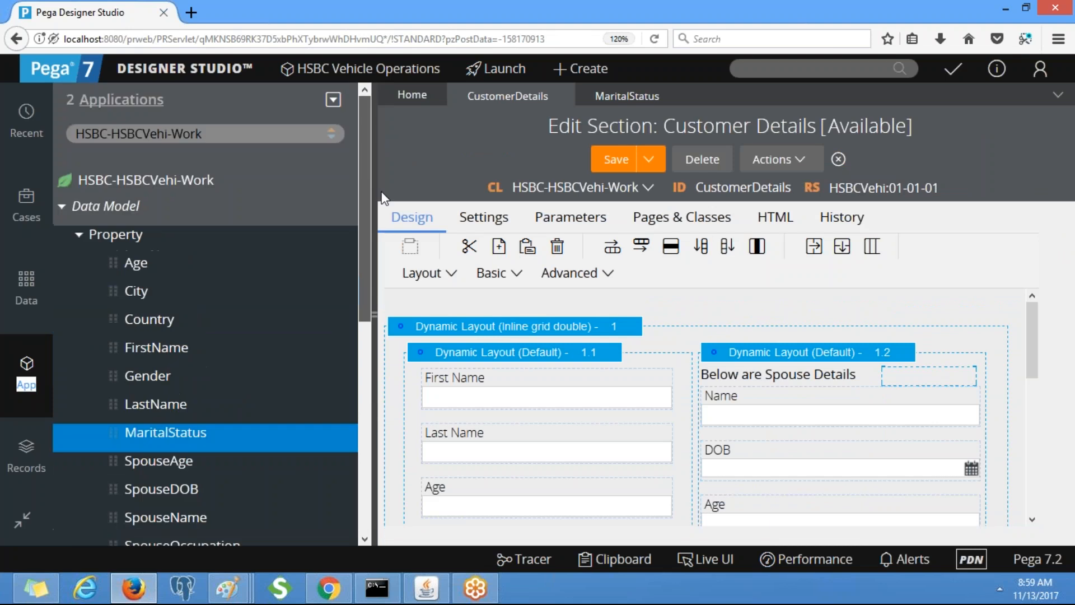
left_click(63, 207)
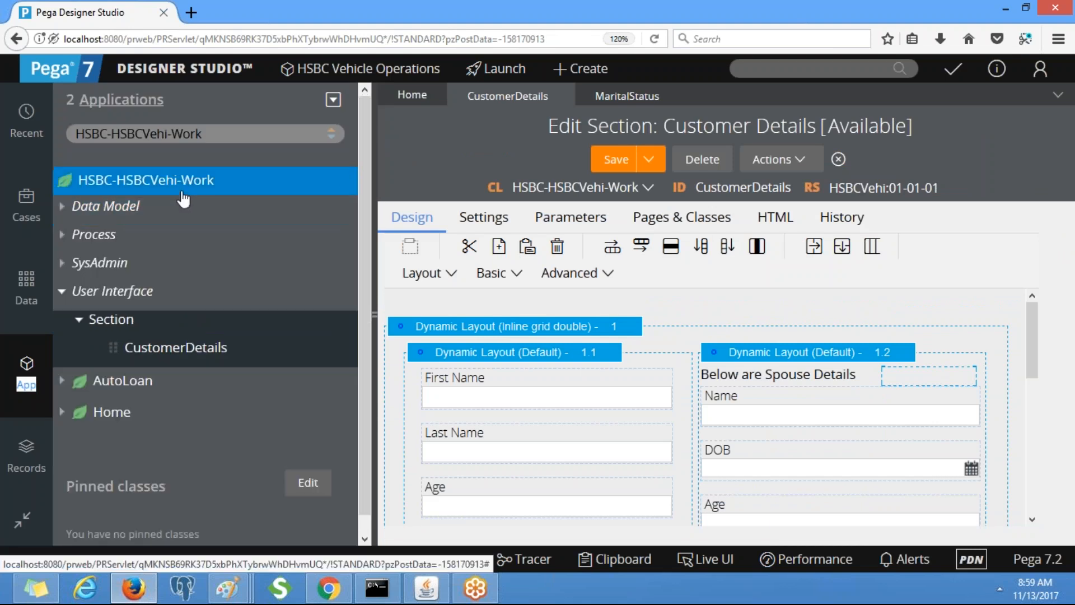
right_click(144, 182)
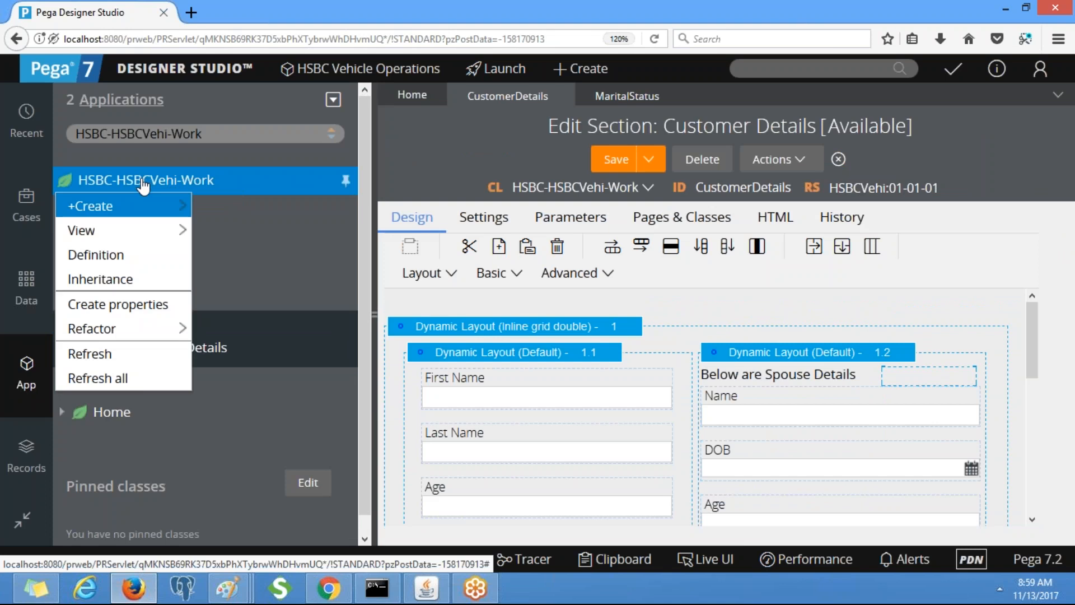
mouse_move(144, 206)
mouse_move(203, 232)
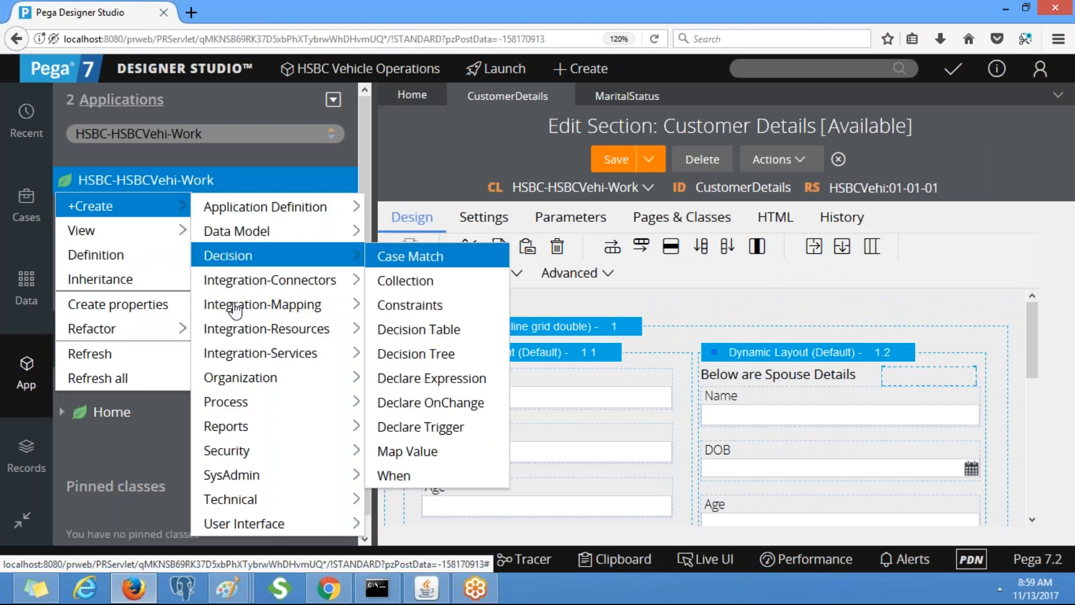
mouse_move(230, 256)
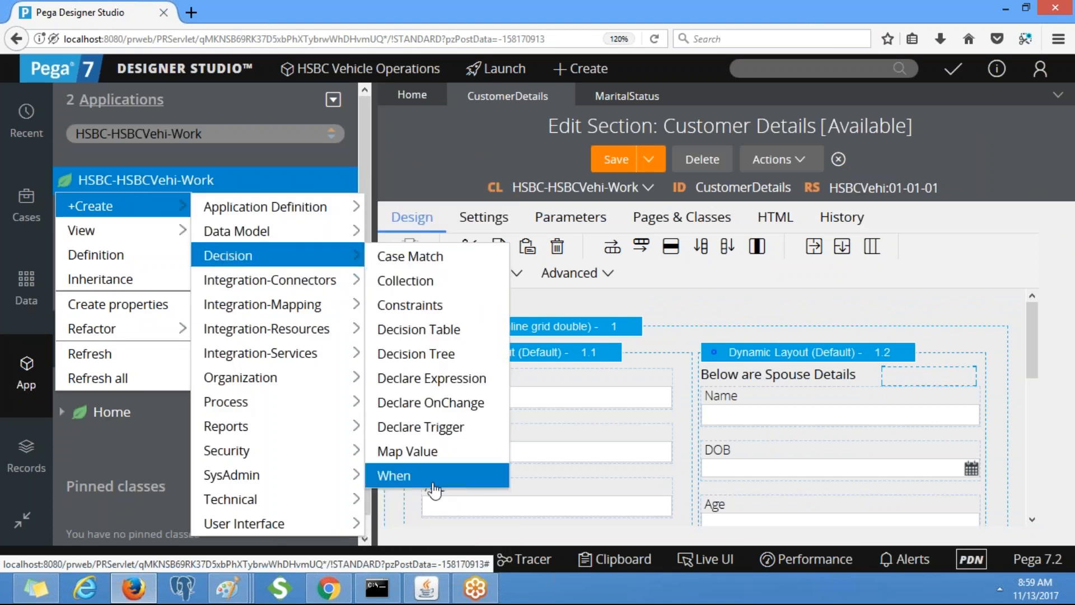
left_click(451, 482)
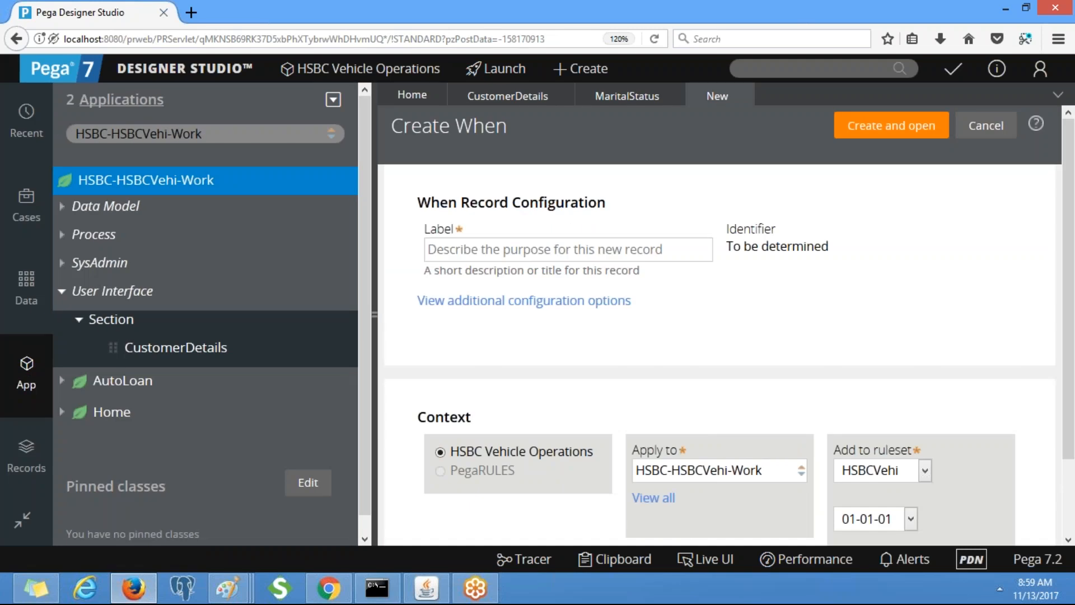
Step: Label the new When rule "Is Married", then create and open it with the default class and ruleset
left_click(524, 250)
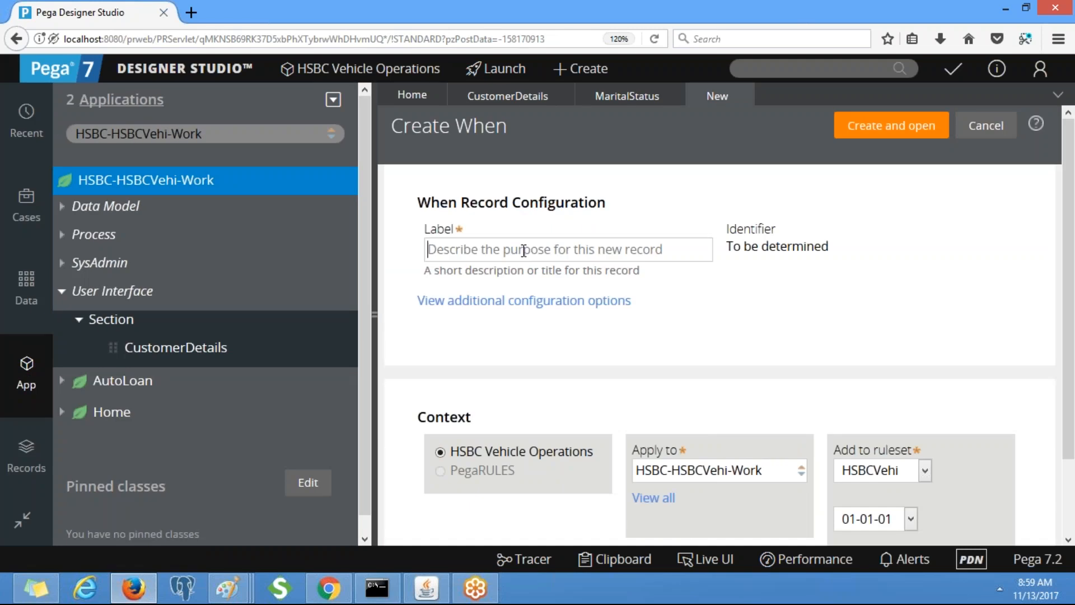
double_click(375, 314)
left_click(293, 250)
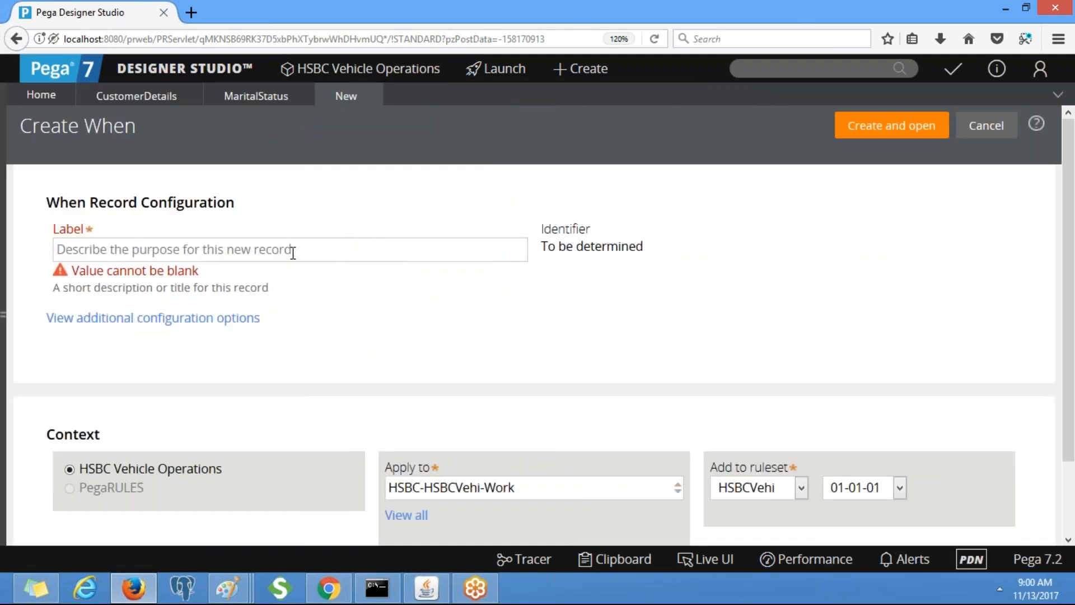
type("Is Marri")
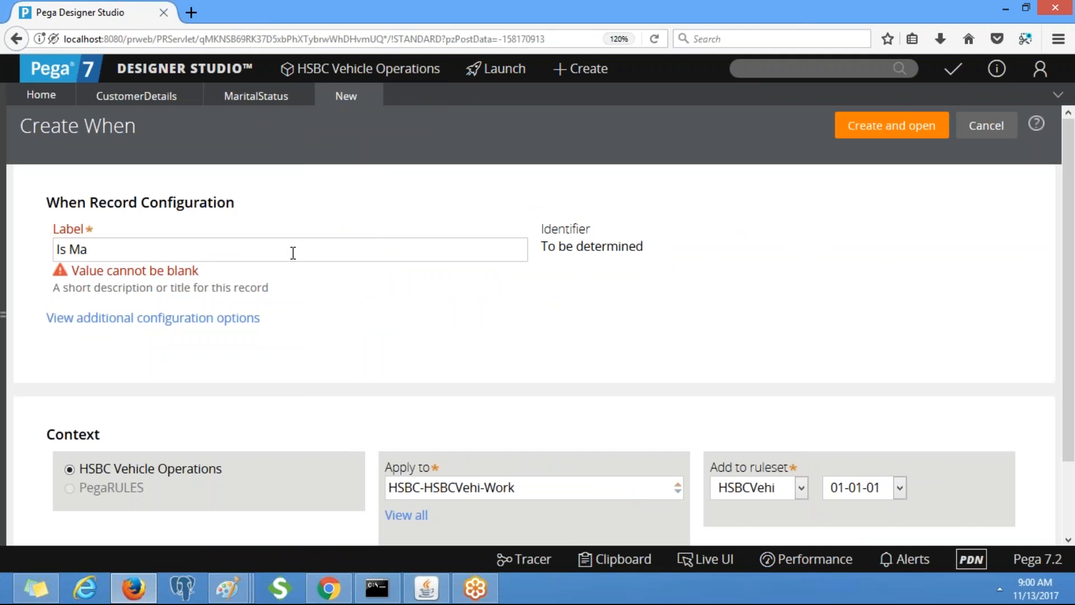
type("ed")
left_click(892, 126)
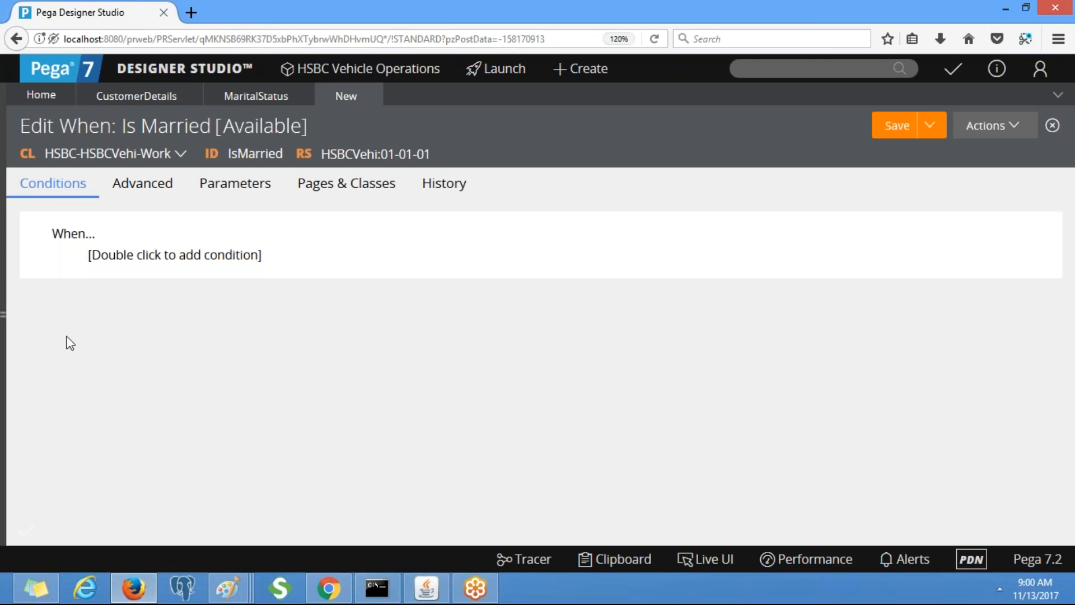
Step: Open a new condition in the Is Married rule and set its compared property to .MaritalStatus
double_click(153, 261)
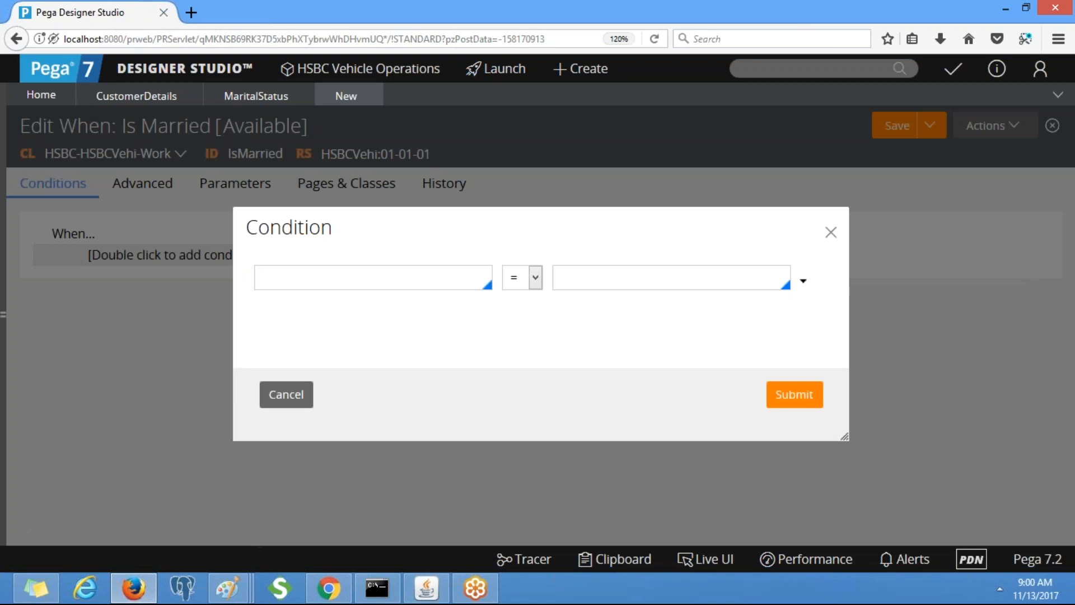
type(".")
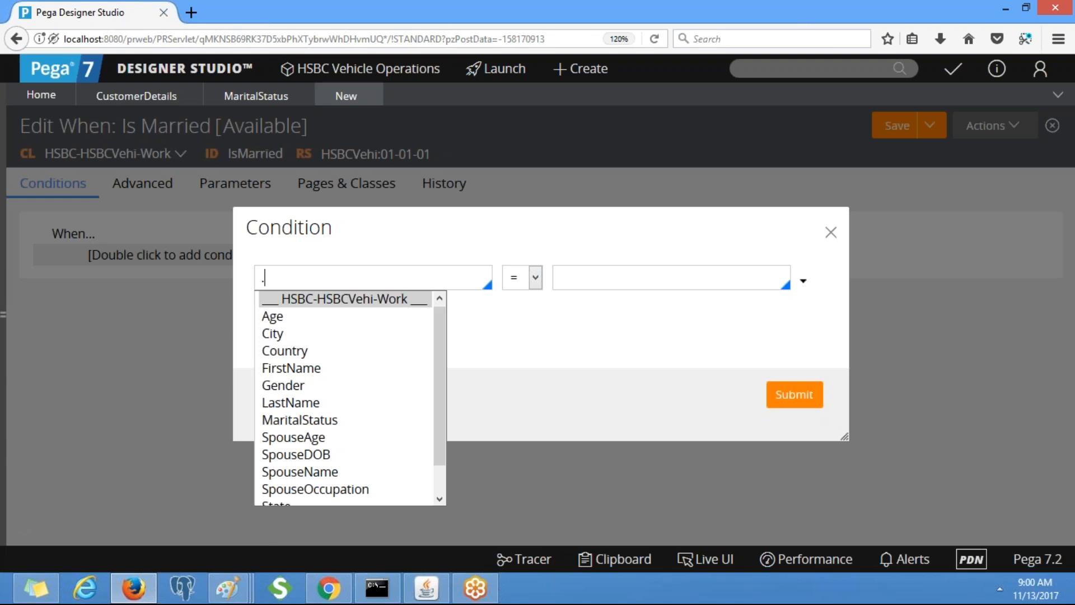
type("M")
key("Return")
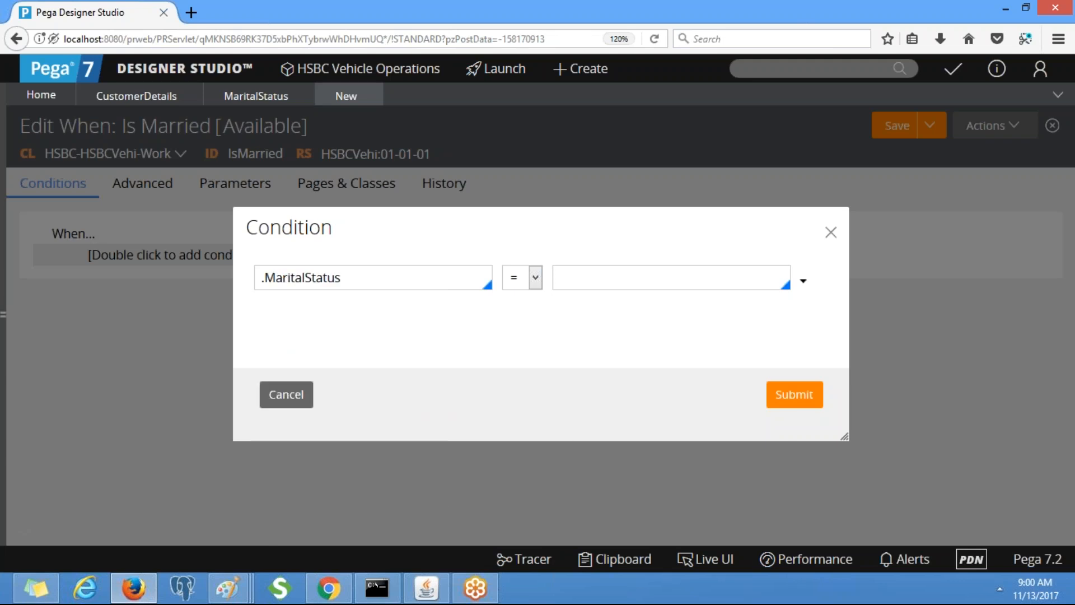
type("Married")
key("BackSpace")
key("BackSpace")
key("BackSpace")
key("BackSpace")
key("BackSpace")
key("BackSpace")
key("BackSpace")
Step: Set the condition's comparison value to Married, submit the condition and save the When rule
left_click(611, 275)
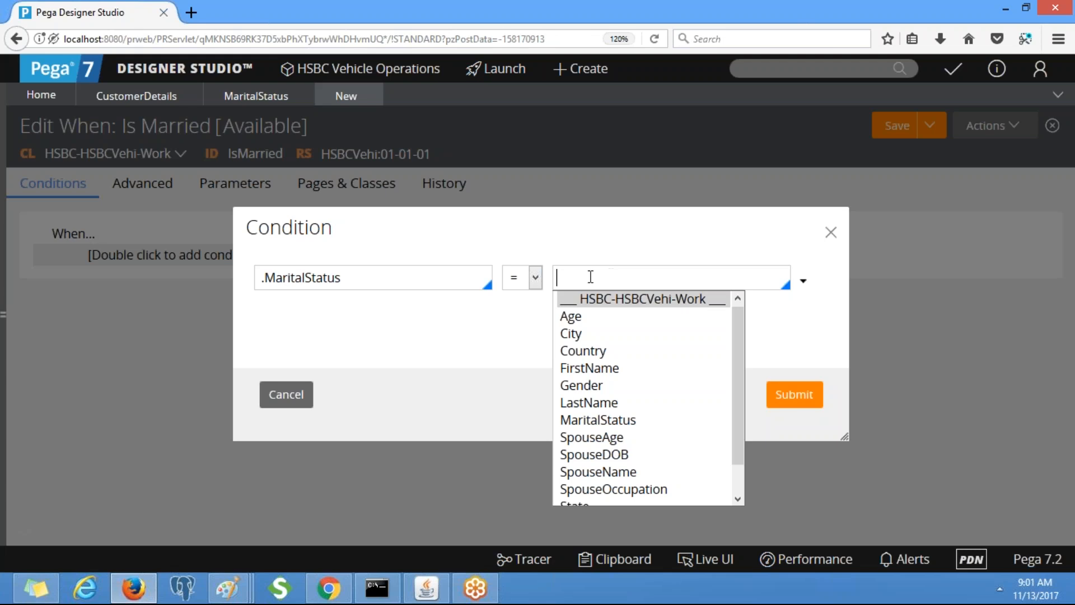
left_click(546, 290)
left_click(580, 284)
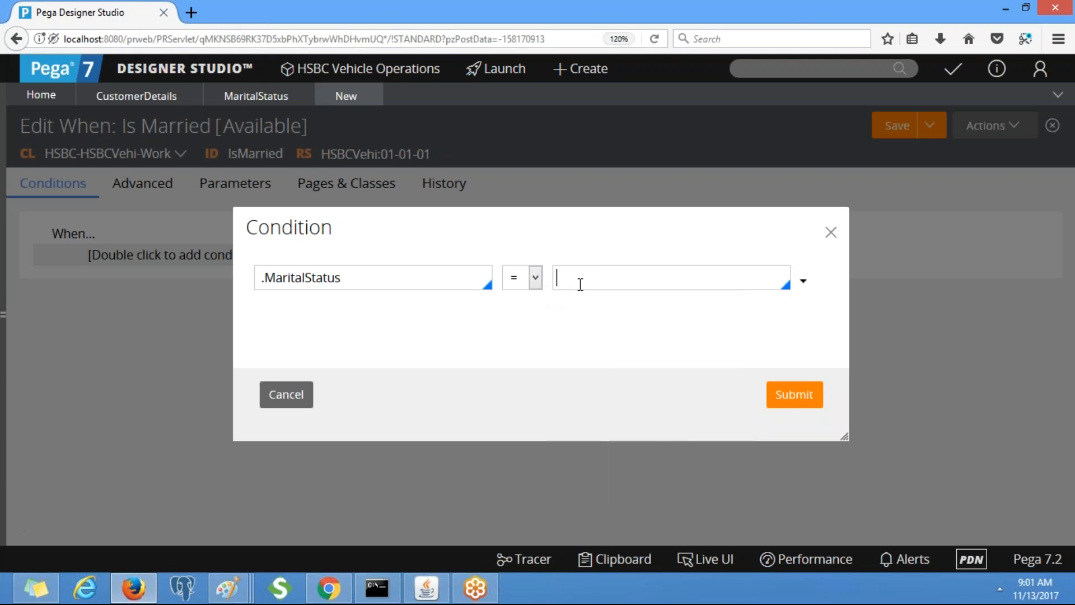
type("Married")
left_click(793, 394)
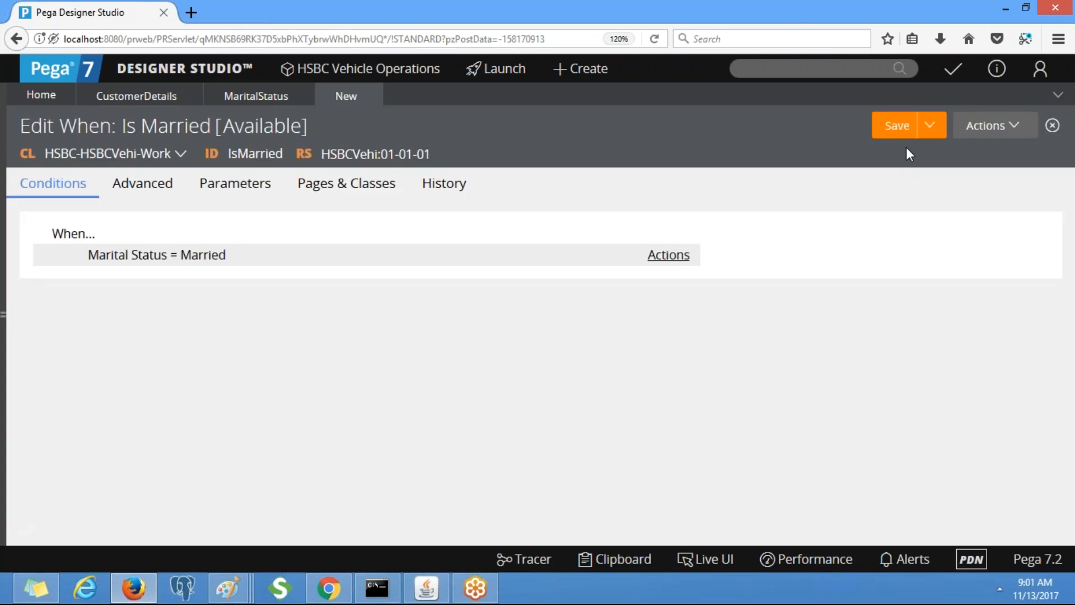
left_click(897, 130)
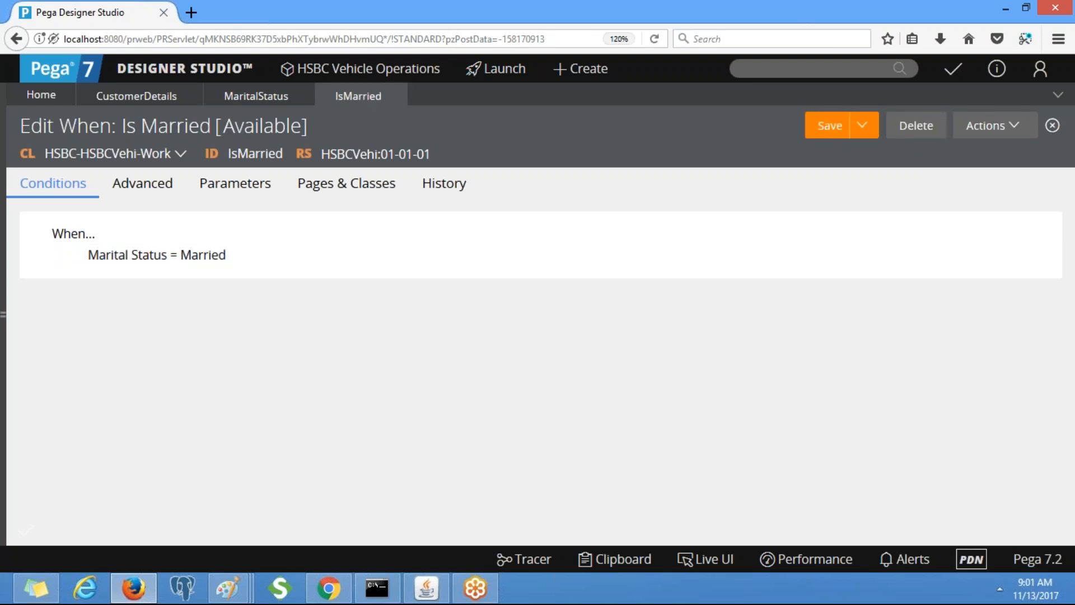
left_click(4, 308)
left_click(29, 377)
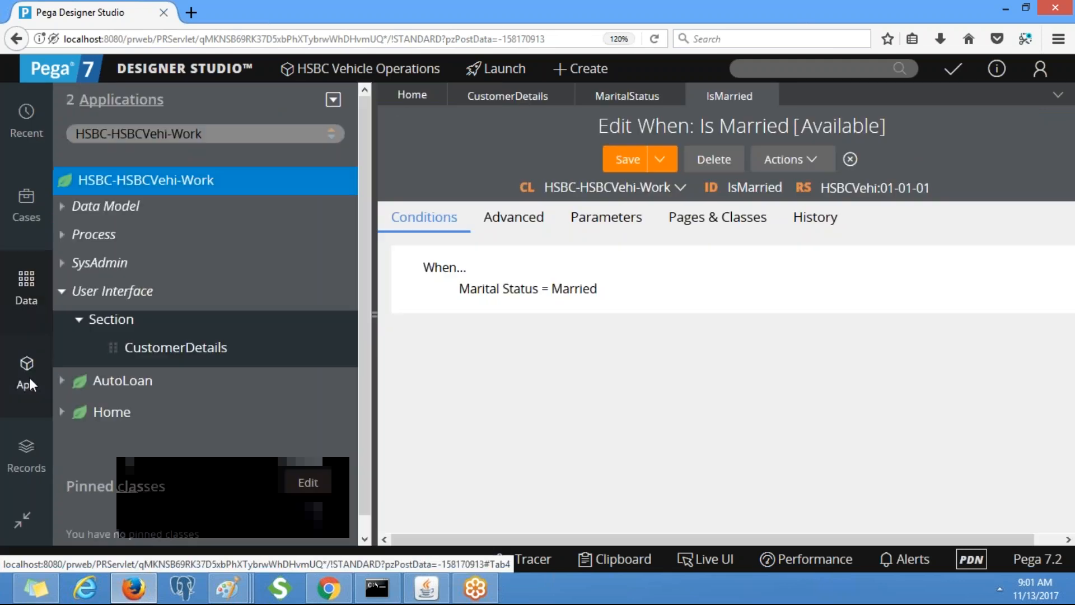
left_click(379, 318)
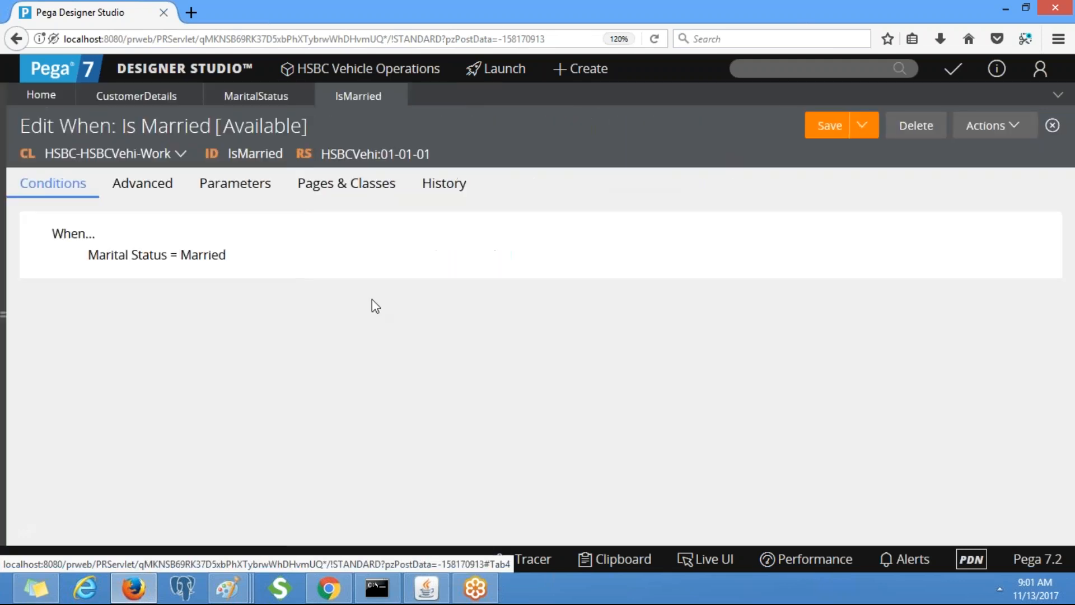
Step: Return to the CustomerDetails section and select the nested spouse details layout 1.2
left_click(248, 103)
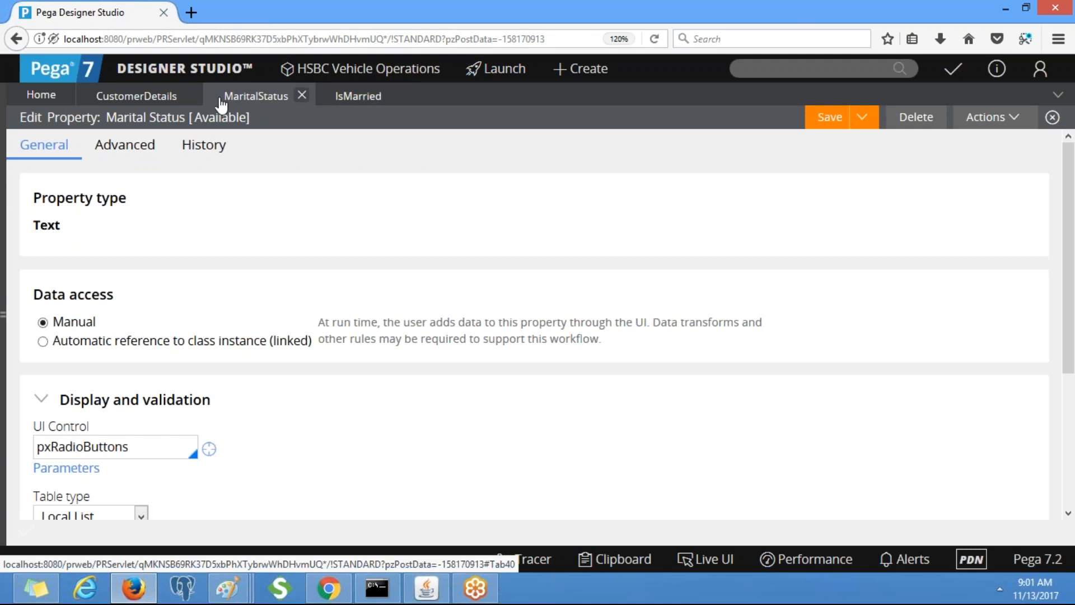
left_click(132, 101)
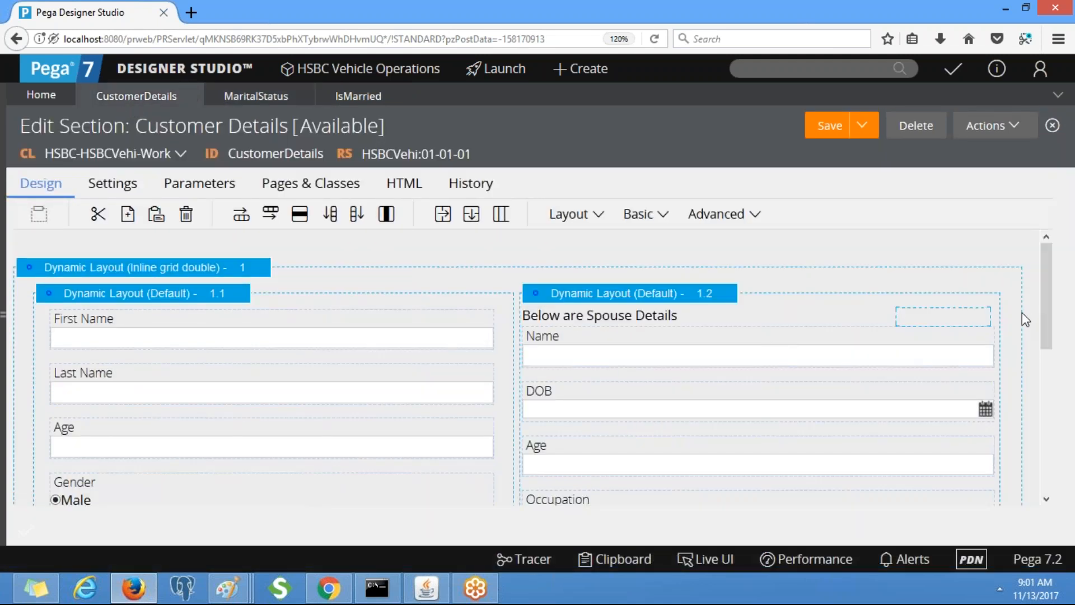
left_click(661, 301)
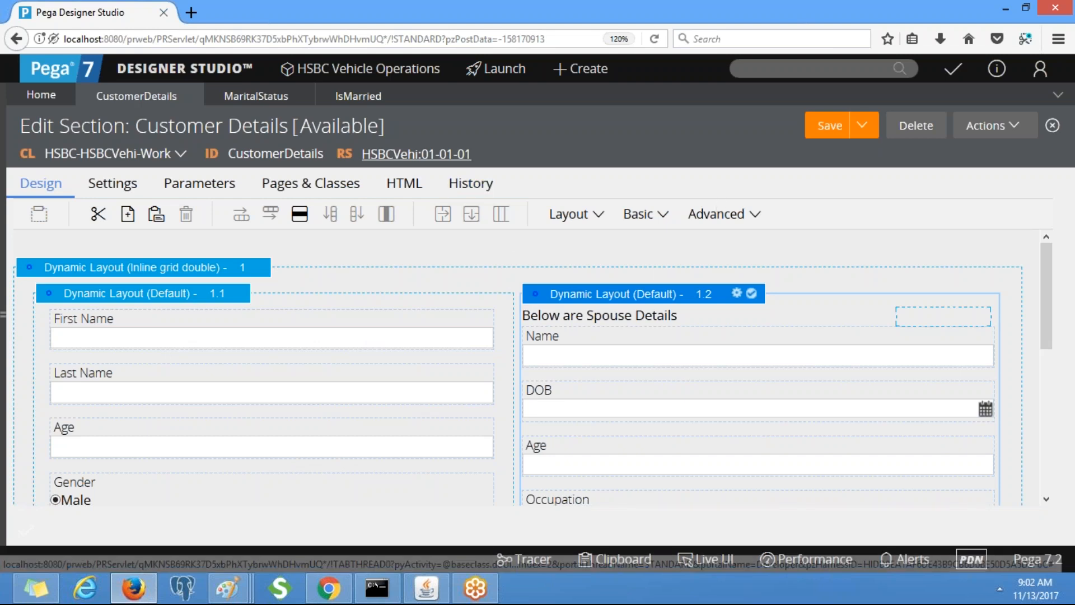
left_click(737, 295)
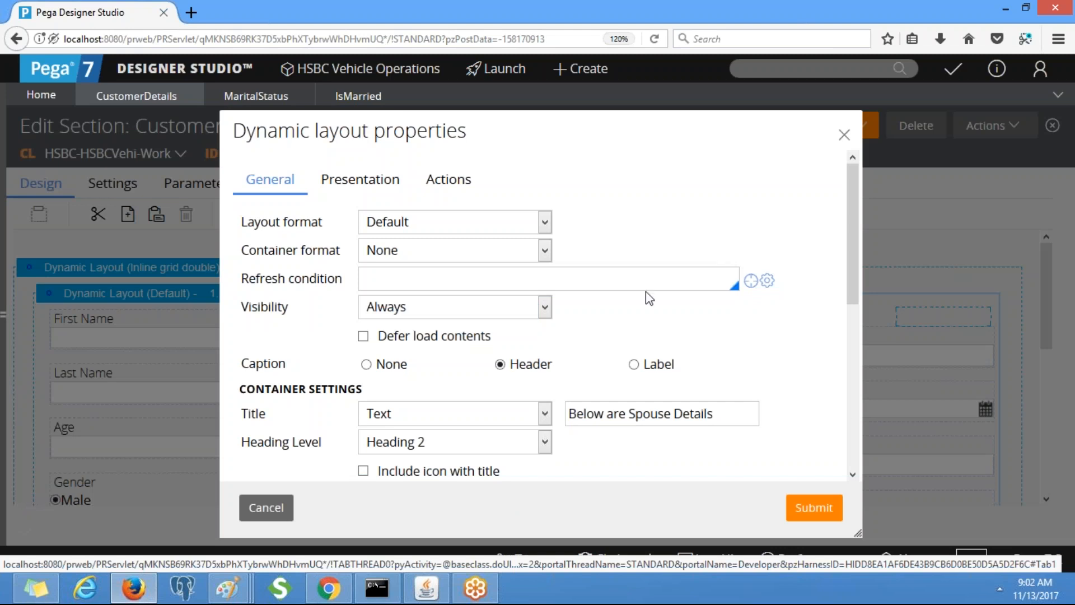
left_click(470, 180)
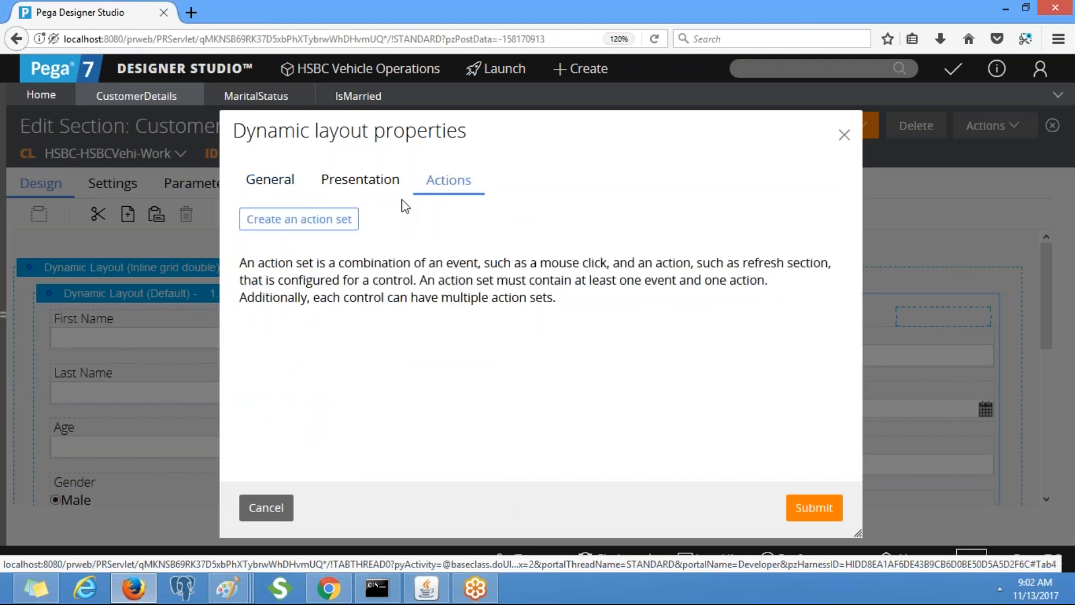
left_click(336, 227)
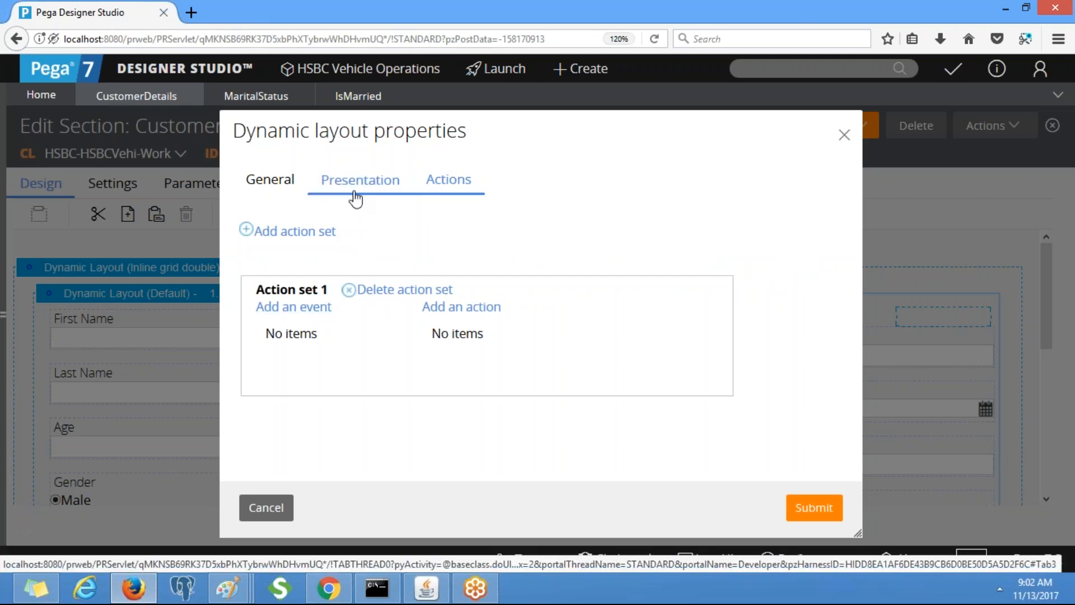
left_click(844, 135)
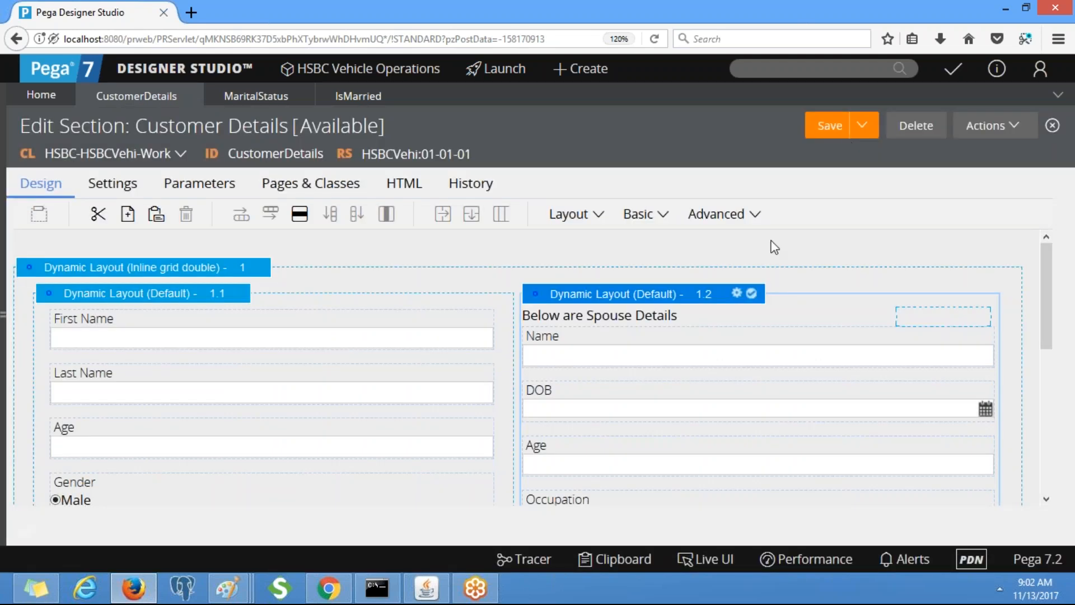
Step: Add an action set to the spouse details layout with a Click event and a Refresh action targeting this section, and submit it
left_click(737, 294)
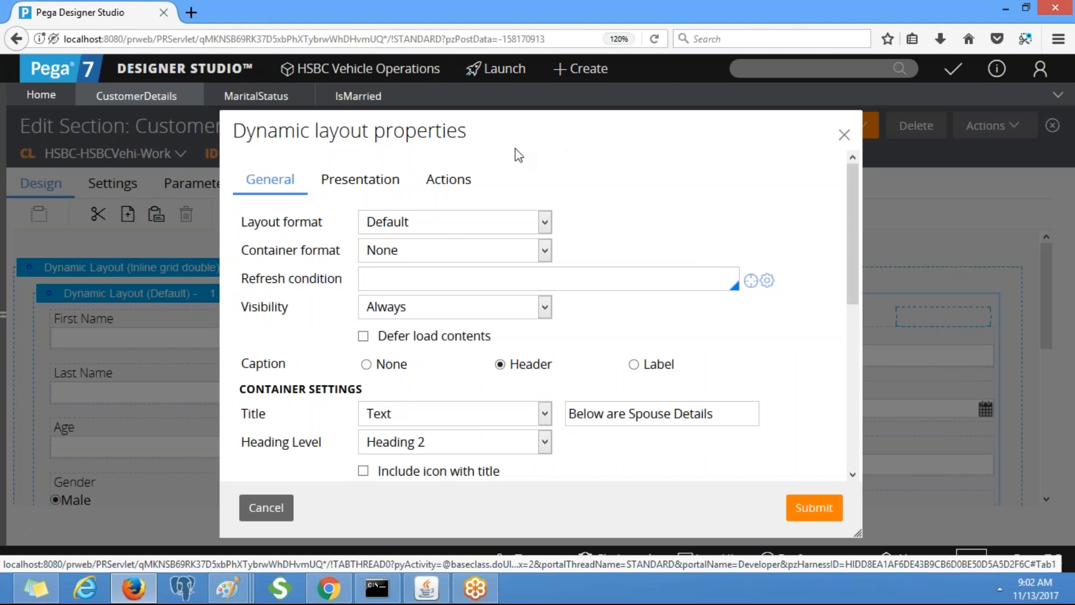
left_click(446, 185)
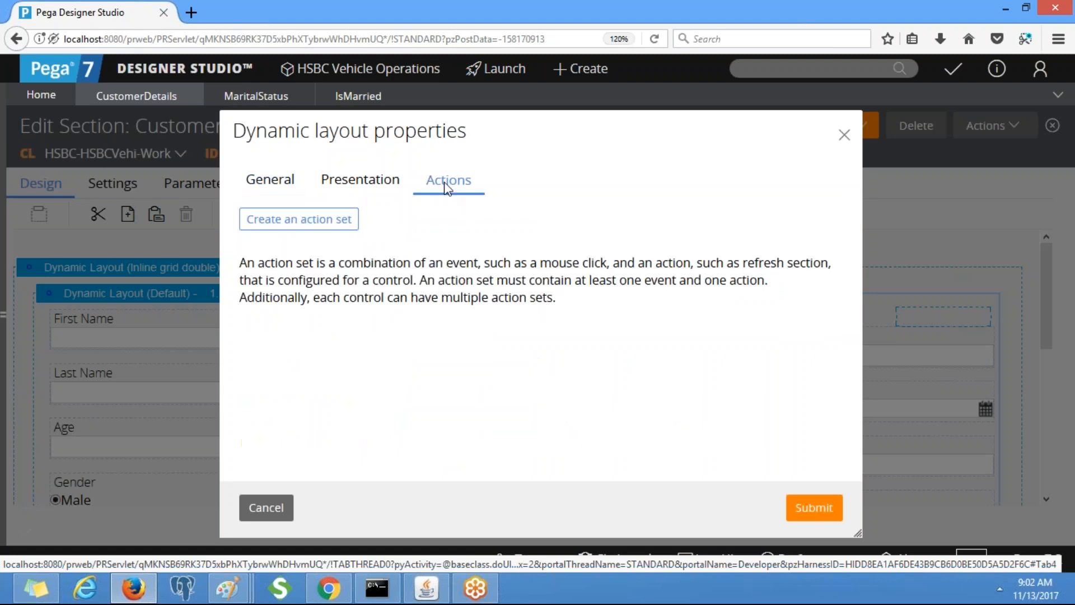
left_click(324, 222)
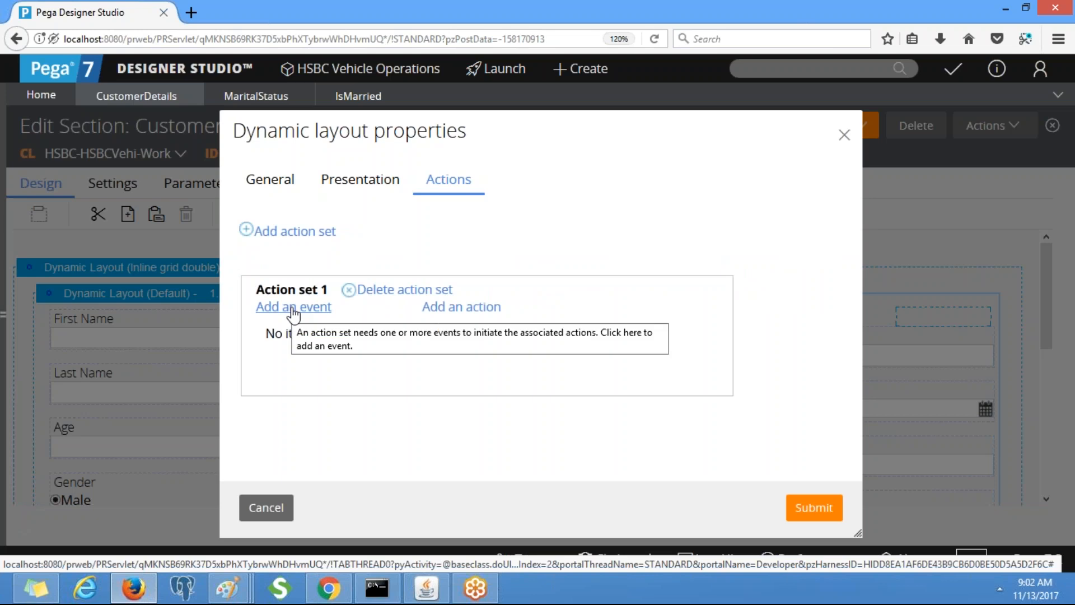
left_click(292, 307)
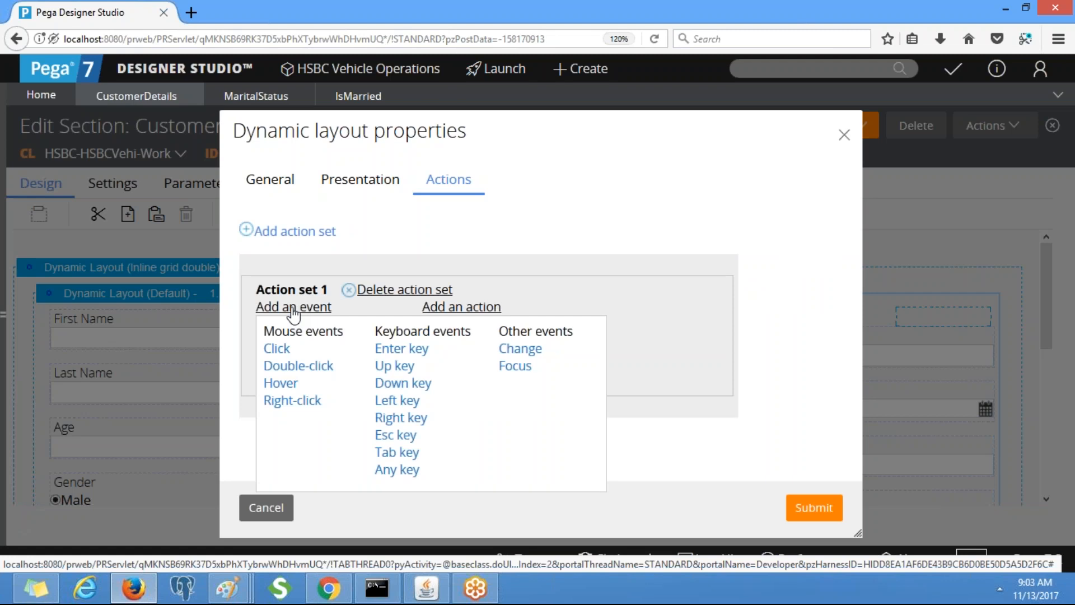
left_click(276, 349)
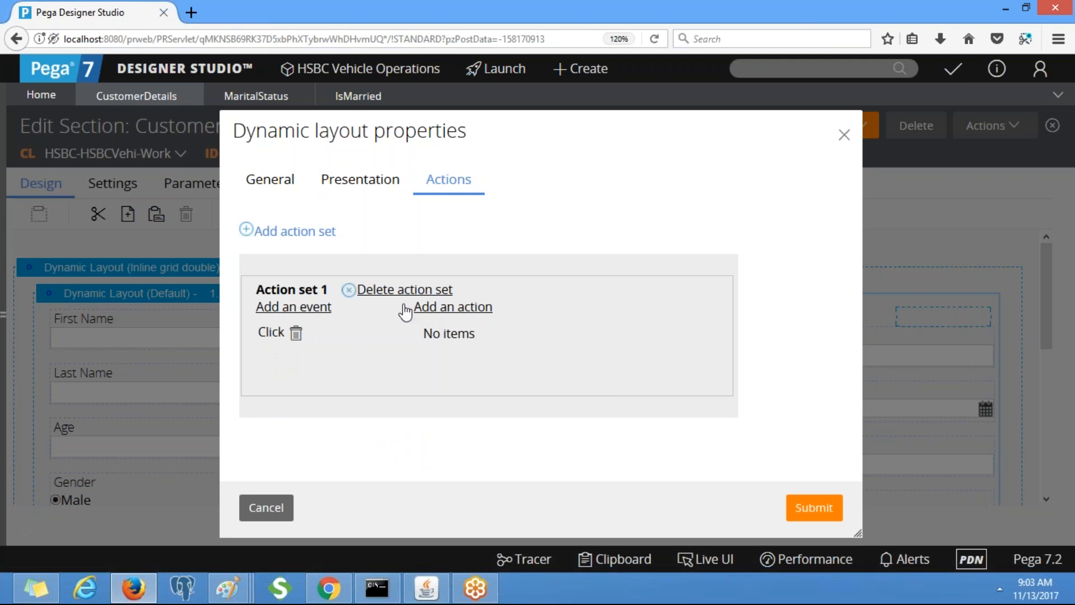
left_click(465, 311)
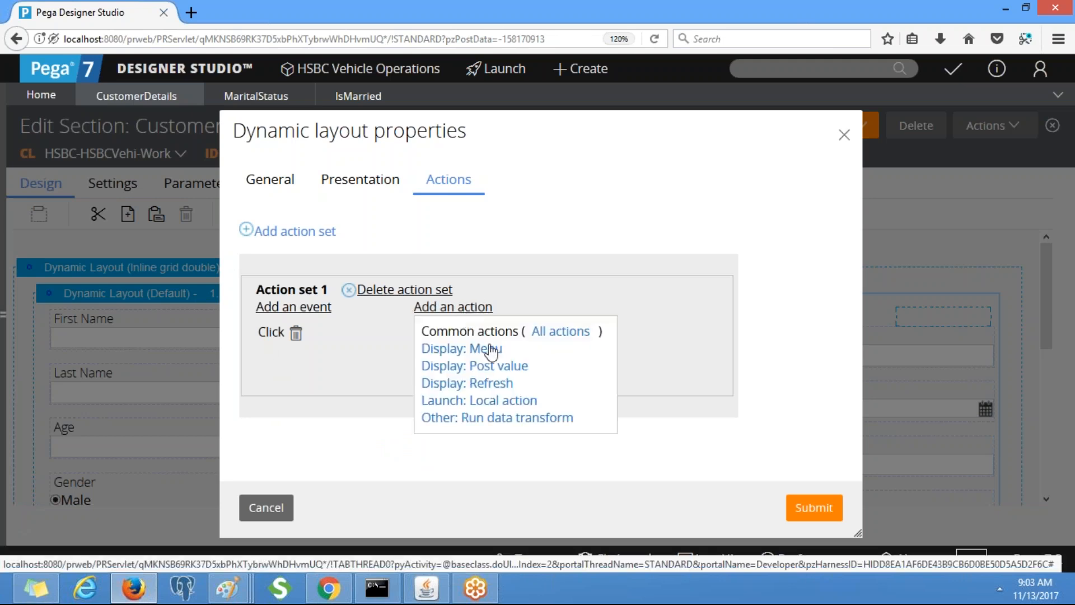
left_click(490, 384)
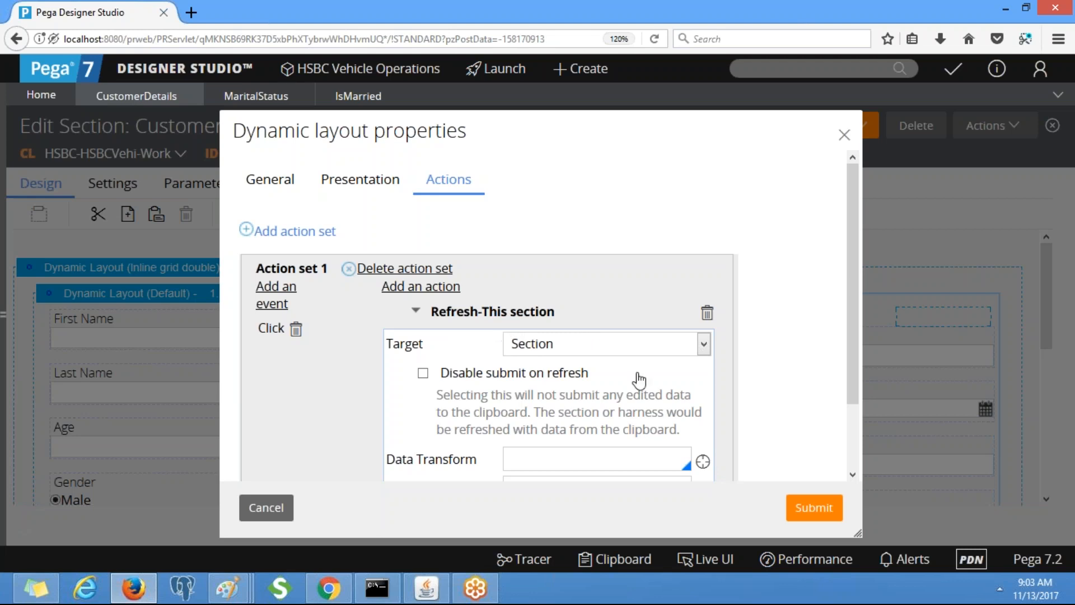
left_click(806, 514)
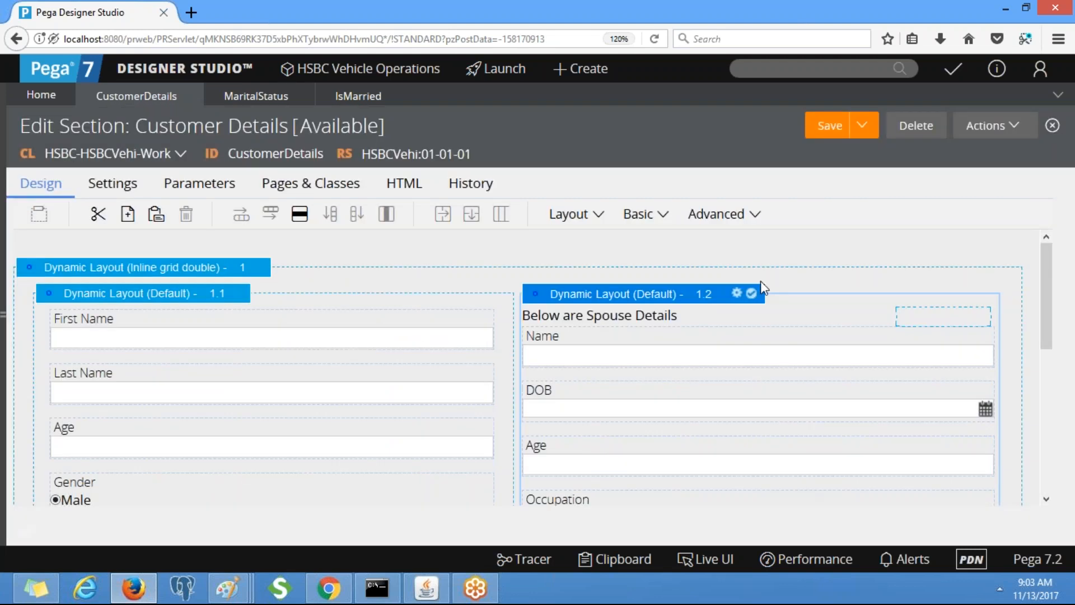
Step: Set the spouse details layout 1.2's visibility to Condition (when rule) with the IsMarried rule and submit the layout properties
left_click(737, 294)
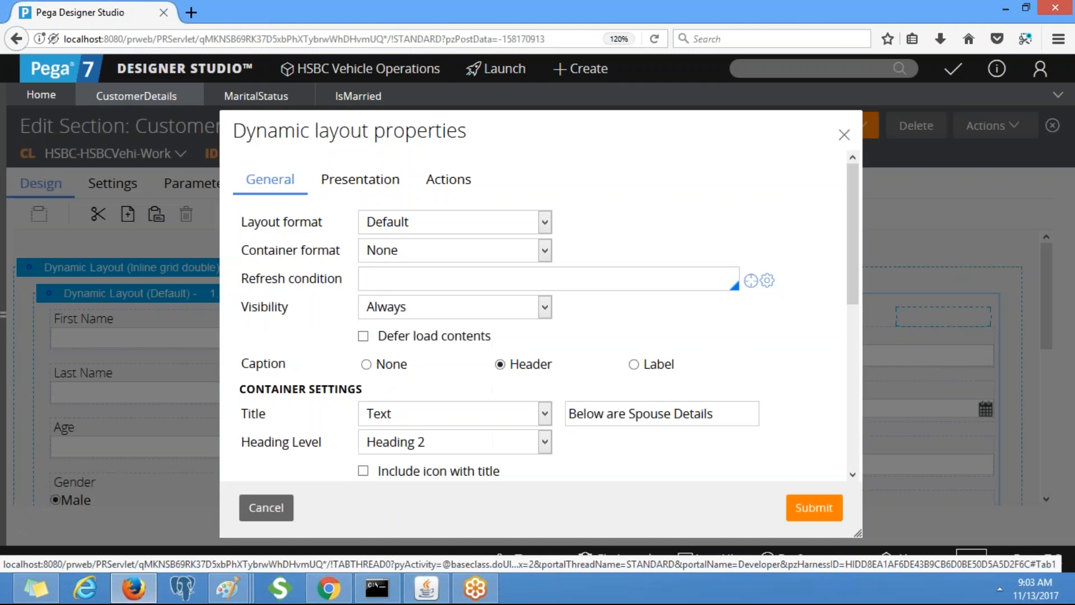
left_click(530, 316)
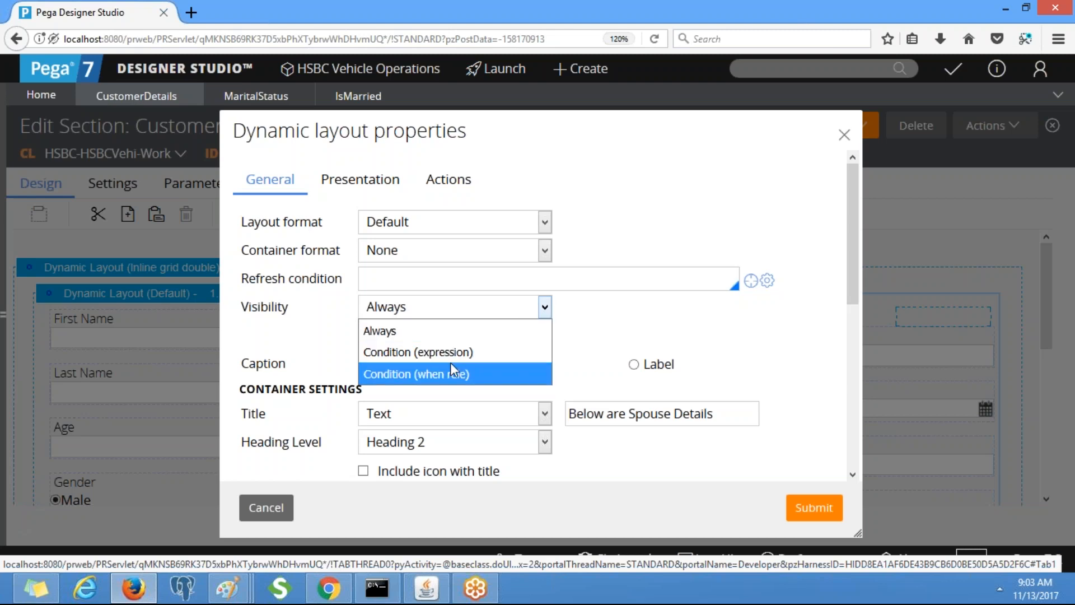
left_click(432, 375)
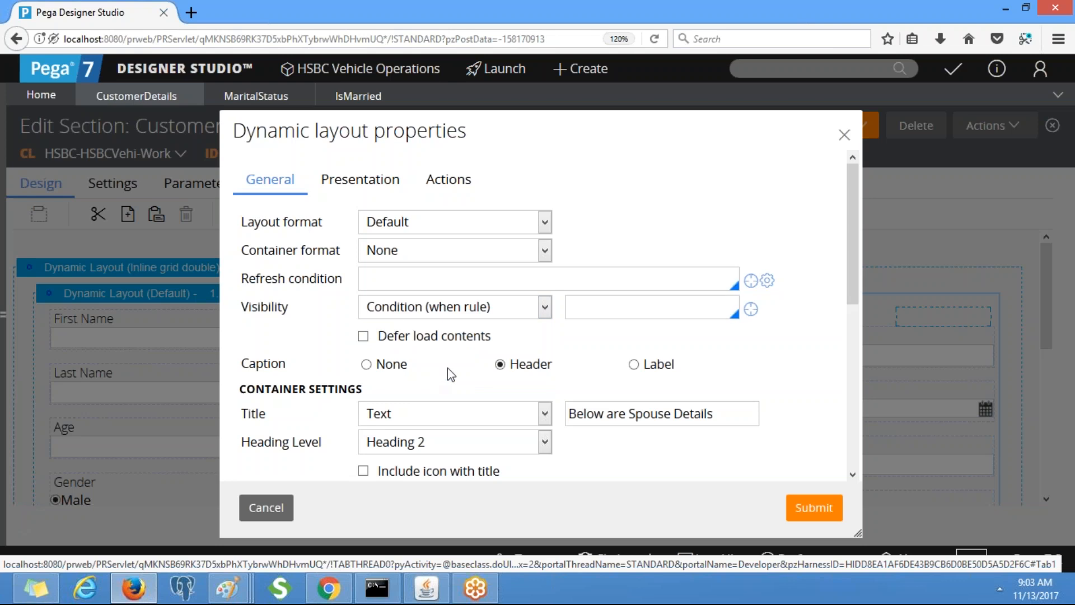
left_click(601, 308)
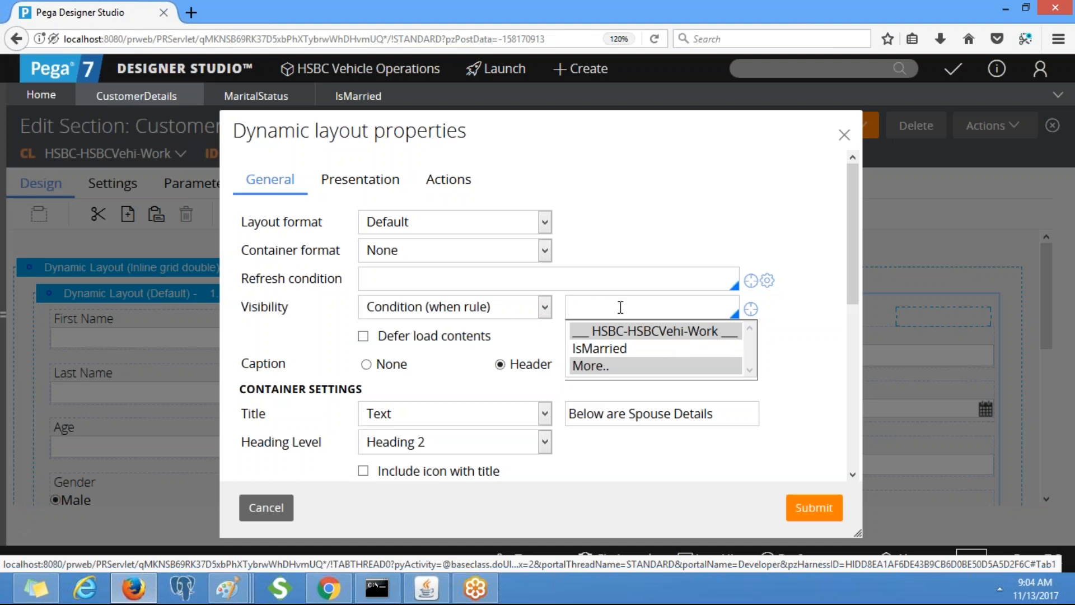
left_click(615, 348)
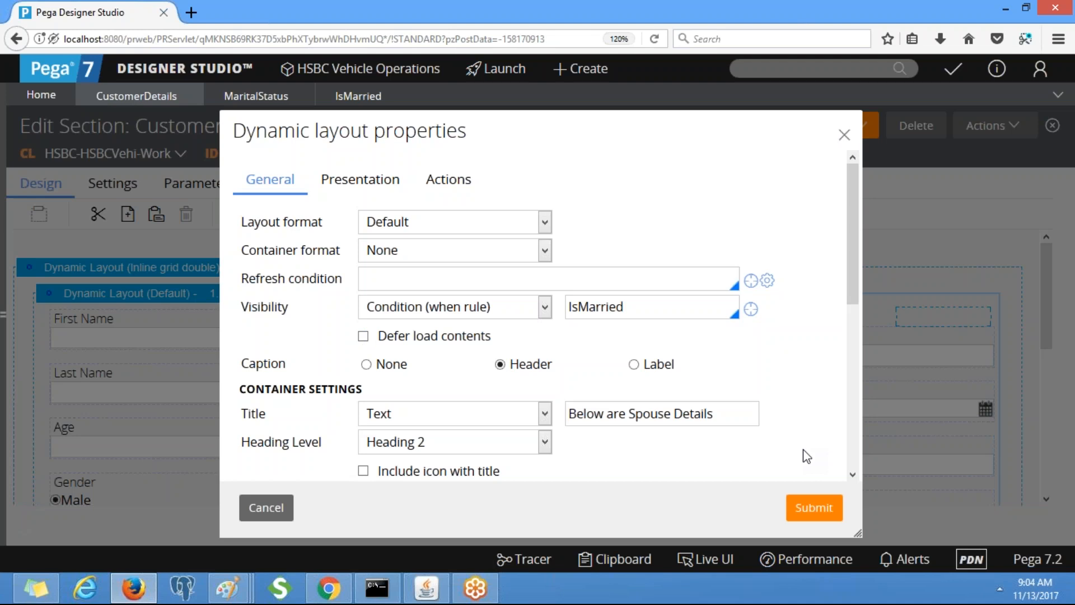
left_click(814, 519)
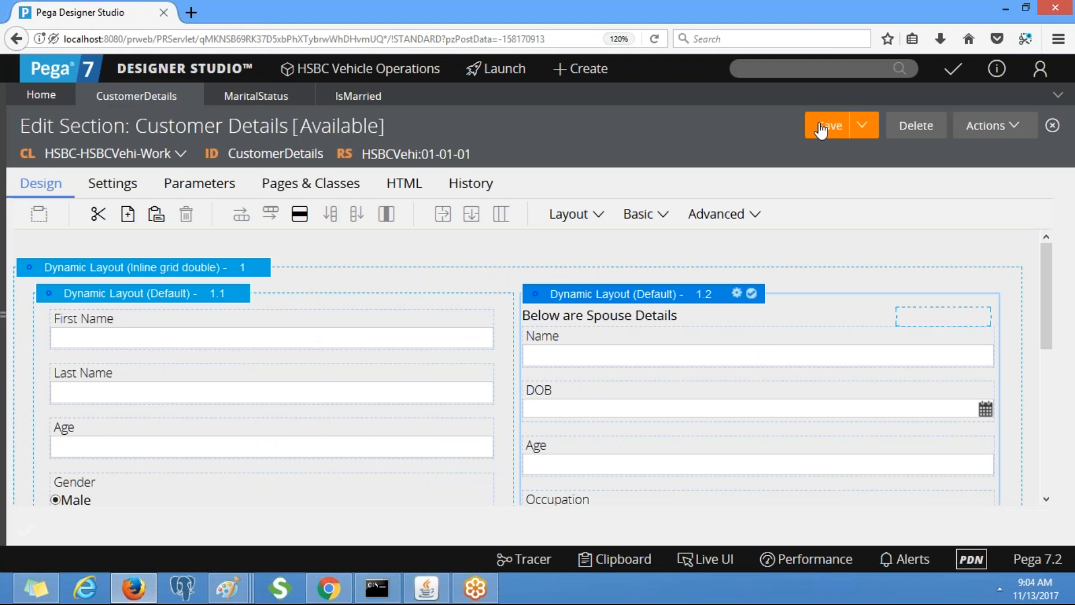
Step: Create a new Customer Details case and choose Married as the Marital Status to test the spouse details display
left_click(608, 69)
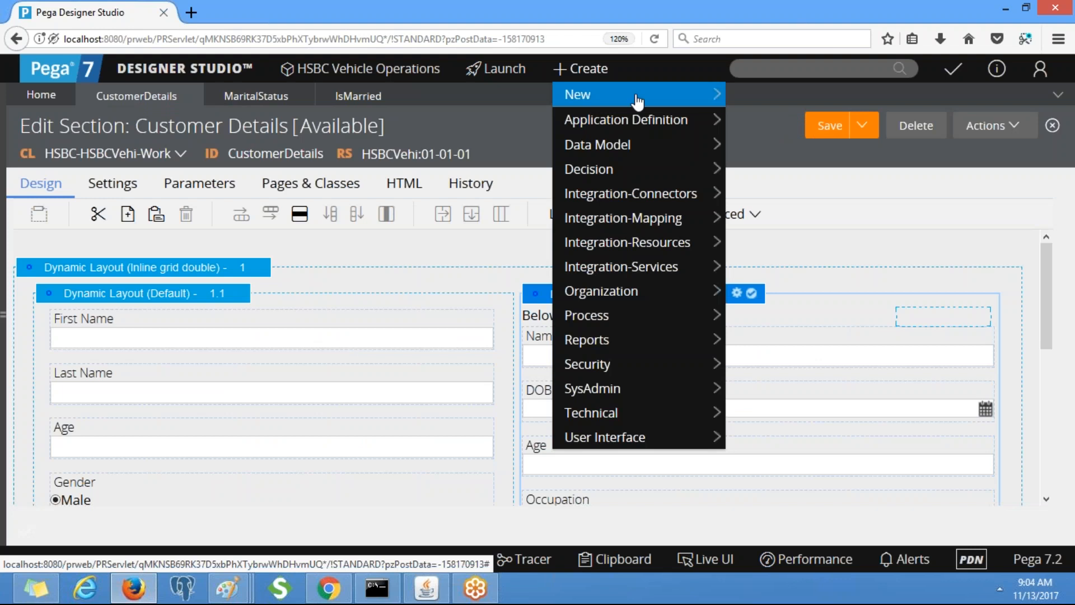
mouse_move(694, 95)
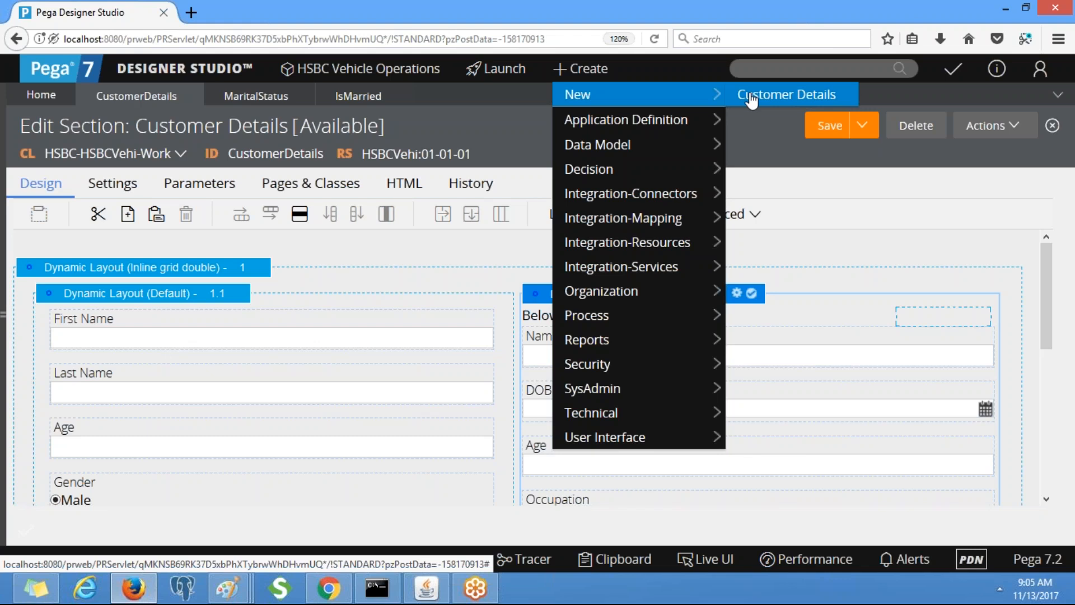
left_click(752, 99)
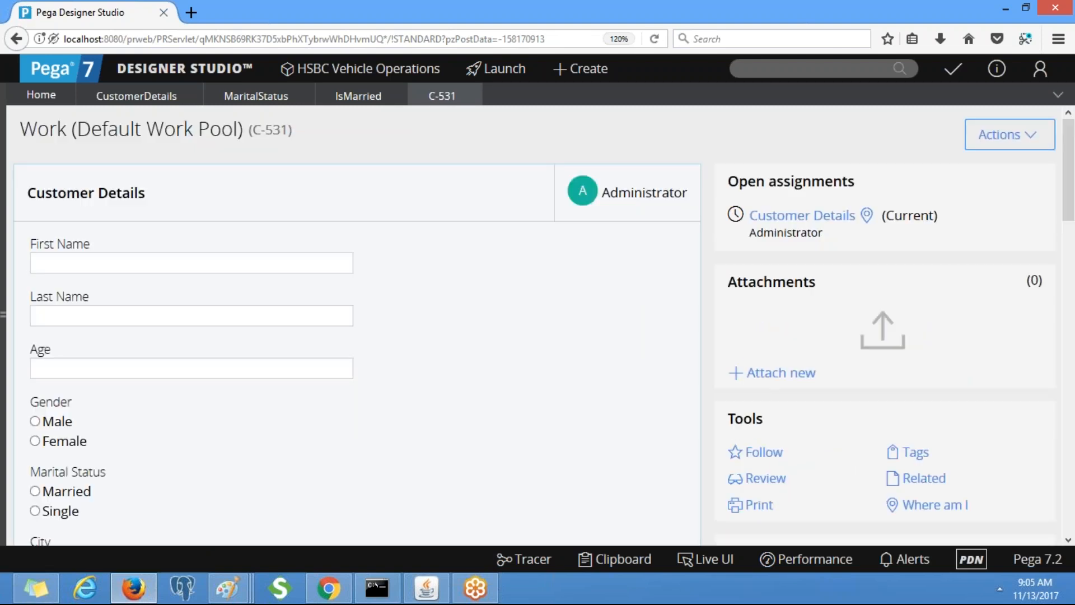
left_click_drag(1073, 203, 1073, 227)
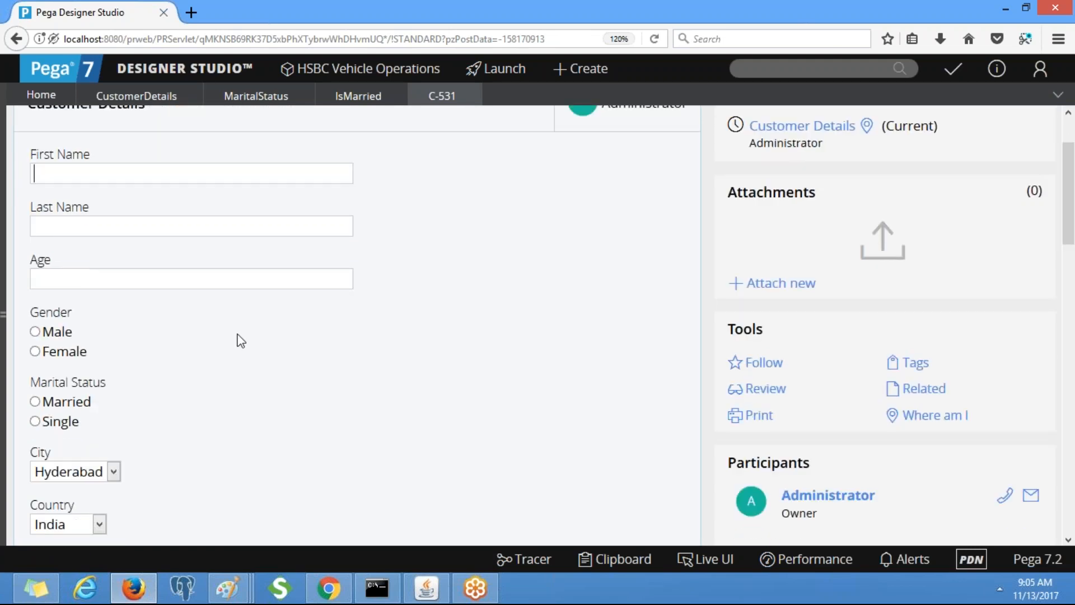
left_click(36, 402)
mouse_move(1072, 204)
left_mouse_down()
mouse_move(1073, 179)
mouse_move(1072, 321)
mouse_move(1073, 204)
left_mouse_up()
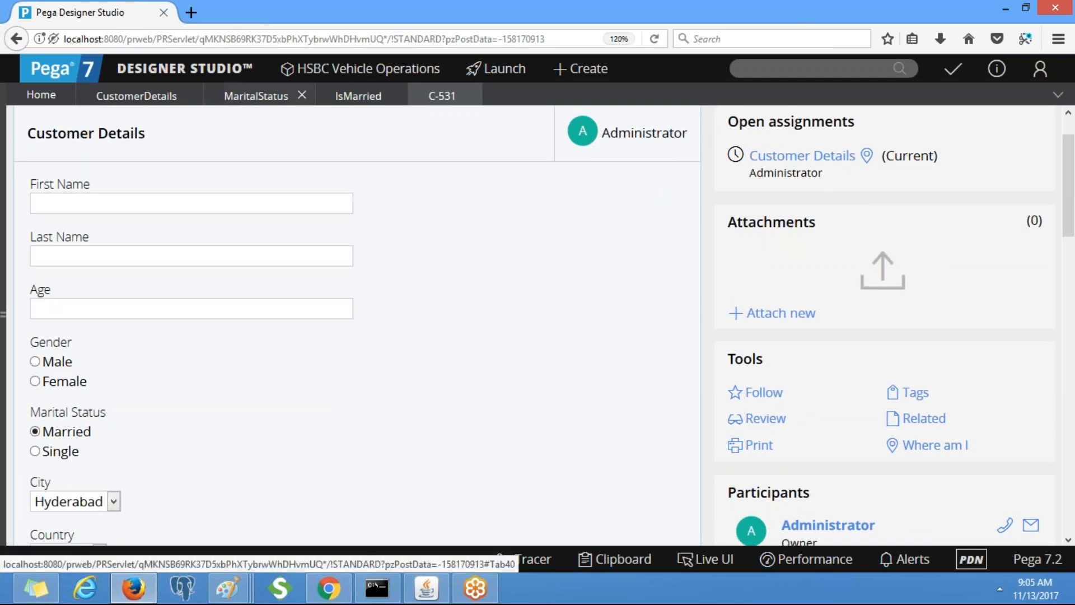
Step: In the CustomerDetails section, give the Marital Status radio buttons an action set with a Click event and a Refresh action, and submit it
left_click(116, 104)
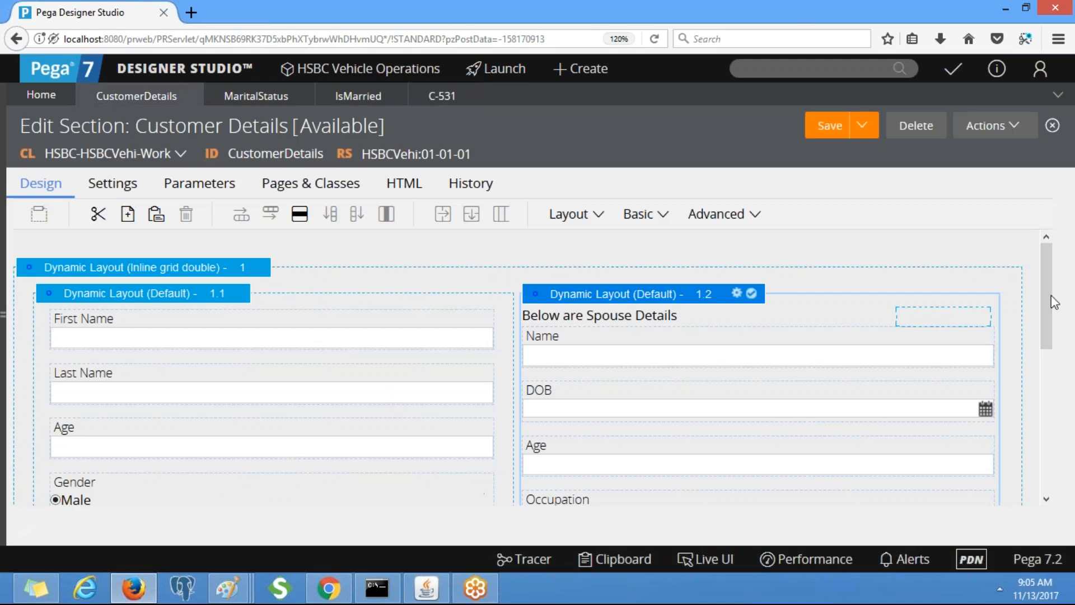
scroll(1049, 329, "down", 3)
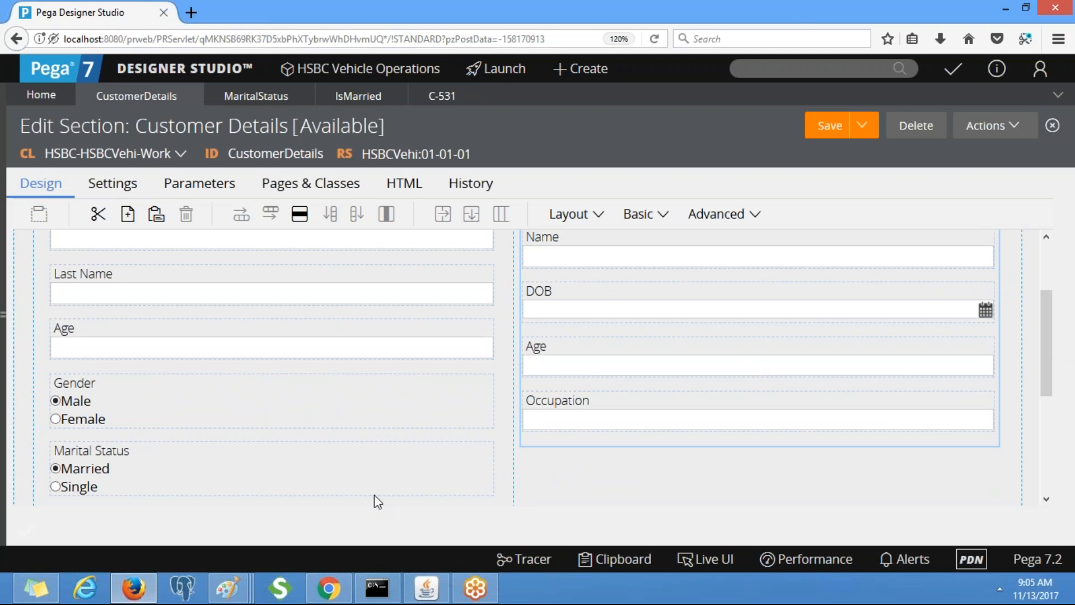
left_click(299, 479)
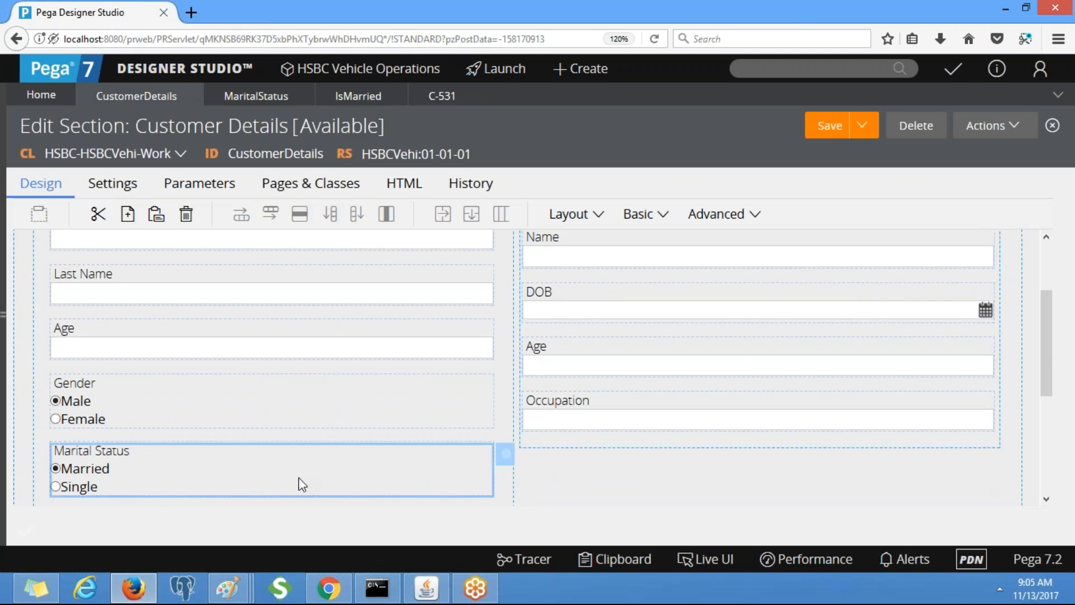
left_click(505, 454)
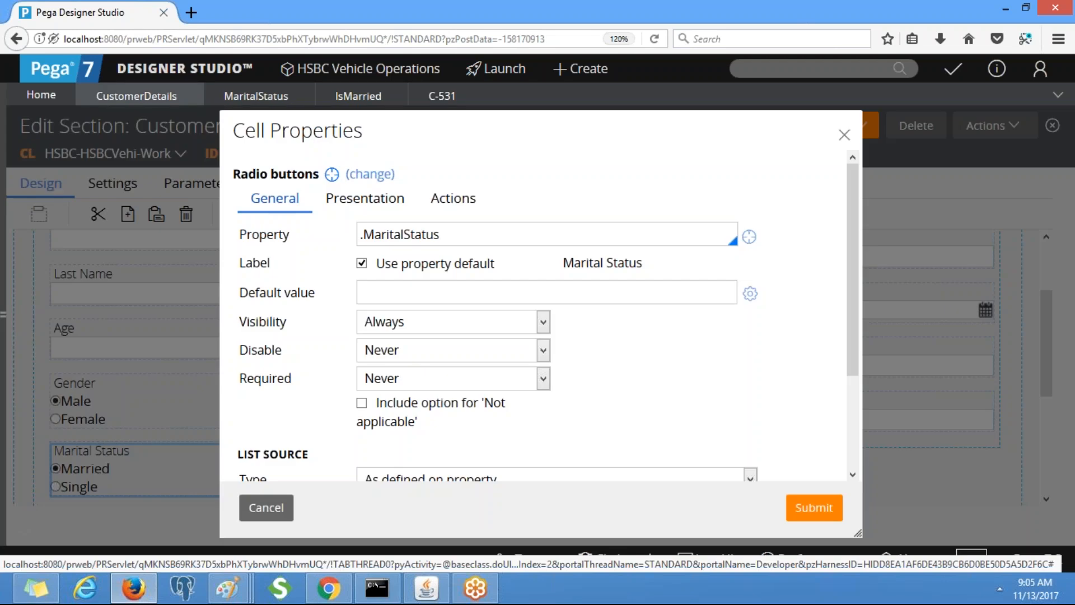
left_click(453, 198)
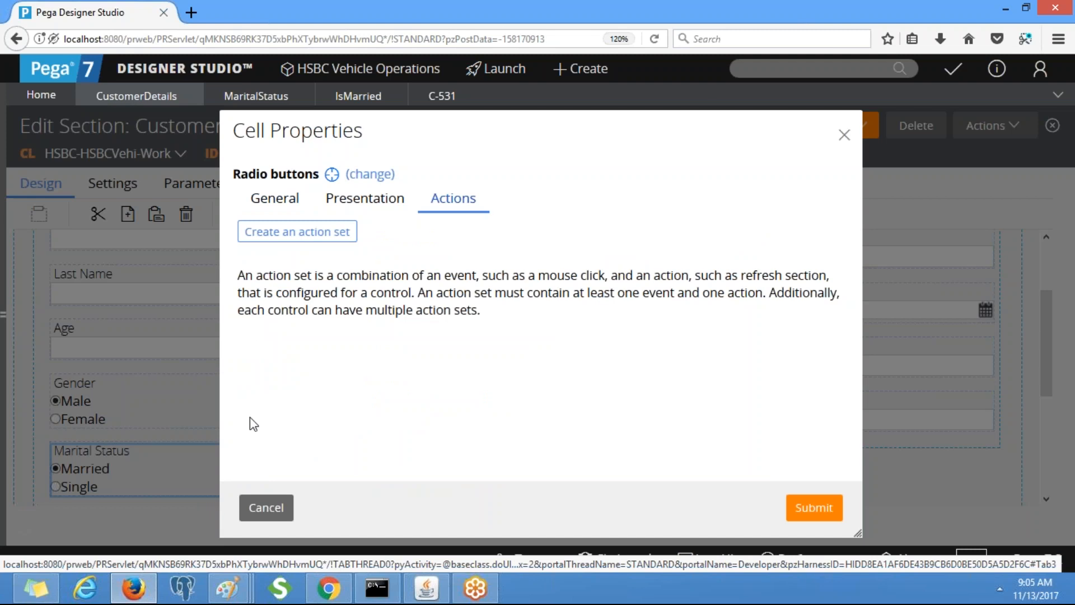
left_click(272, 234)
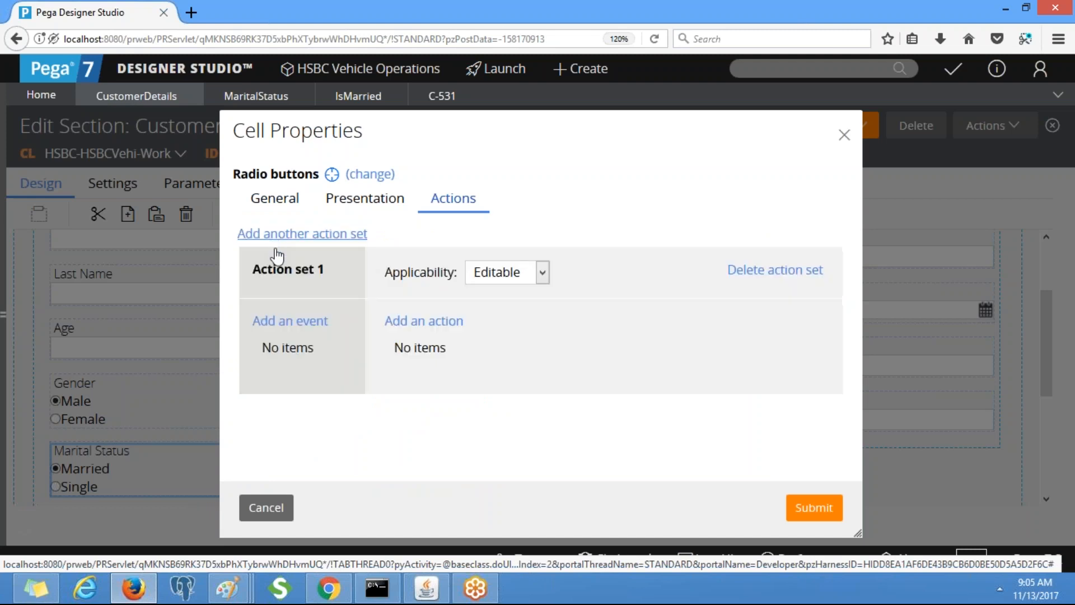
left_click(291, 321)
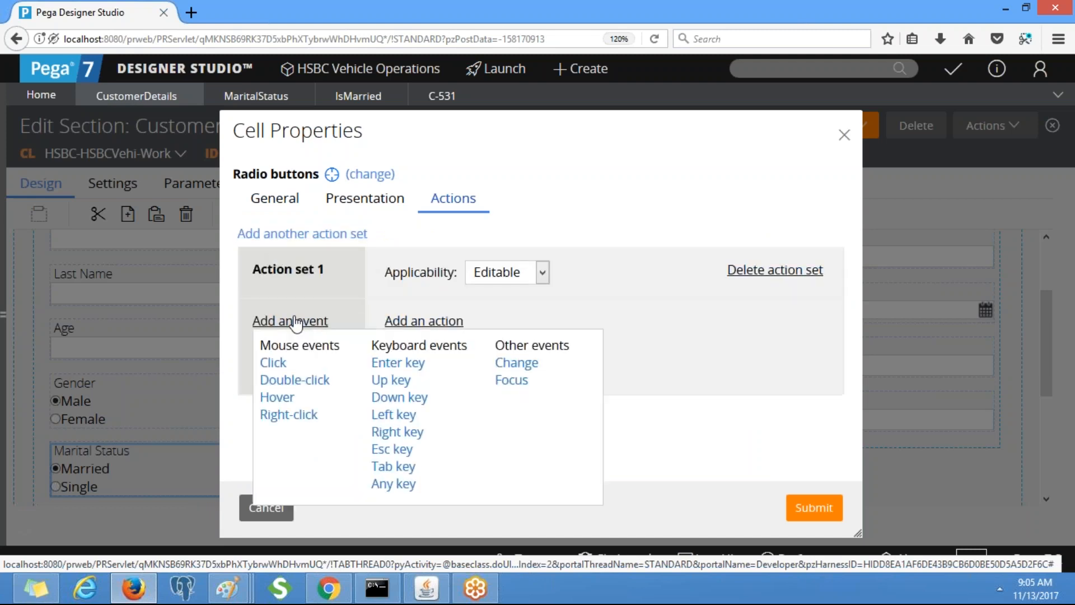
left_click(274, 363)
left_click(442, 322)
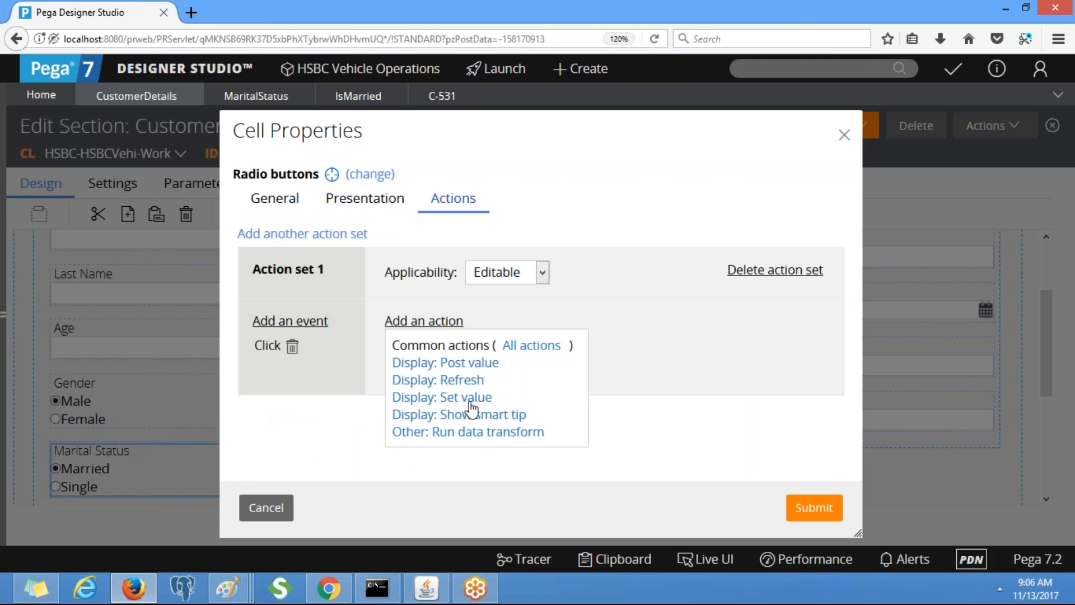
left_click(455, 382)
left_click(814, 508)
Step: Remove the Click event and Refresh action from the spouse details layout 1.2's action set, submit, and save the section
left_click_drag(1044, 368, 1051, 323)
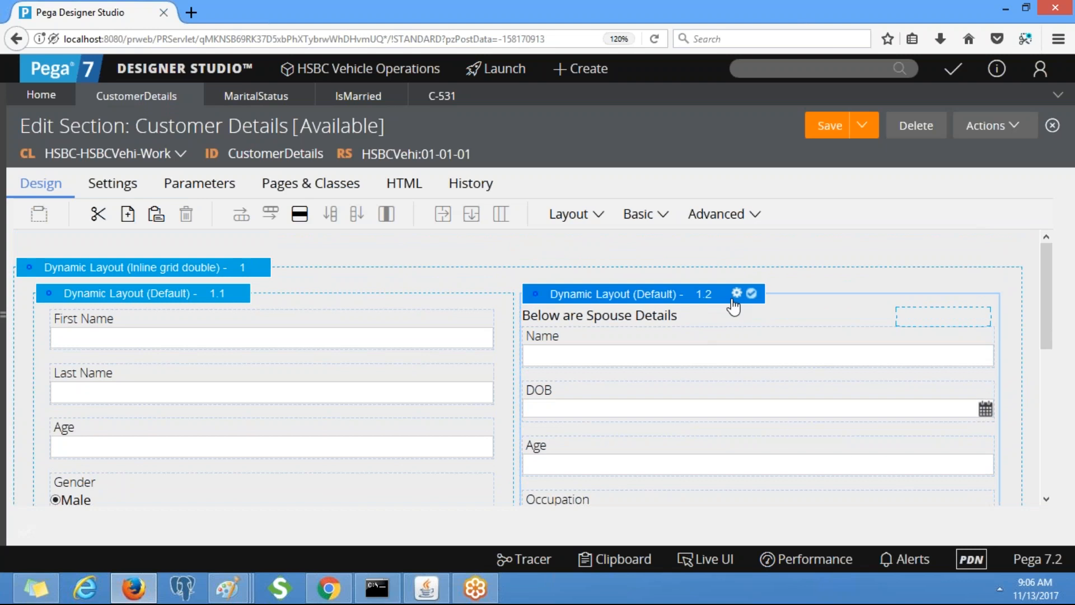
left_click(736, 294)
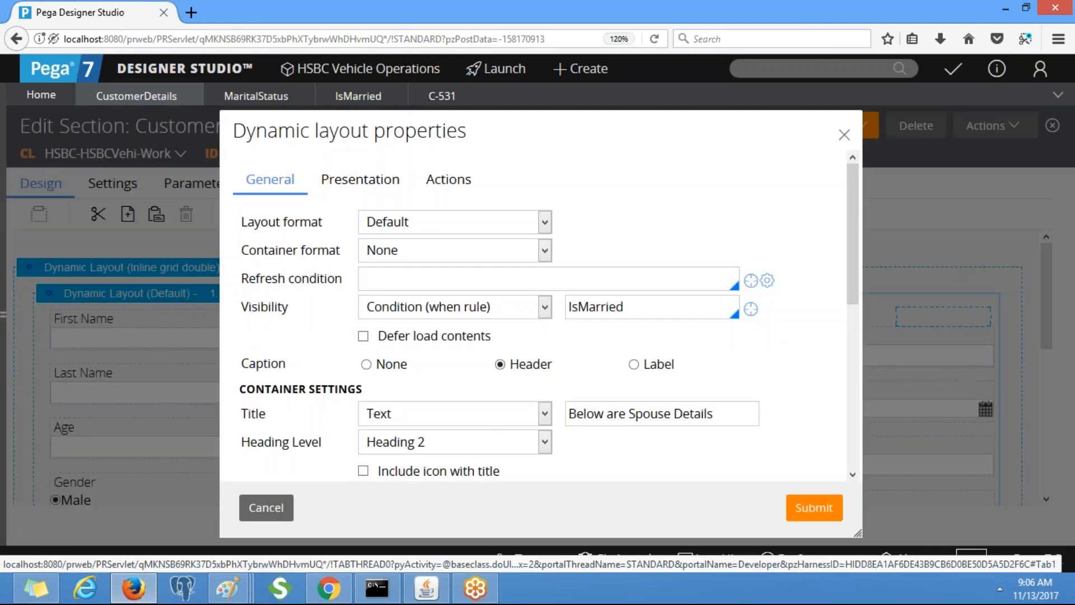
left_click(448, 179)
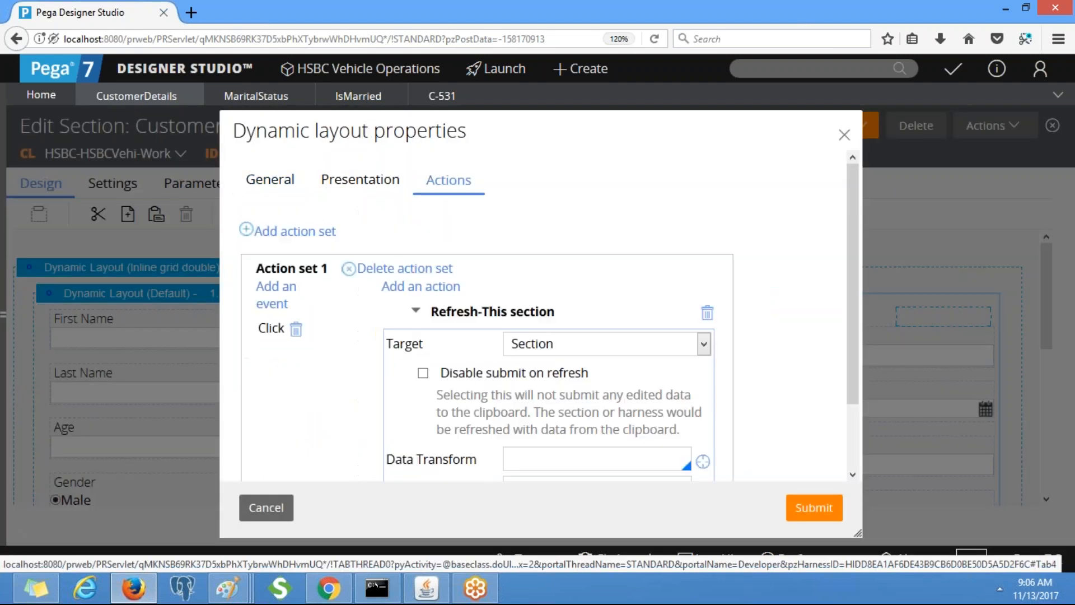
left_click(707, 313)
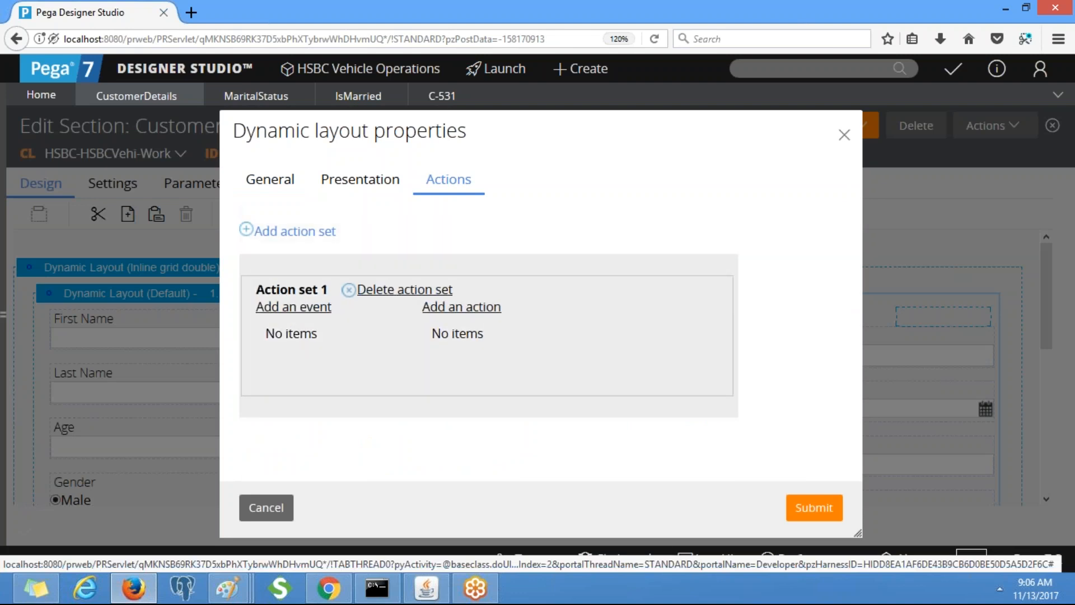
left_click(808, 506)
left_click(837, 126)
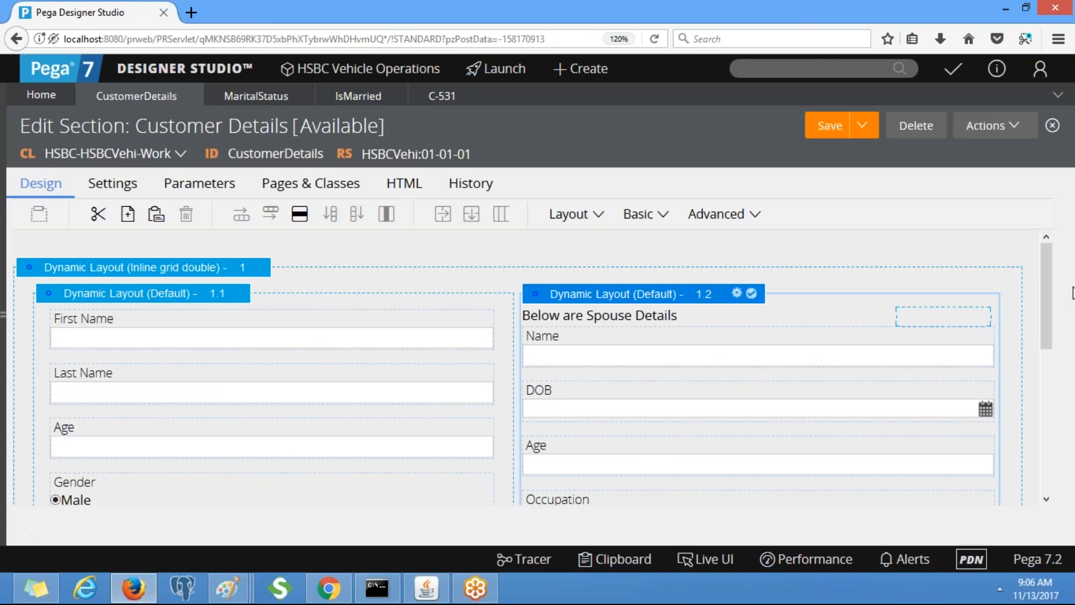
left_click_drag(1053, 279, 1055, 339)
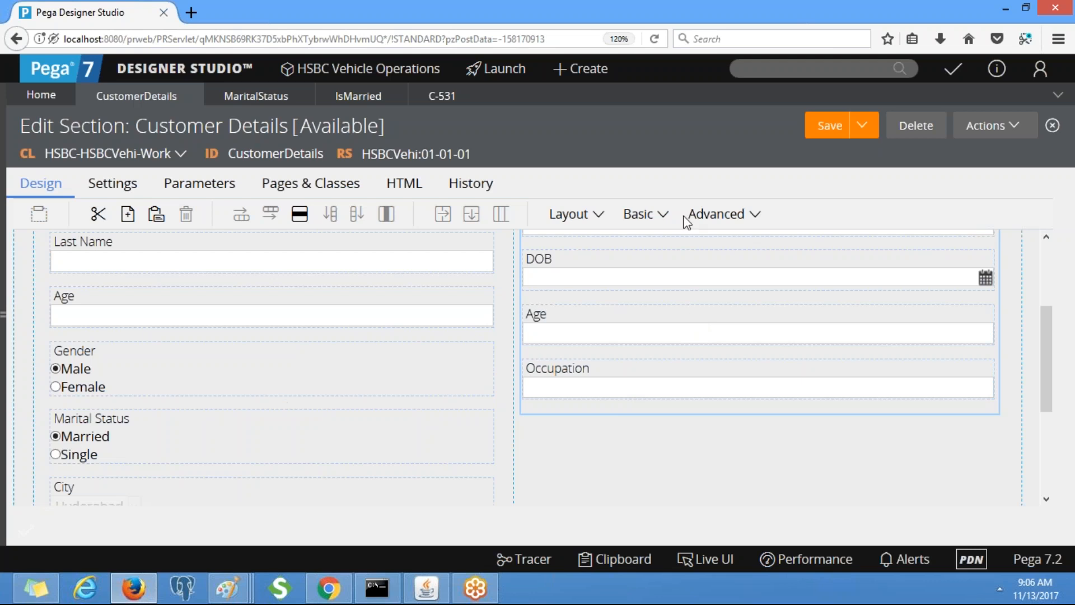
left_click(822, 134)
Step: Create another Customer Details case from the saved section and set its Marital Status to Married
mouse_move(611, 81)
mouse_move(665, 95)
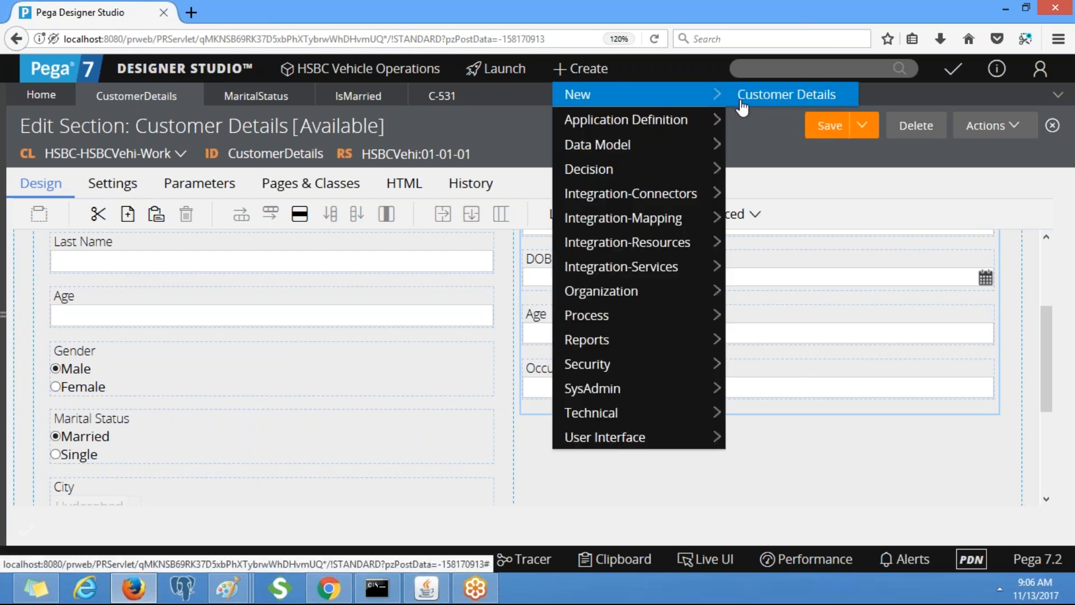
left_click(743, 104)
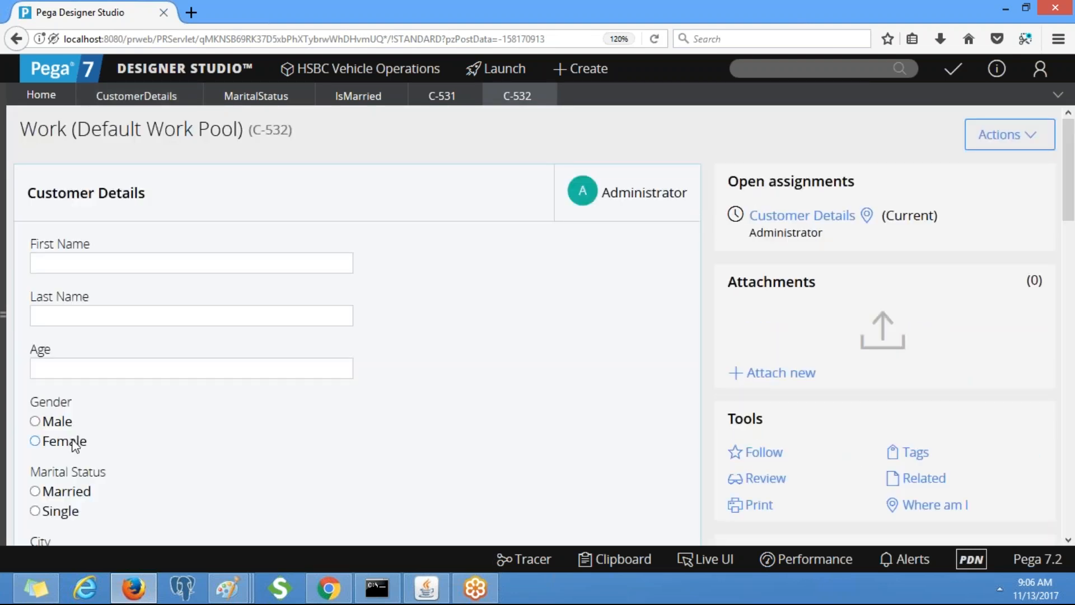
left_click(35, 491)
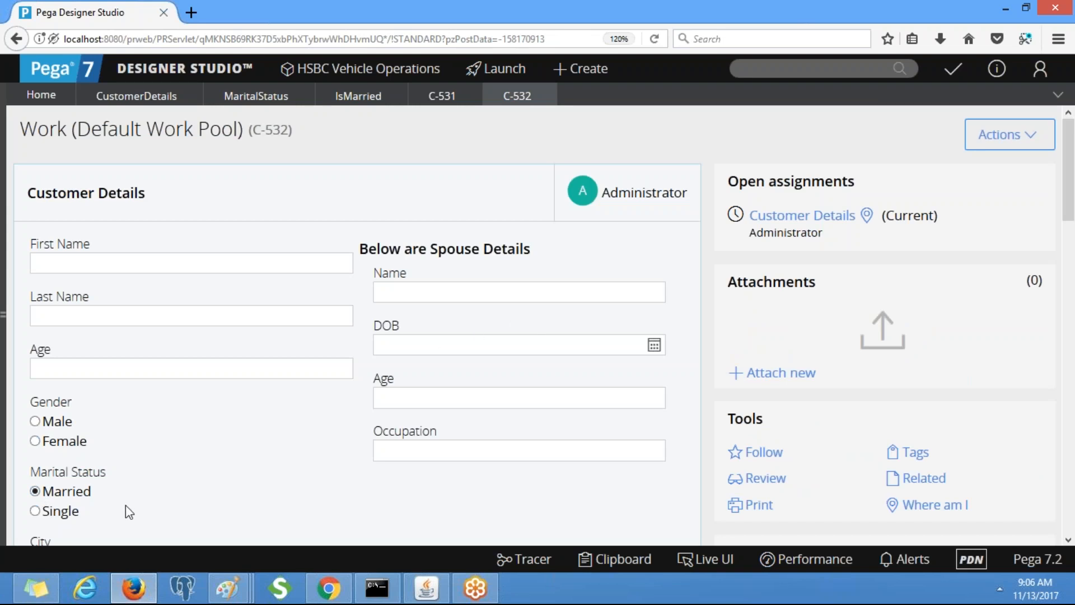
Step: Alternate the case's Marital Status between Single and Married to test the conditional spouse details, finishing on Married
left_click(36, 510)
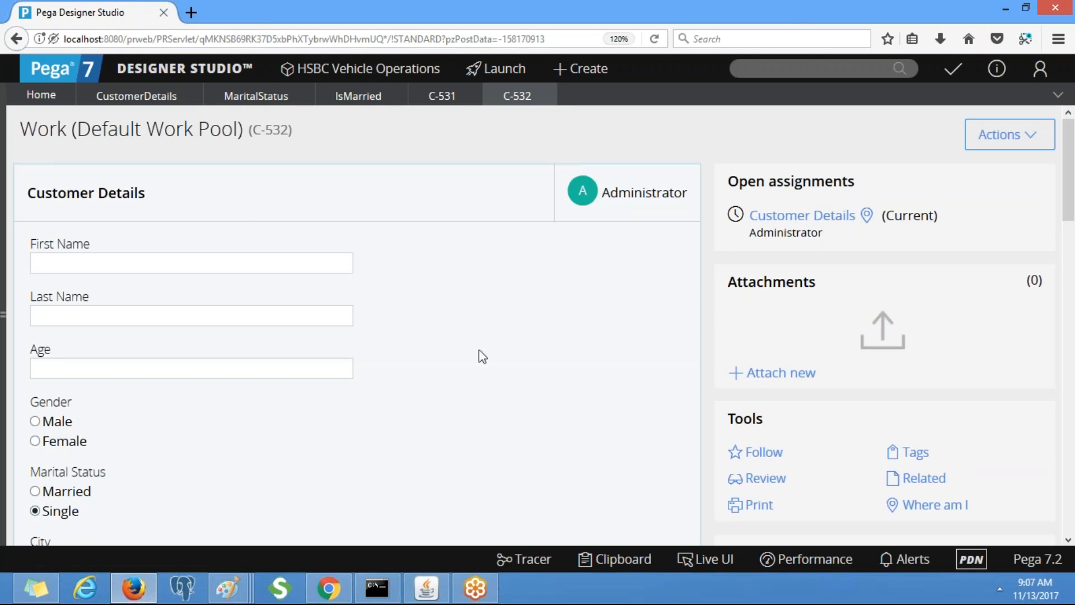
left_click(61, 492)
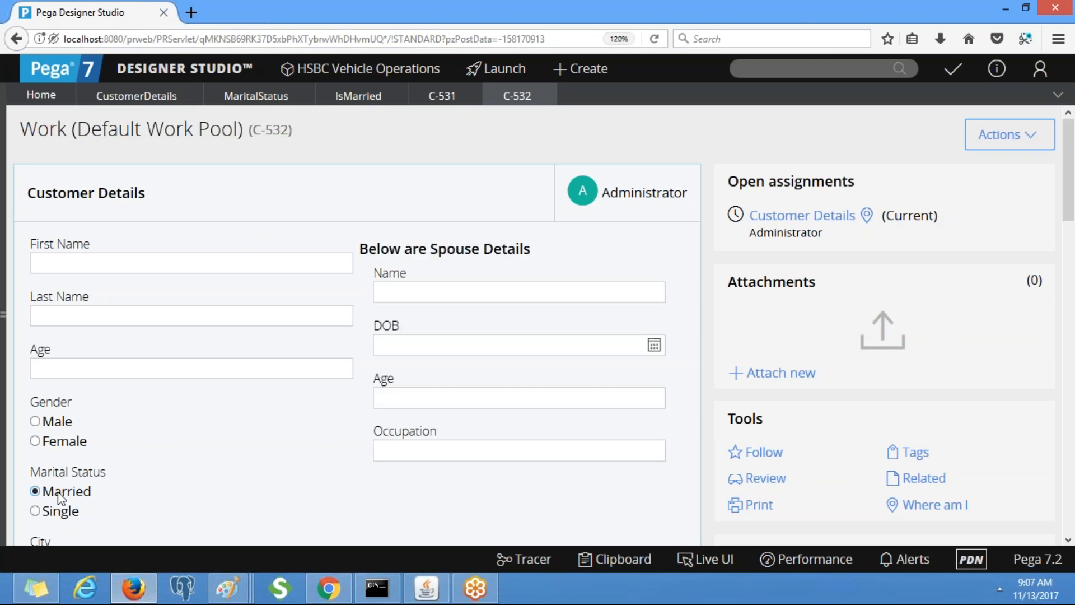
left_click(64, 512)
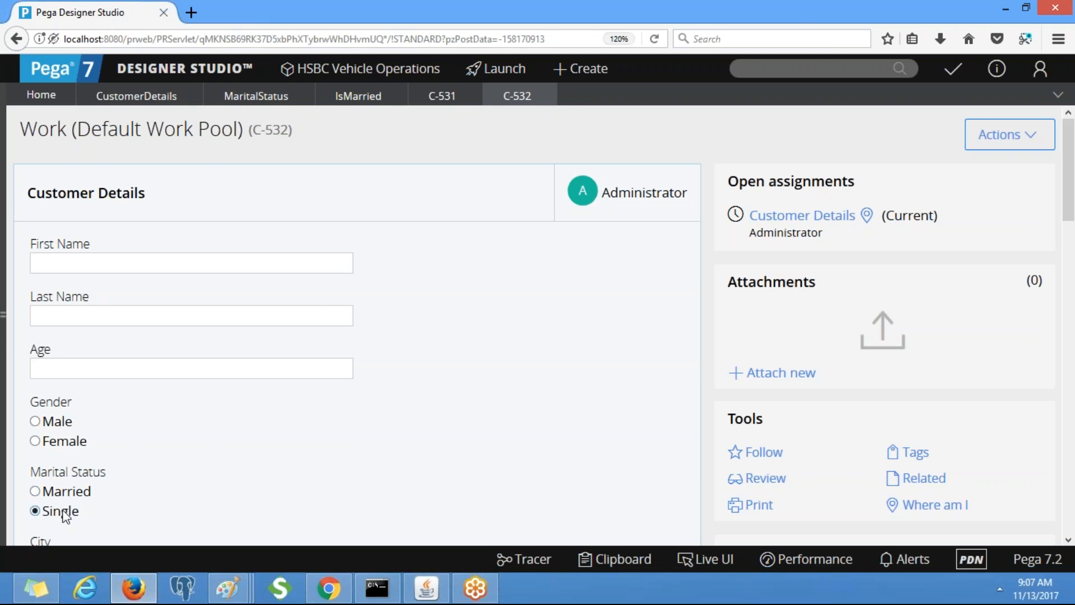
left_click(54, 491)
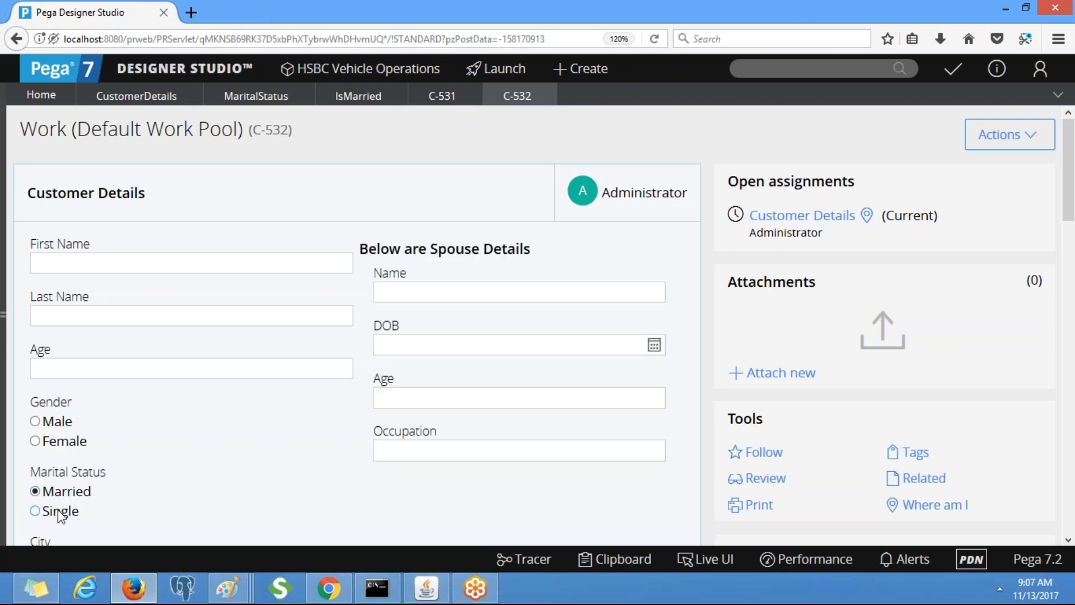
left_click(59, 511)
left_click(53, 493)
left_click(50, 511)
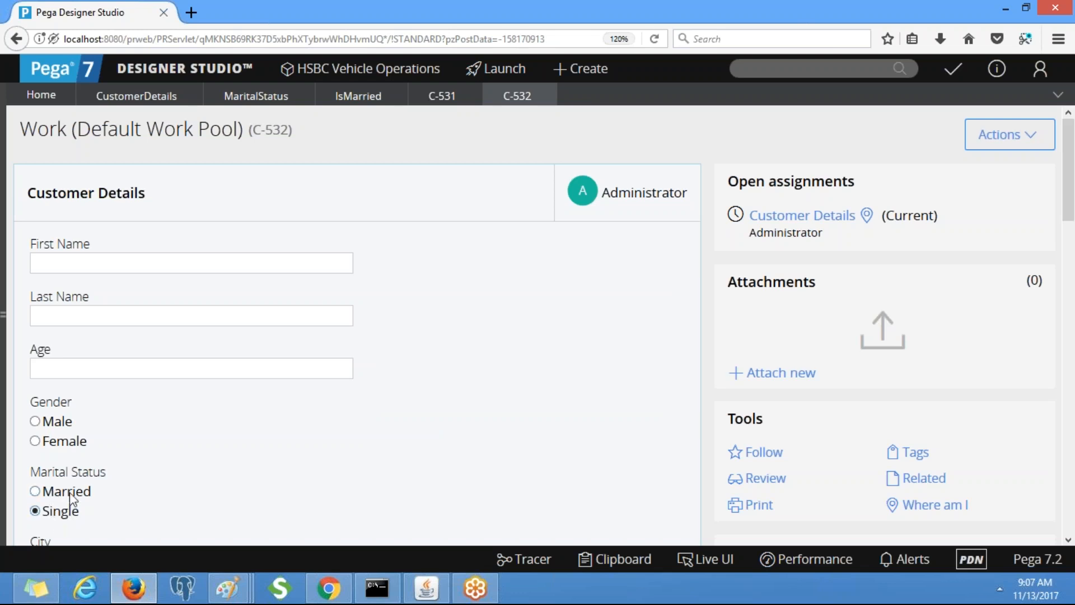
left_click(59, 488)
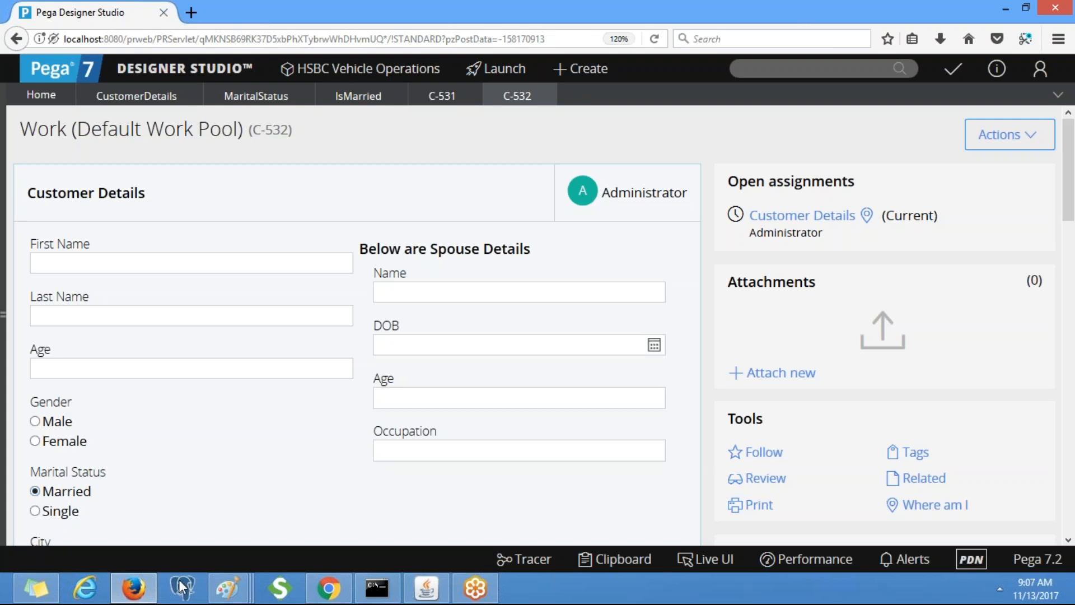
Step: Switch to the Paint window holding the scenario notes
mouse_move(228, 588)
left_click(587, 476)
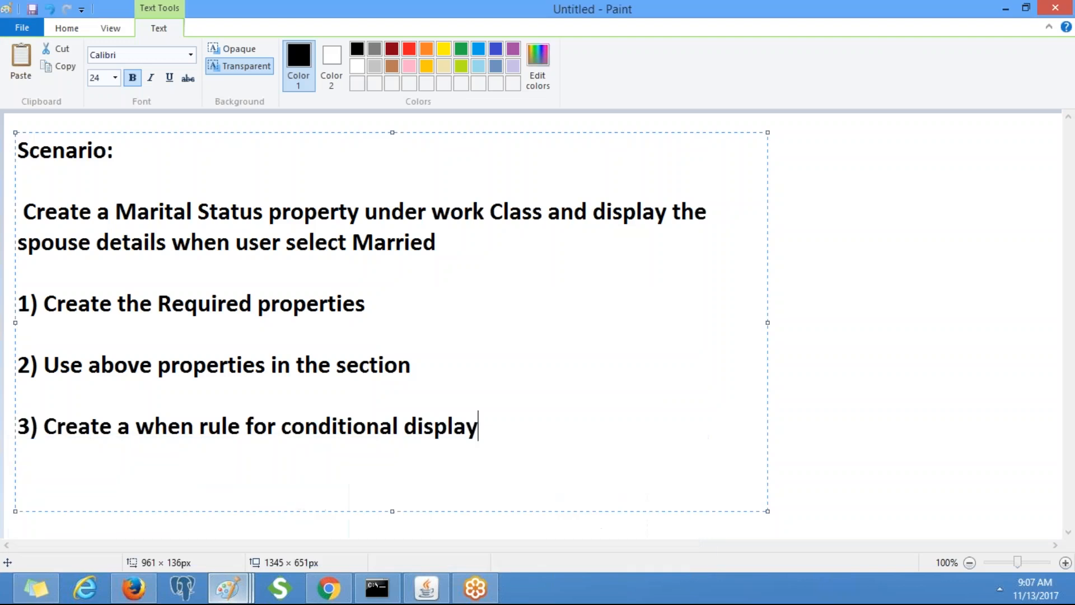